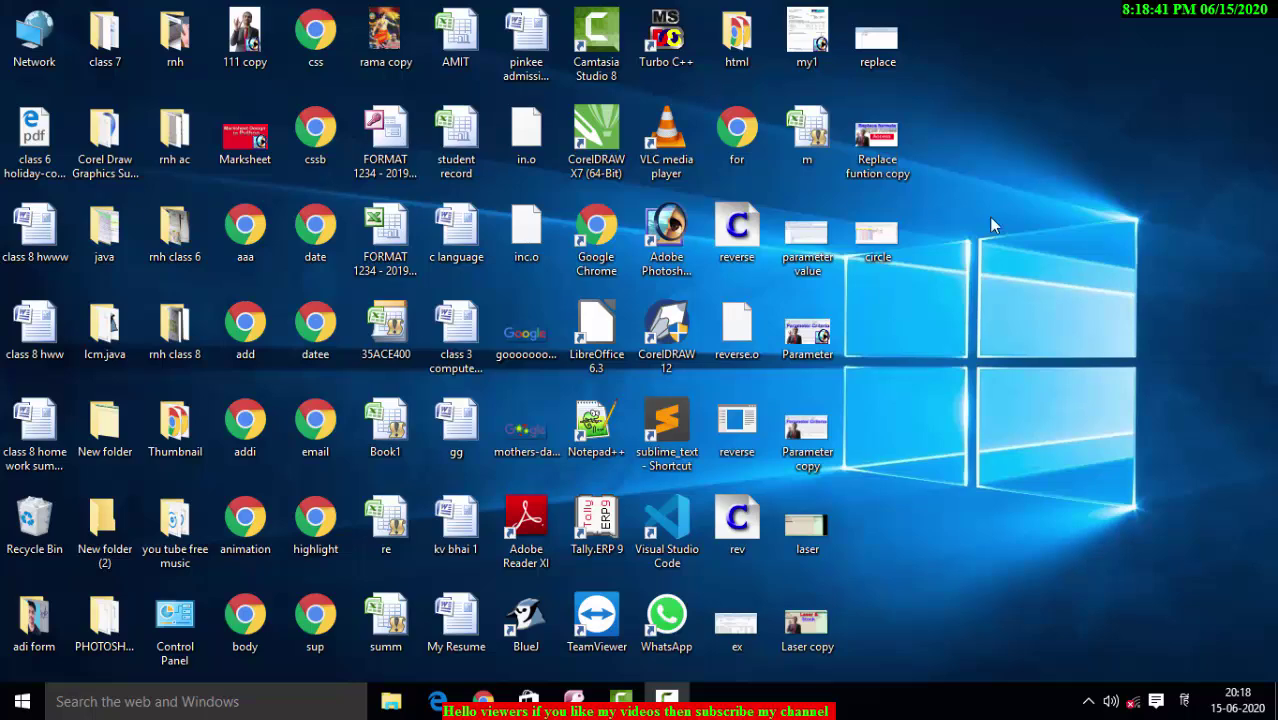
Refresh the desktop four times, then launch Microsoft Access from the taskbar
right_click(1050, 127)
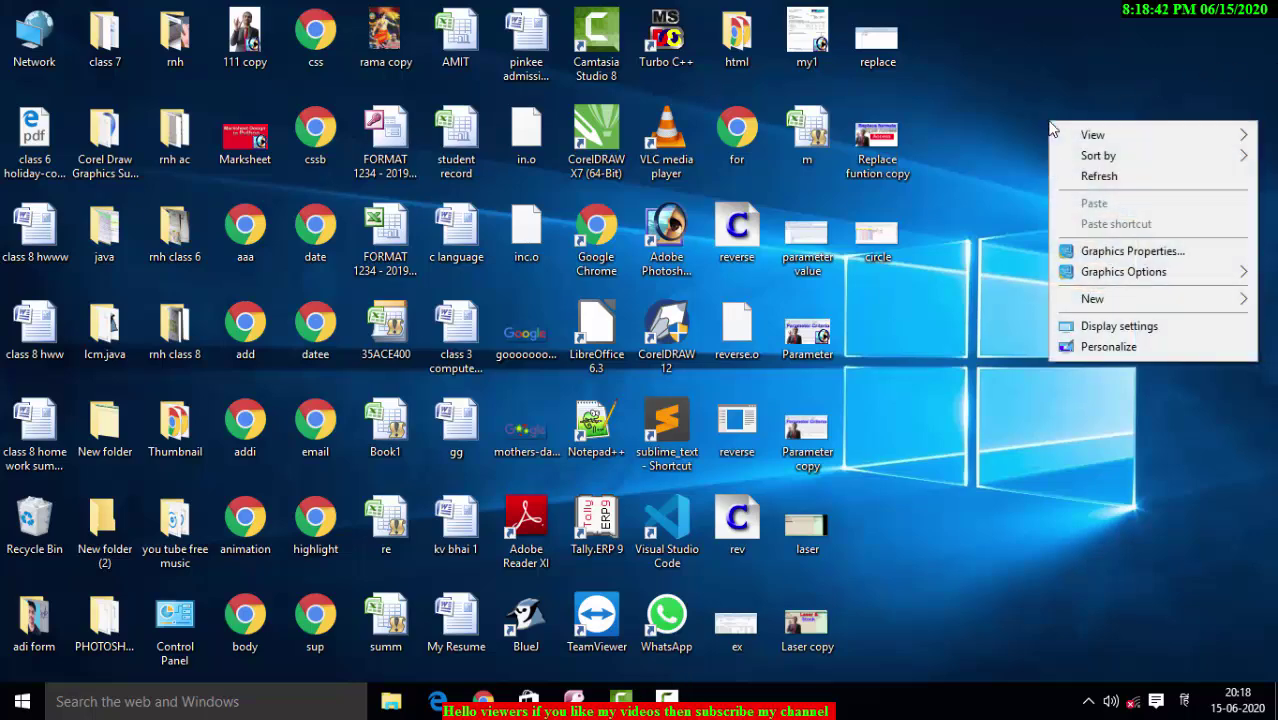
click(1060, 175)
right_click(1061, 181)
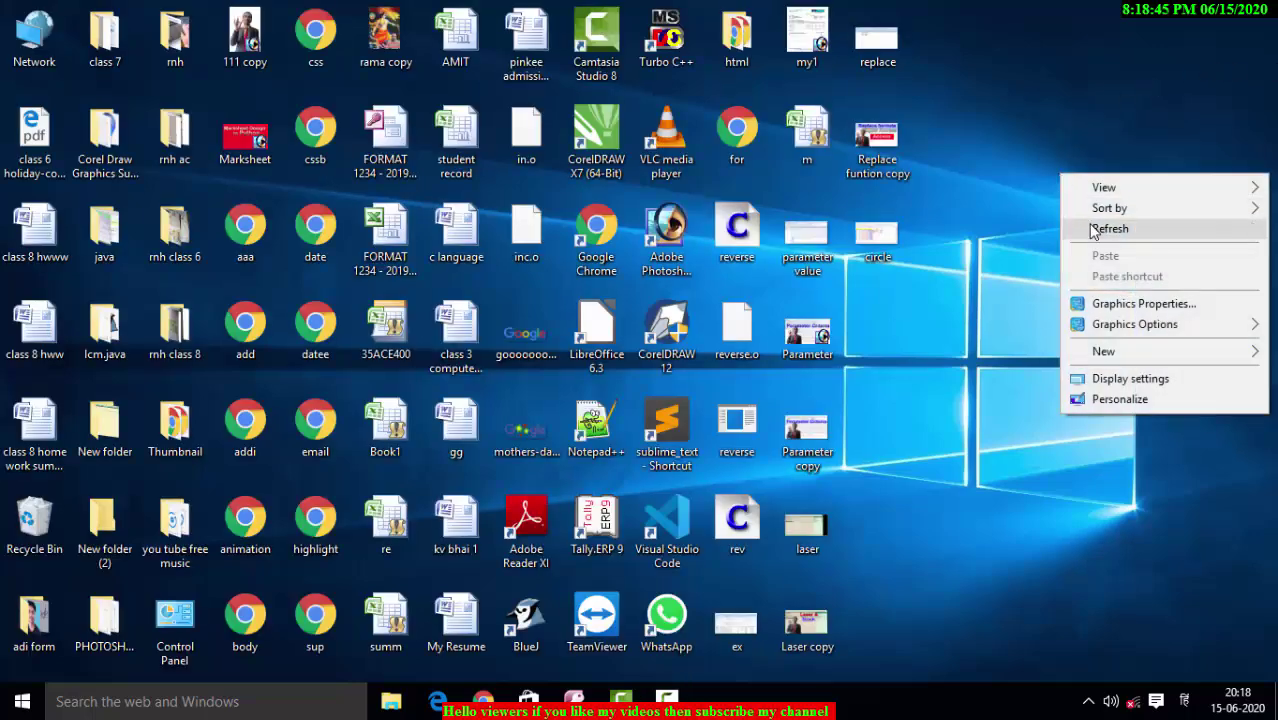
click(1090, 225)
right_click(1068, 190)
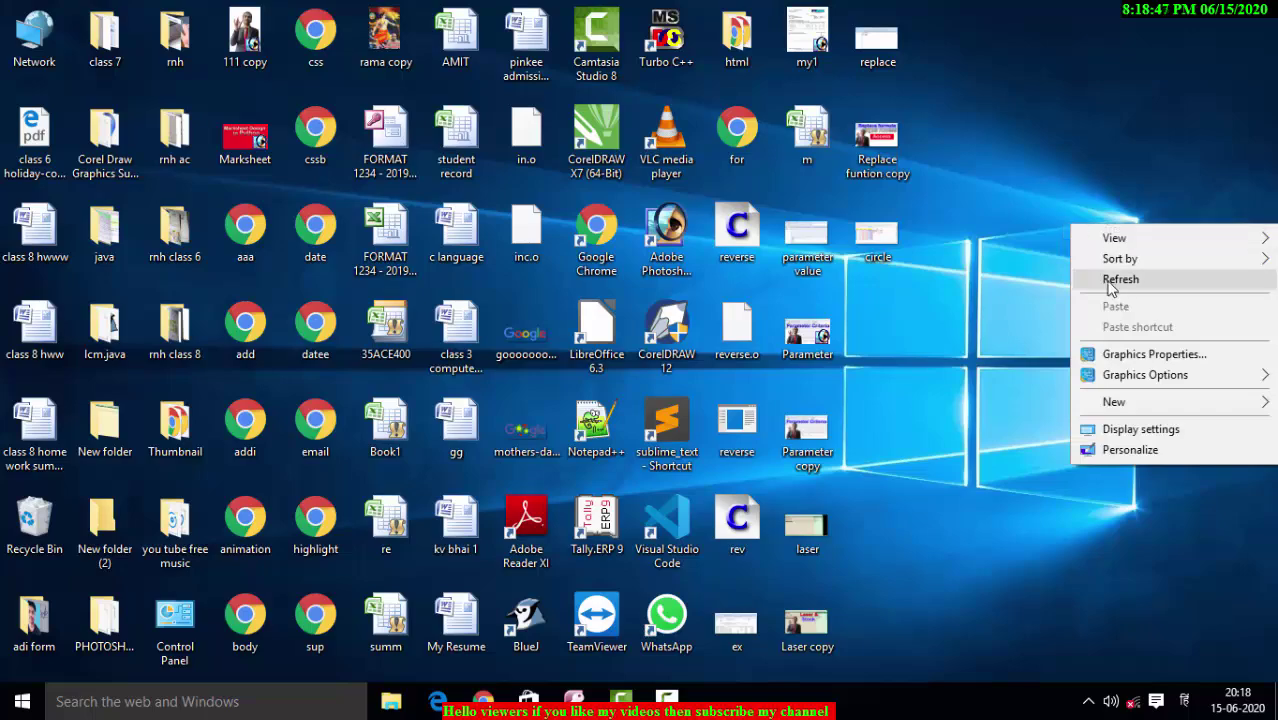
click(1112, 280)
right_click(1083, 181)
click(1112, 237)
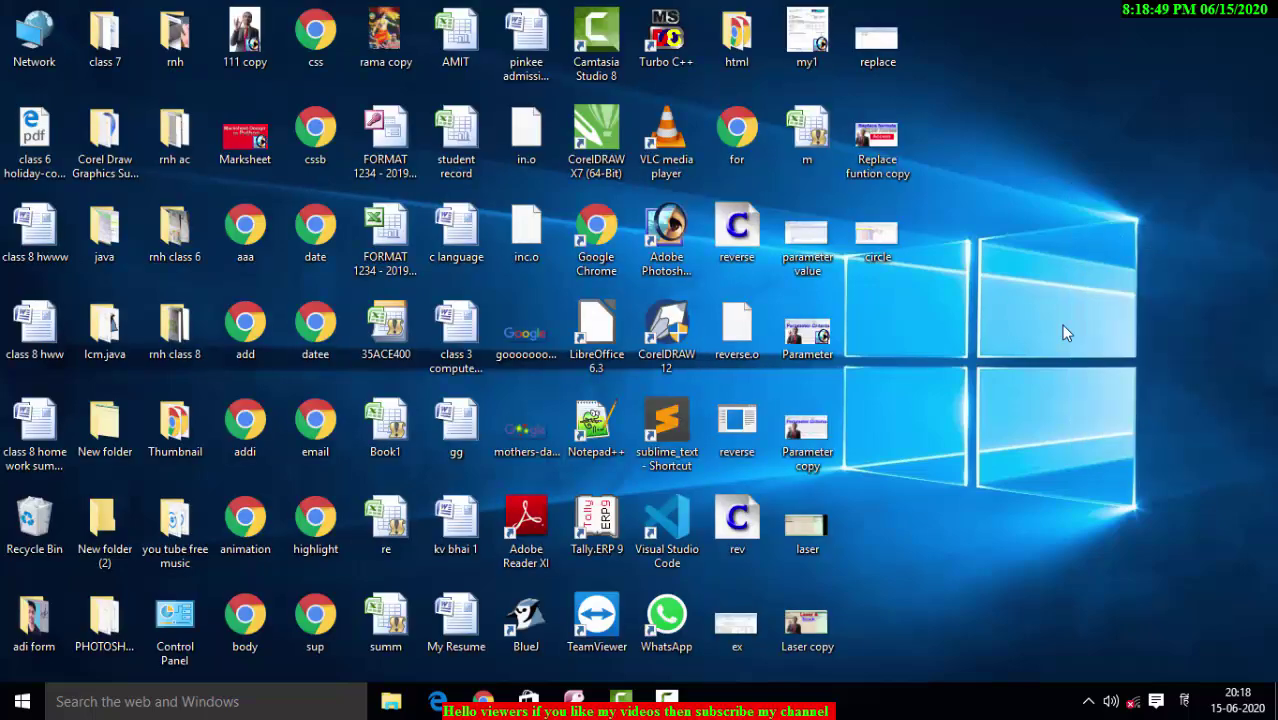
click(570, 705)
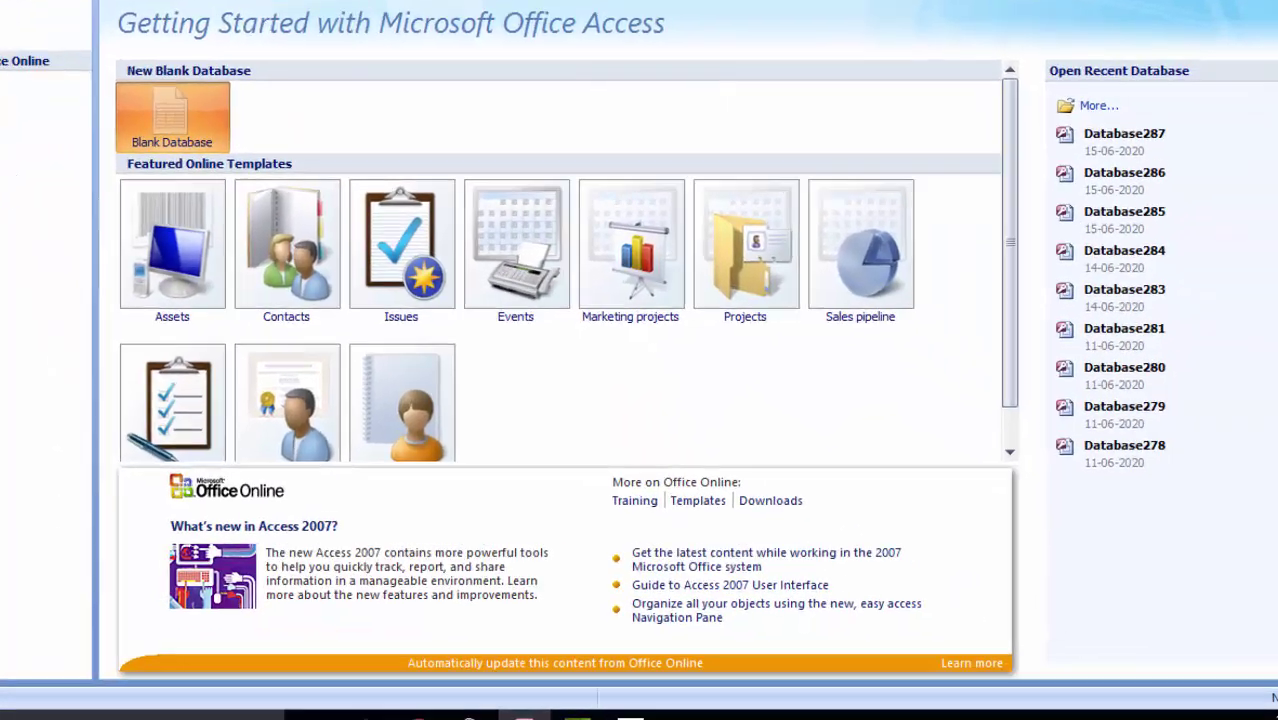
Create a new blank database named Database288
click(172, 115)
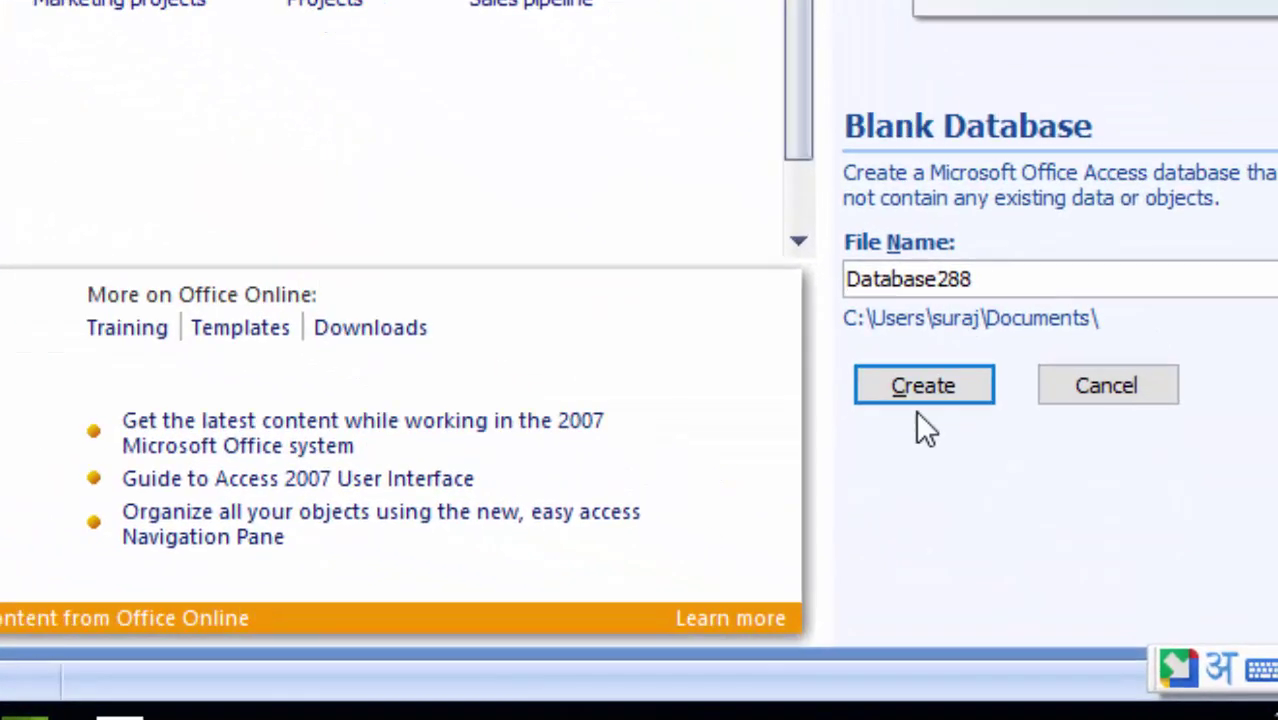
click(955, 385)
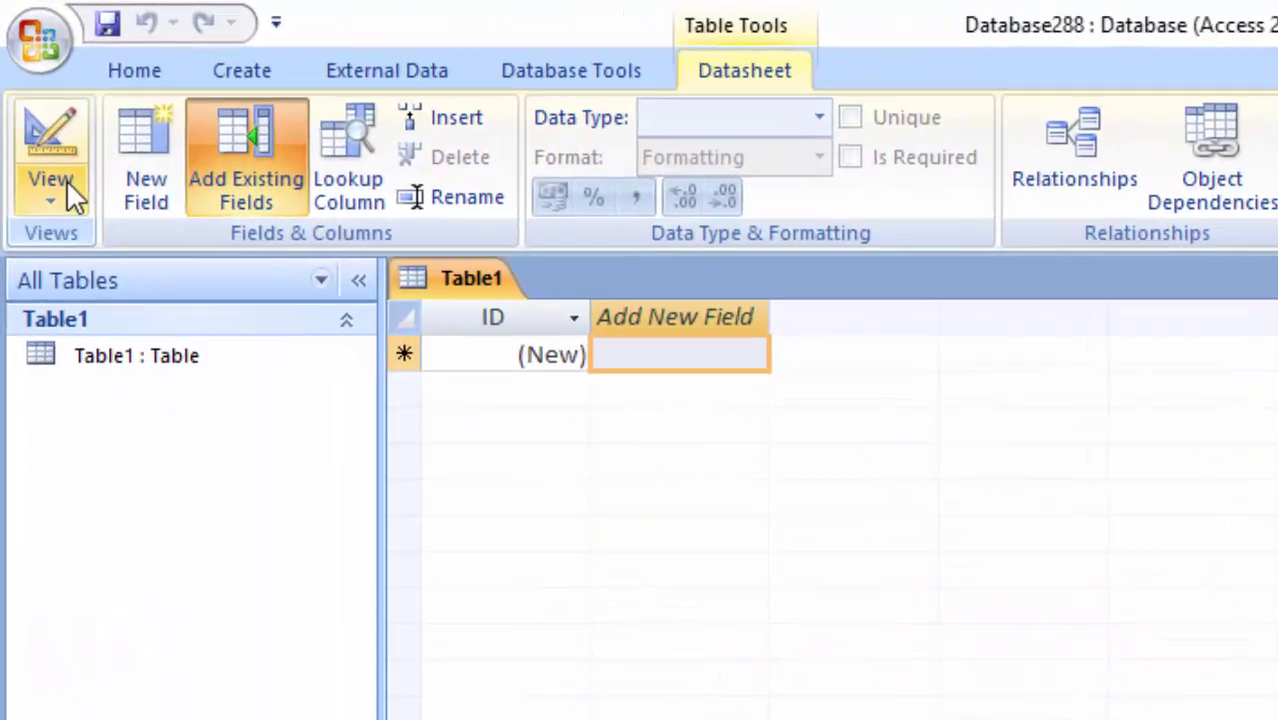
Switch Table1 to Design View, saving it under the name Marksheet
click(35, 110)
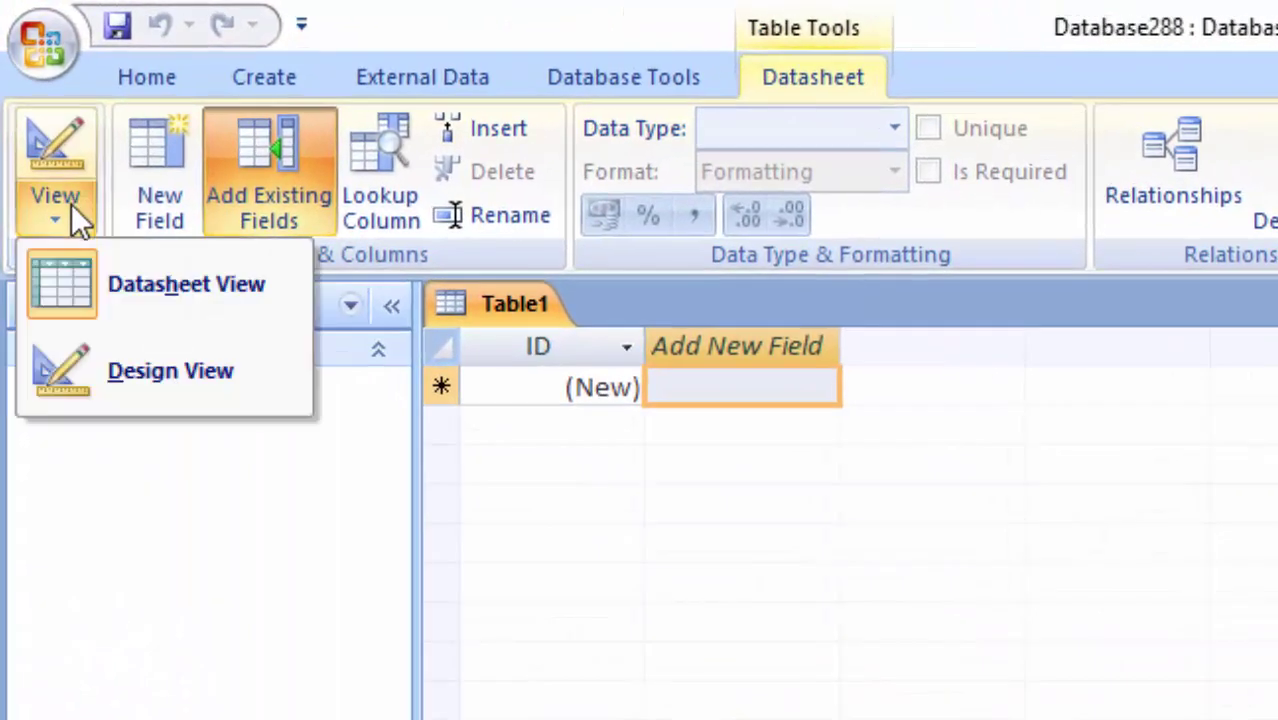
click(152, 365)
key(BackSpace)
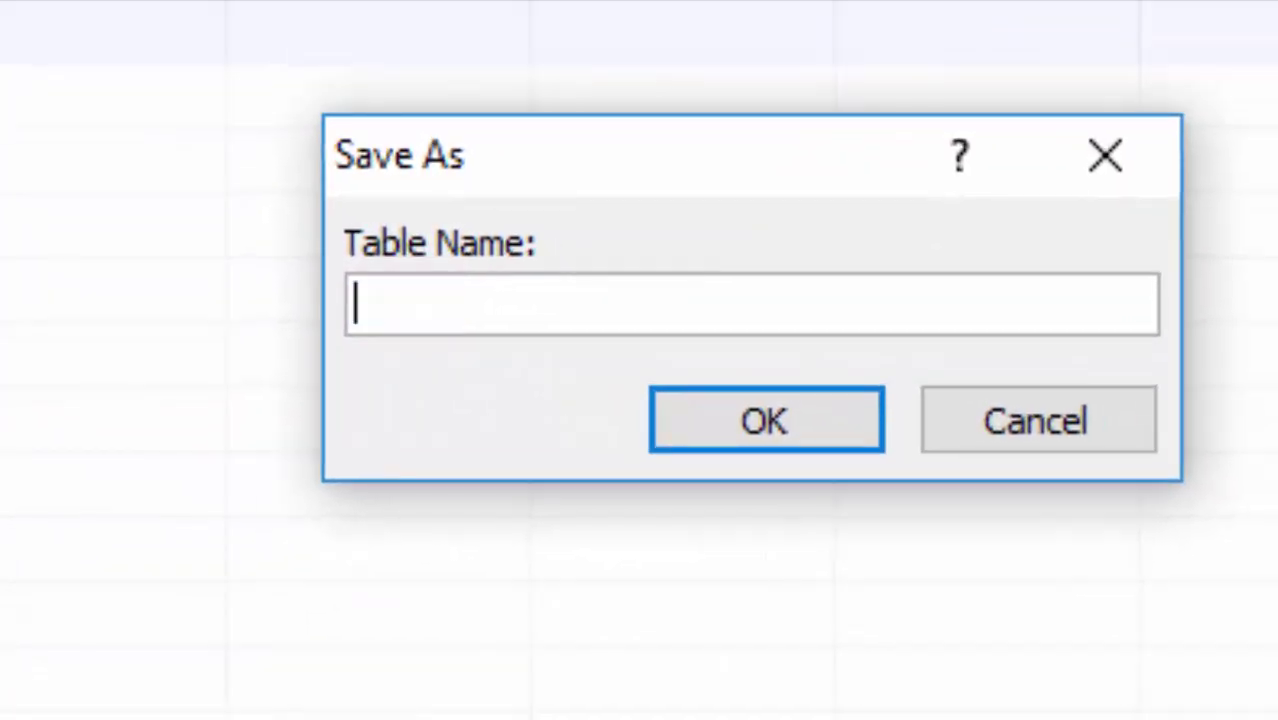
text(Ma)
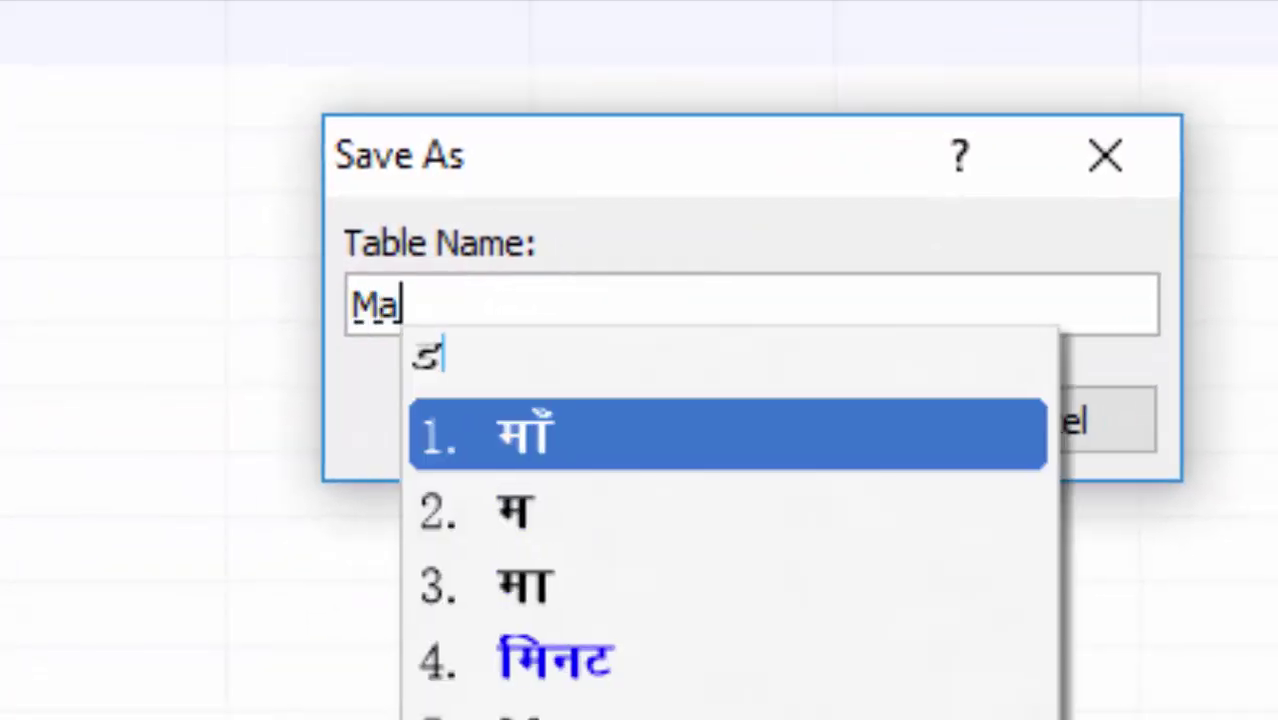
text(rk)
key(Escape)
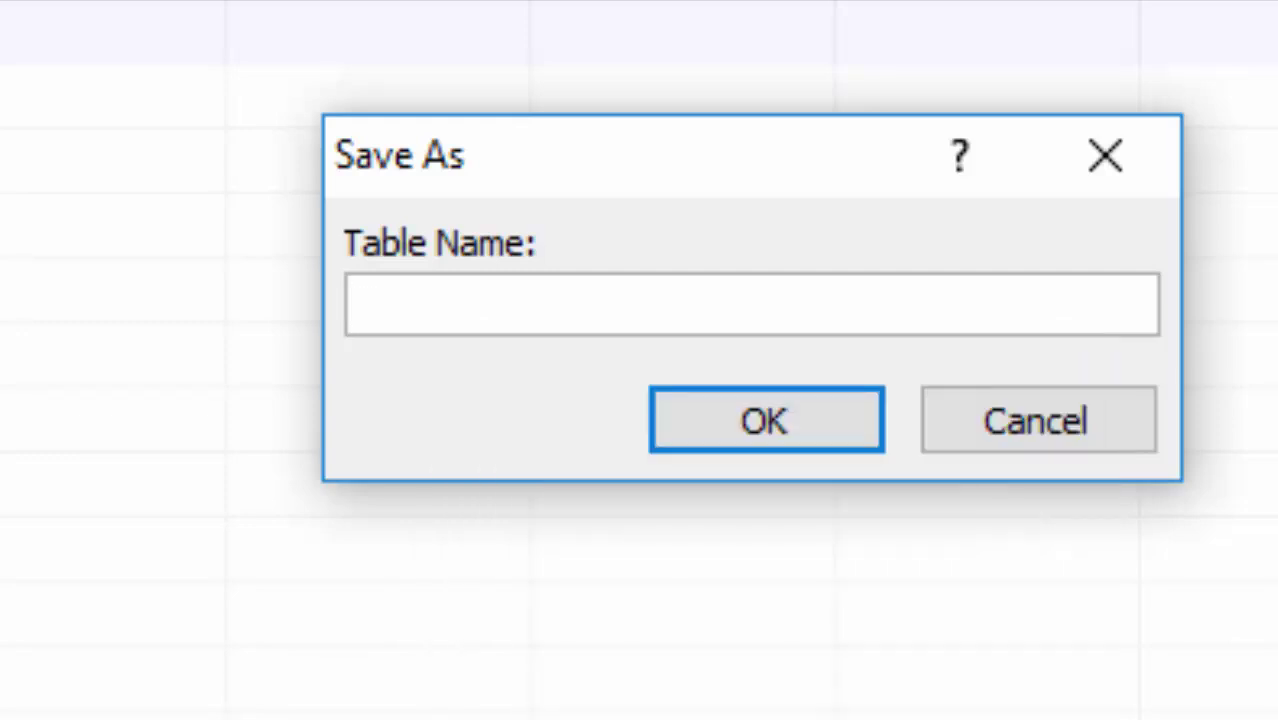
text(Ma)
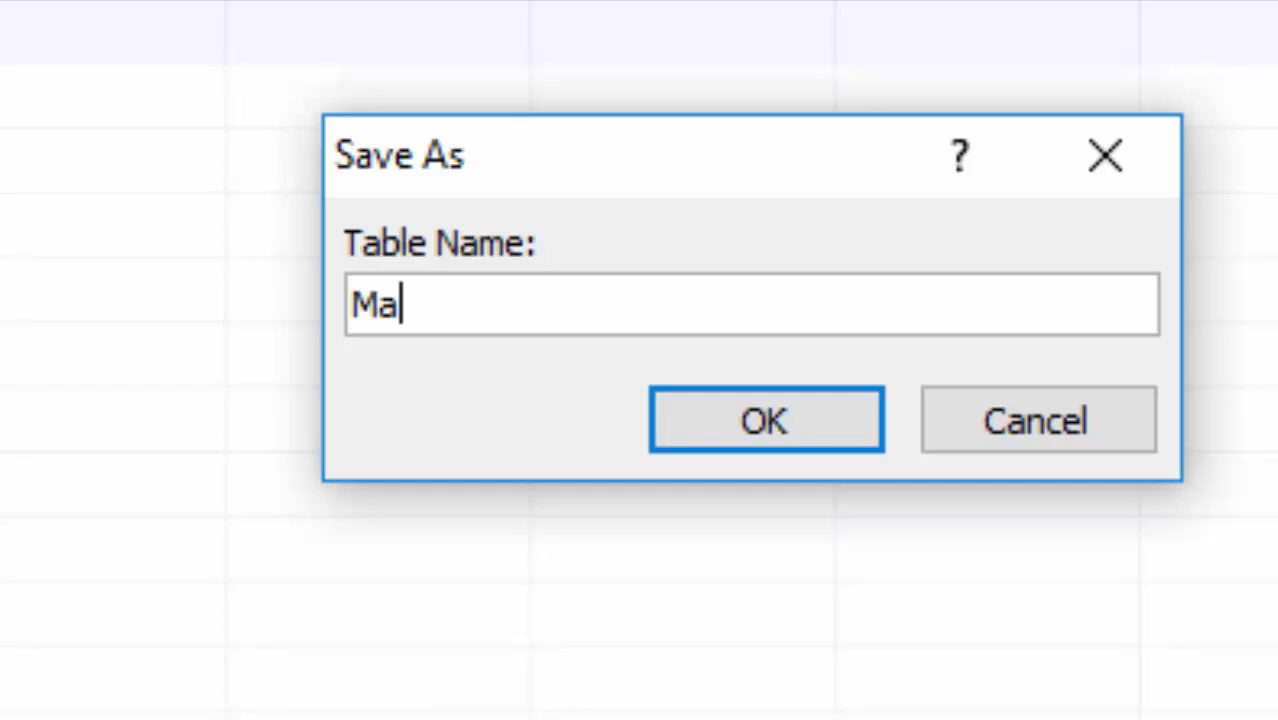
text(rkshe)
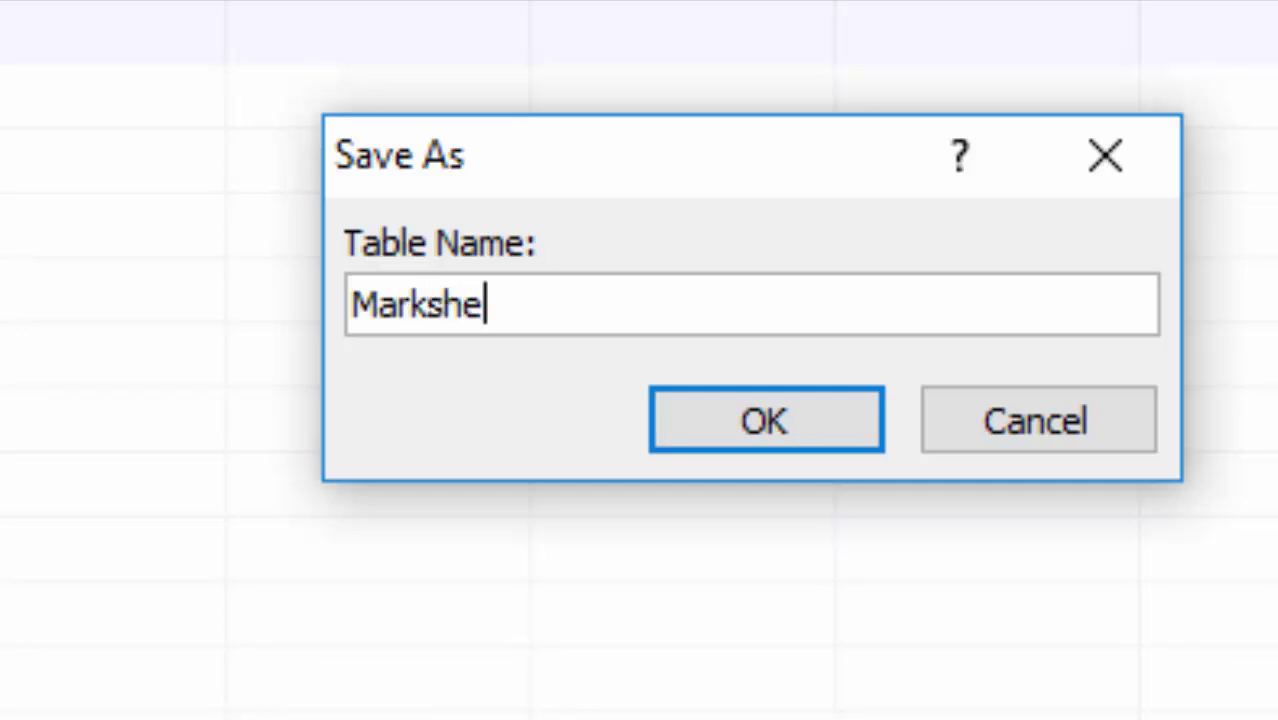
text(et)
key(Return)
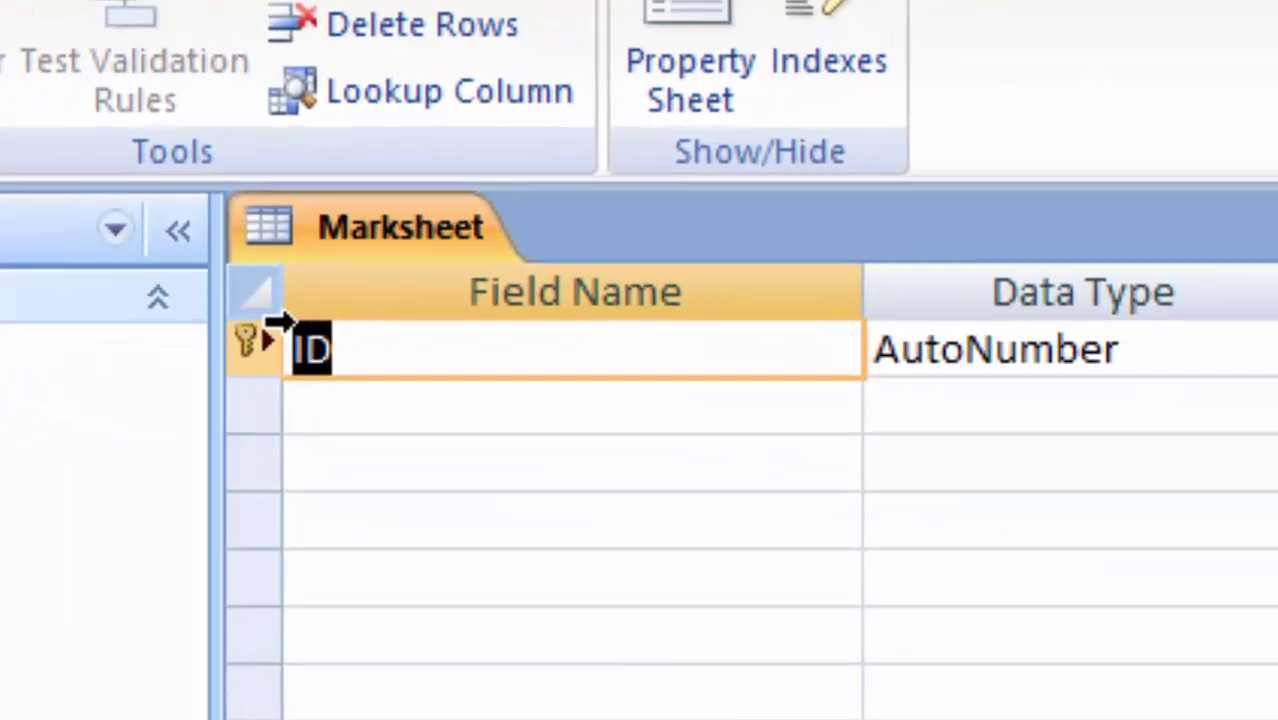
Rename the ID field to Roll number
click(394, 358)
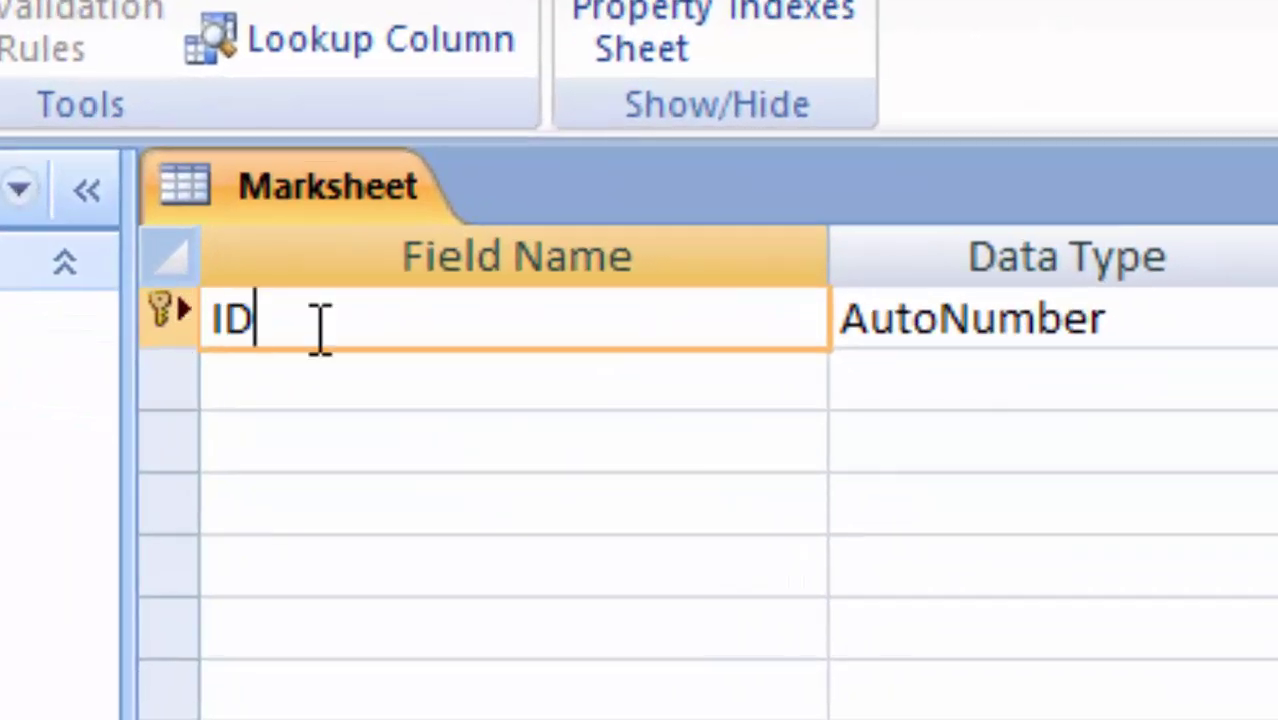
key(BackSpace)
key(BackSpace)
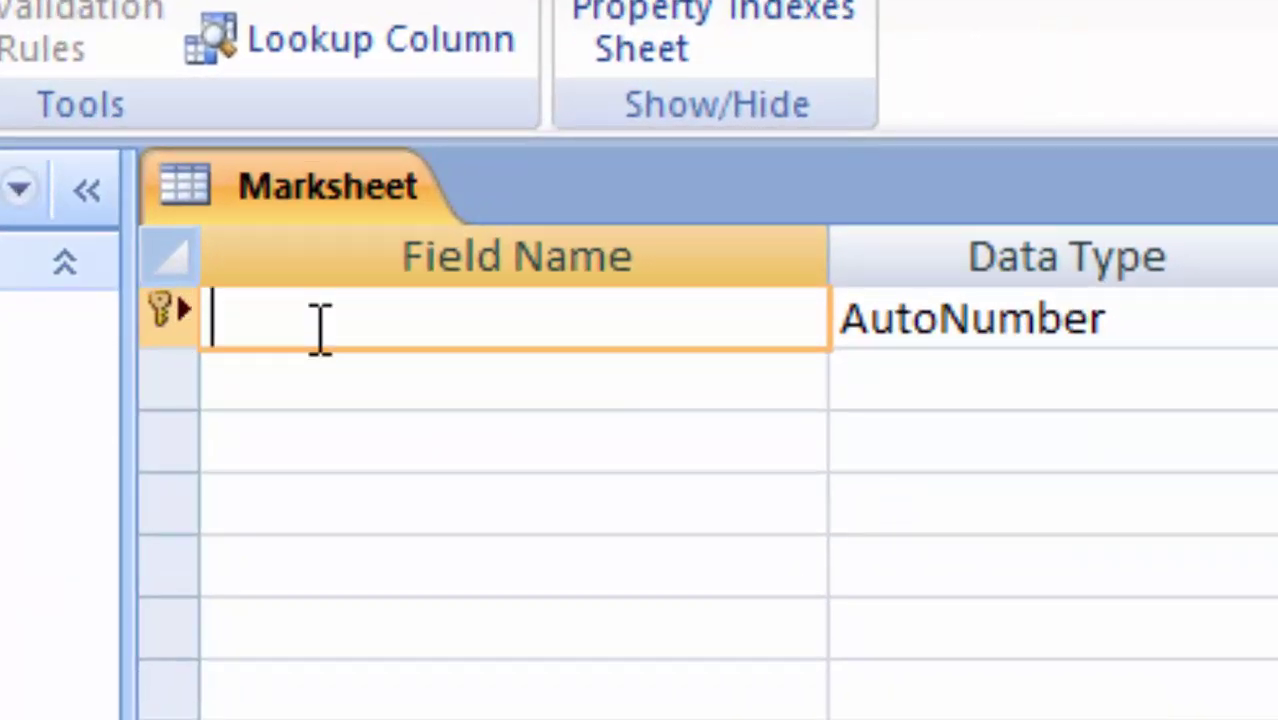
text(Roll )
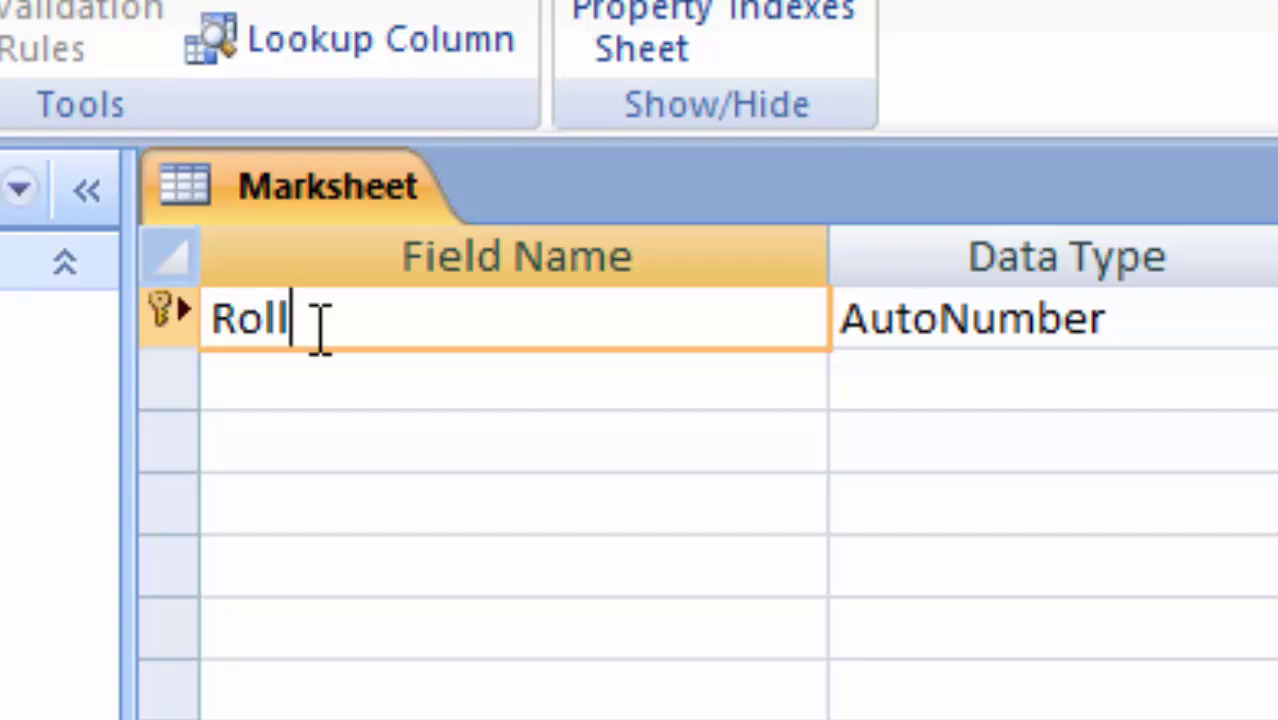
text(number)
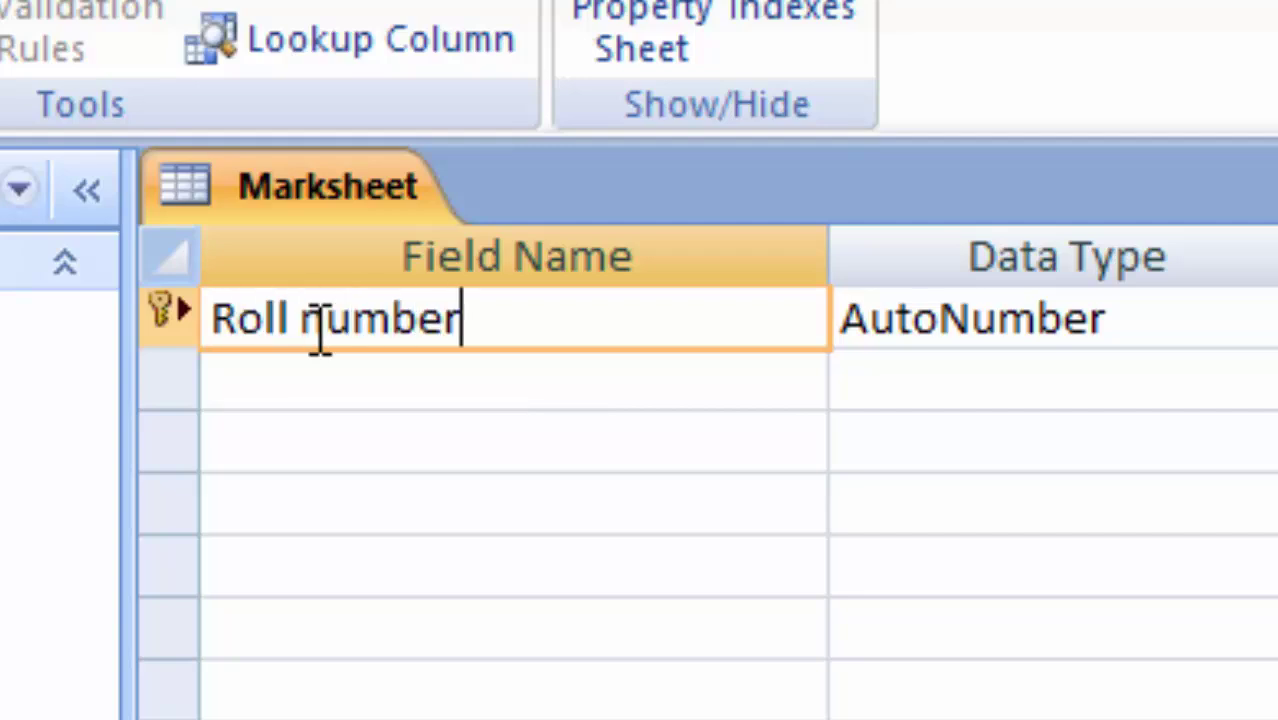
key(Tab)
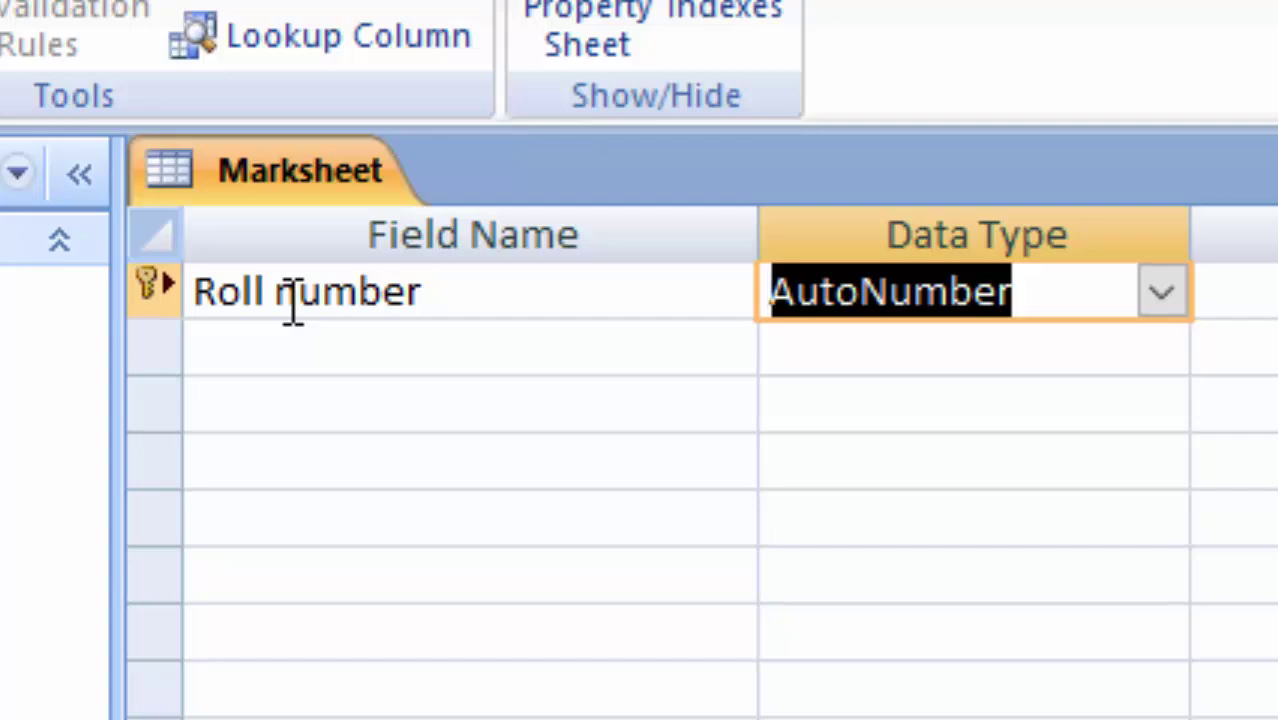
key(Tab)
key(Tab)
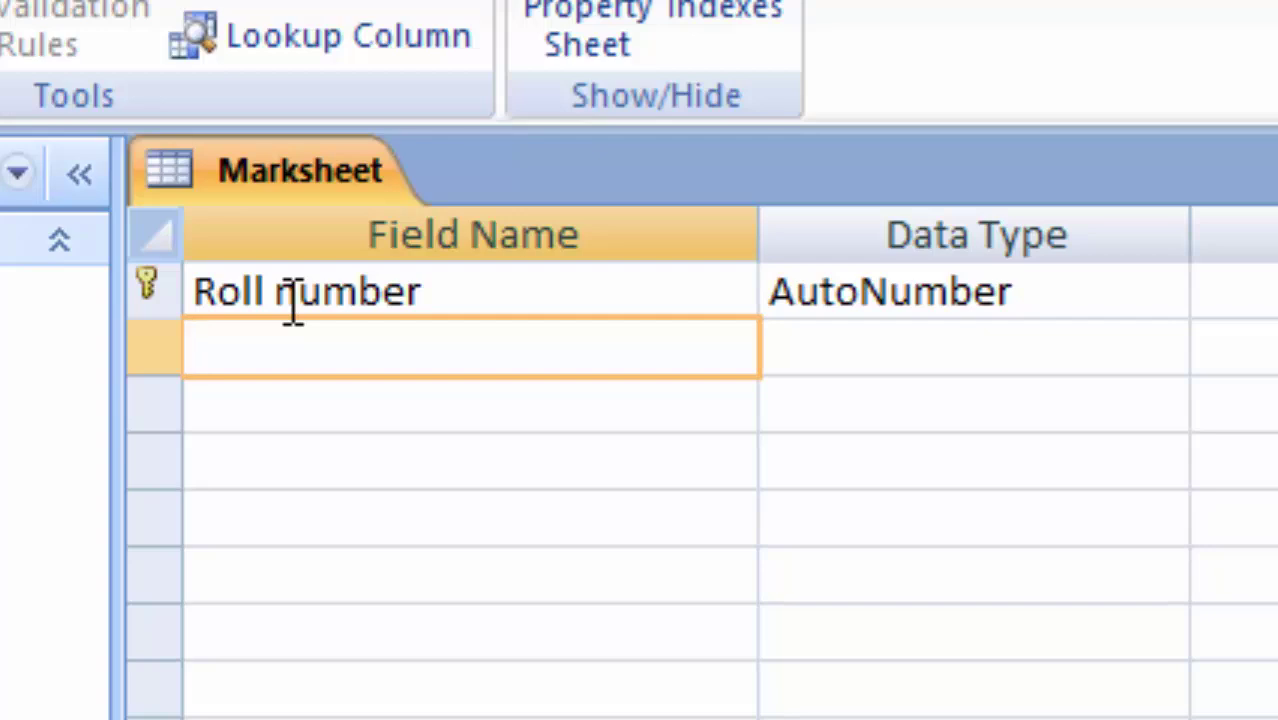
Add a Name of Student field with the Text data type
text(Name )
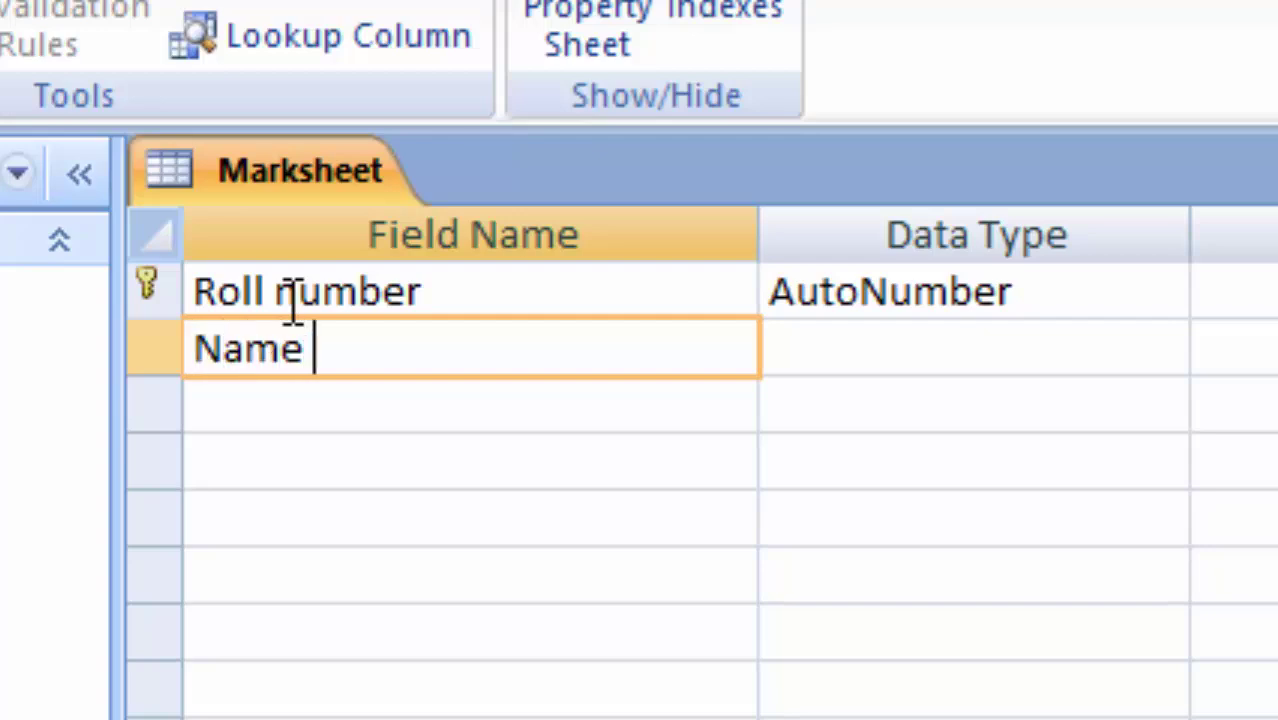
text(of S)
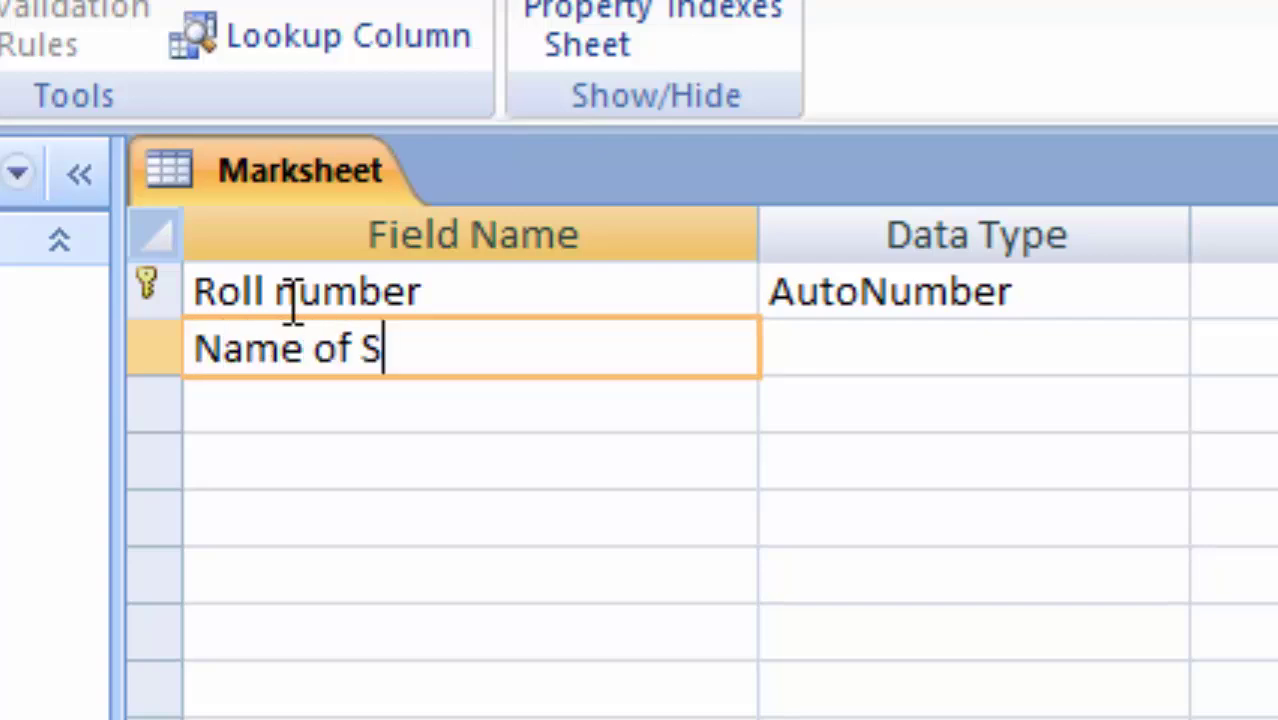
text(tuden)
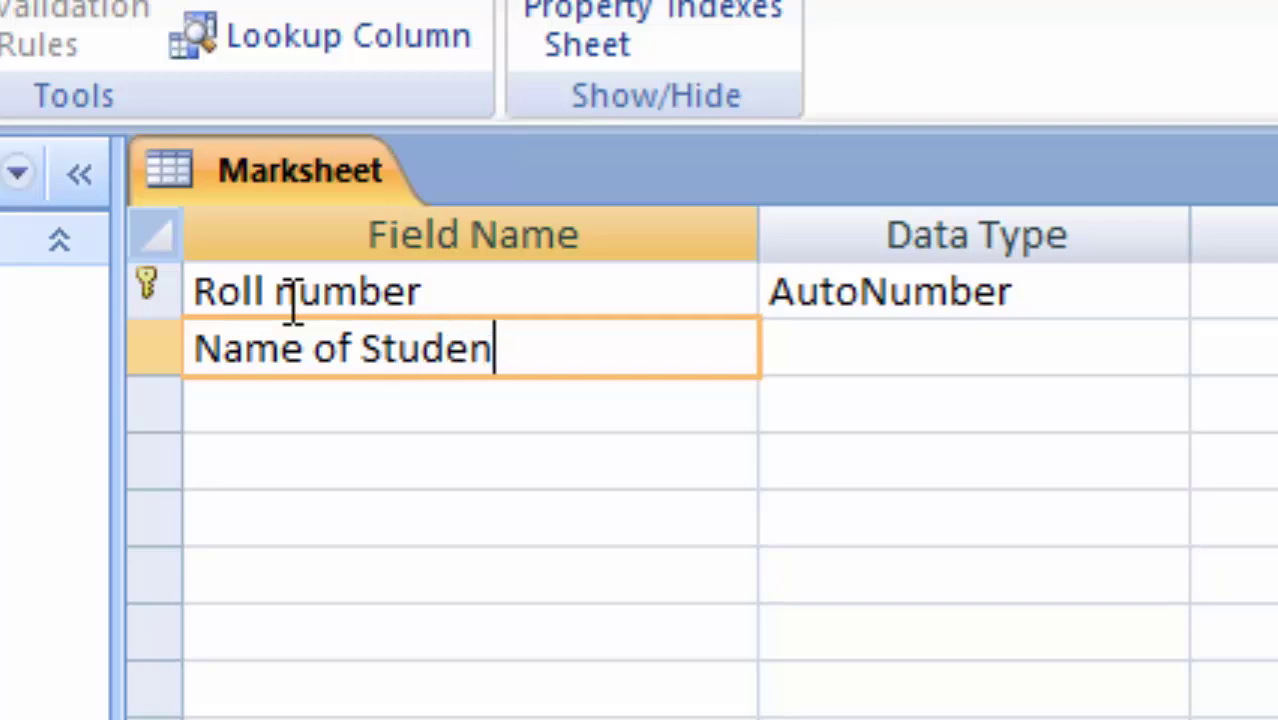
text(t)
click(967, 351)
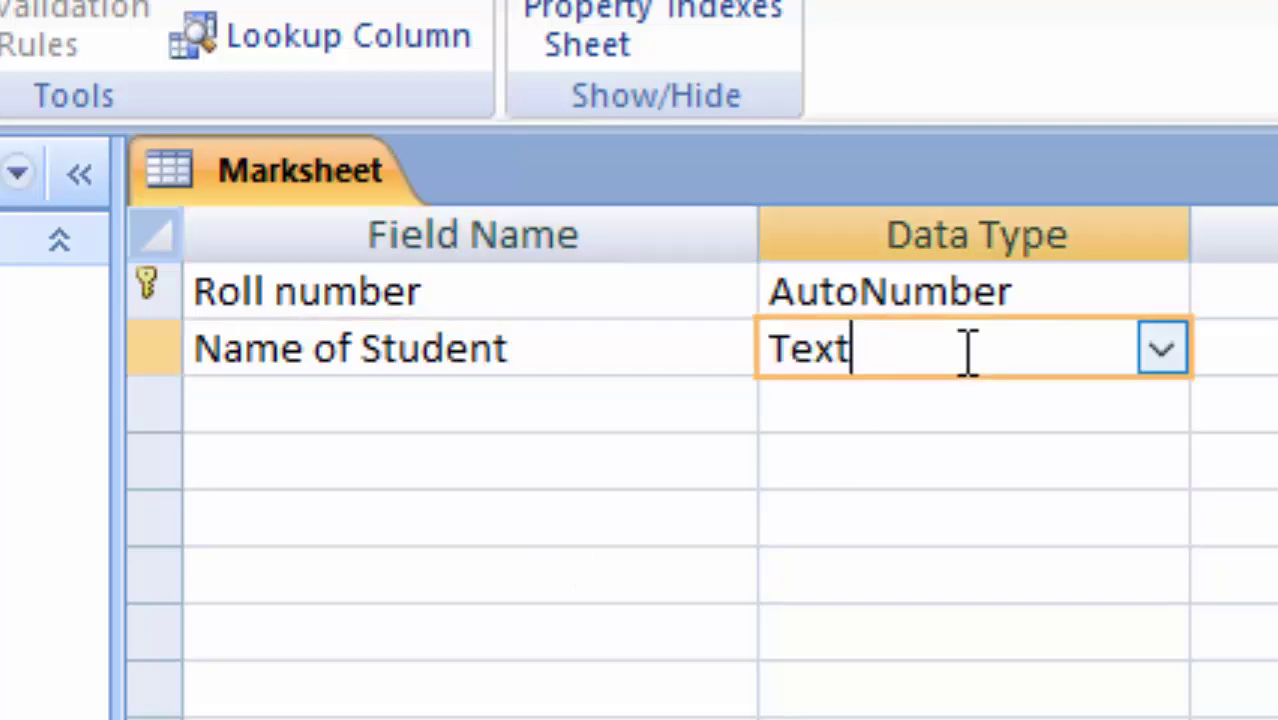
click(1158, 352)
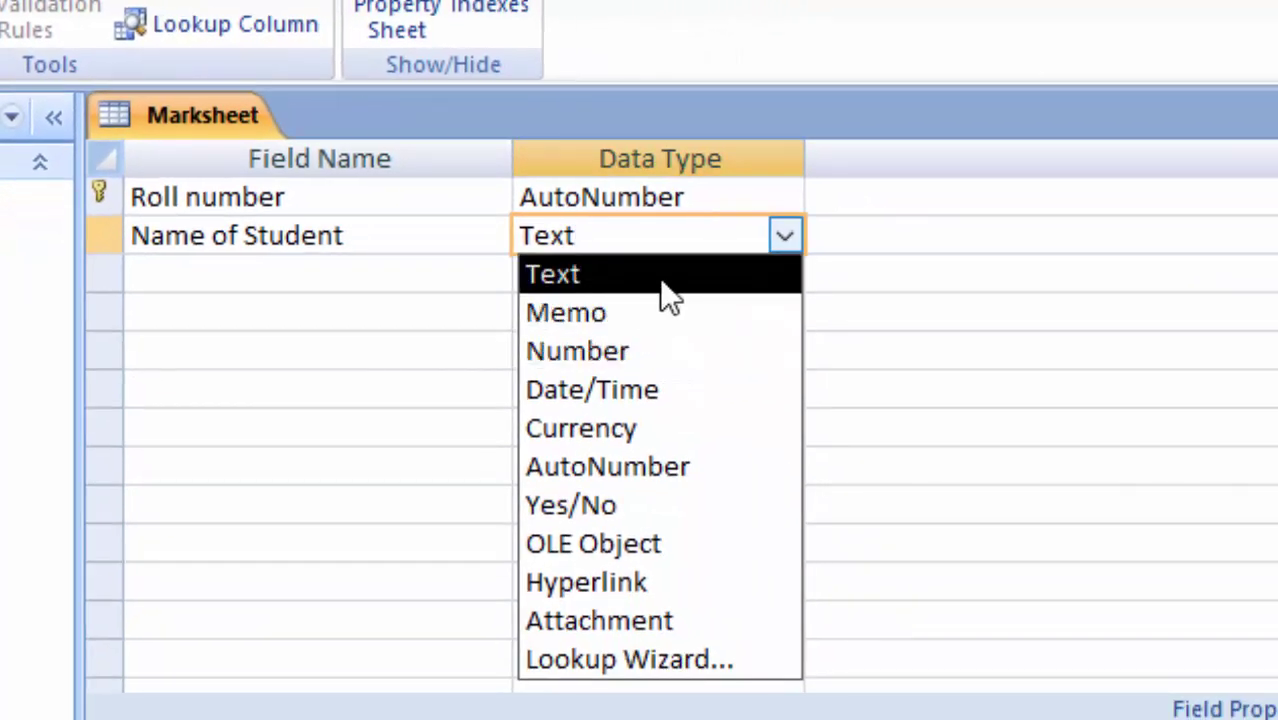
click(690, 278)
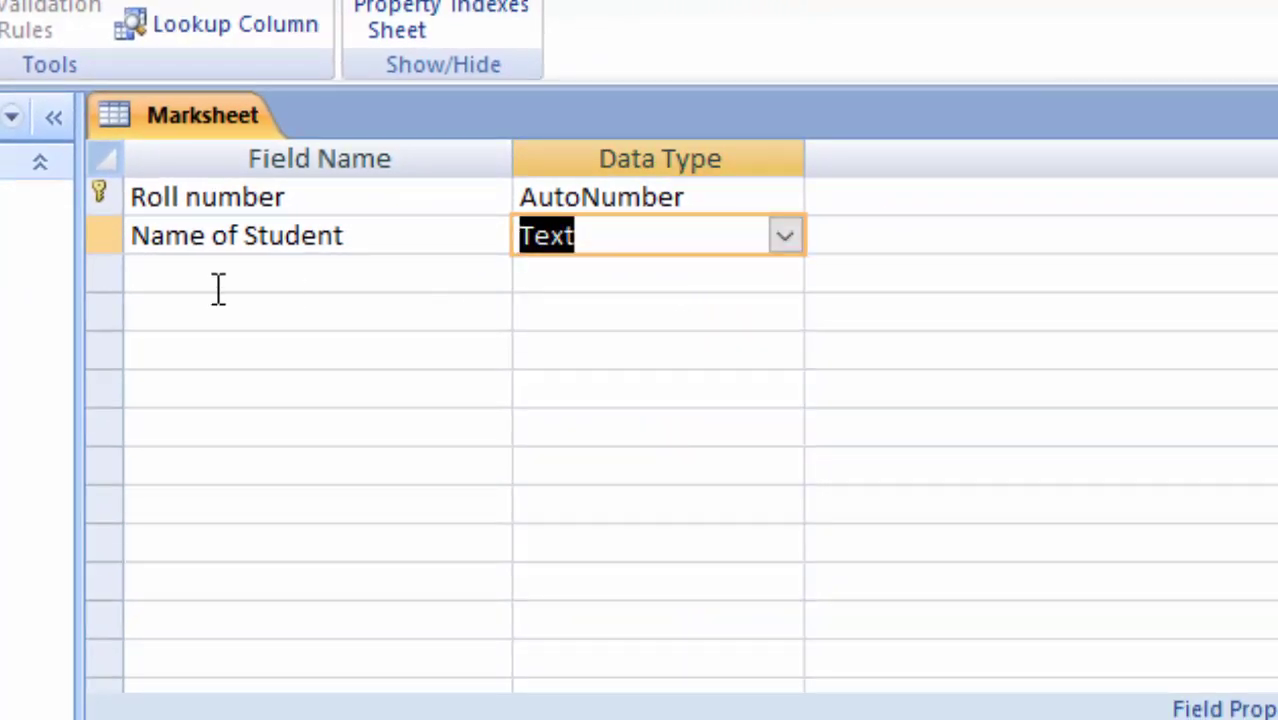
click(251, 286)
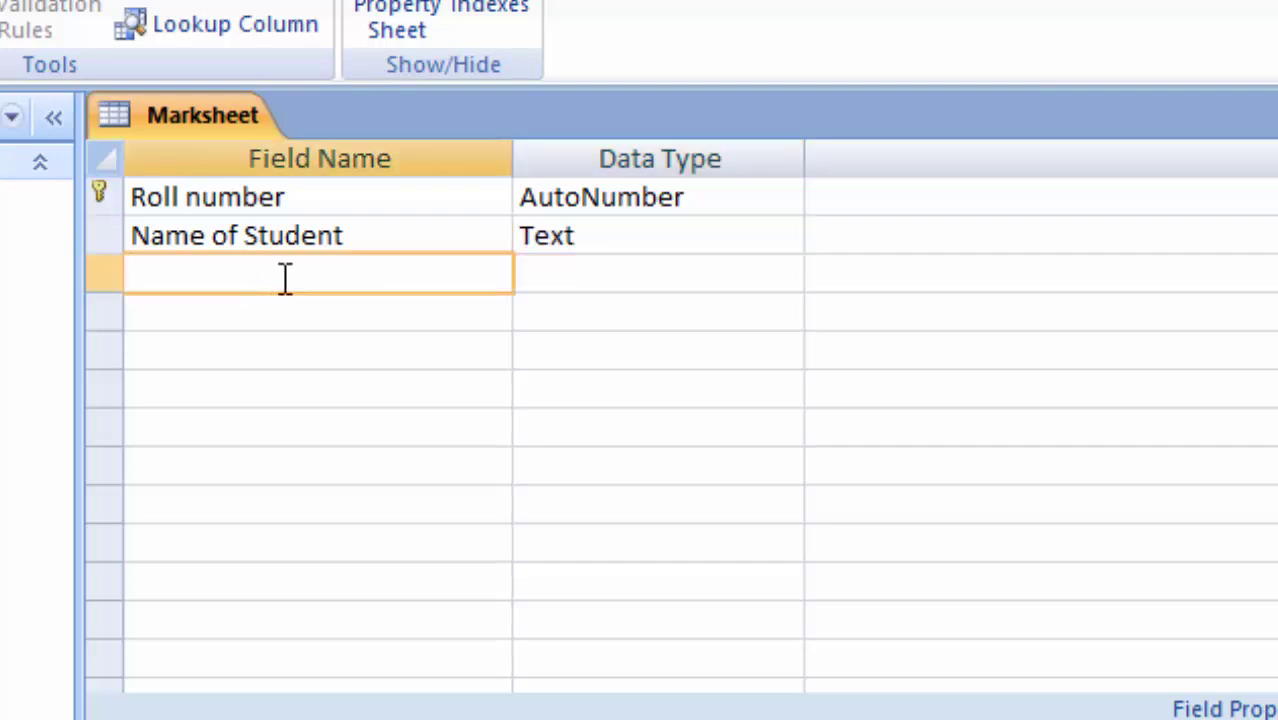
Add Computer and Biology fields, both with the Number data type
text(Comput)
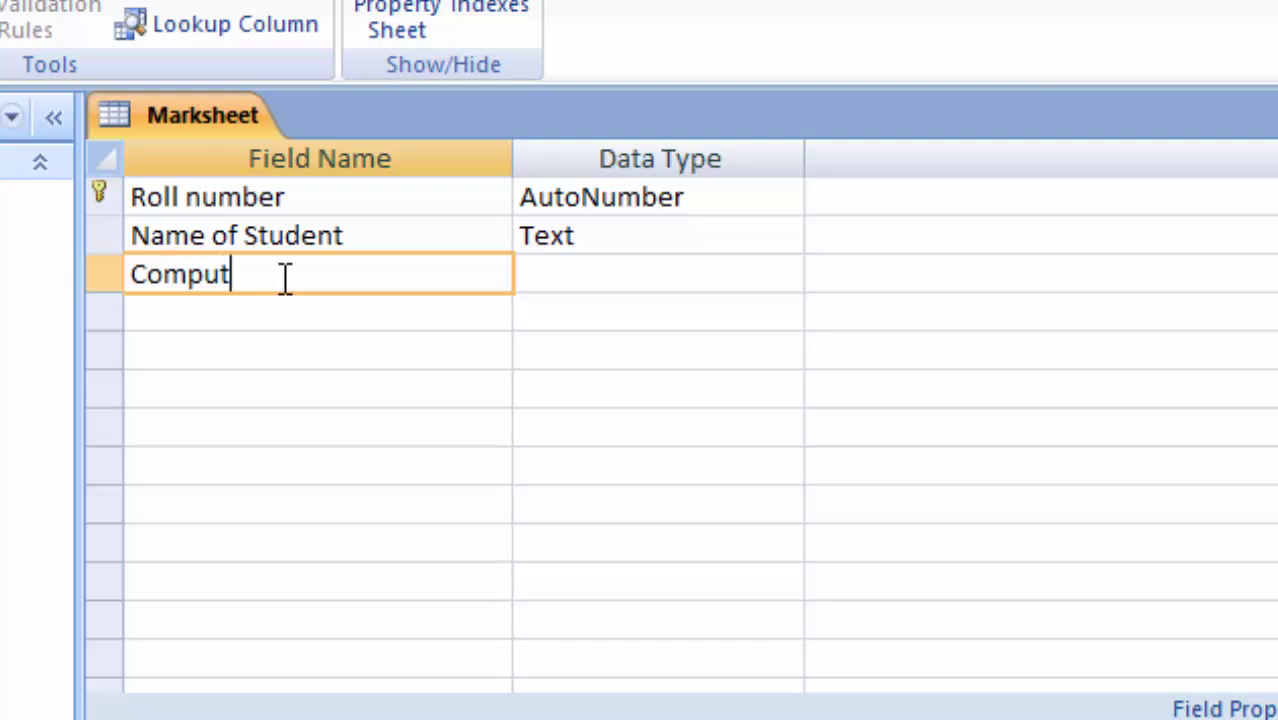
text(er)
key(Tab)
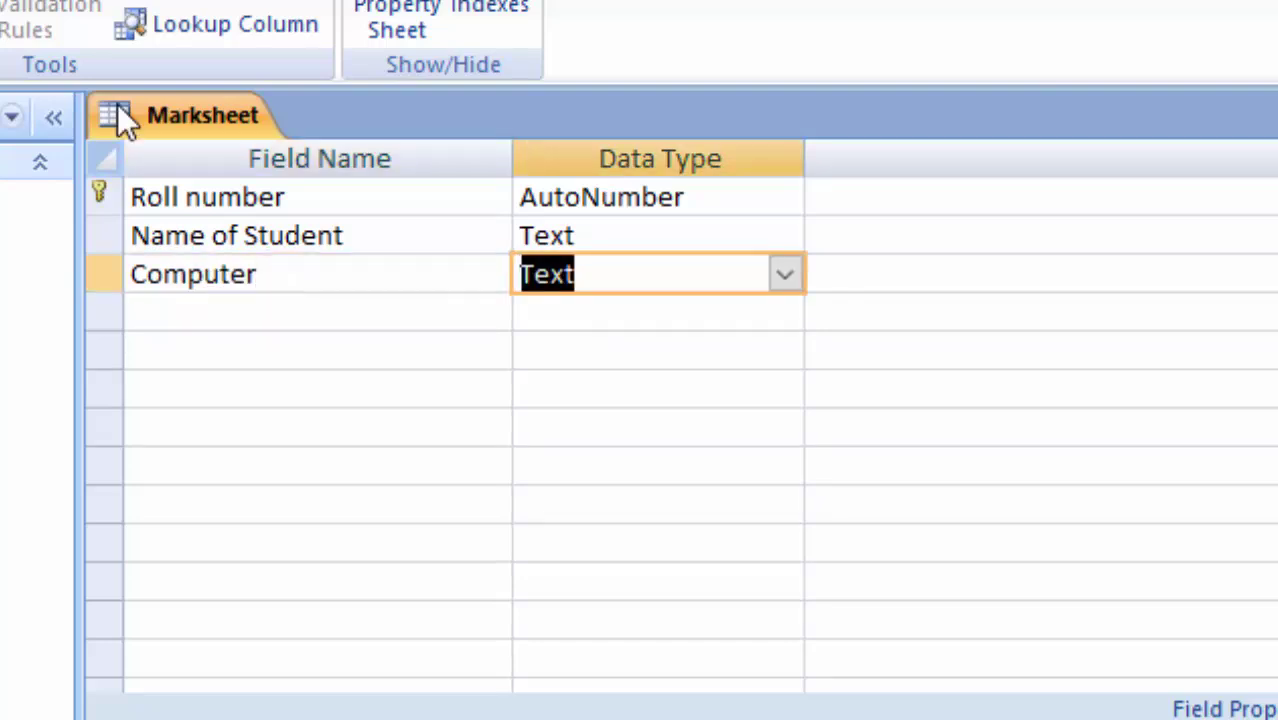
click(784, 276)
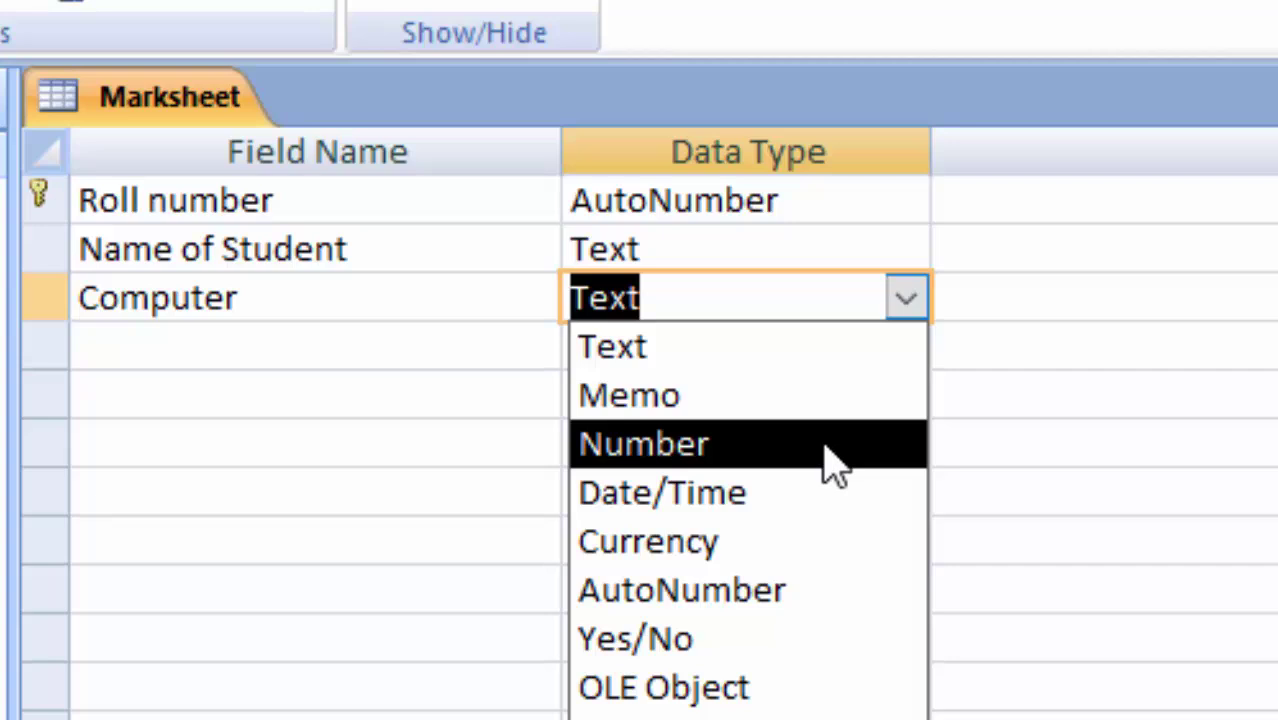
click(693, 444)
click(213, 344)
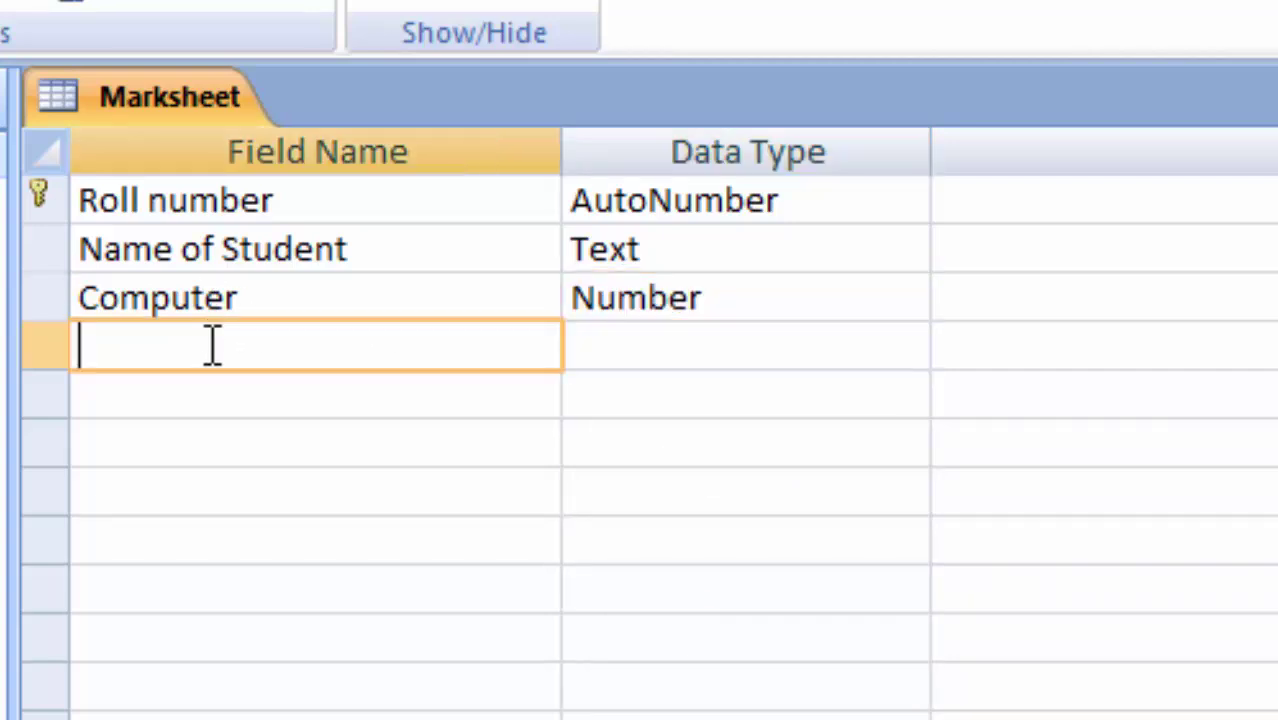
text(B)
text(iology)
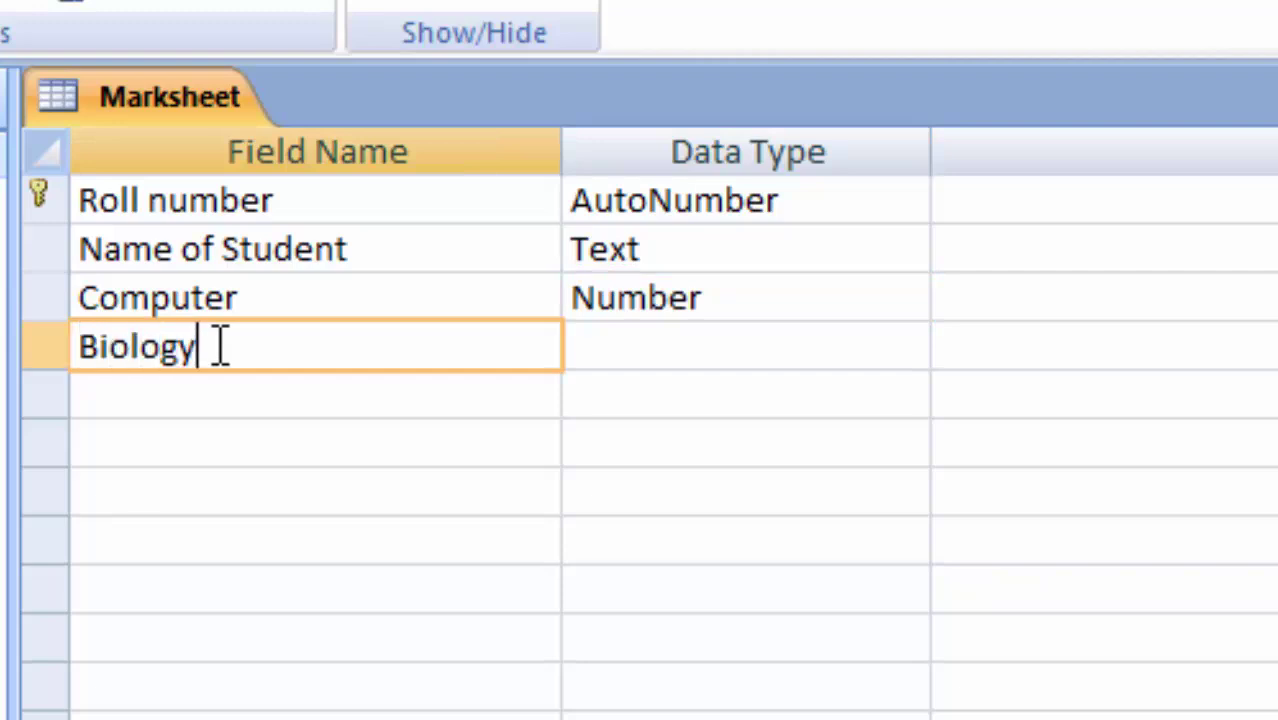
key(Tab)
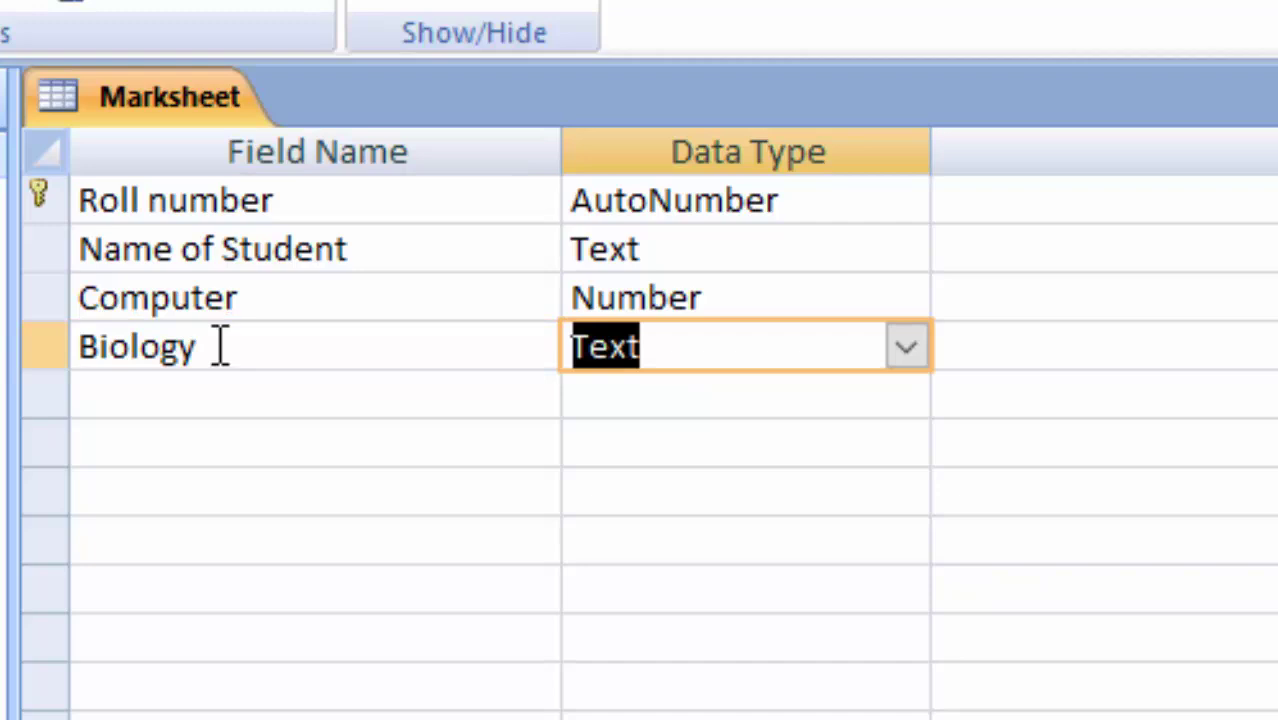
click(906, 347)
click(740, 490)
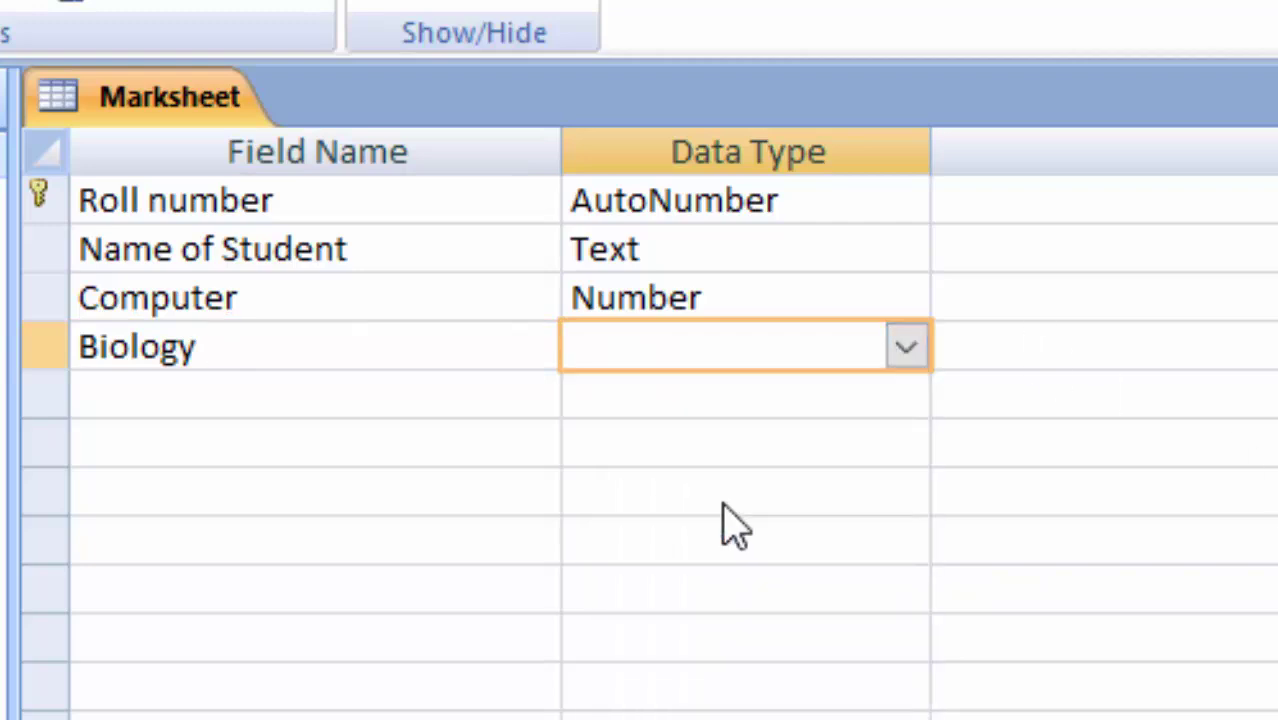
Add Physics, Chemistry and English field names below Biology
click(277, 412)
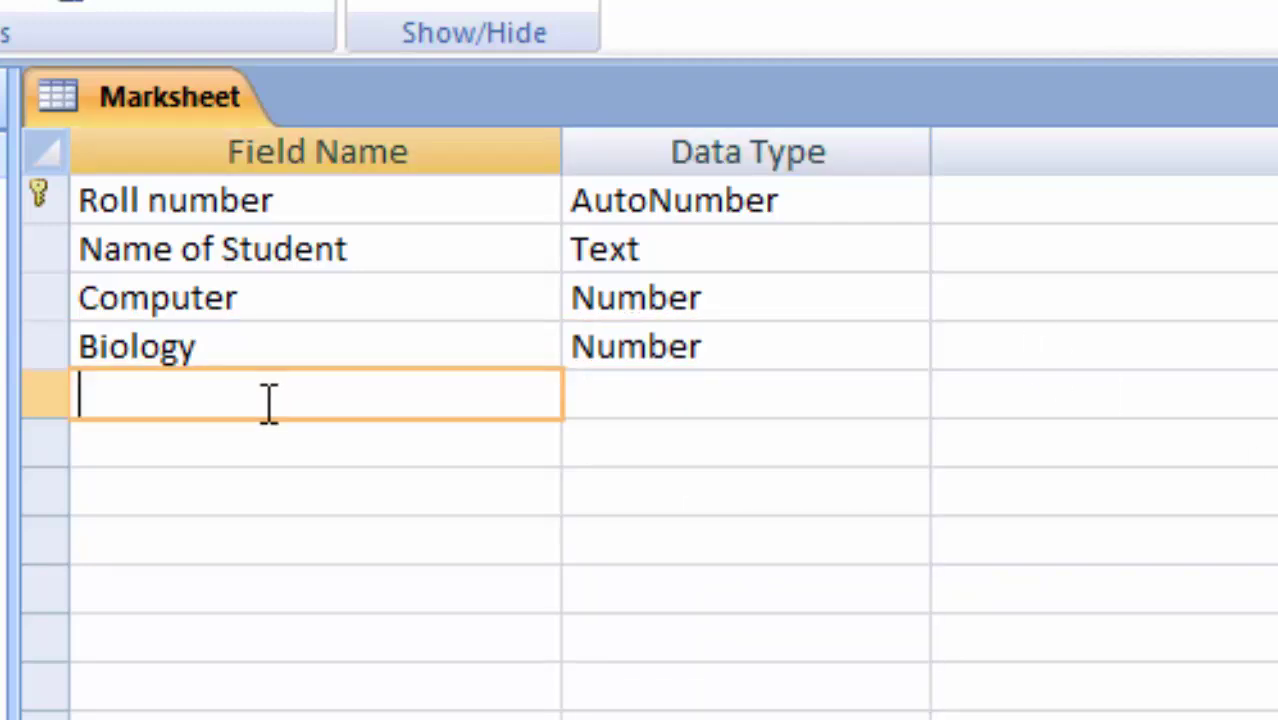
text(Physi)
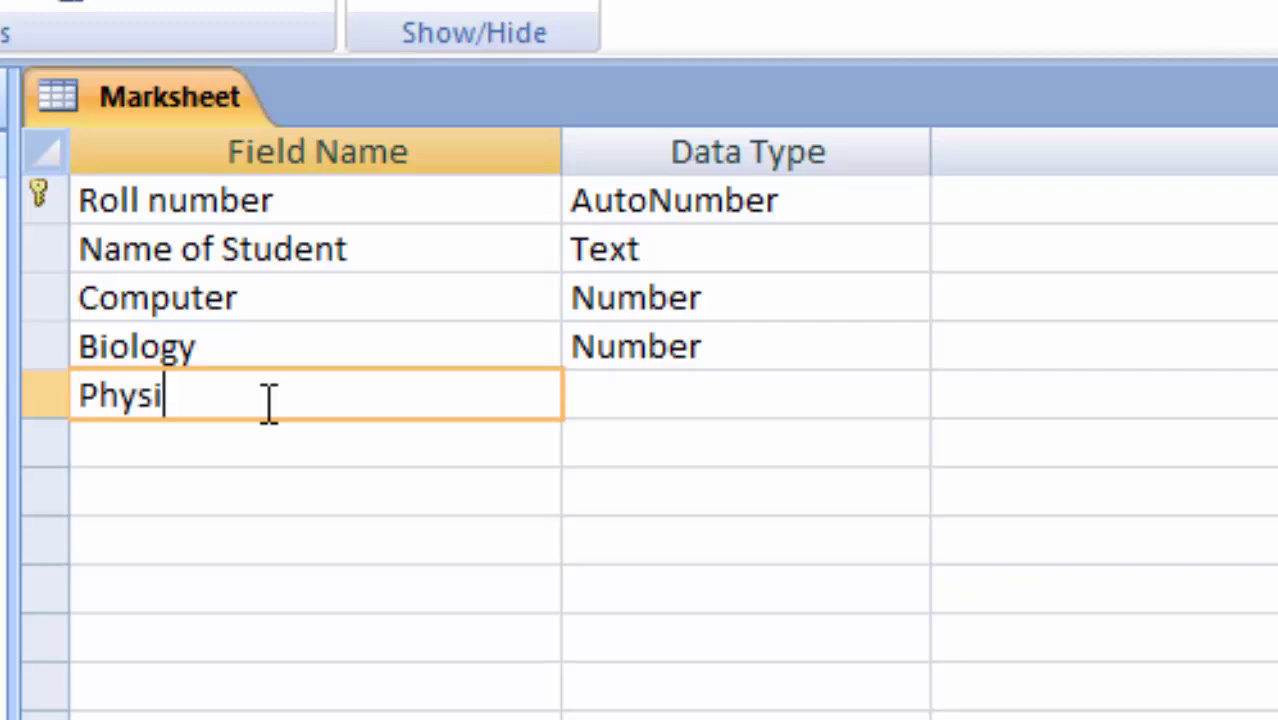
text(cs)
key(Tab)
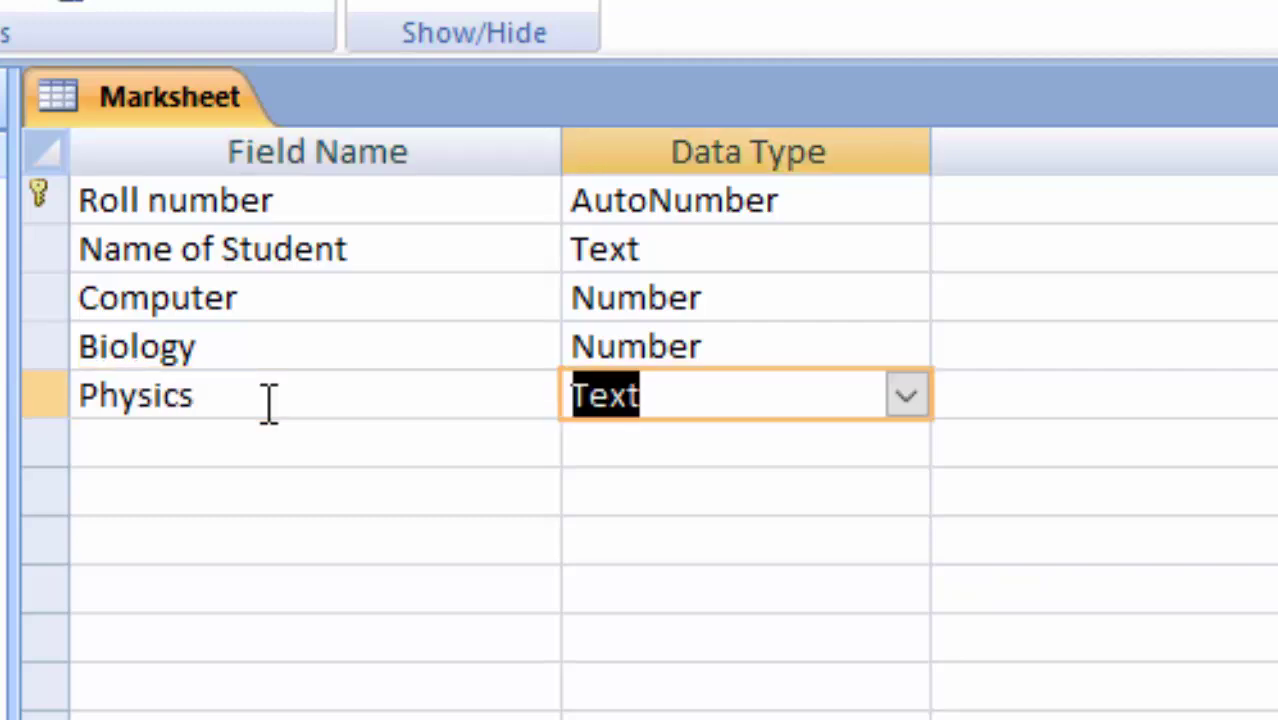
key(Tab)
key(Tab)
text(C)
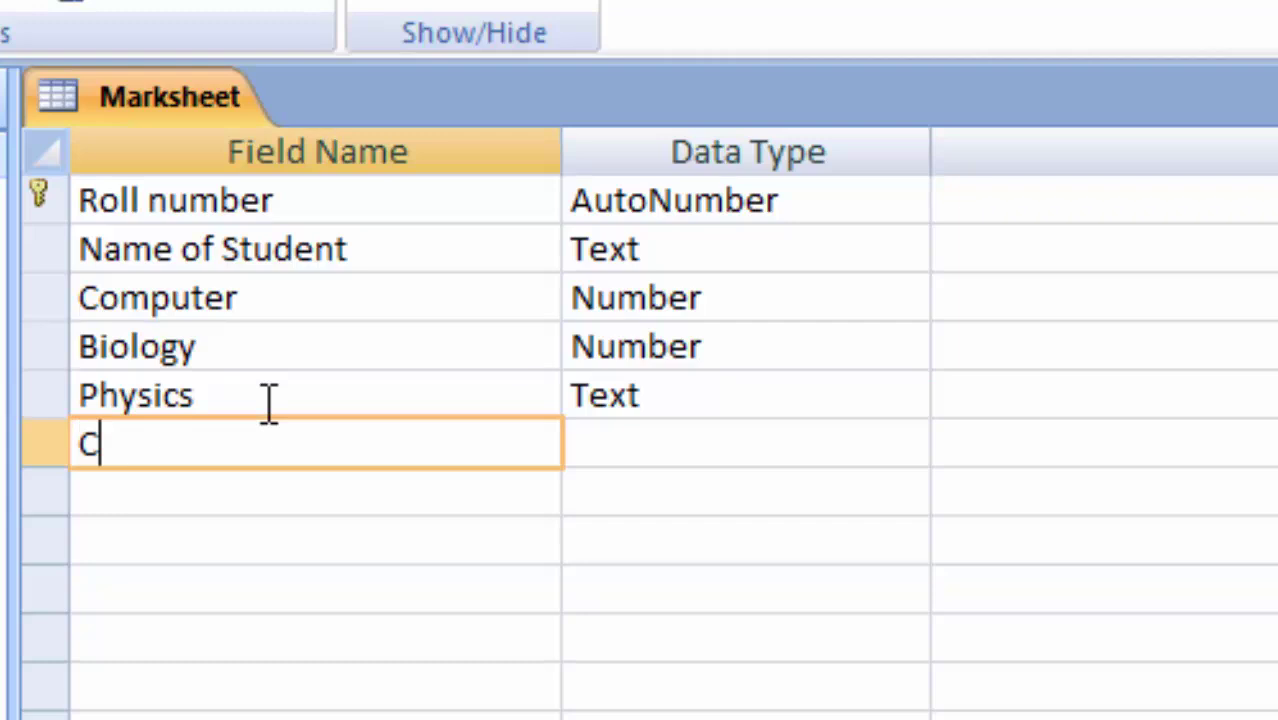
text(hemist)
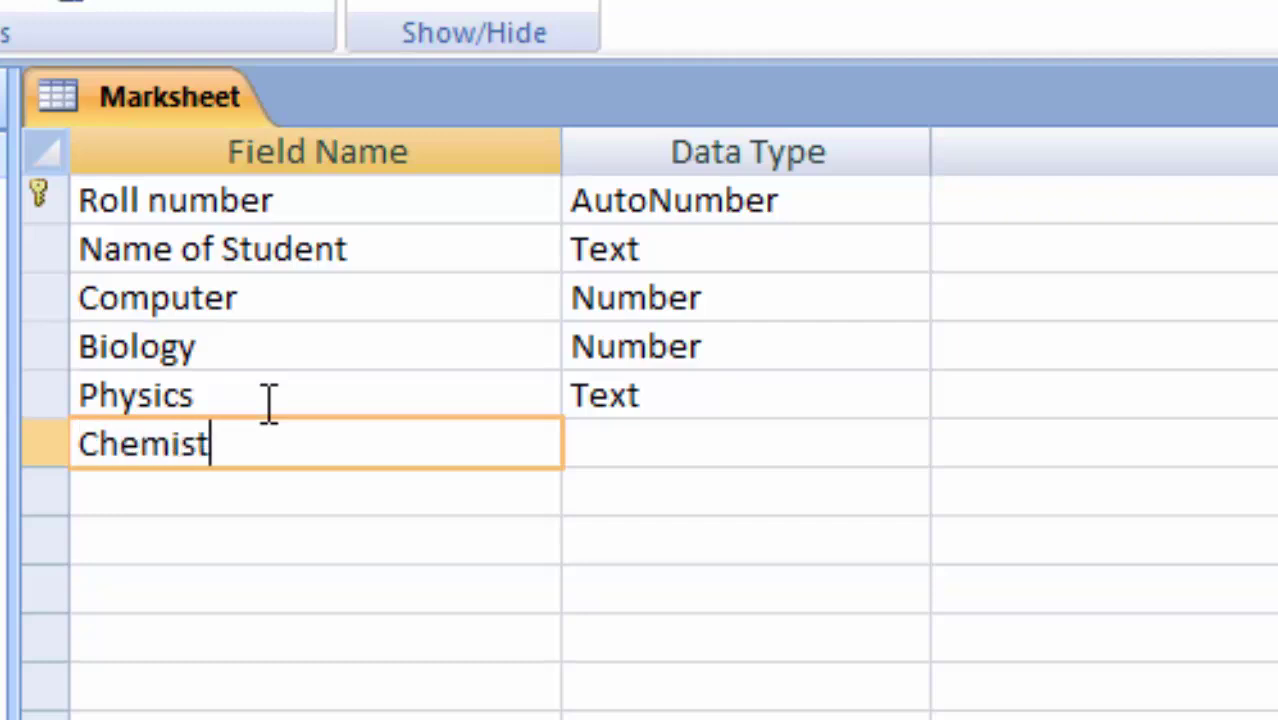
text(ry)
key(Tab)
key(Tab)
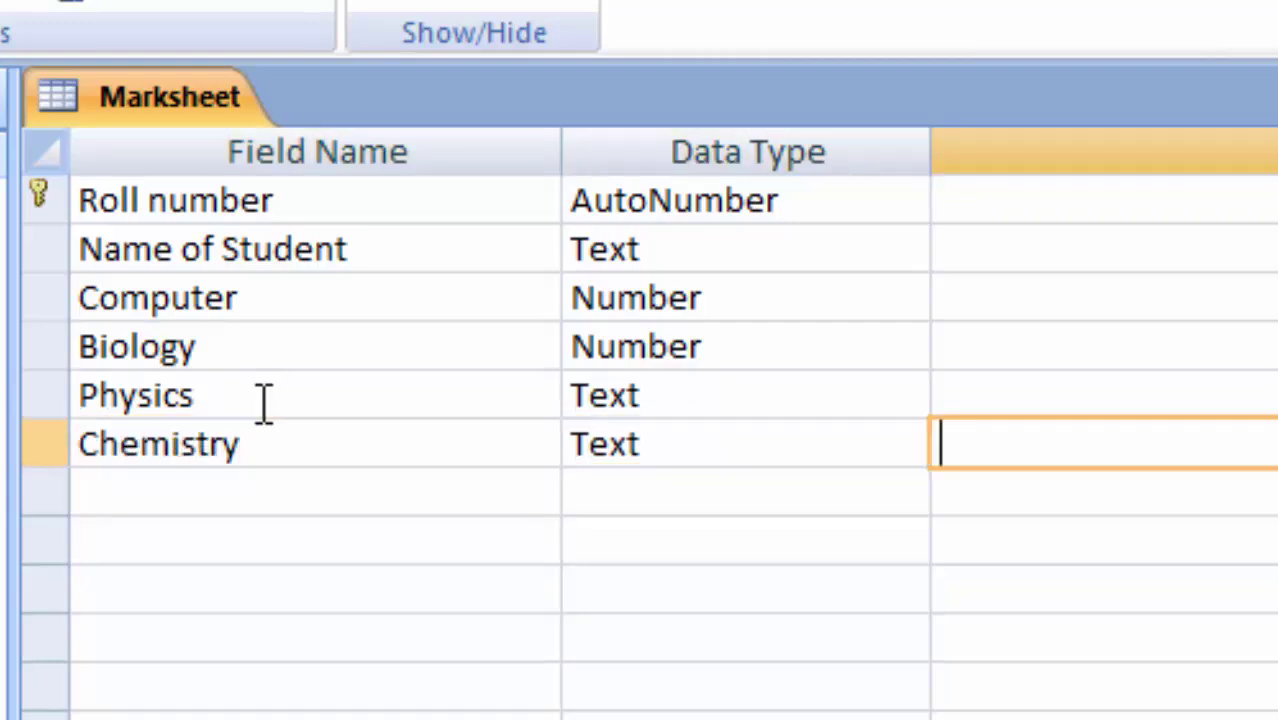
key(Tab)
text(En)
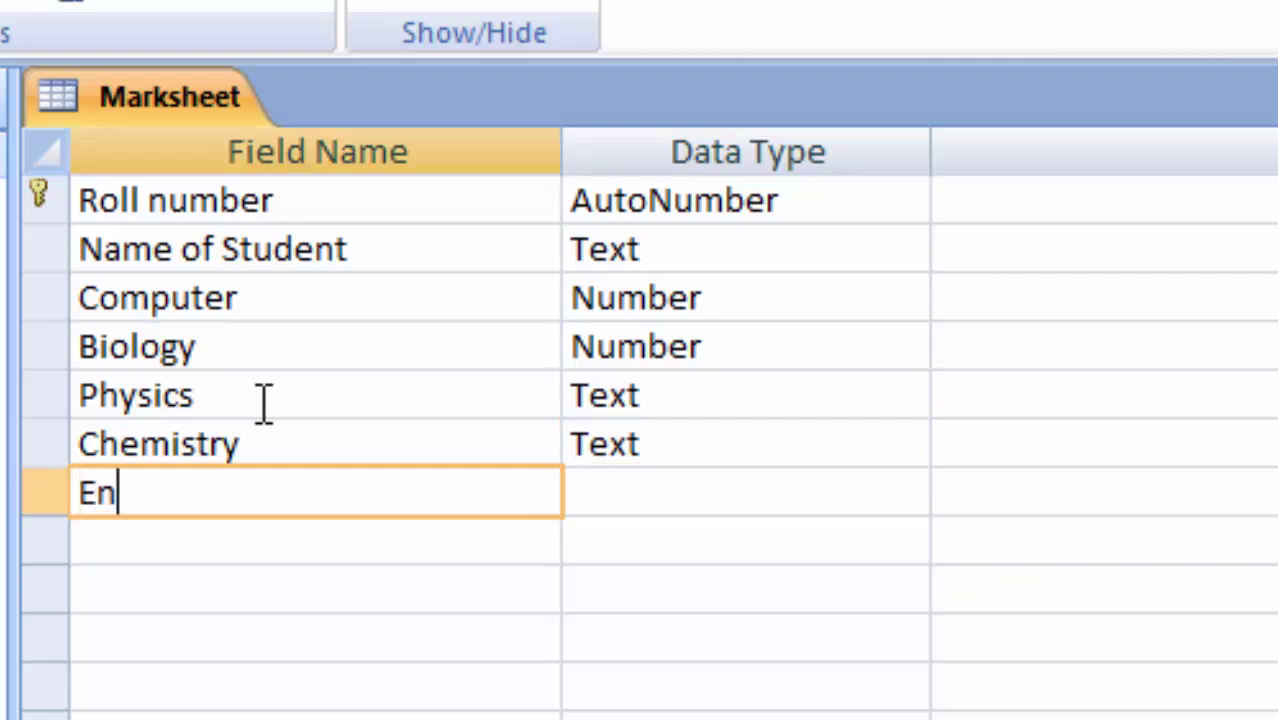
text(glish)
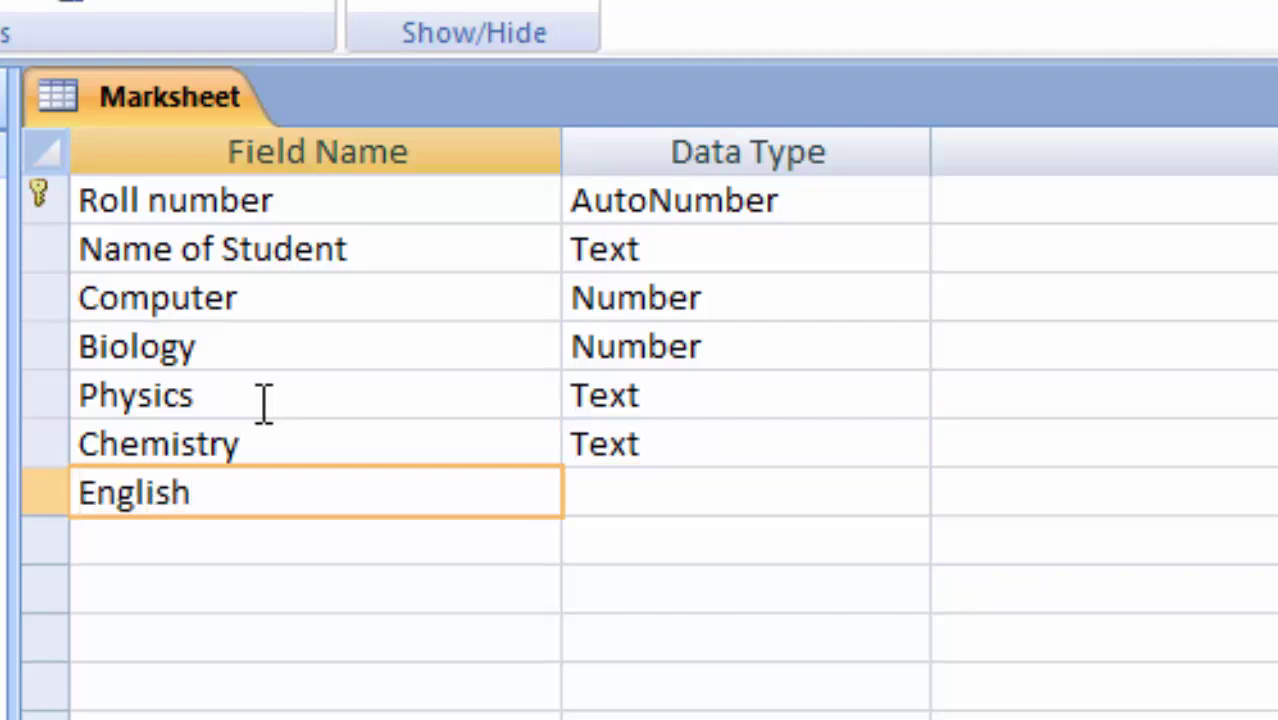
Change the Physics field's data type to Number
click(896, 505)
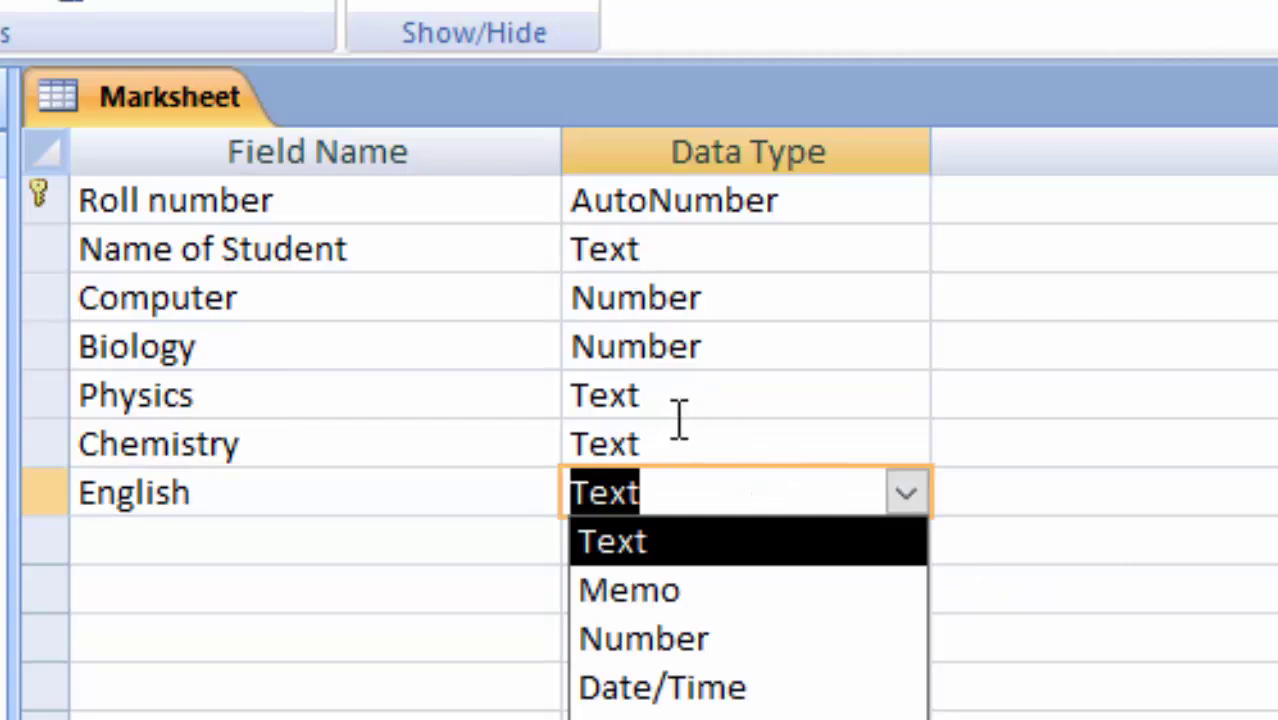
click(870, 395)
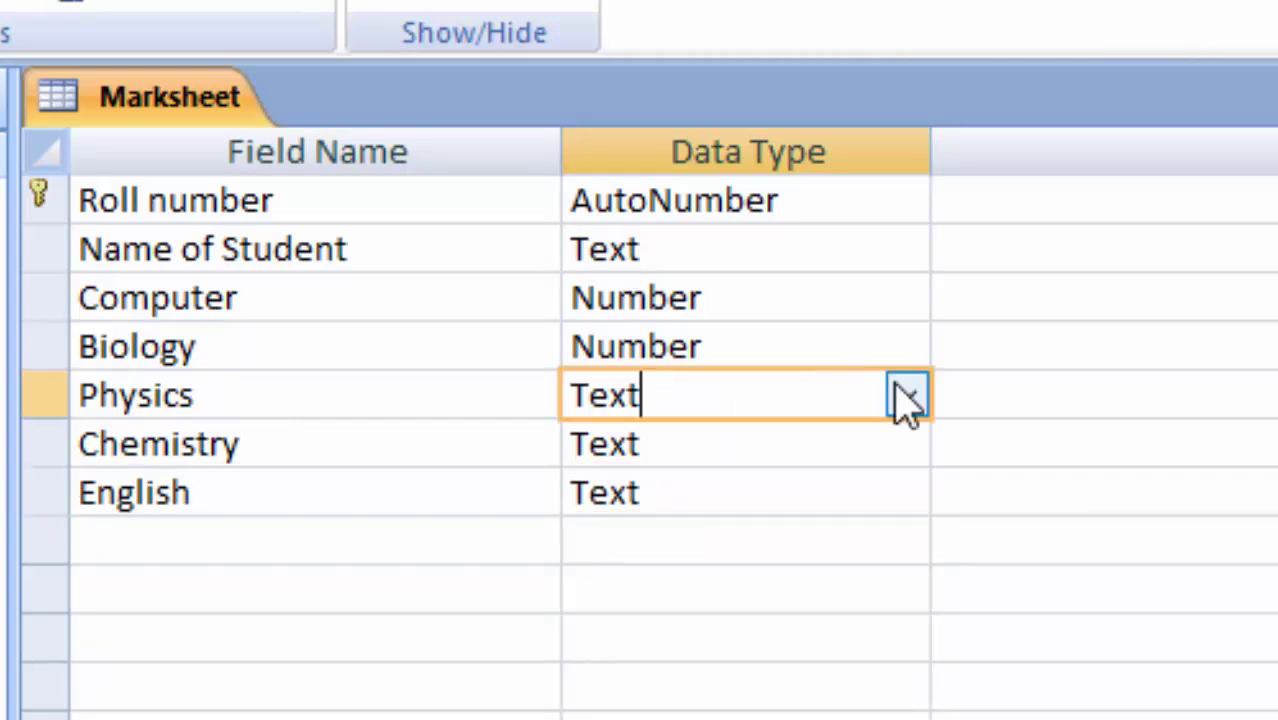
click(926, 396)
click(790, 390)
click(908, 400)
click(836, 545)
Change the Chemistry and English fields' data types to Number
click(833, 443)
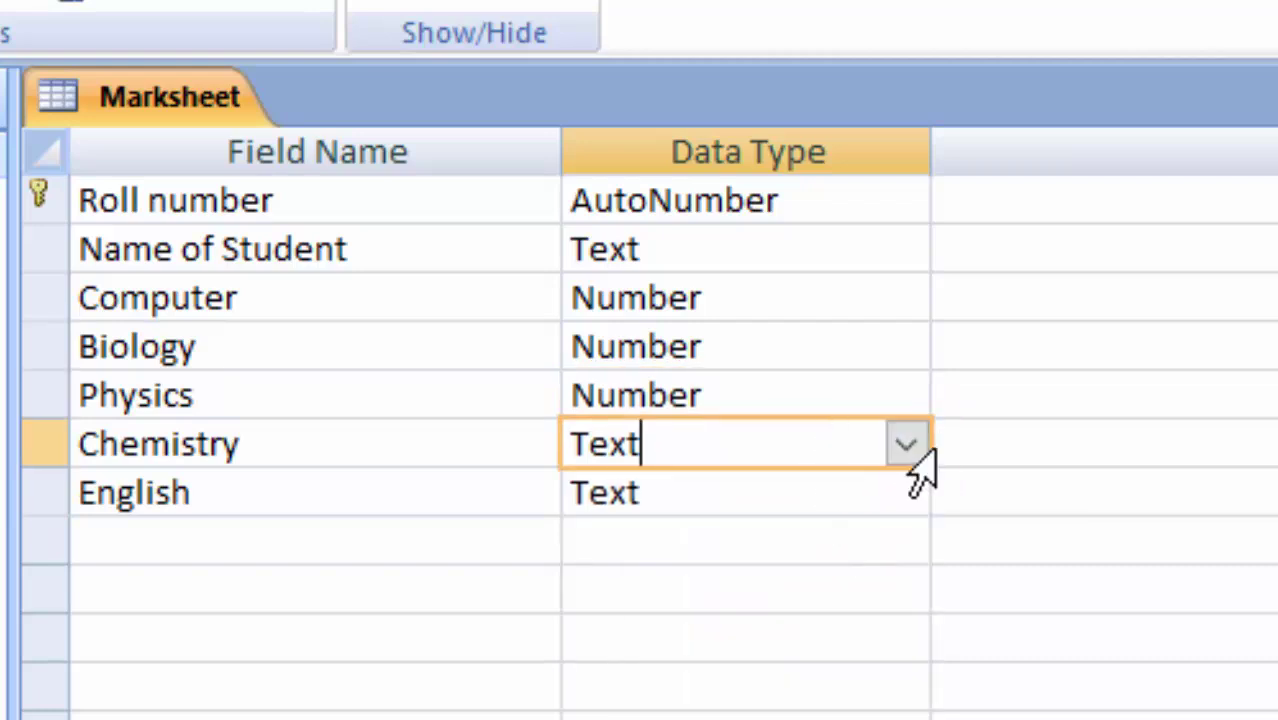
click(908, 448)
click(792, 588)
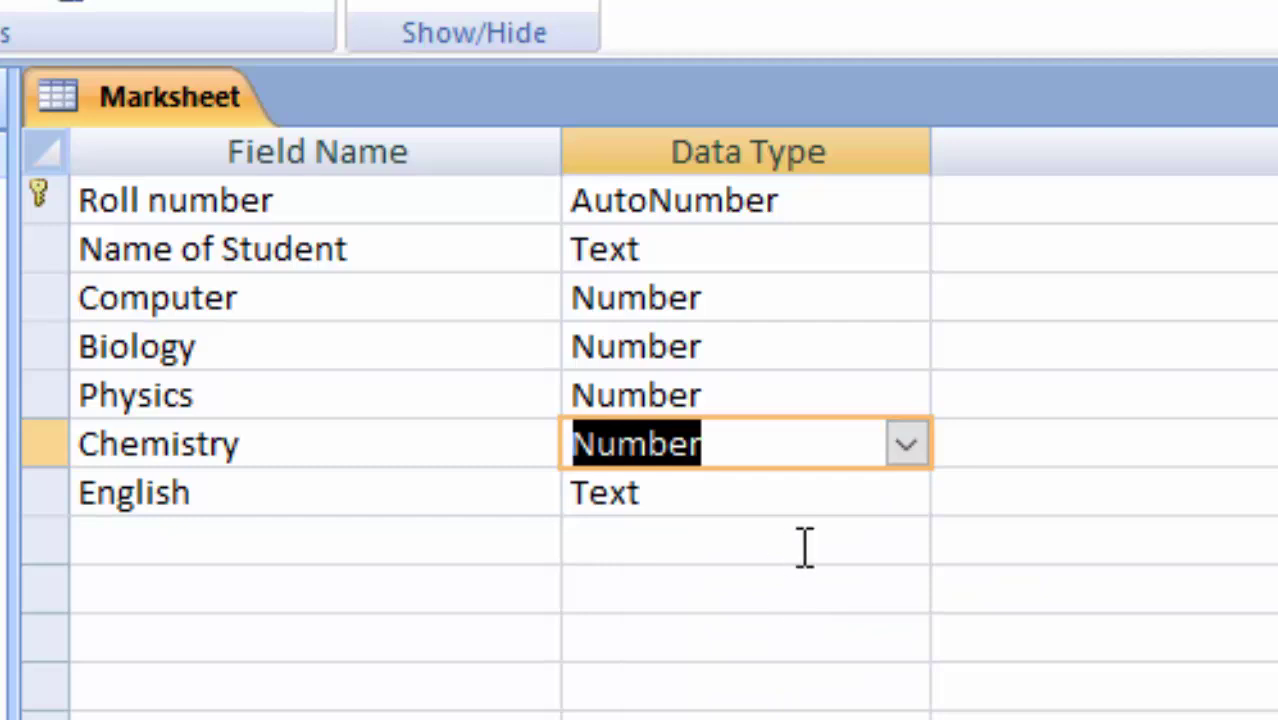
click(720, 444)
click(815, 500)
click(912, 494)
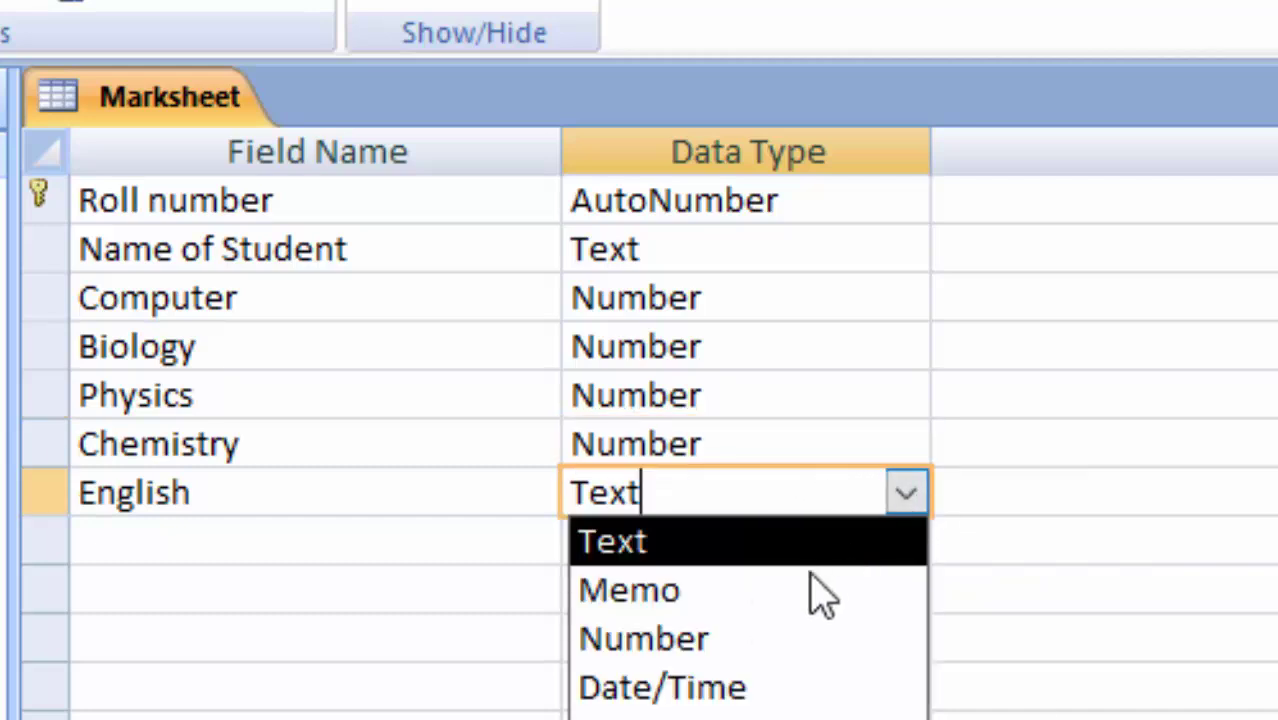
click(760, 648)
Add an Obtained Marks field with the Number data type
click(256, 540)
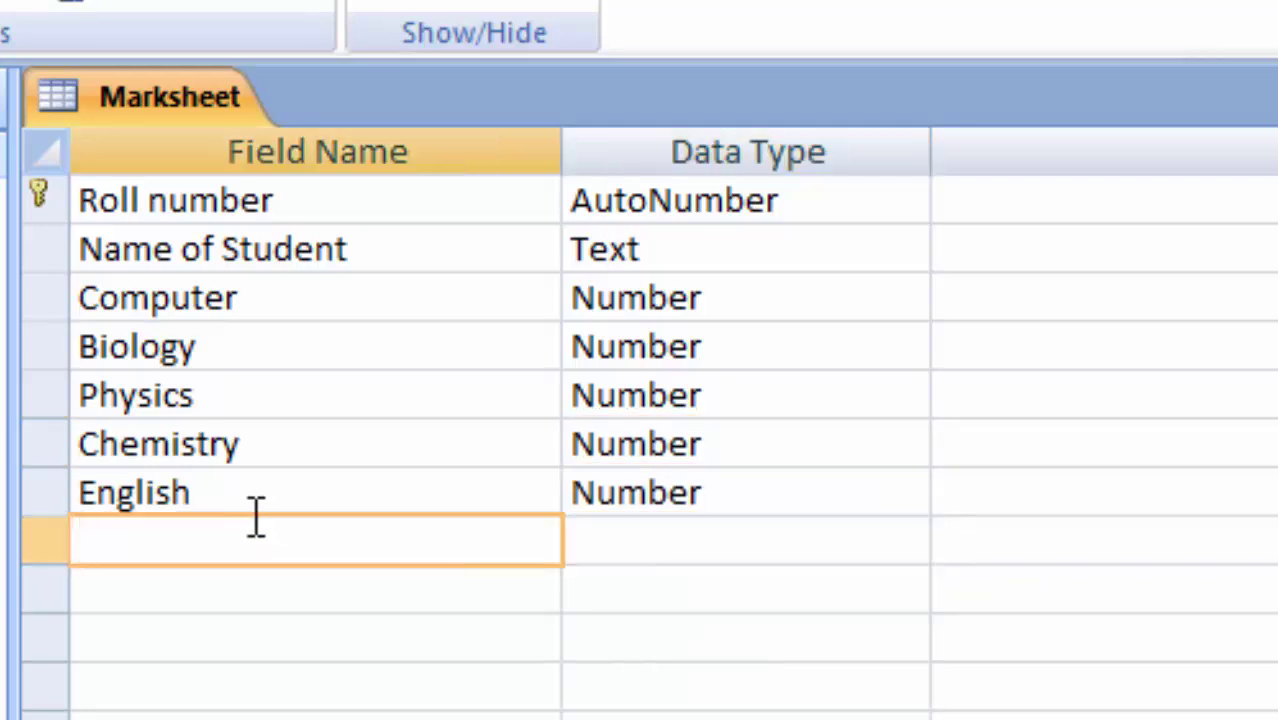
text(Obt)
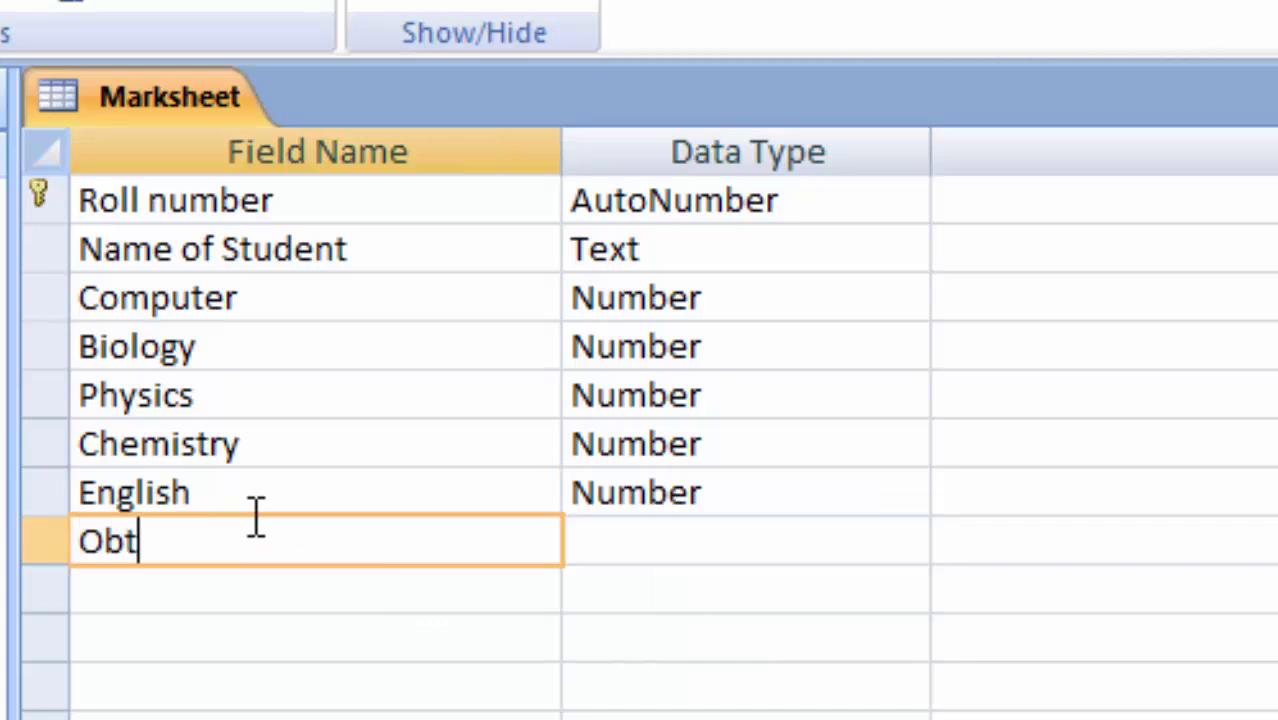
text(ained )
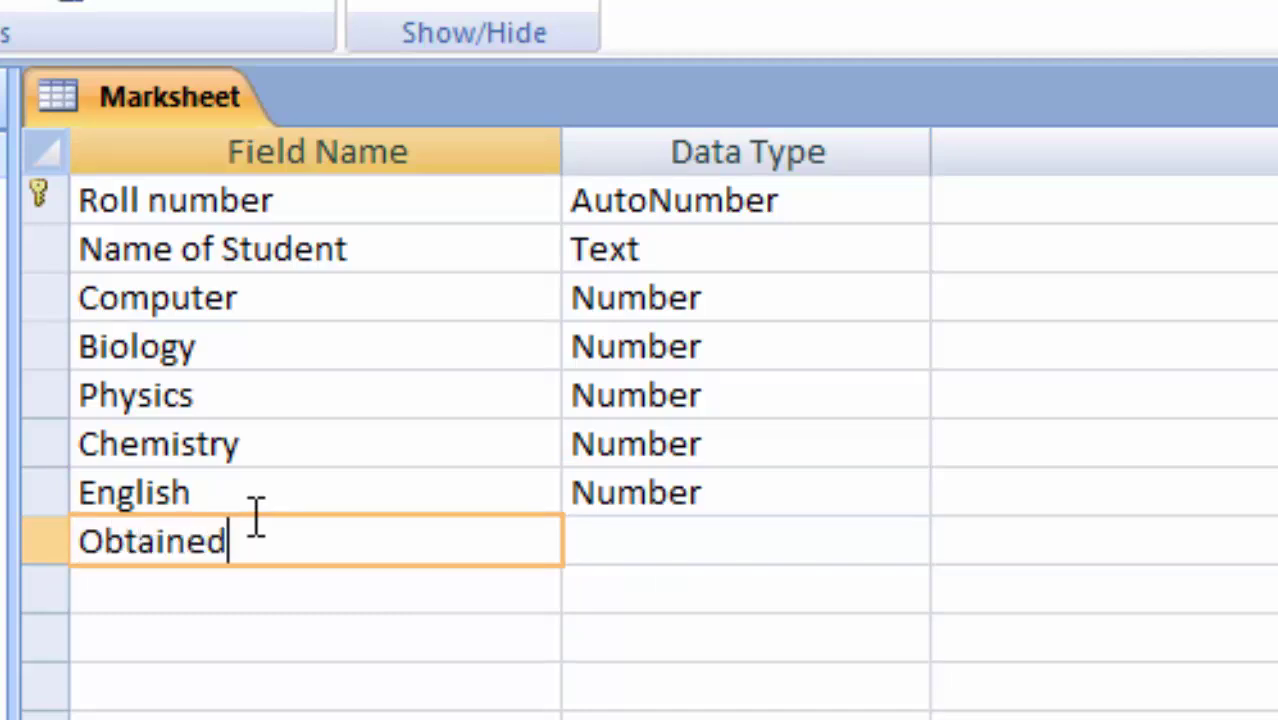
text(Ma)
text(rks)
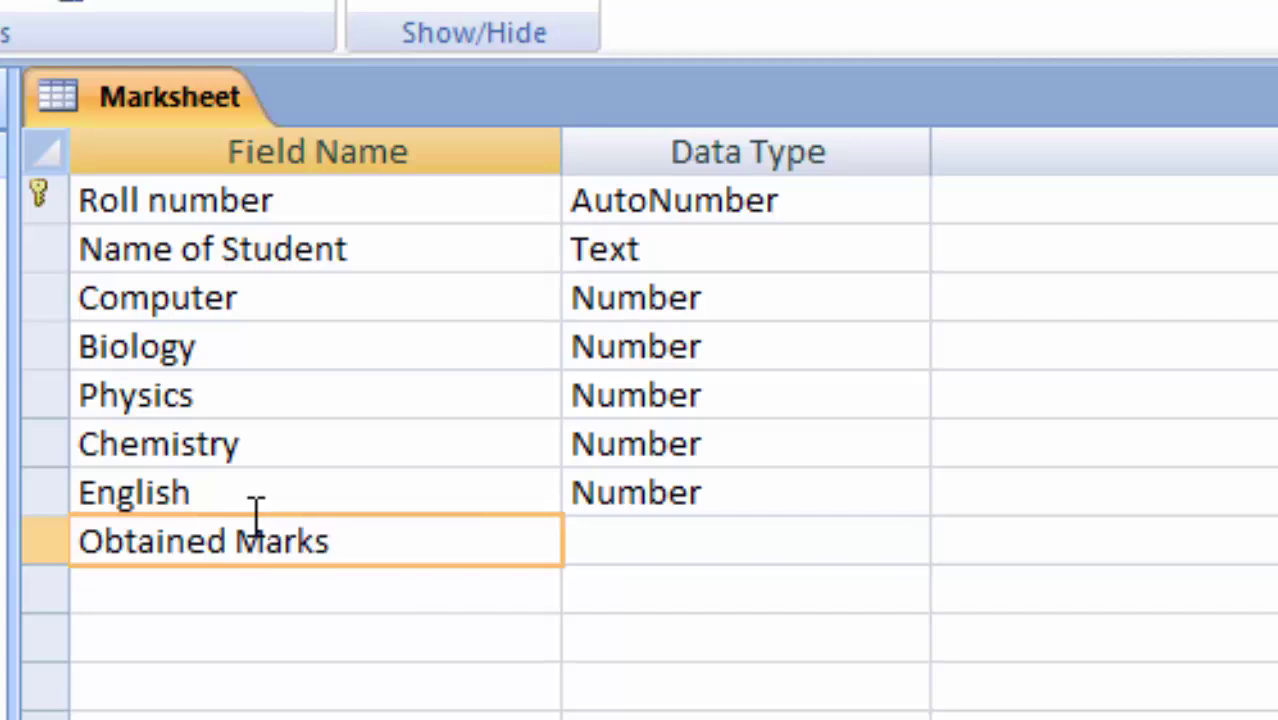
click(718, 482)
click(830, 548)
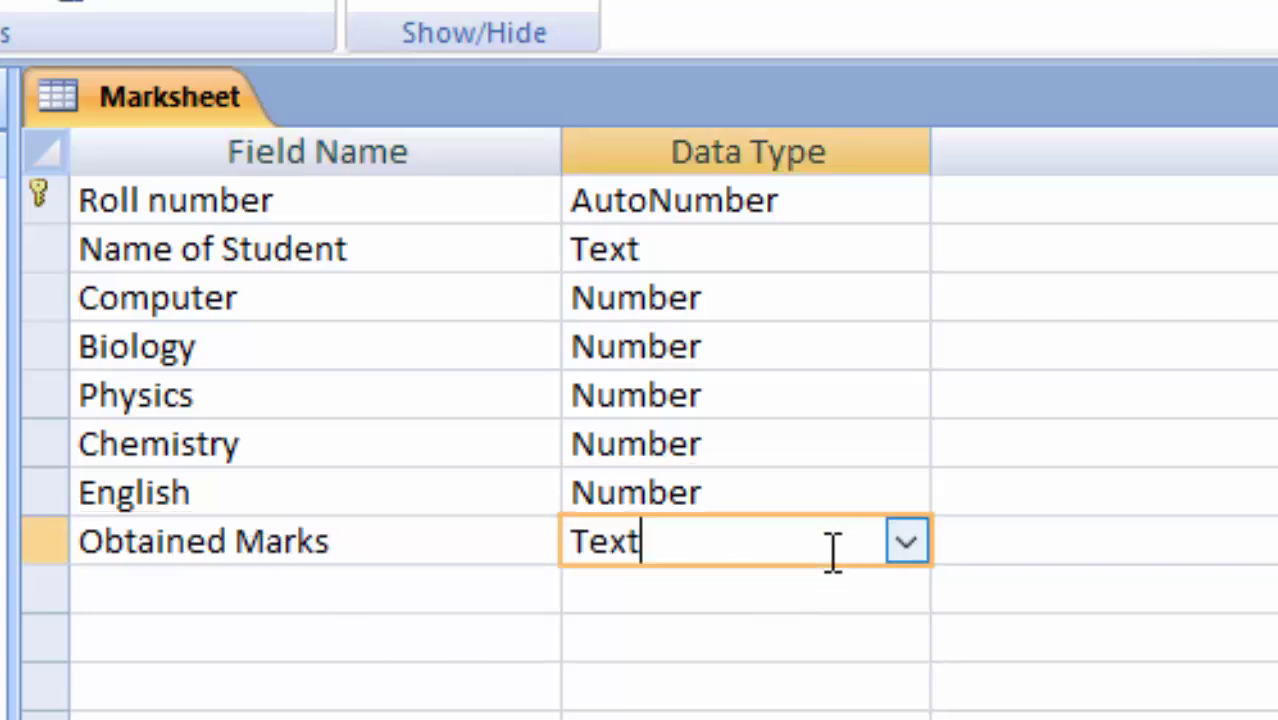
click(903, 548)
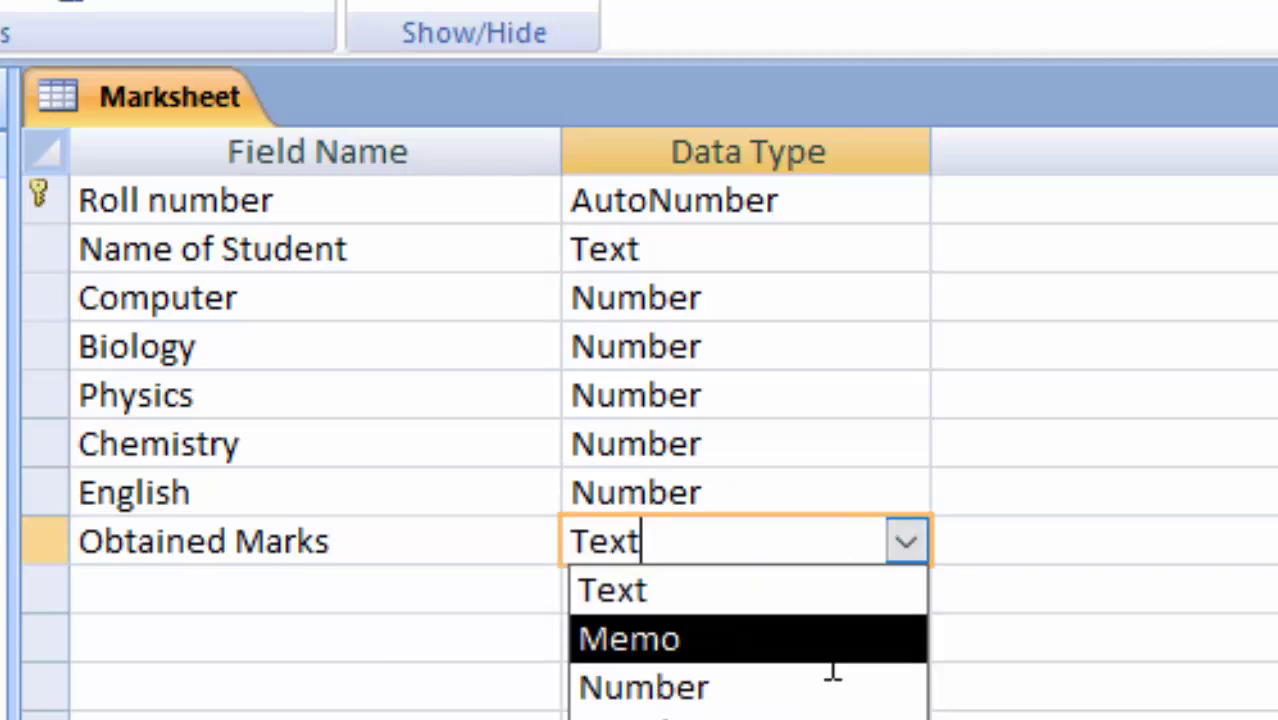
click(832, 655)
click(903, 541)
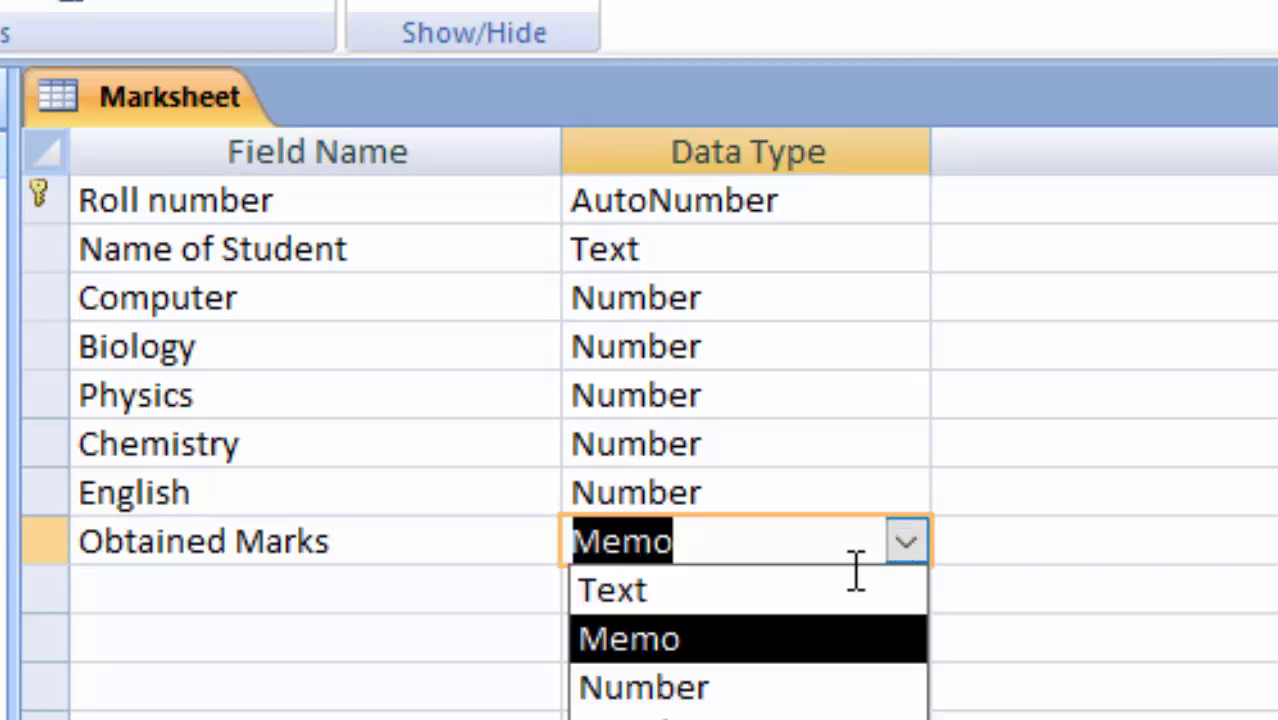
click(752, 680)
Add a Percent field with the Number data type
click(171, 585)
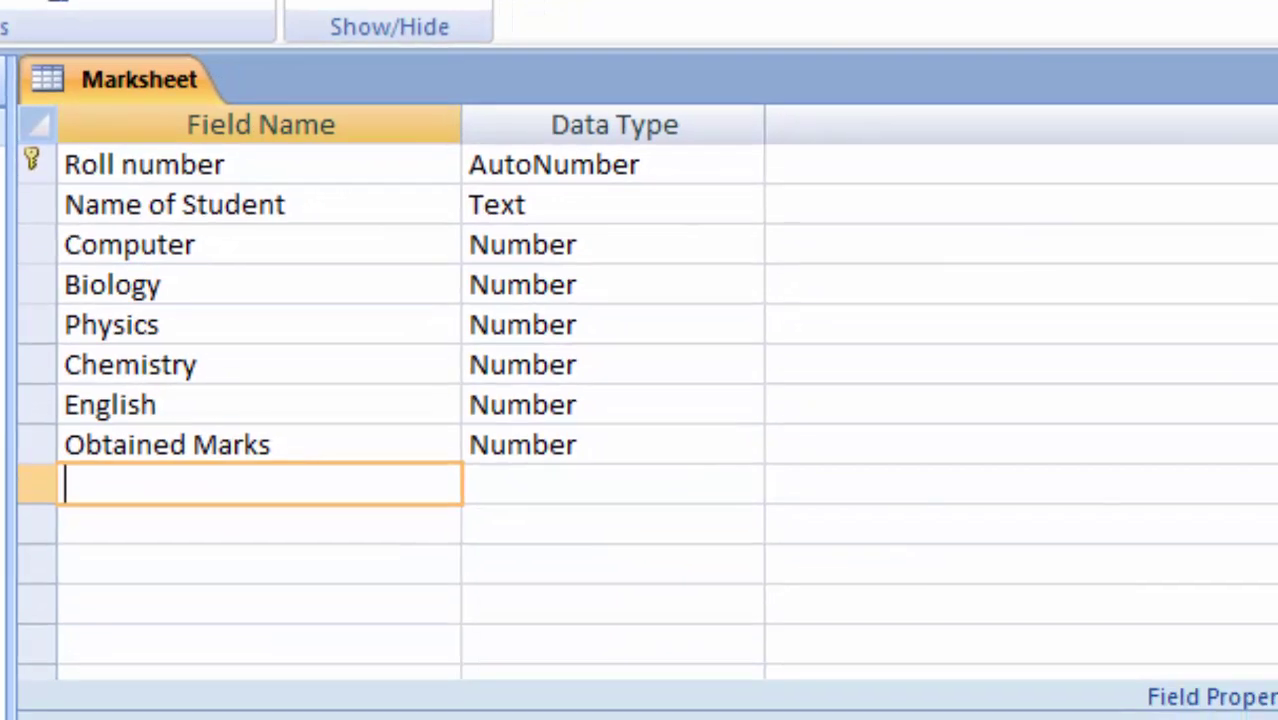
text(Per)
text(cent)
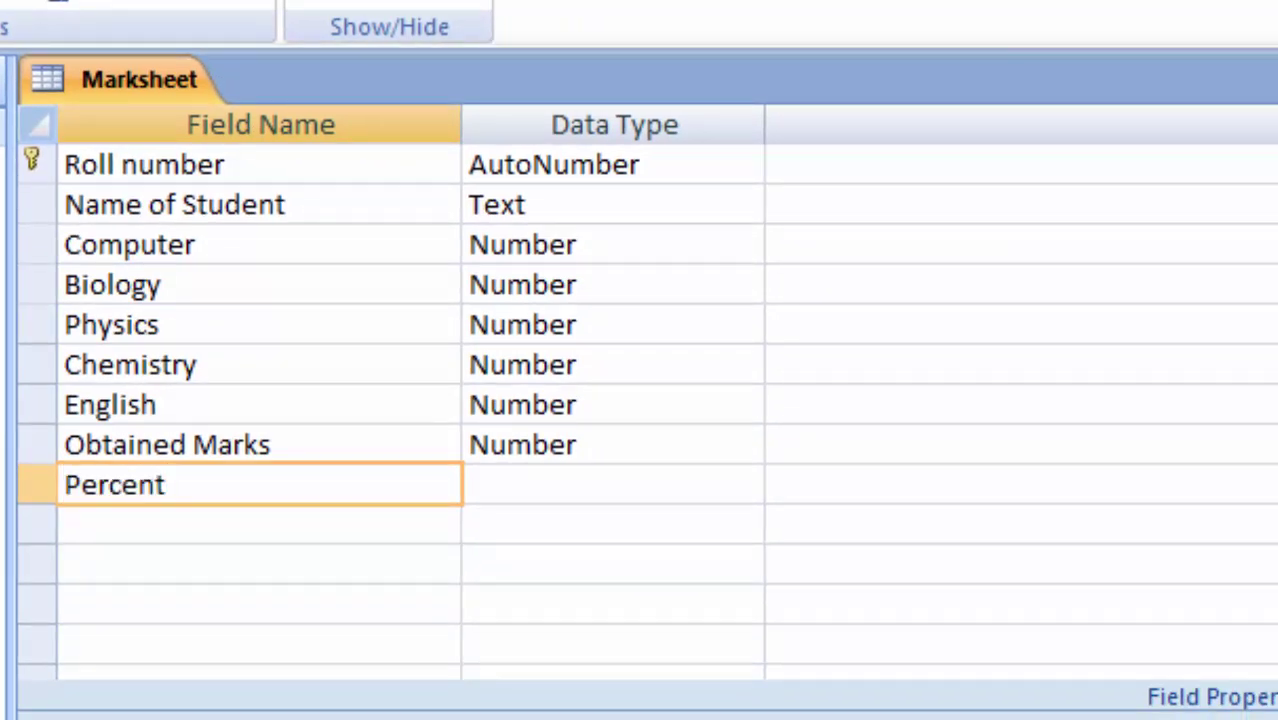
click(530, 484)
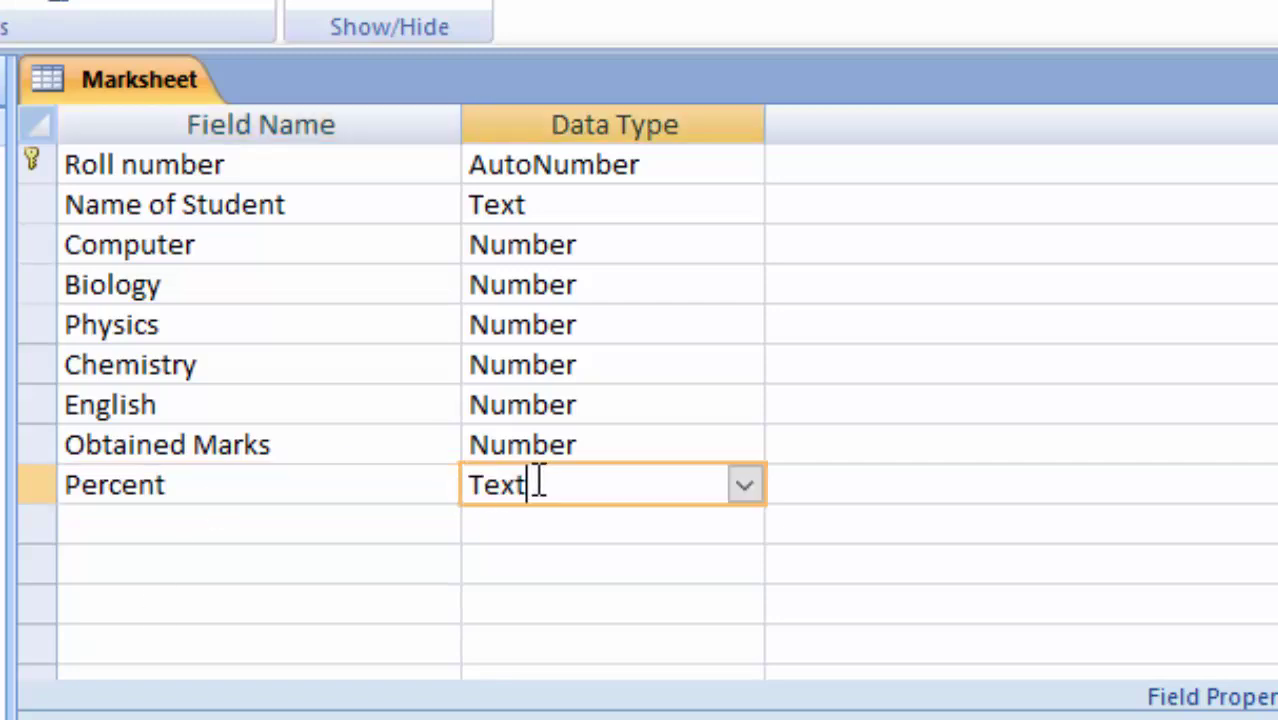
click(742, 487)
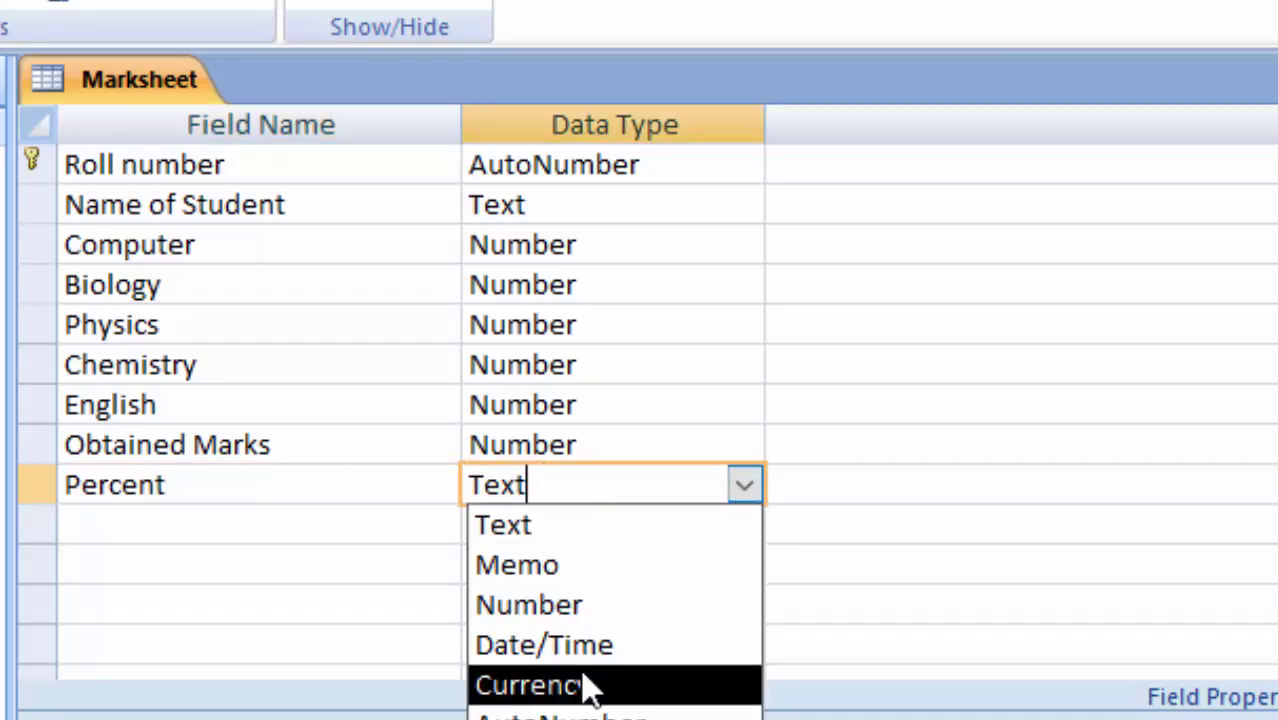
click(606, 603)
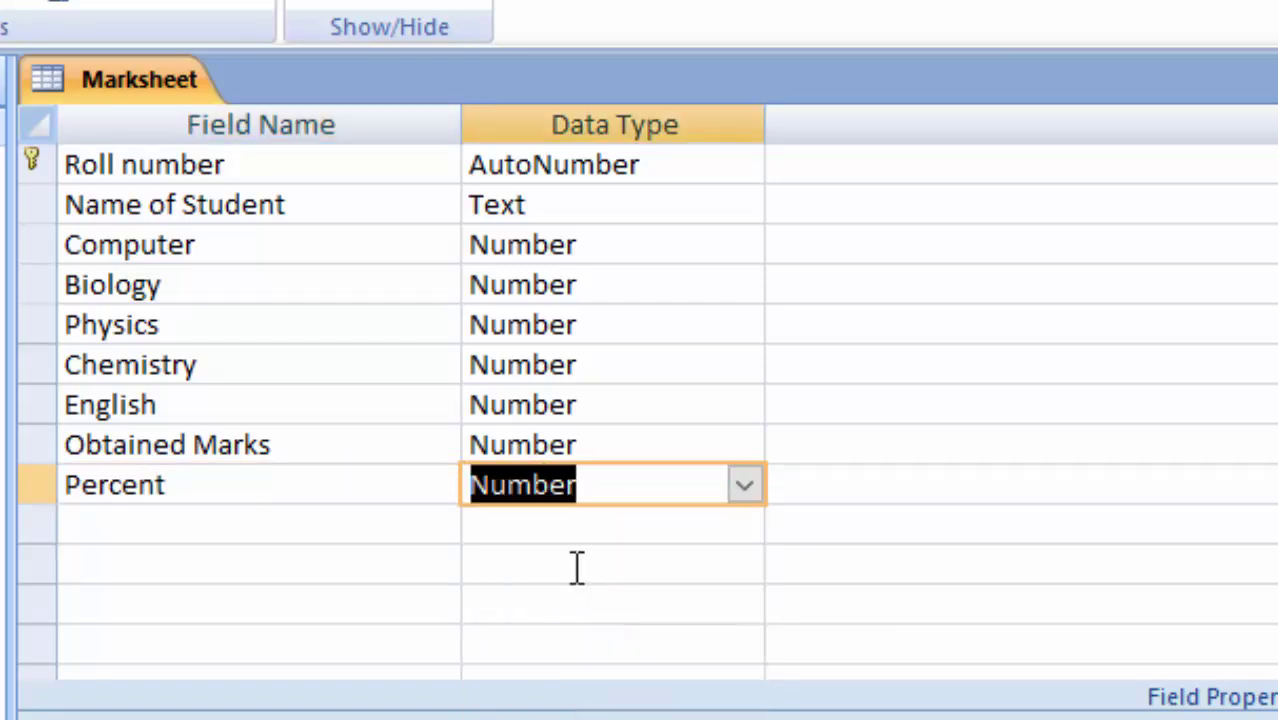
click(866, 483)
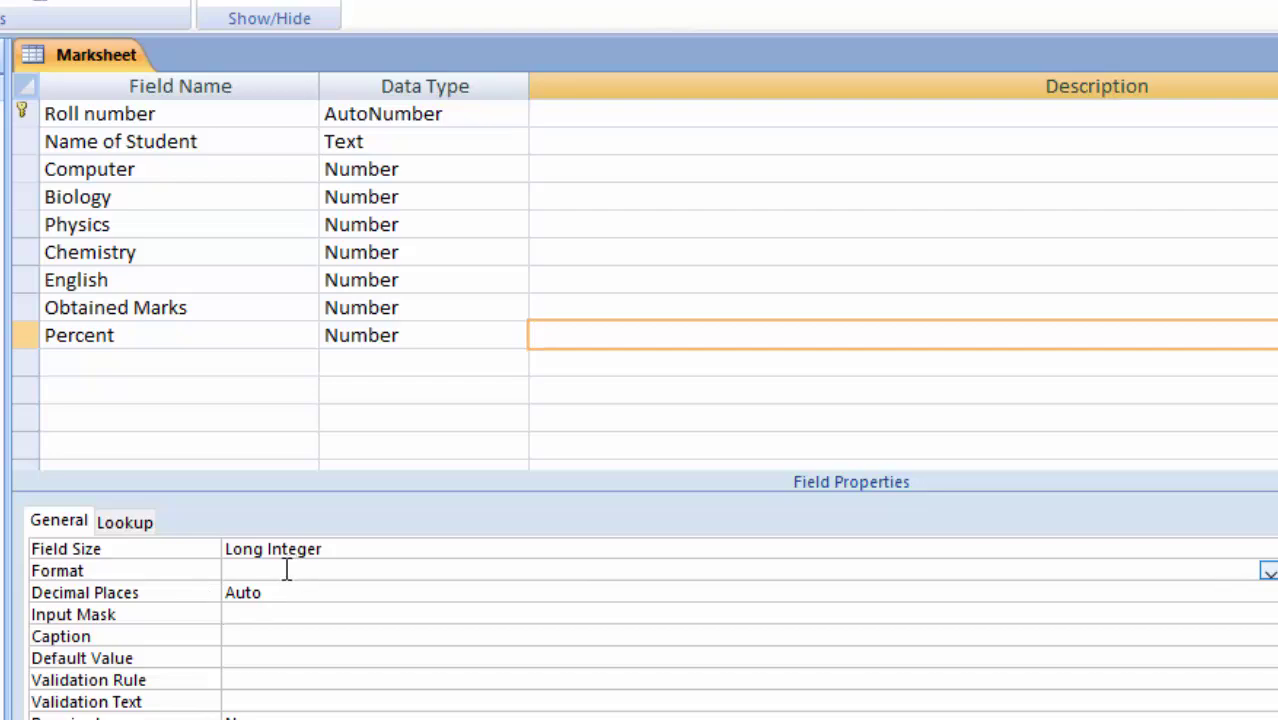
Format Percent as Percent and add an Average Number field with Double field size
click(286, 570)
text(P)
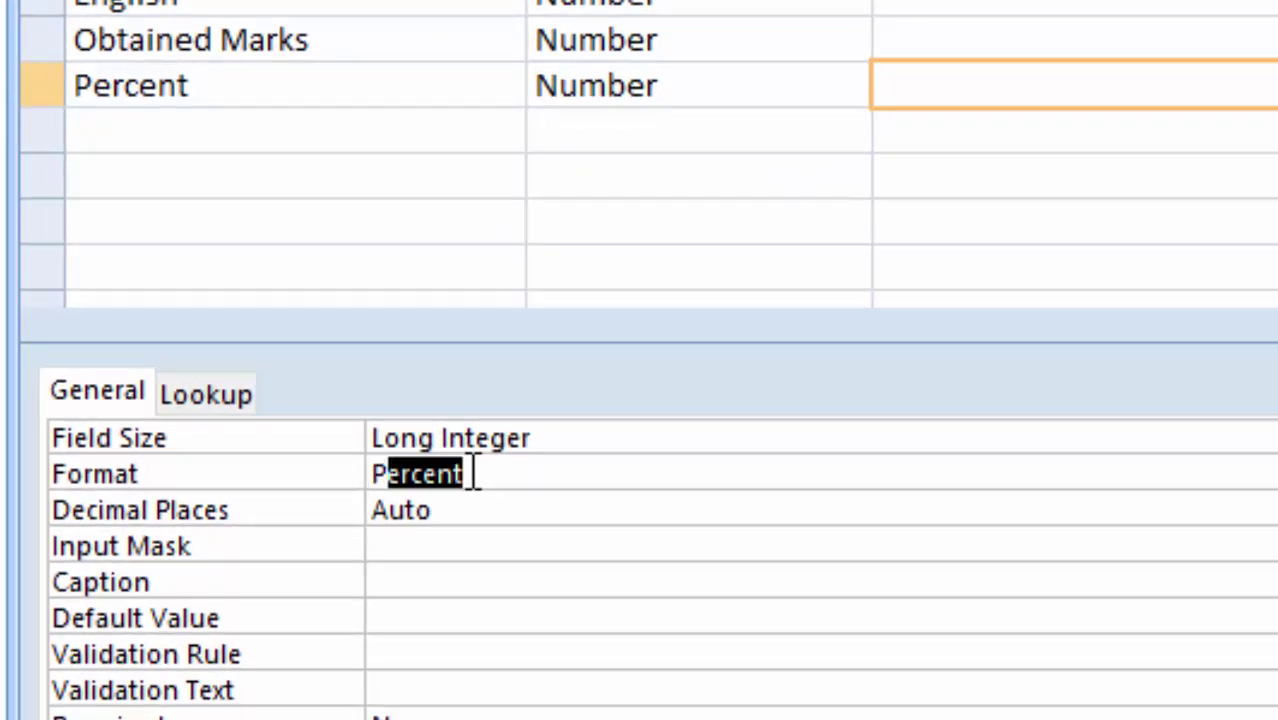
text(ercen)
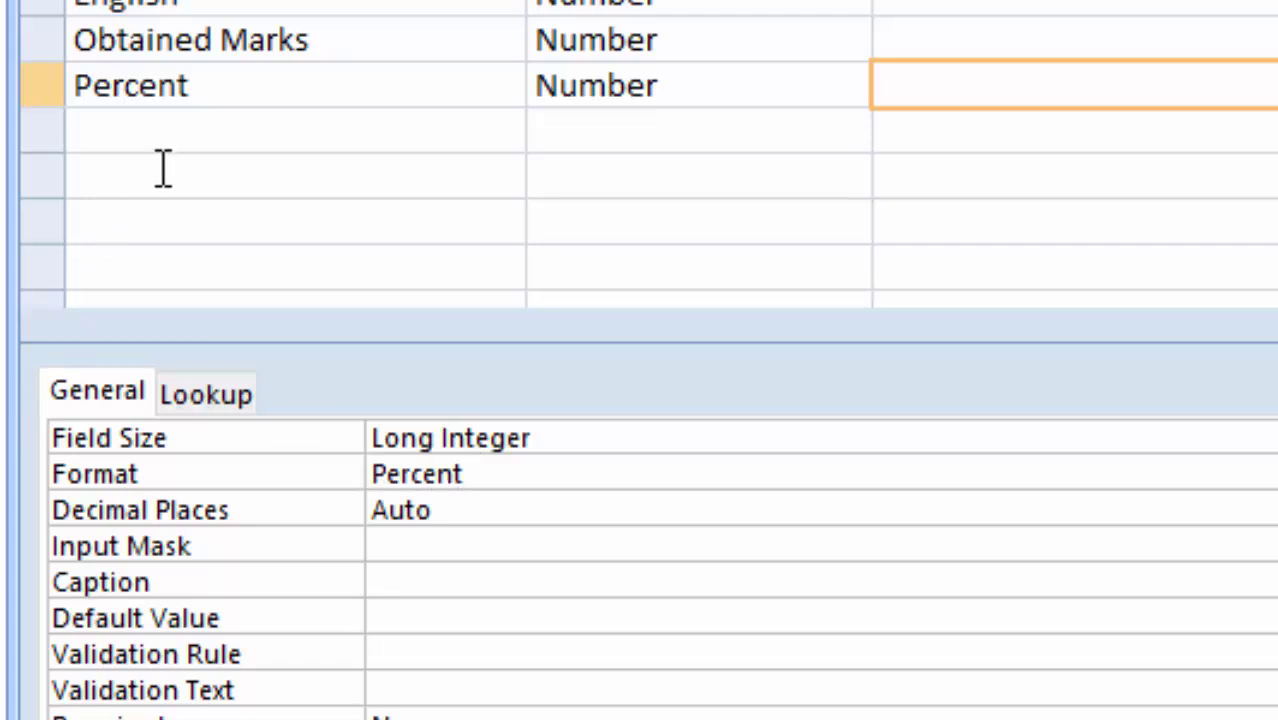
click(170, 135)
text(A)
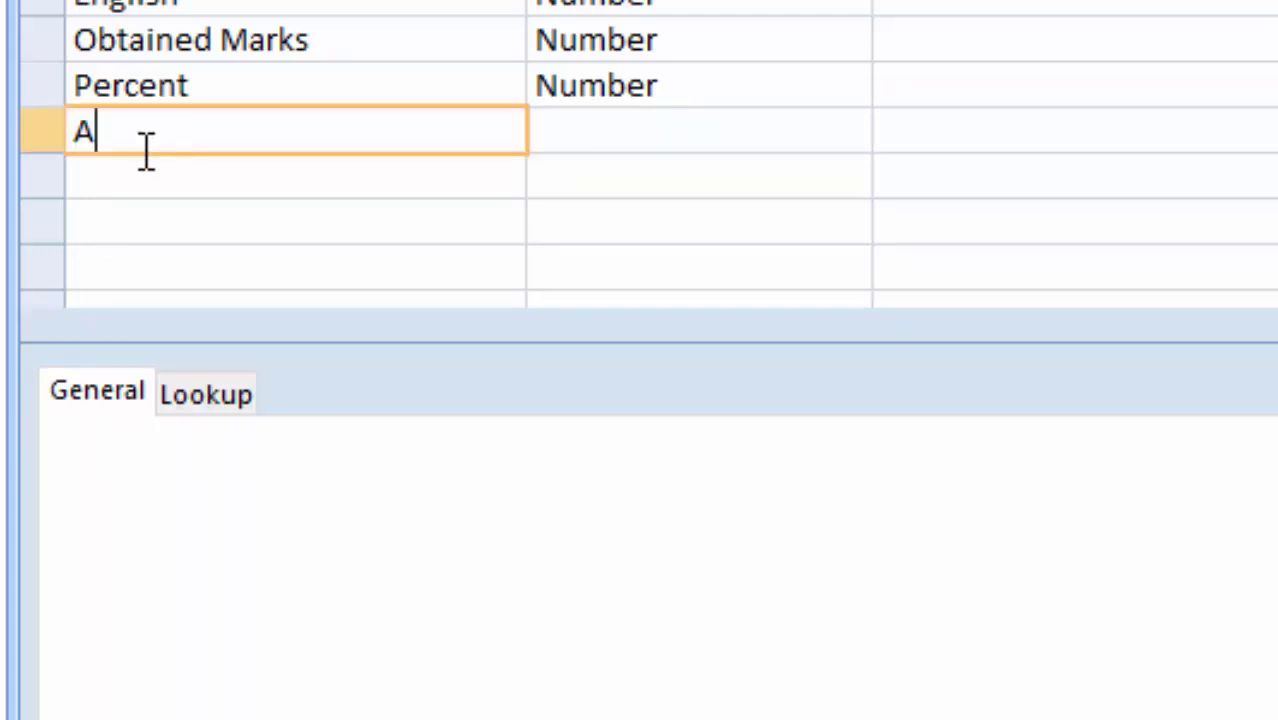
text(vera)
text(ge)
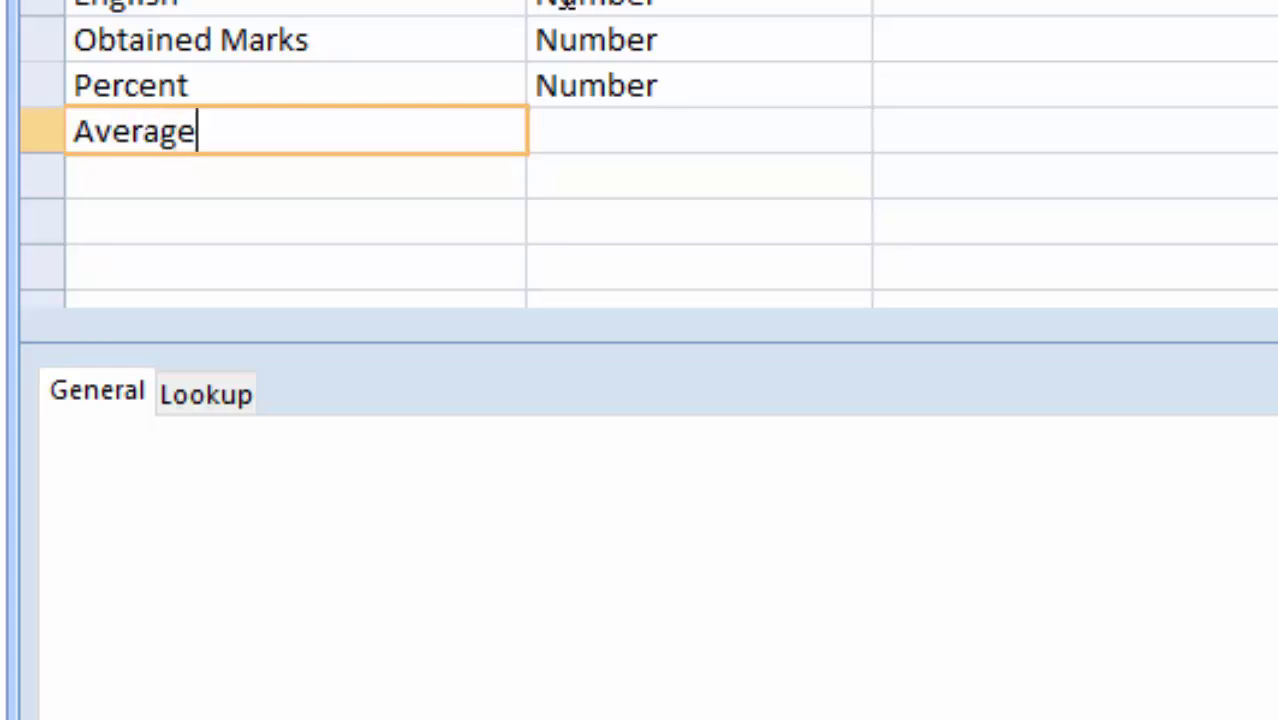
click(650, 128)
click(848, 132)
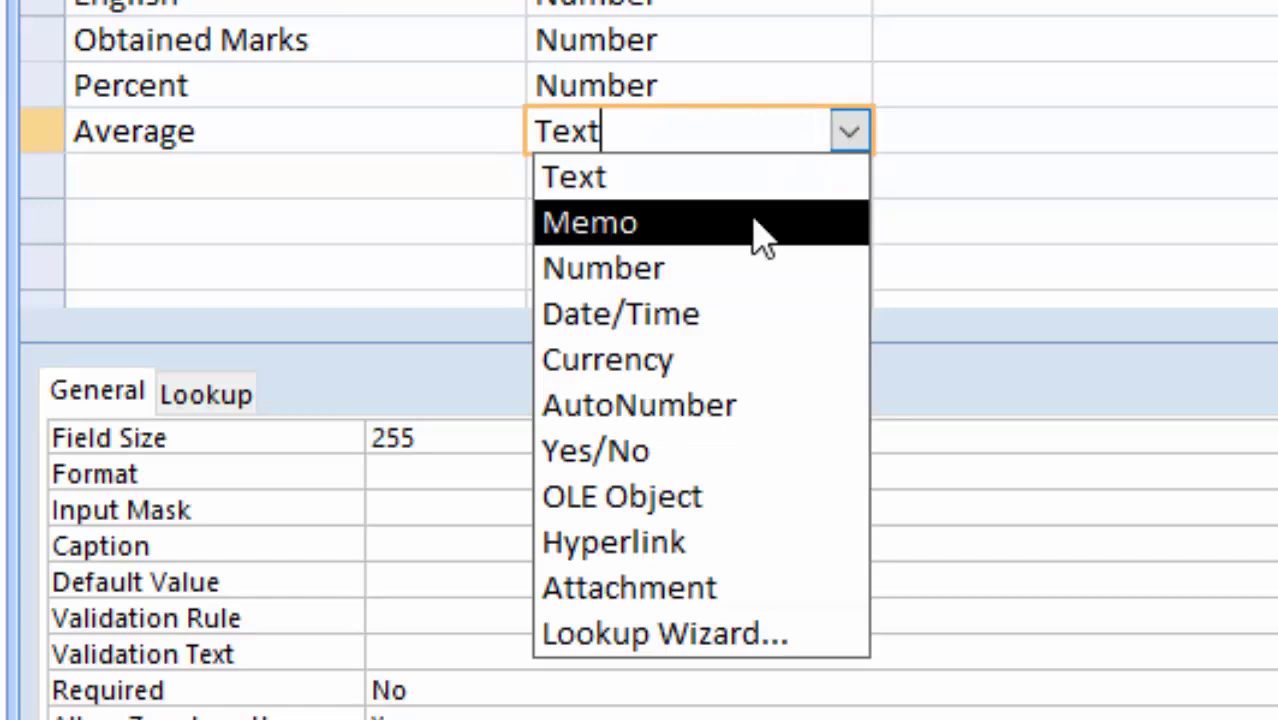
click(712, 268)
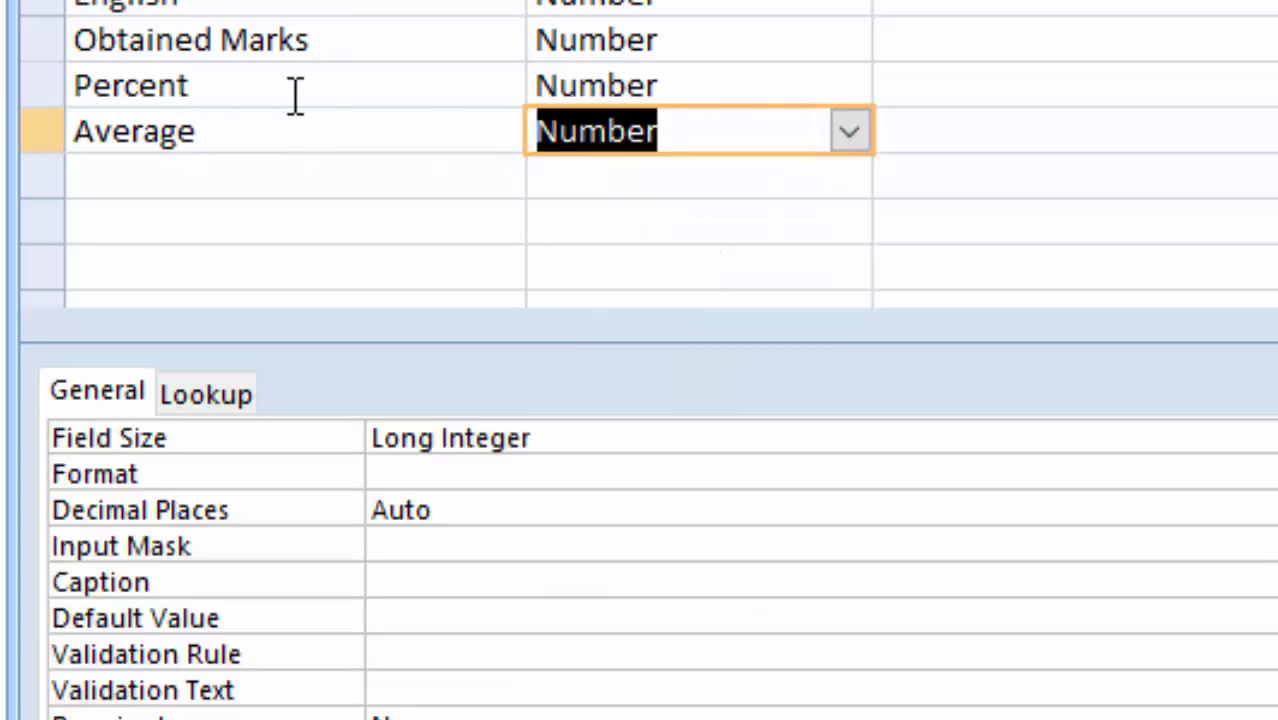
click(650, 440)
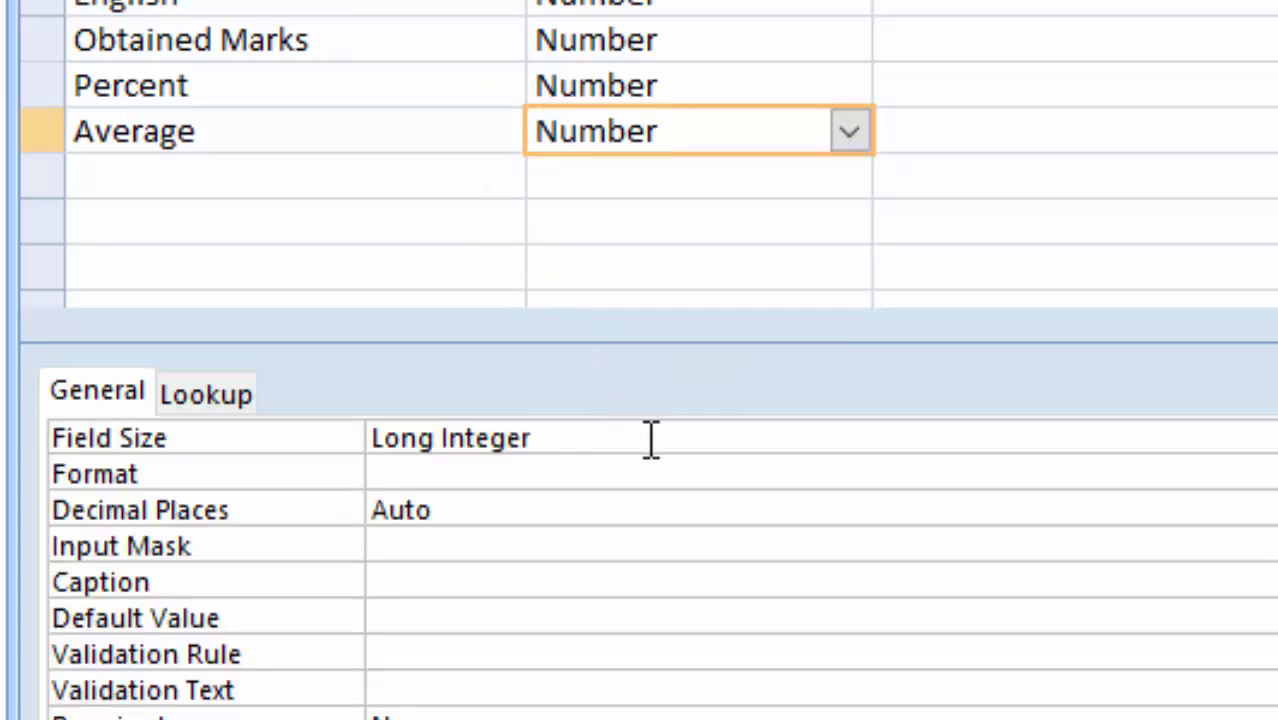
key(alt+Down)
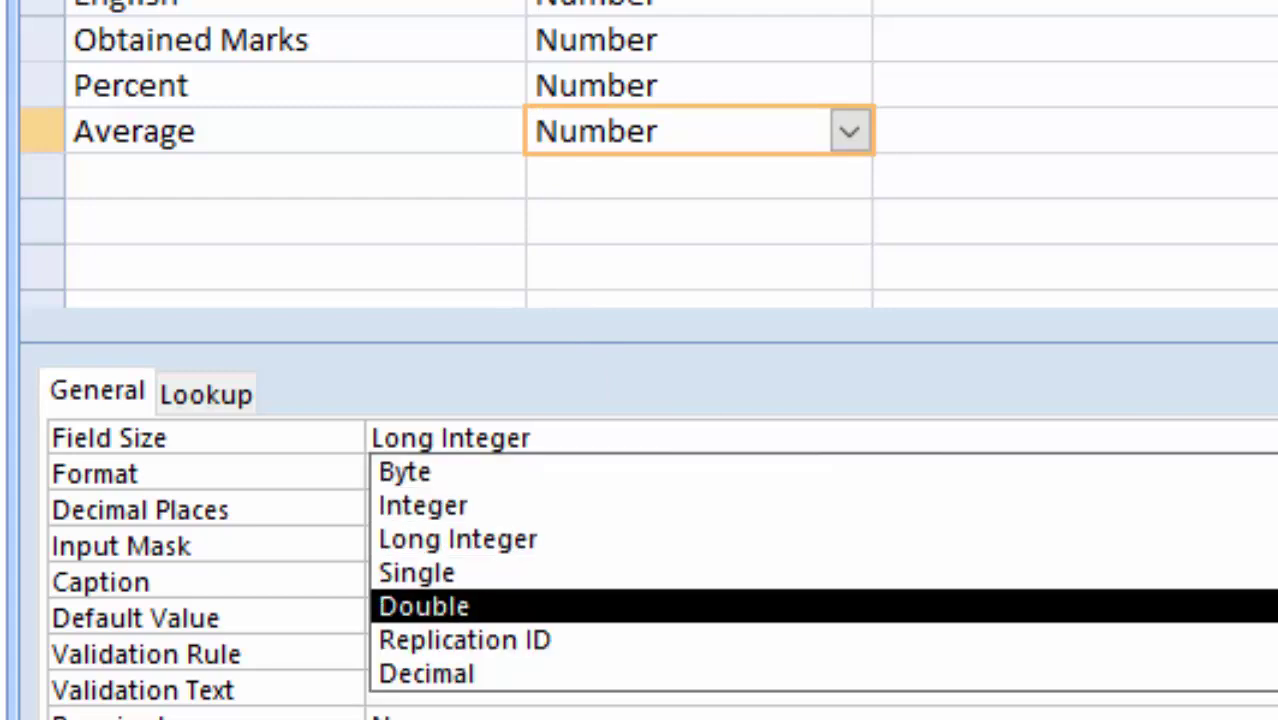
key(Return)
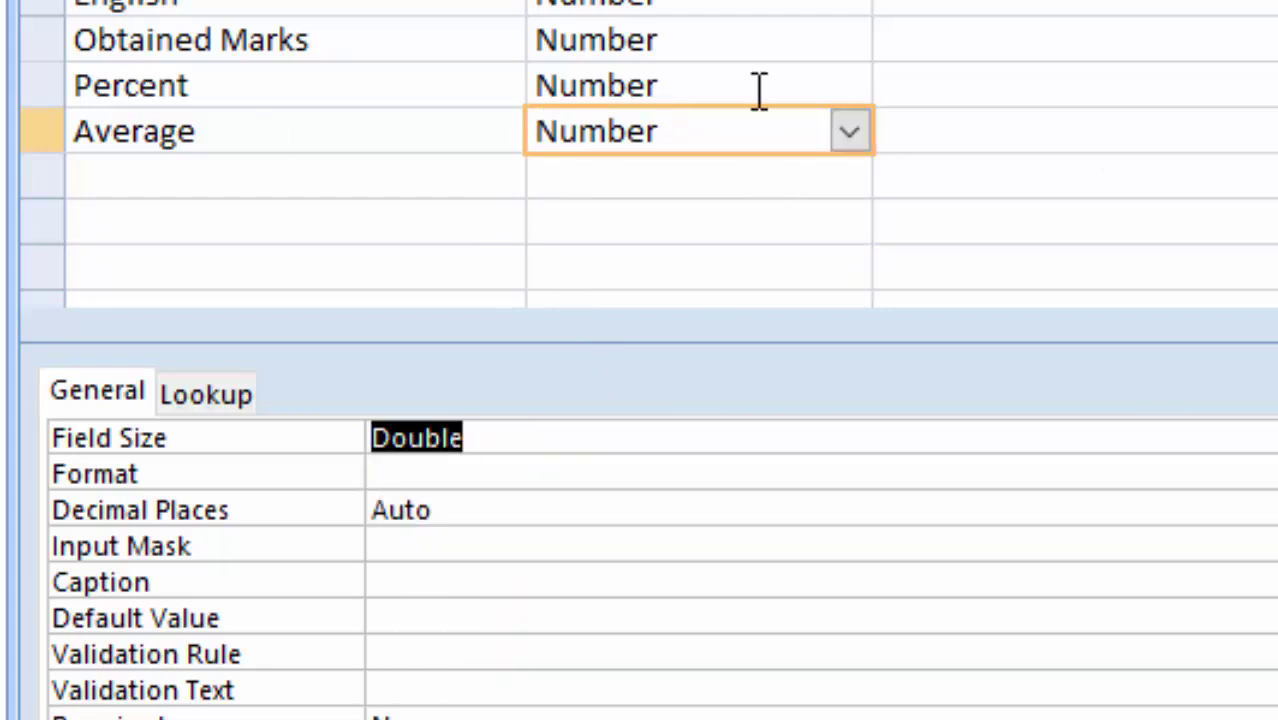
click(760, 90)
Add a Grade field below Average
click(195, 172)
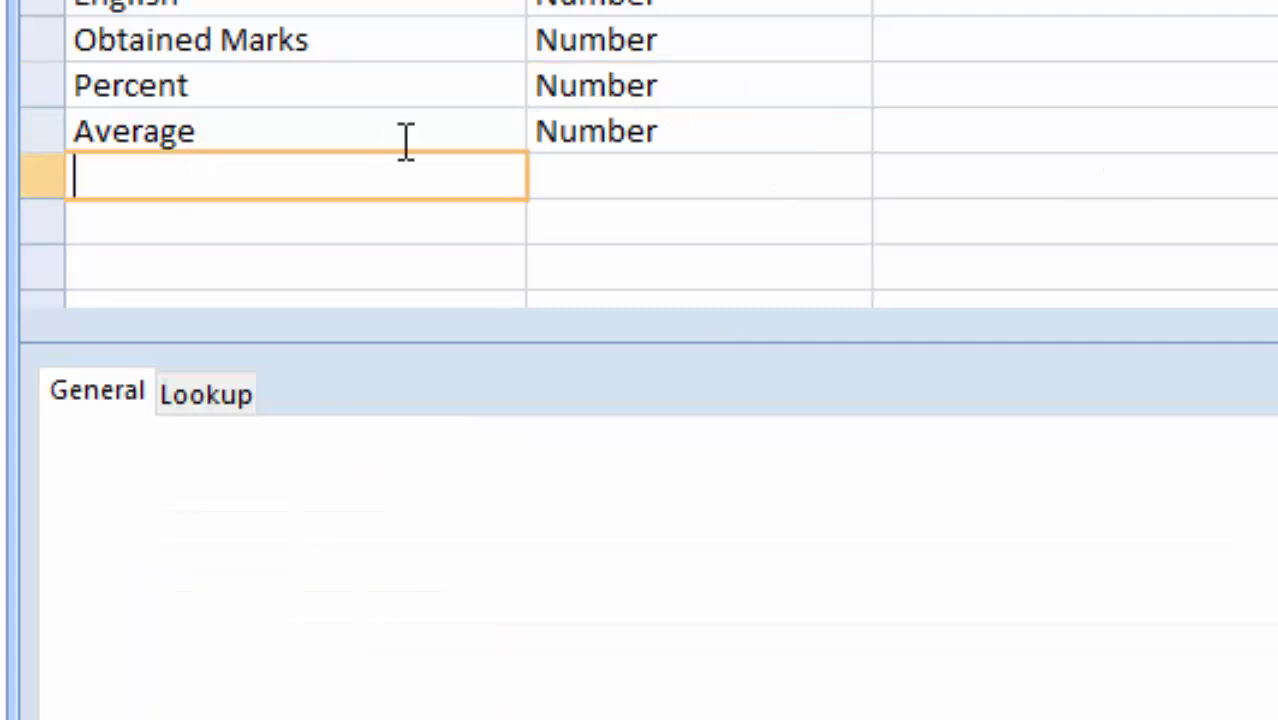
text(Grade)
key(Tab)
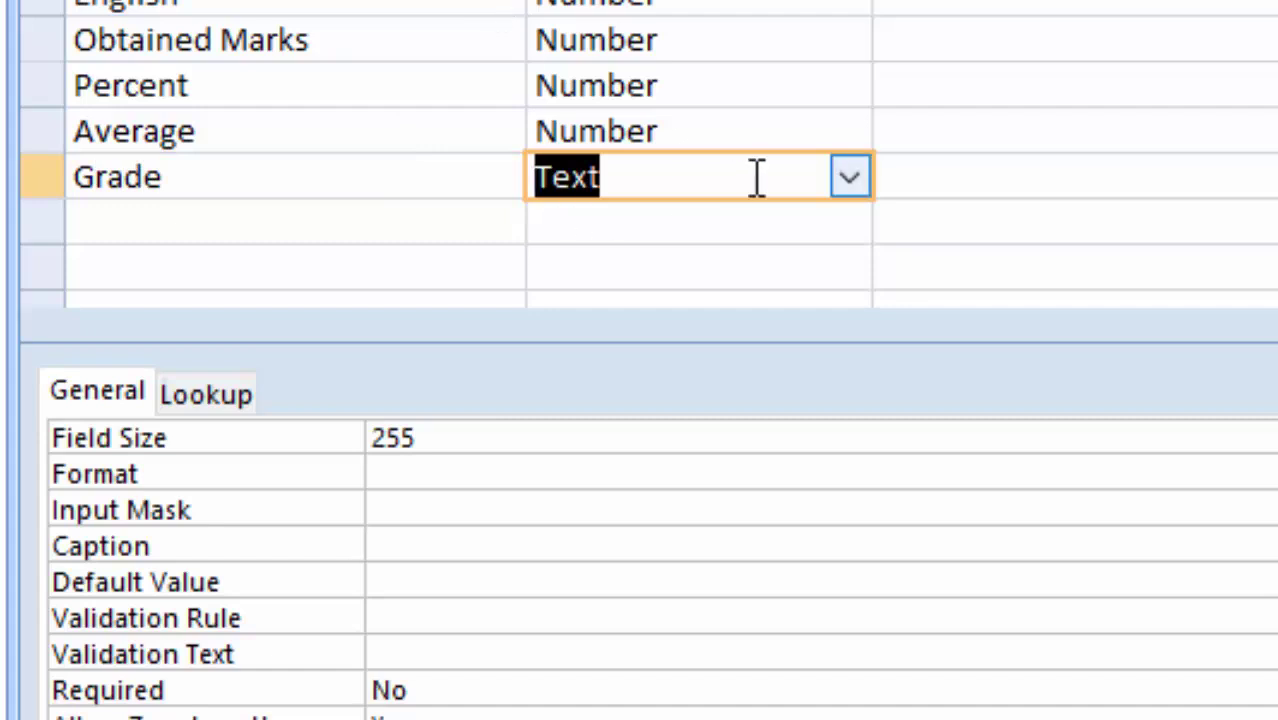
Make Grade a Number field and save the Marksheet table changes
click(848, 178)
click(676, 315)
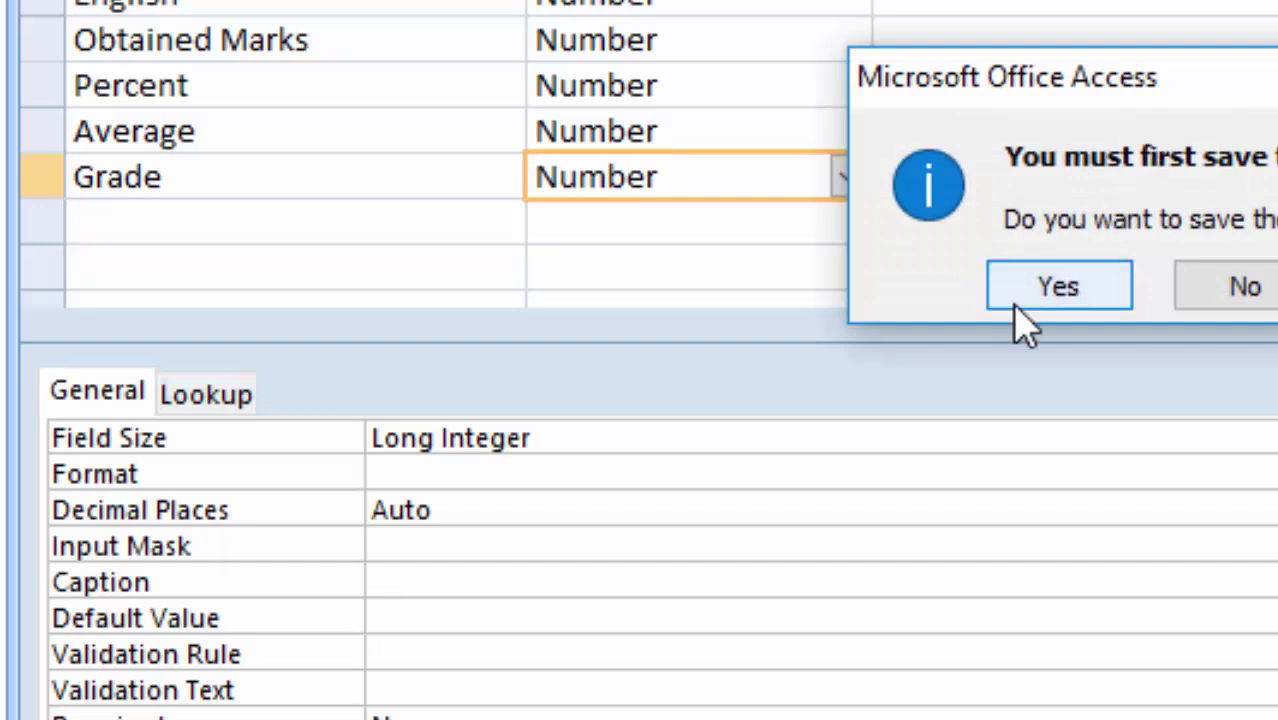
click(1014, 302)
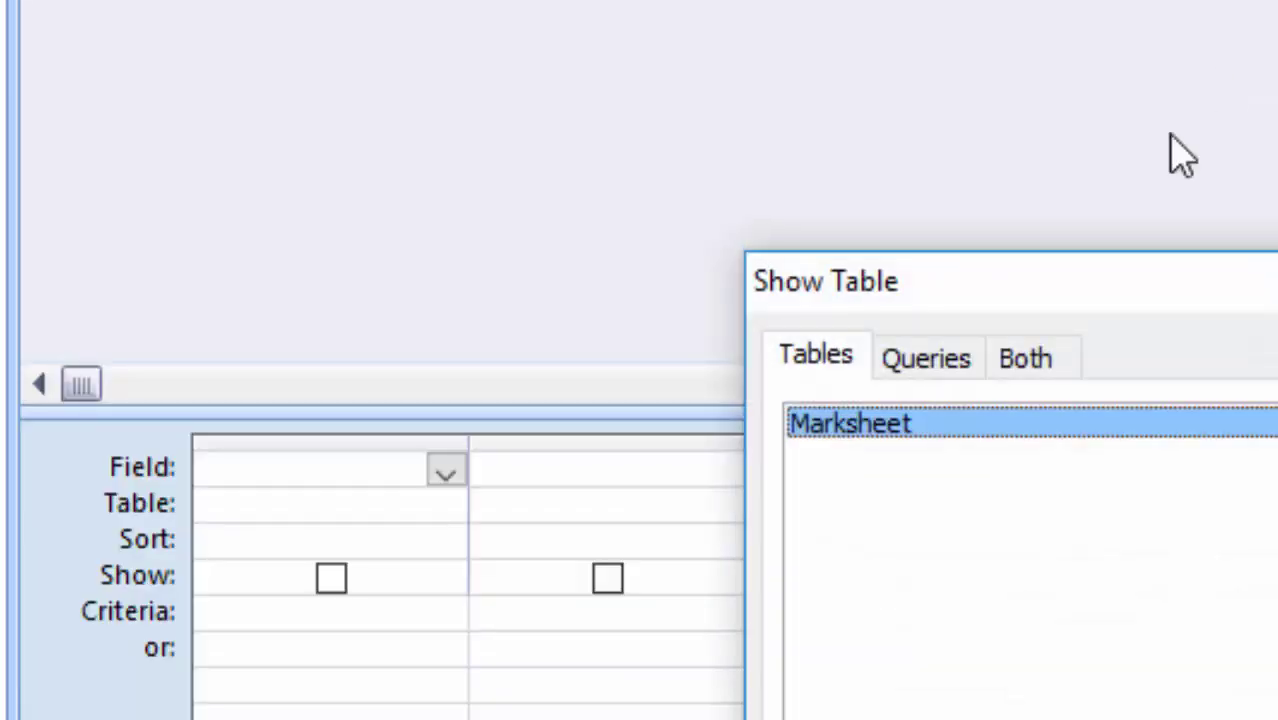
Add the Marksheet table to the query and set the first column to Roll number
drag(1078, 280, 1086, 0)
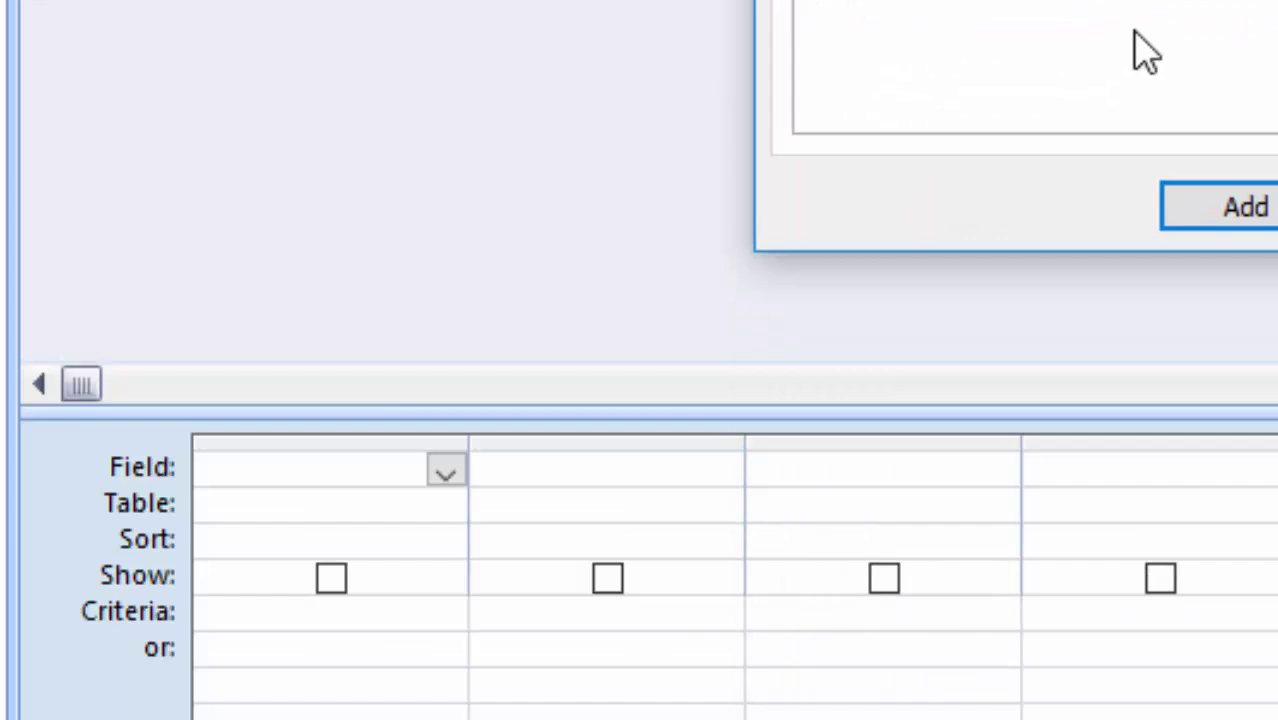
click(1232, 228)
click(1275, 208)
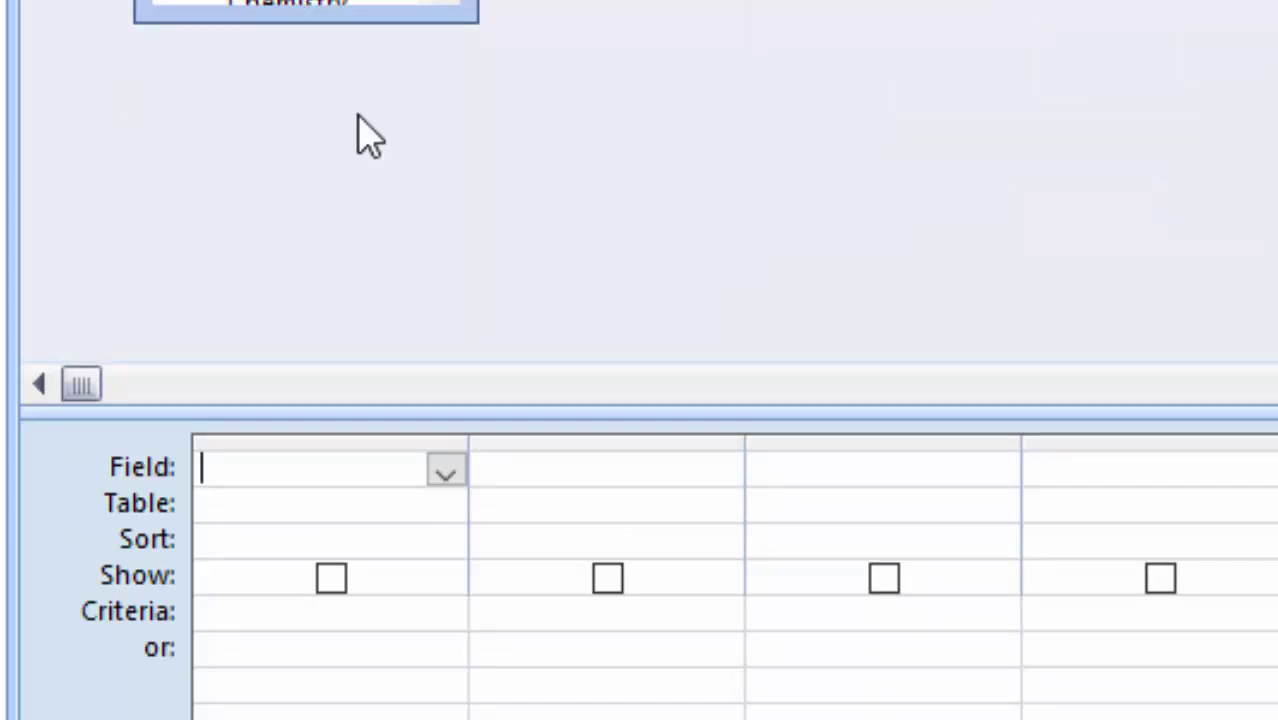
drag(472, 18, 612, 258)
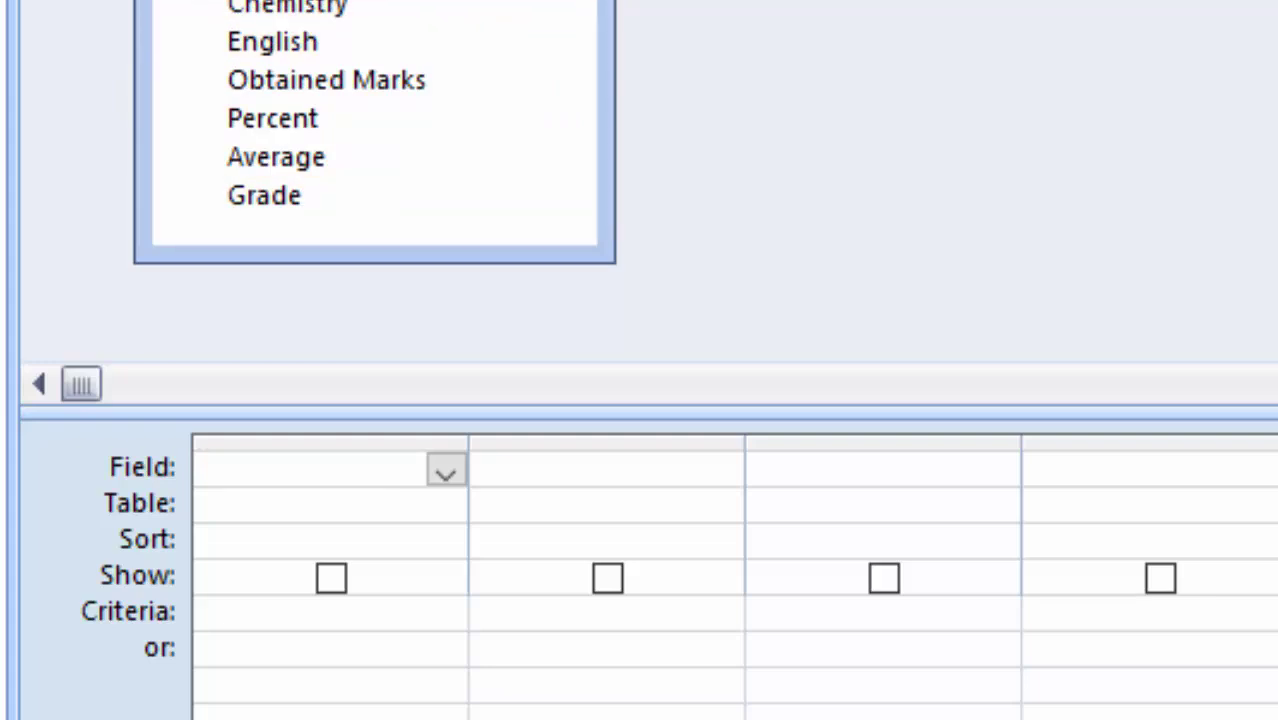
click(275, 468)
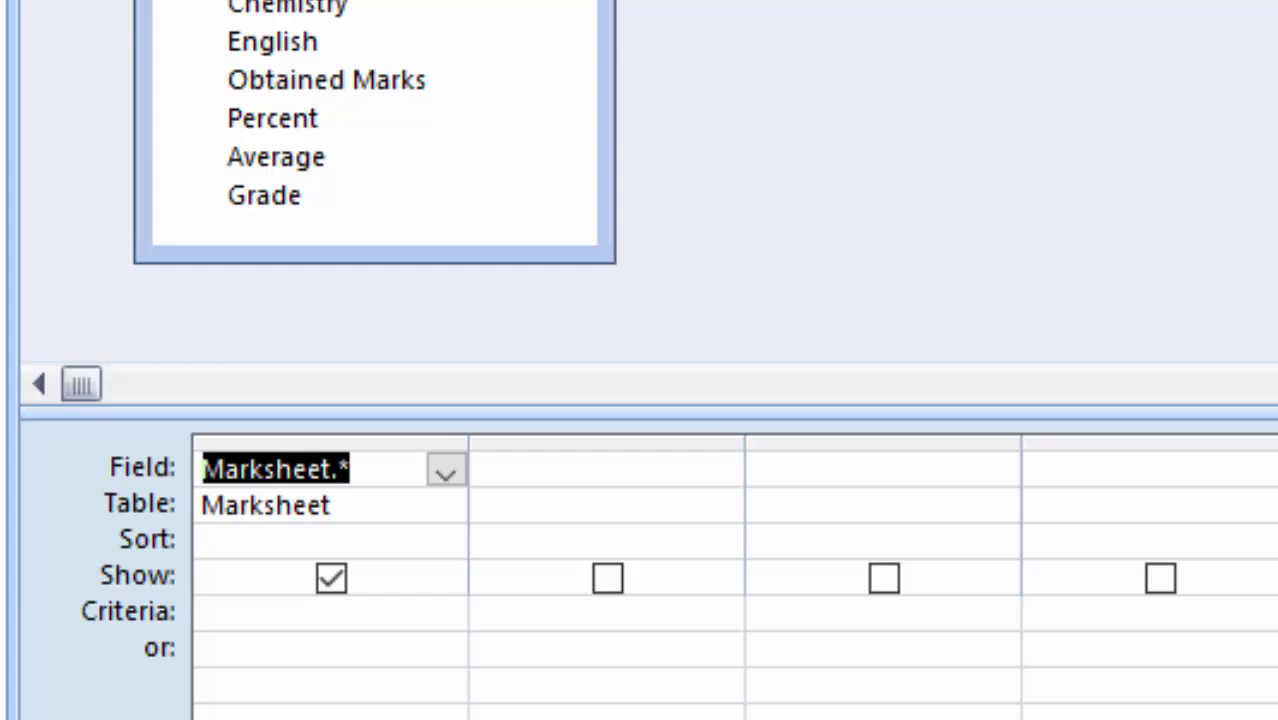
click(446, 470)
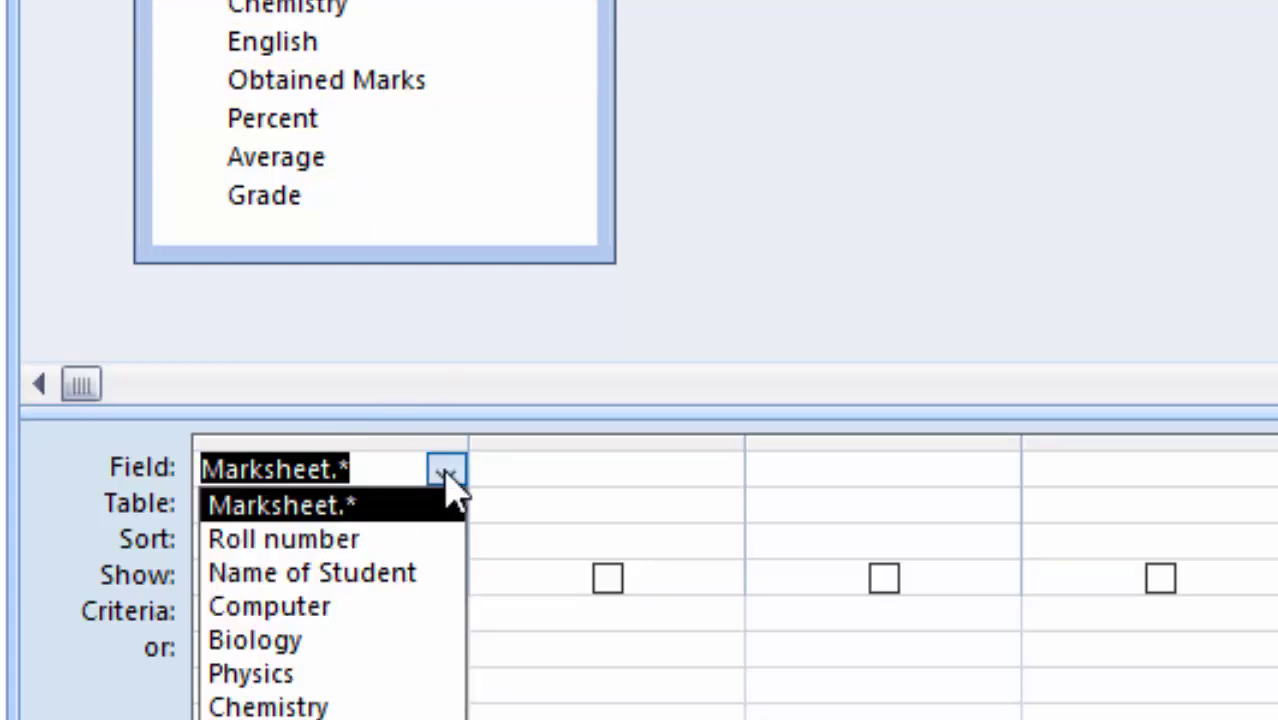
click(380, 540)
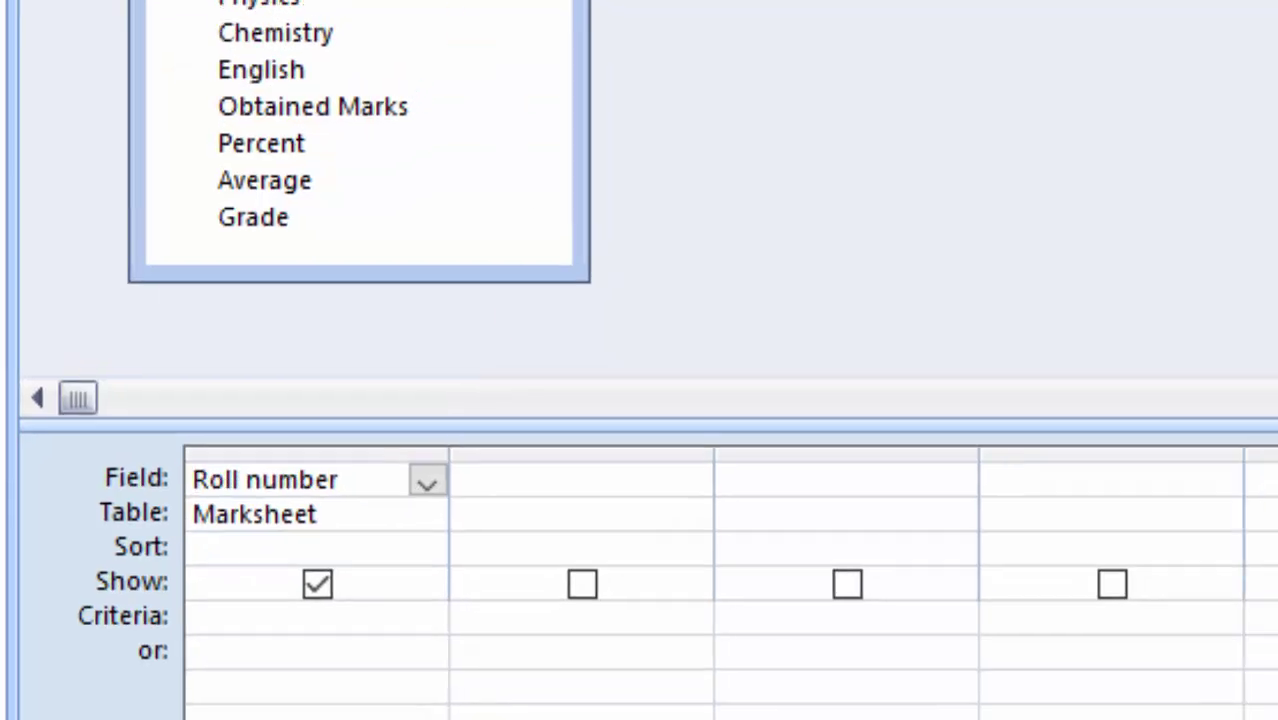
Add Name of Student, Computer, Biology, Physics, Chemistry, English, Obtained Marks and Percent to the grid
double_click(305, 30)
click(298, 55)
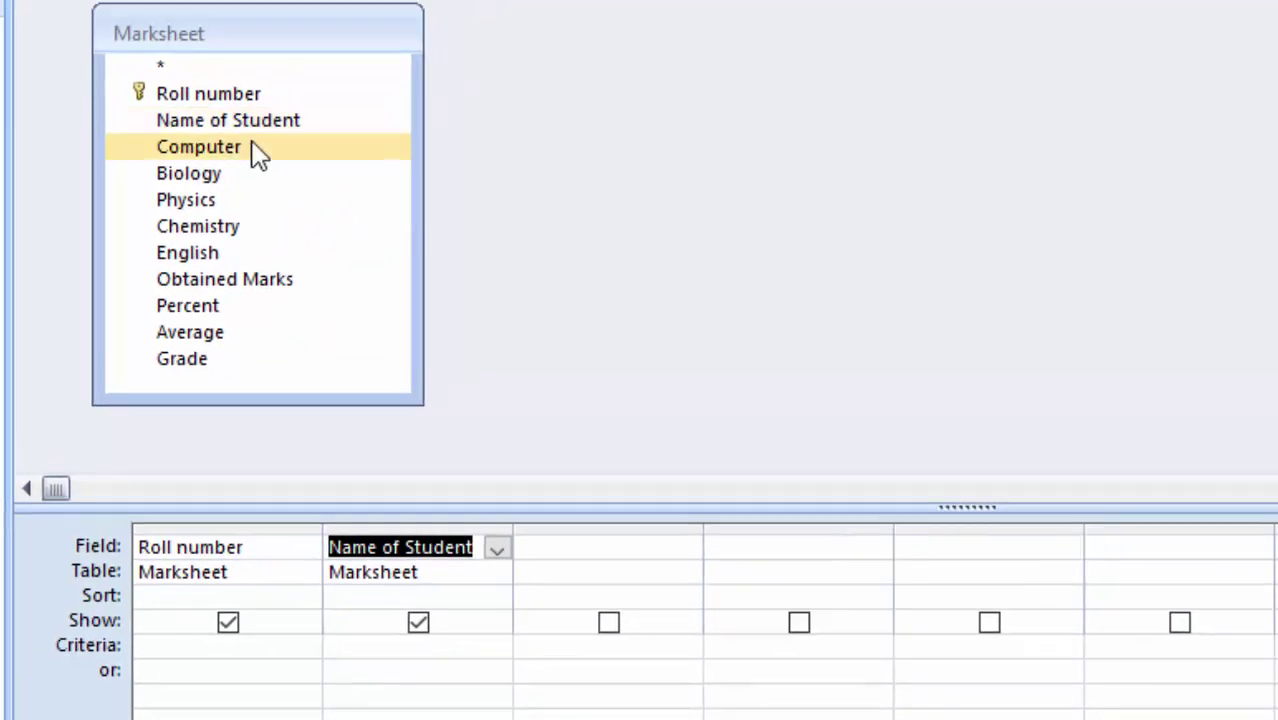
double_click(258, 150)
double_click(233, 190)
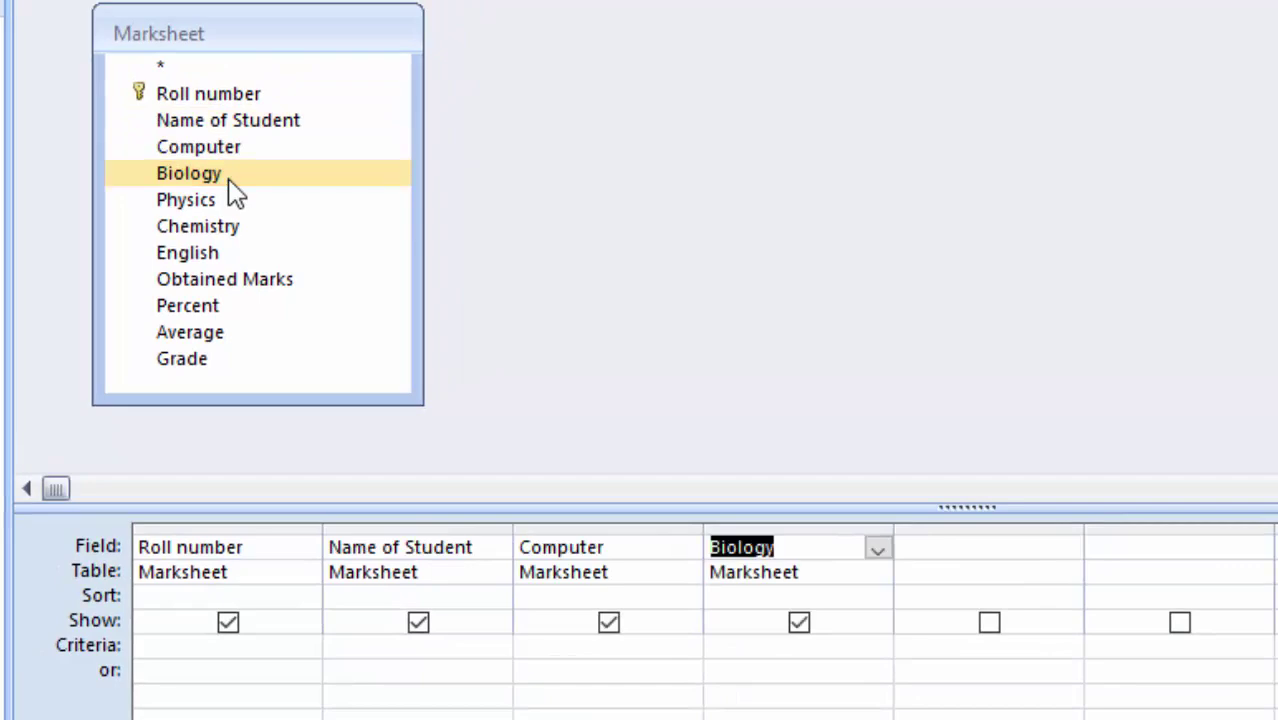
double_click(222, 204)
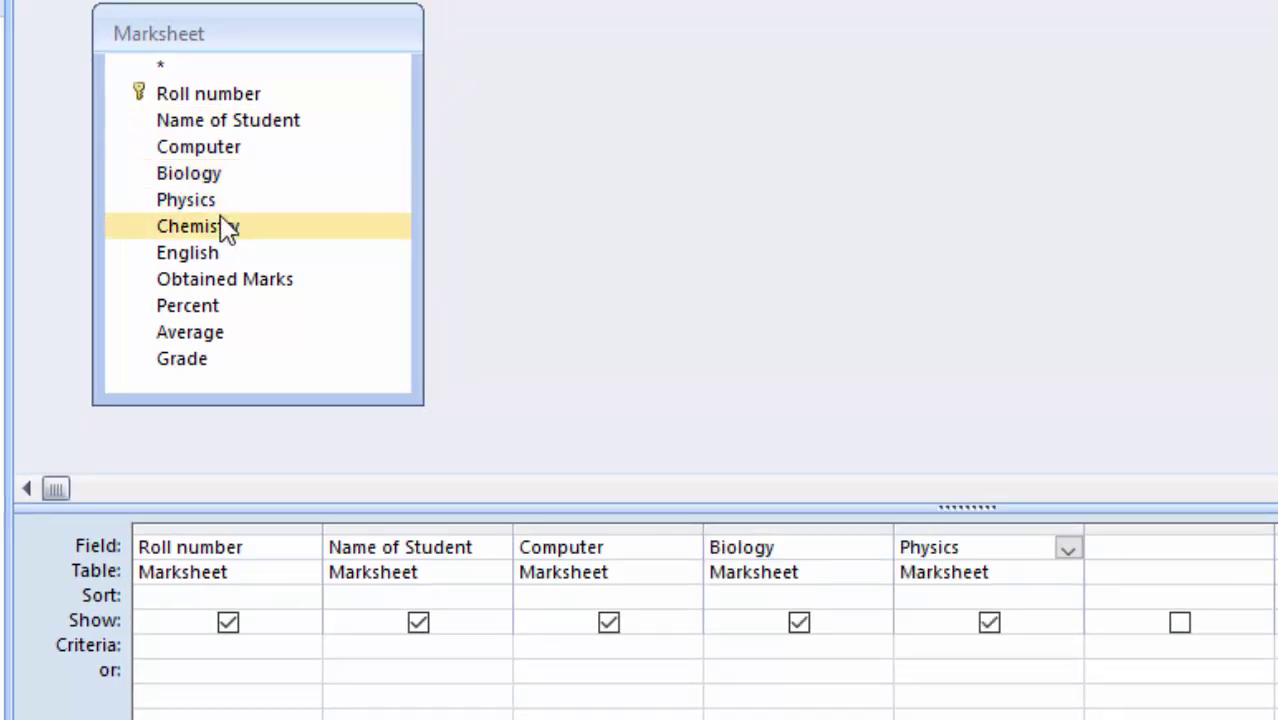
double_click(228, 228)
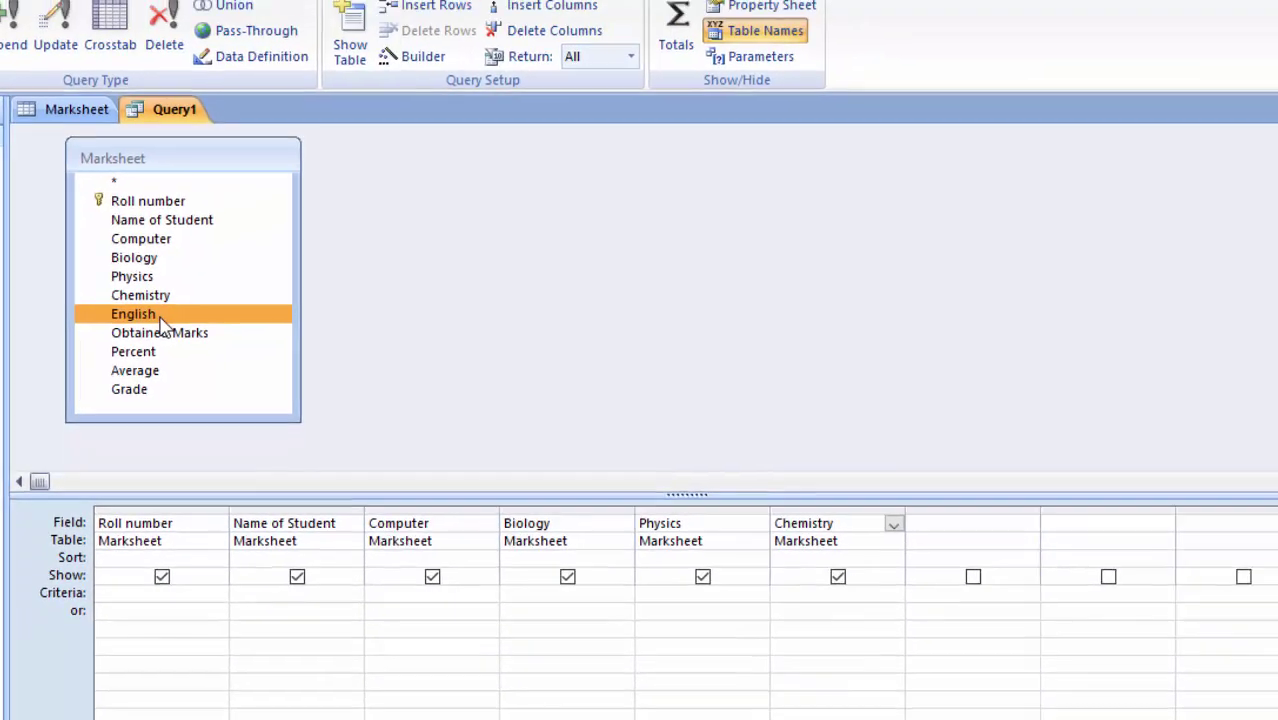
double_click(145, 315)
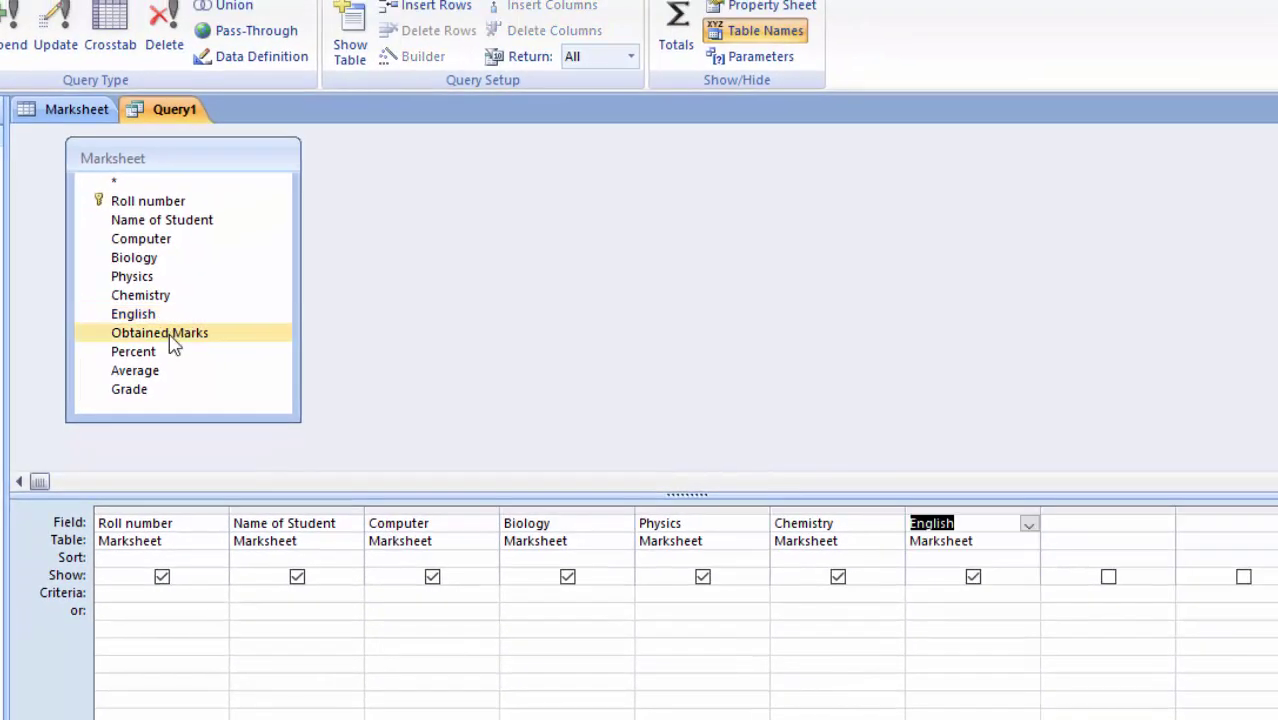
double_click(160, 333)
double_click(140, 351)
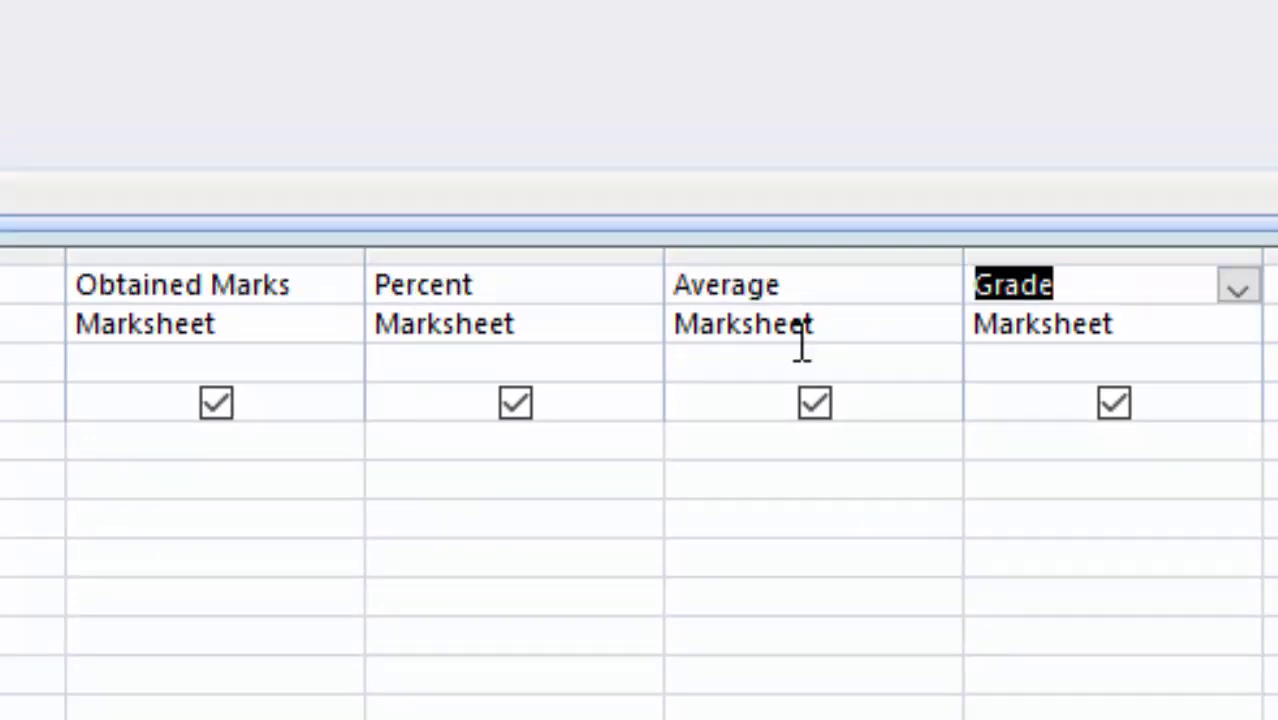
Enter Obtained Marks:[Computer]+[Biology]+[Physics]+[Chemistry]+[English] as the column expression in an enlarged Zoom box
click(304, 290)
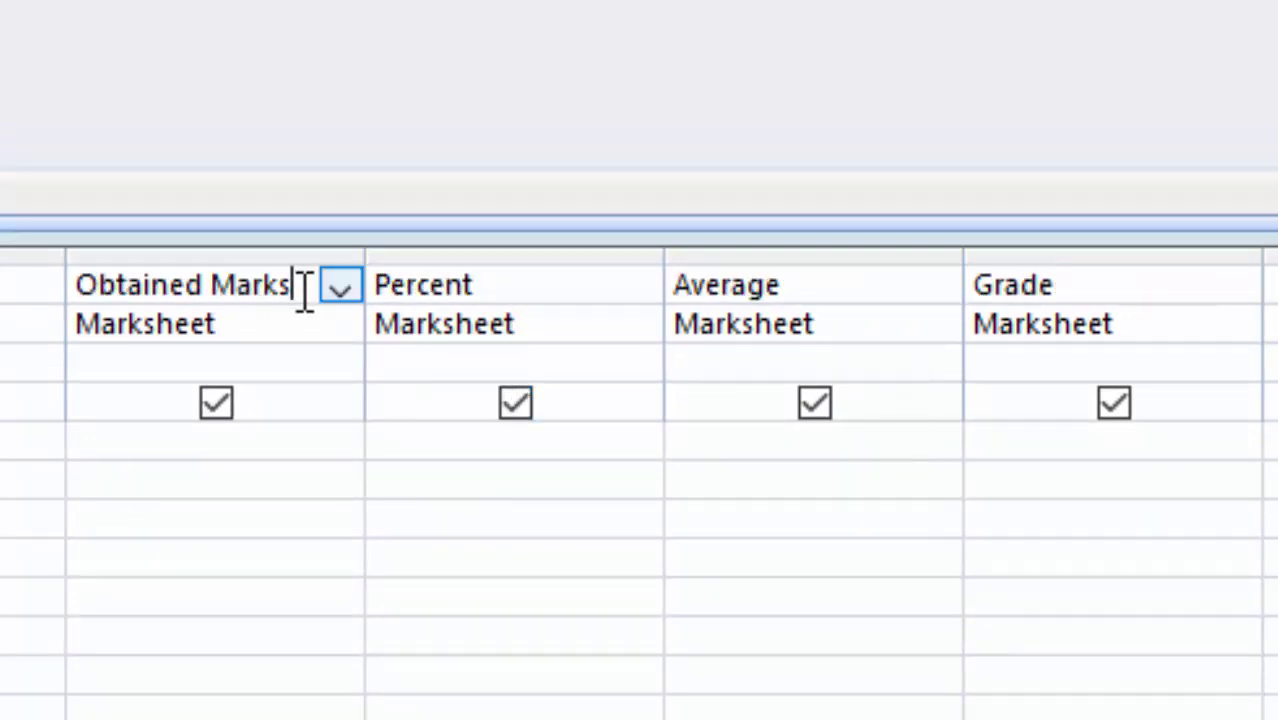
right_click(304, 290)
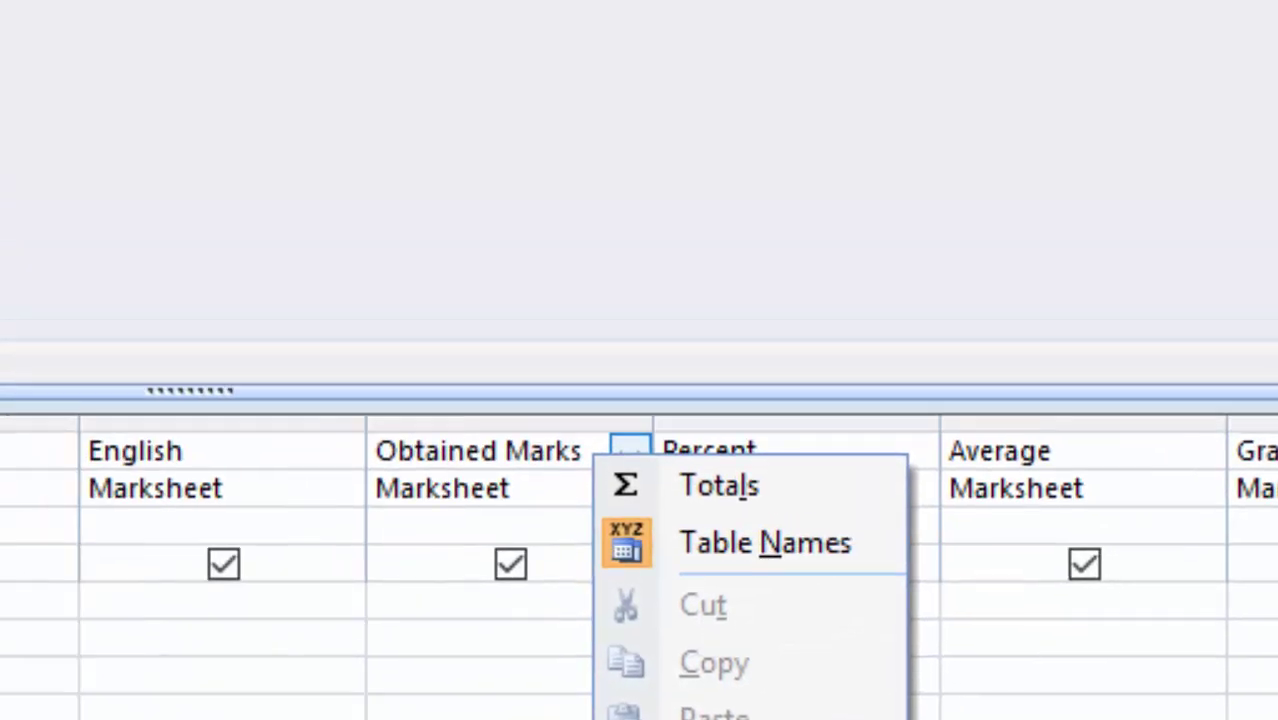
click(370, 688)
click(1067, 580)
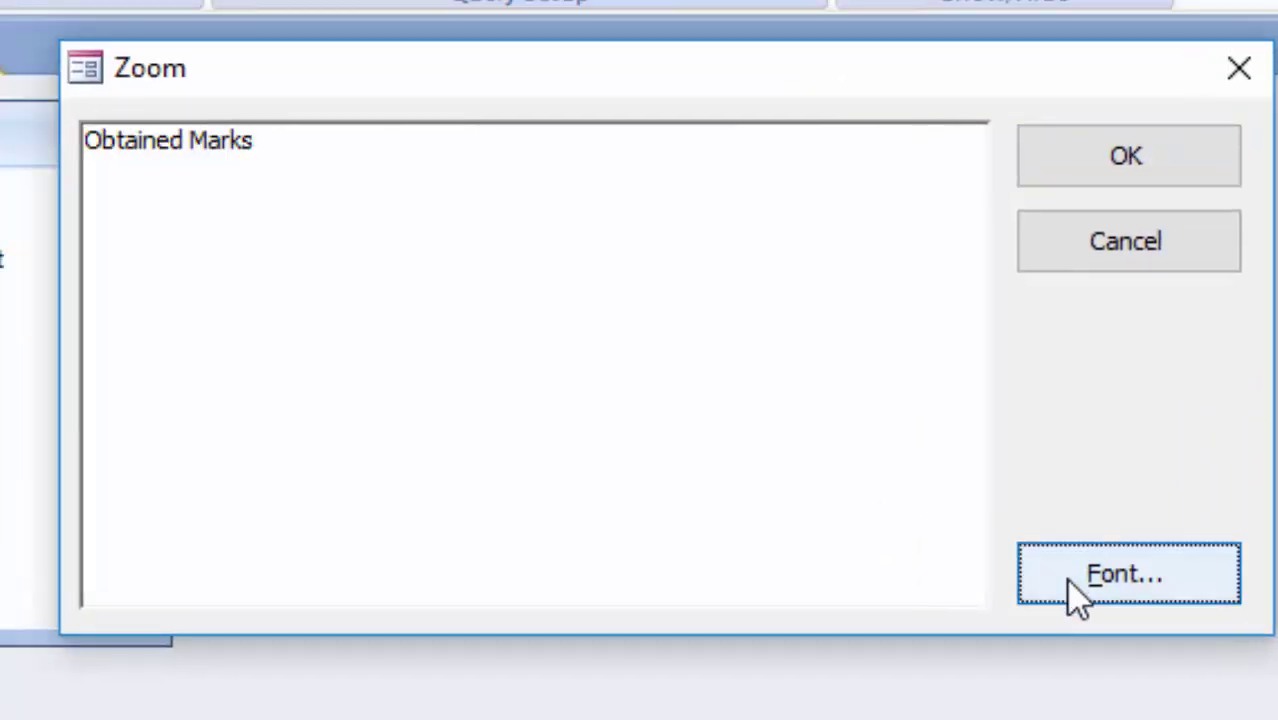
click(668, 291)
text(:)
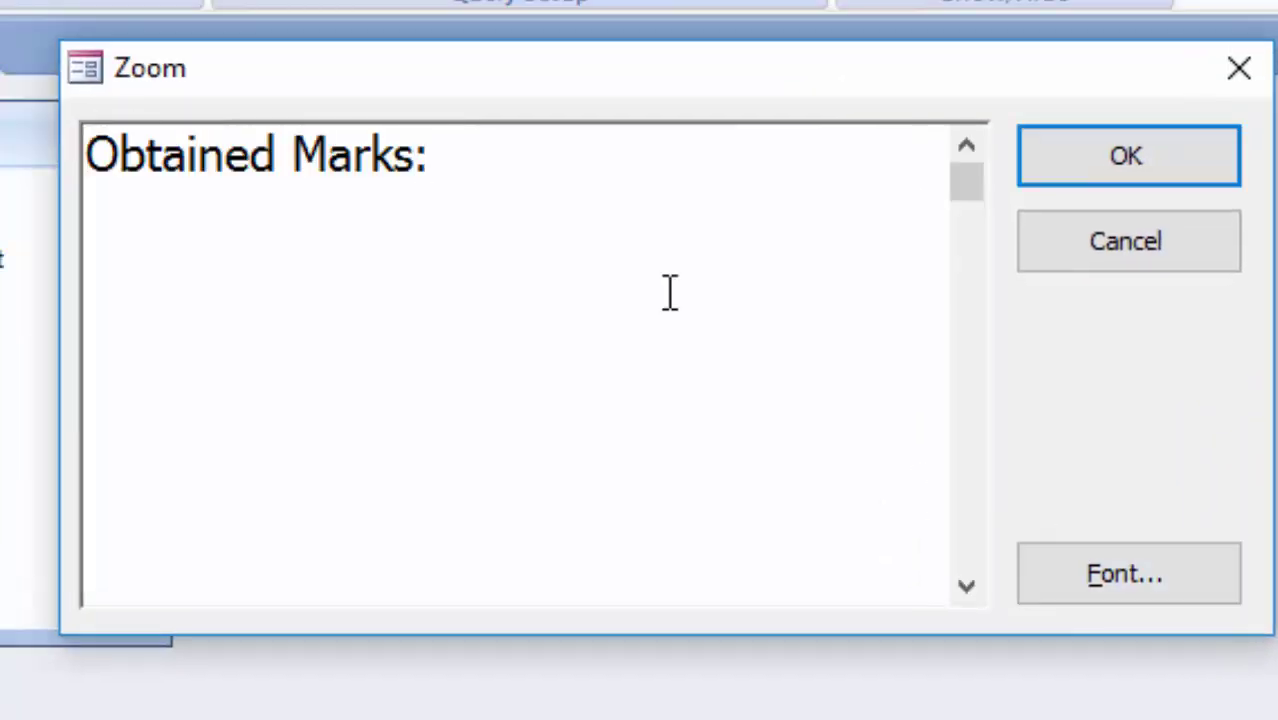
text([)
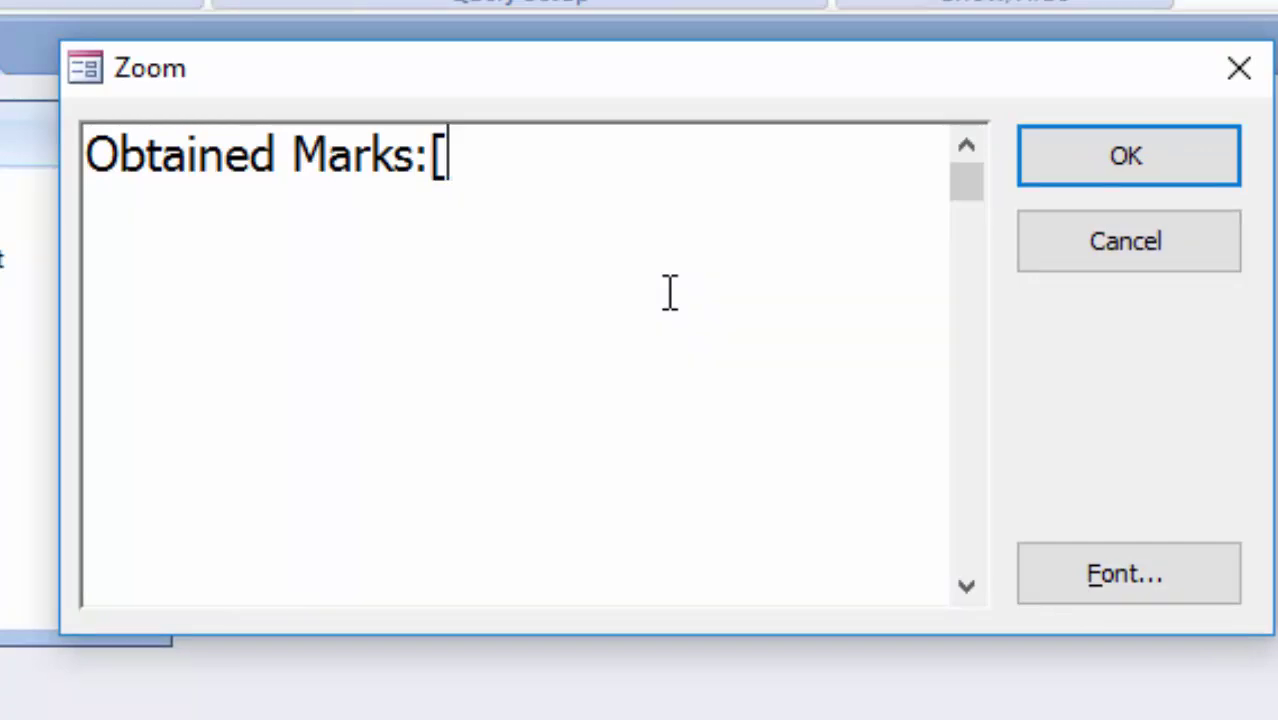
text(C)
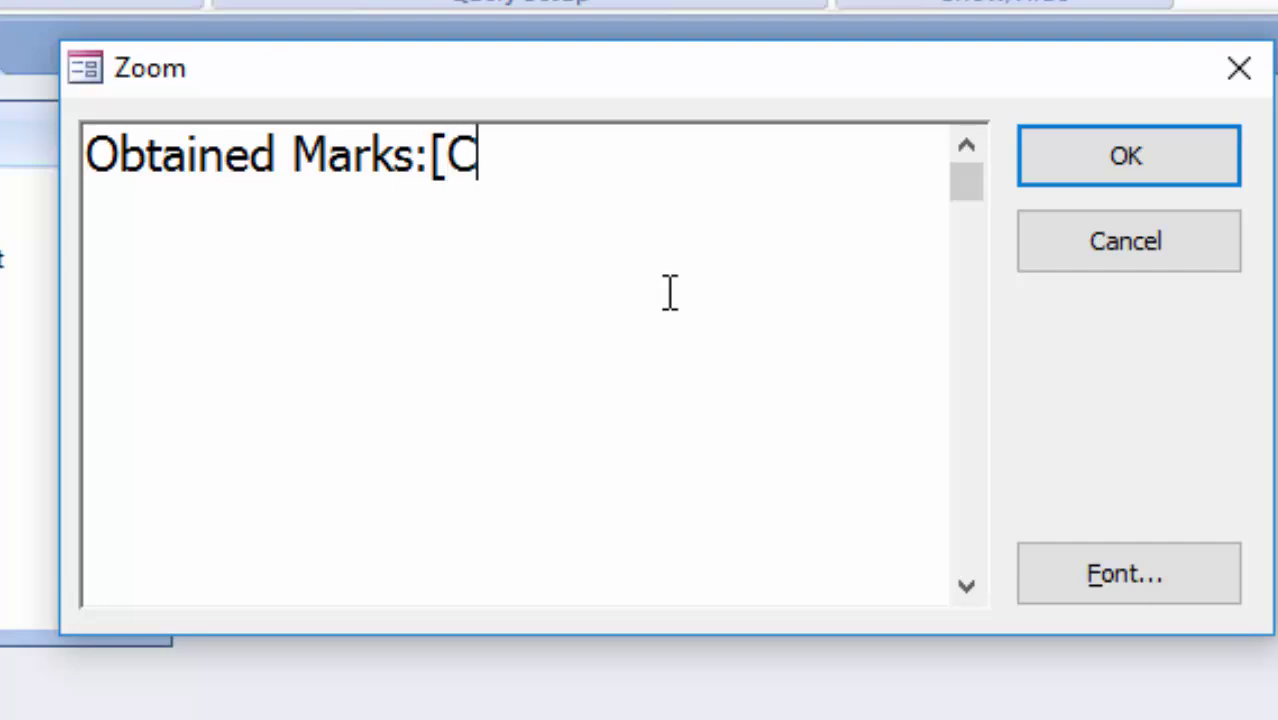
text(ompu)
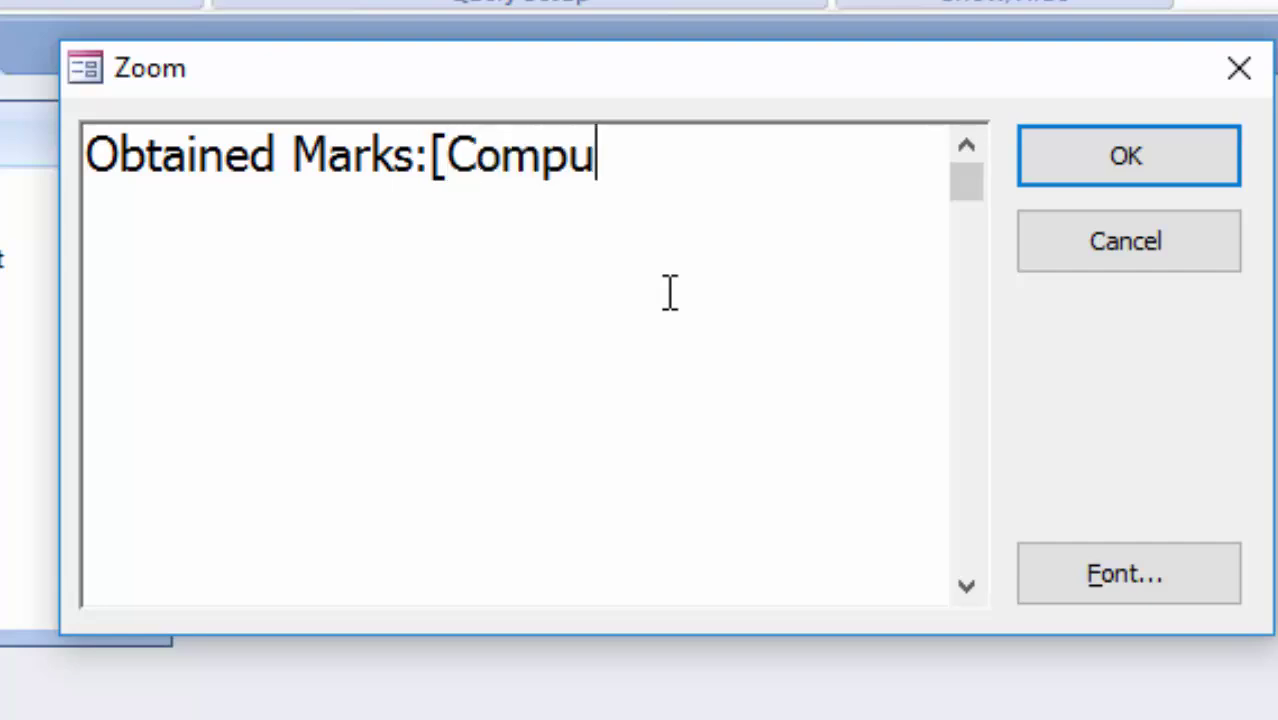
text(ter])
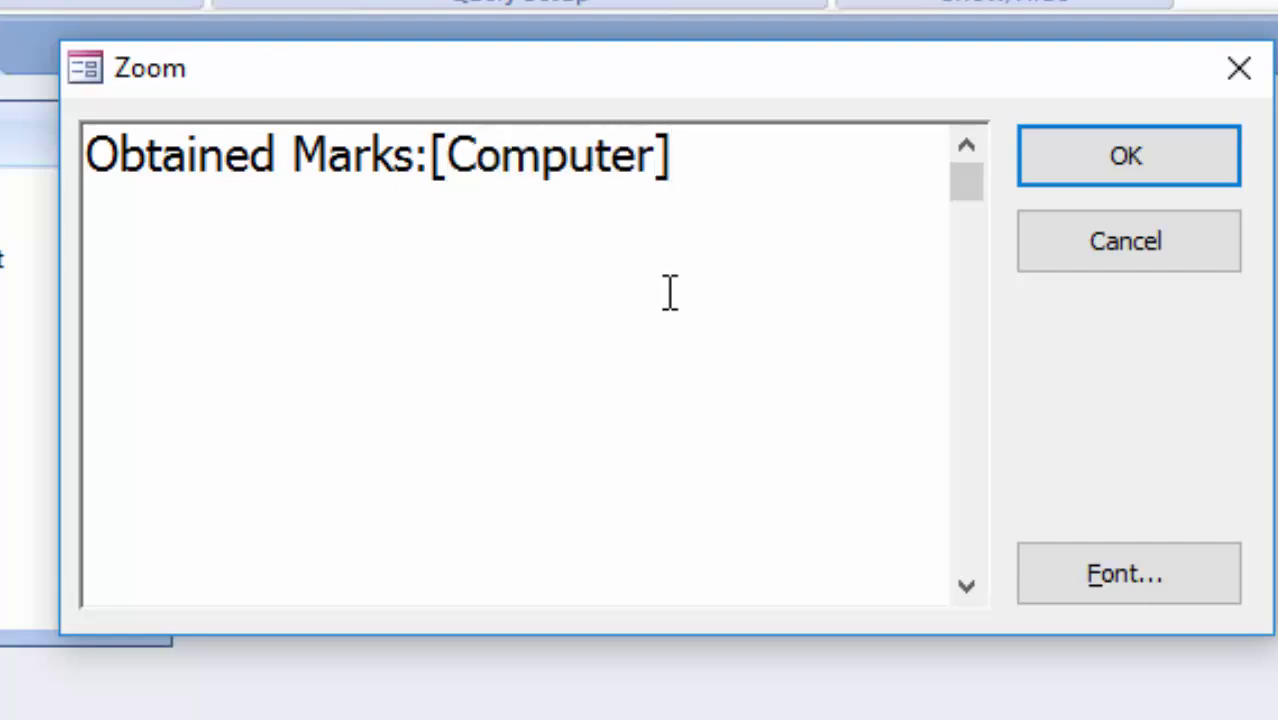
text(+)
text([)
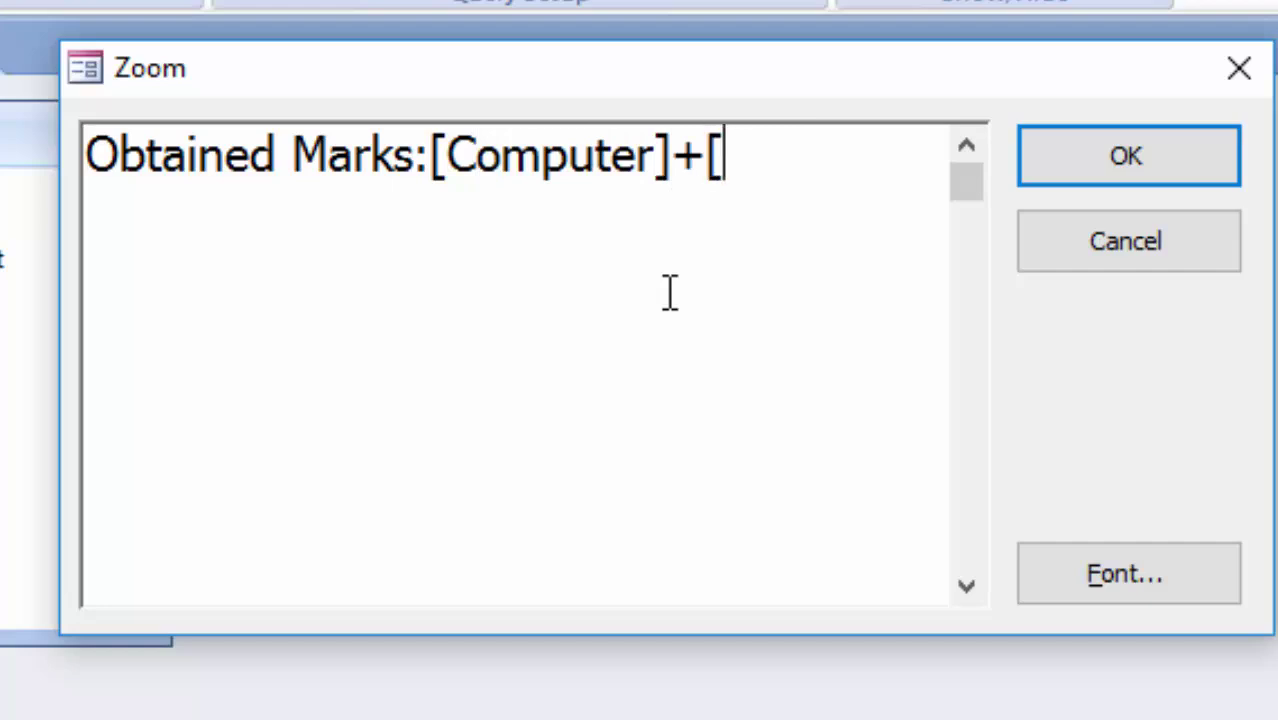
text(Bi)
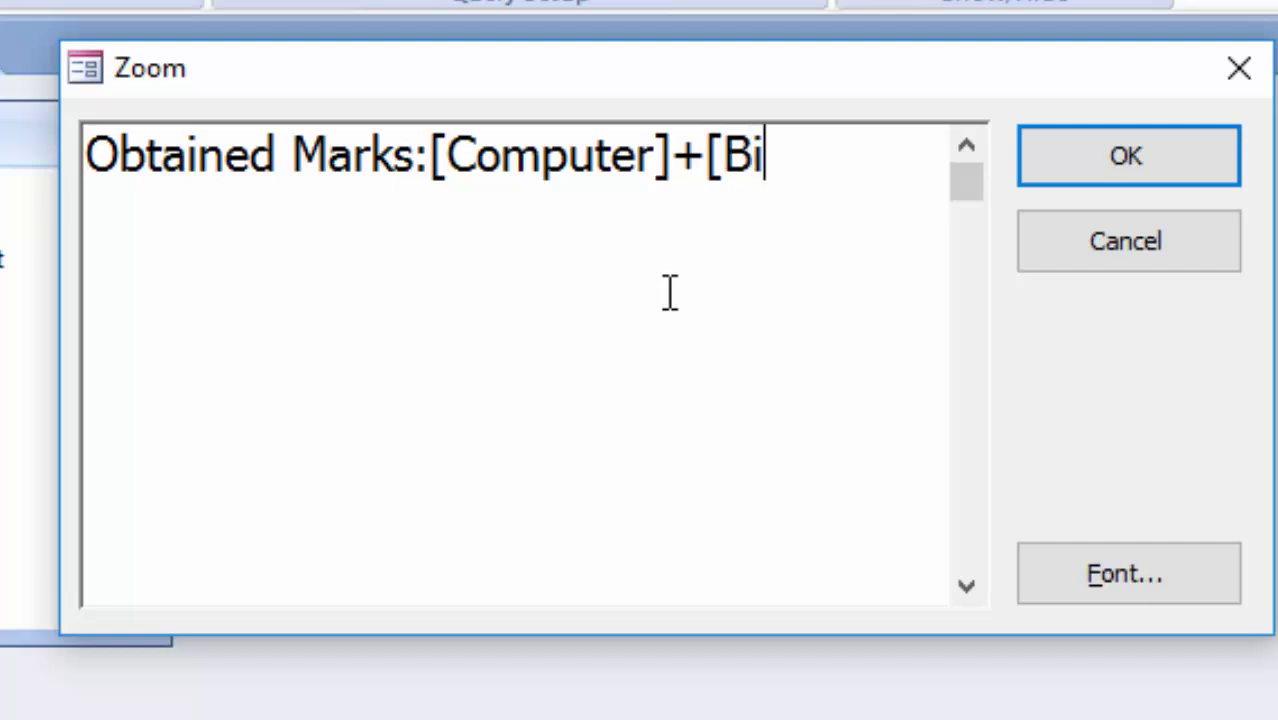
text(ology])
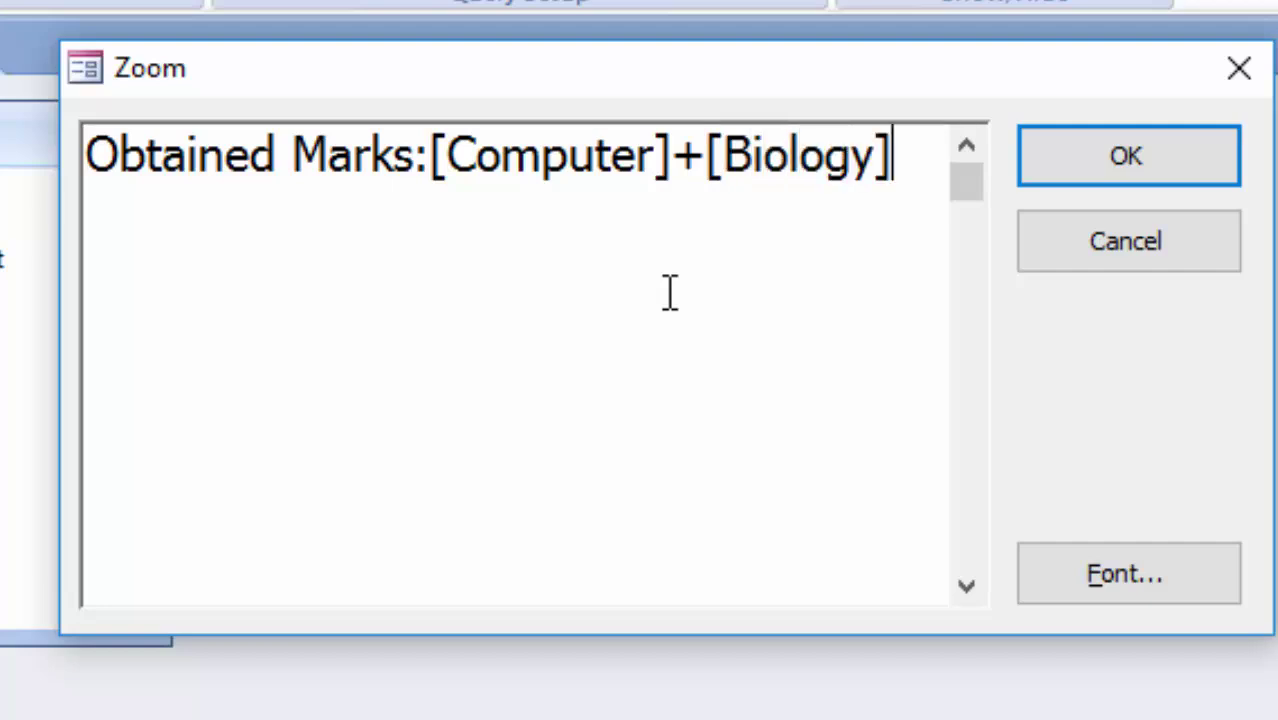
text(+)
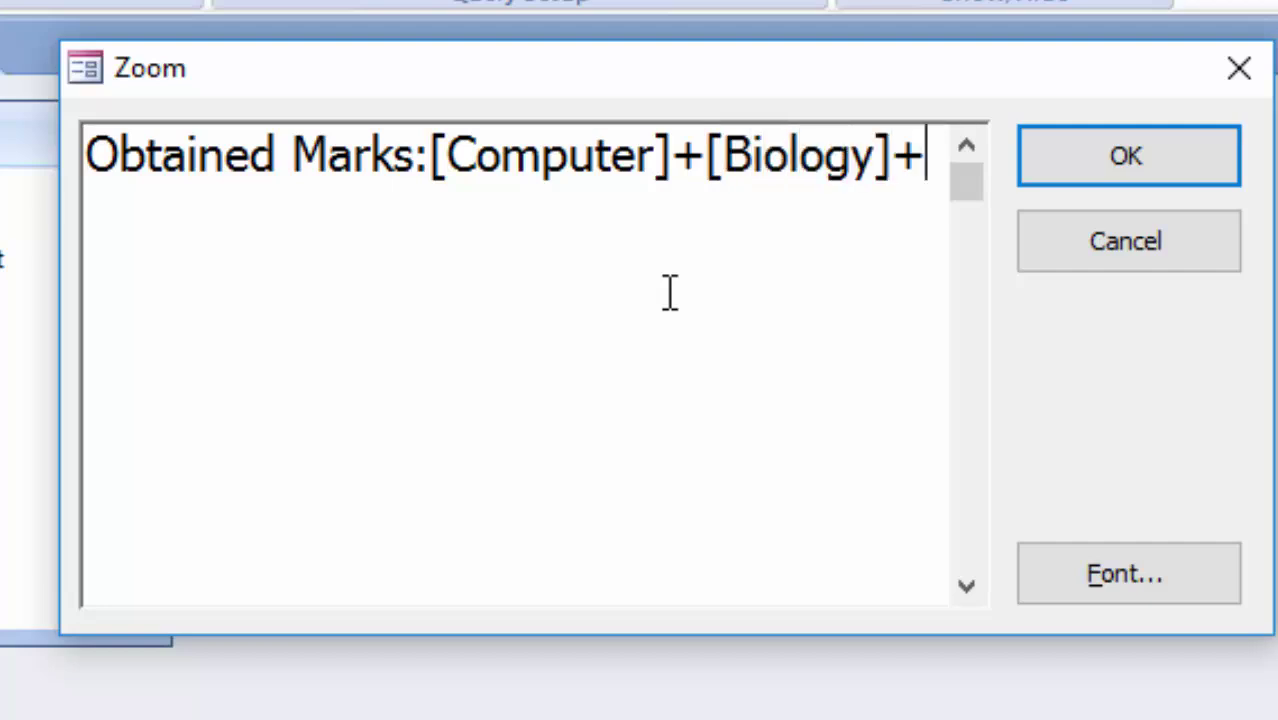
text([)
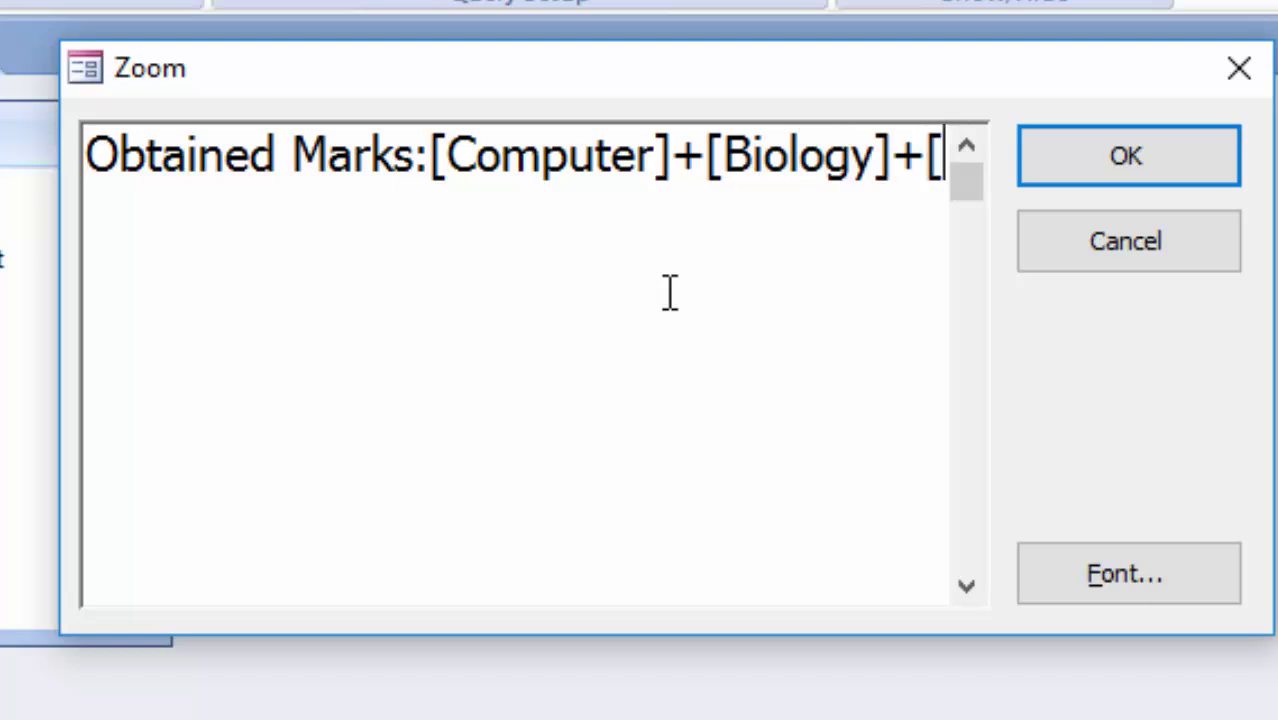
text(Ph)
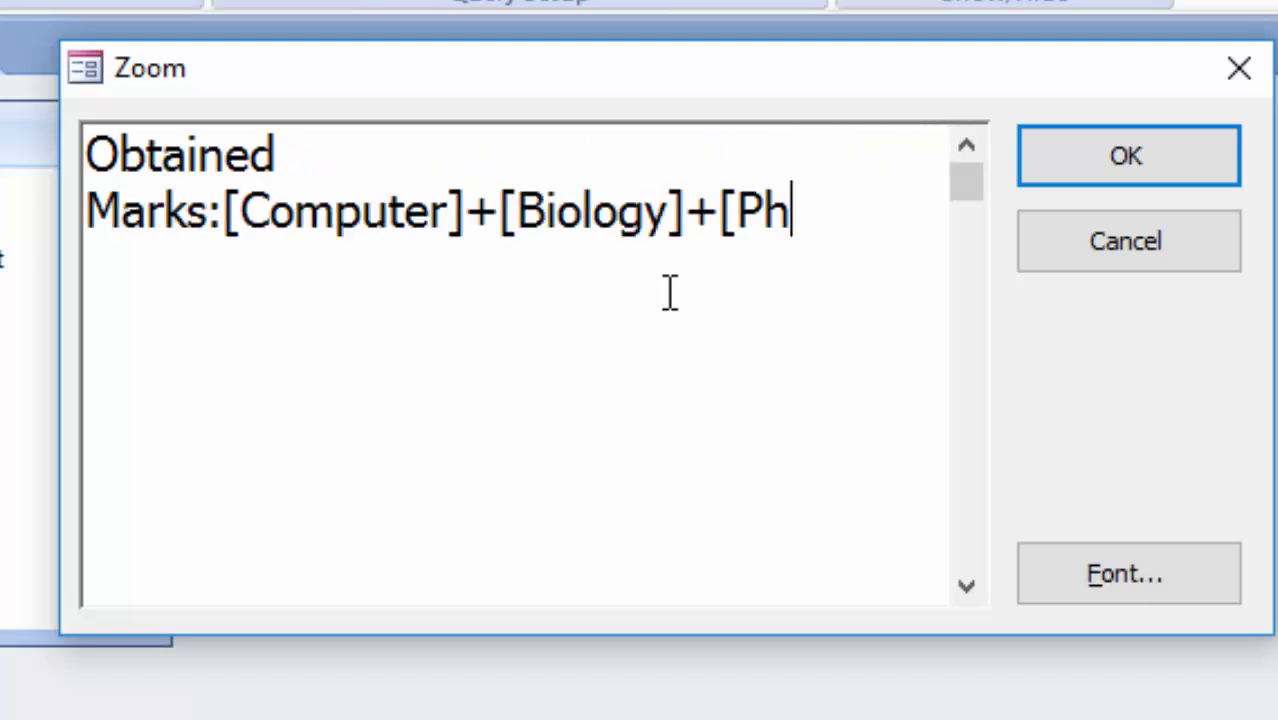
text(ysic)
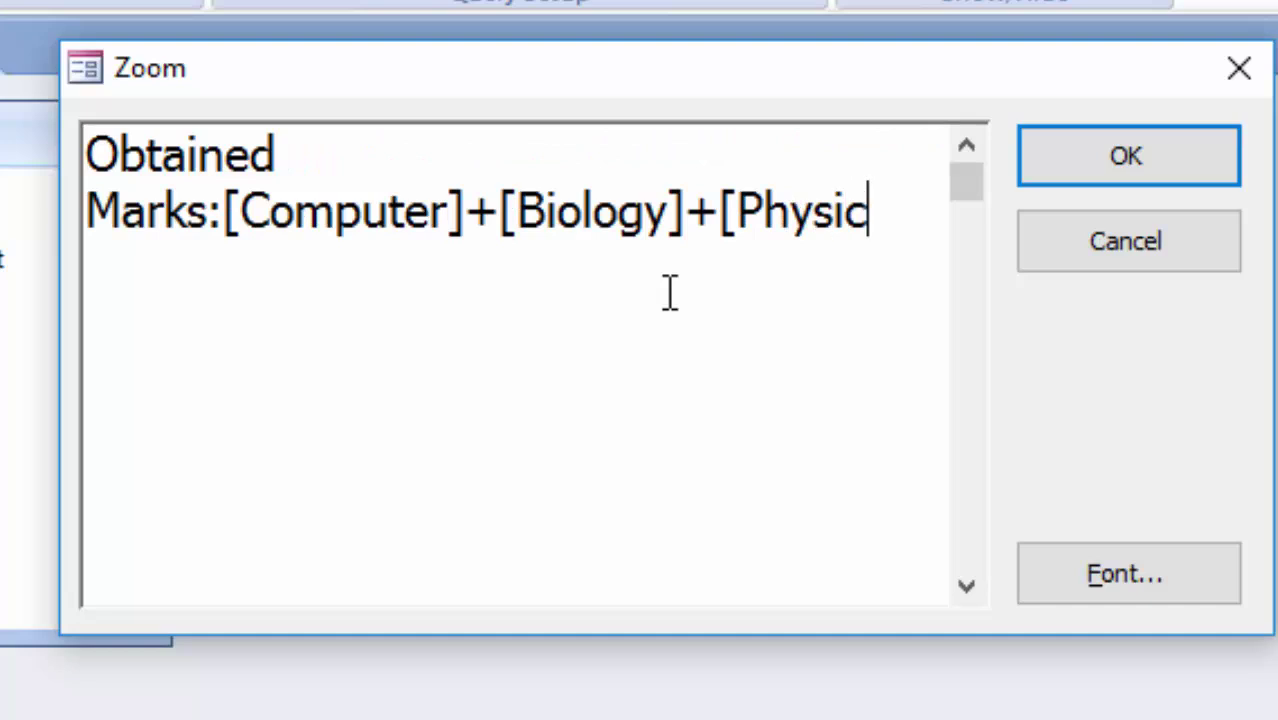
text(s])
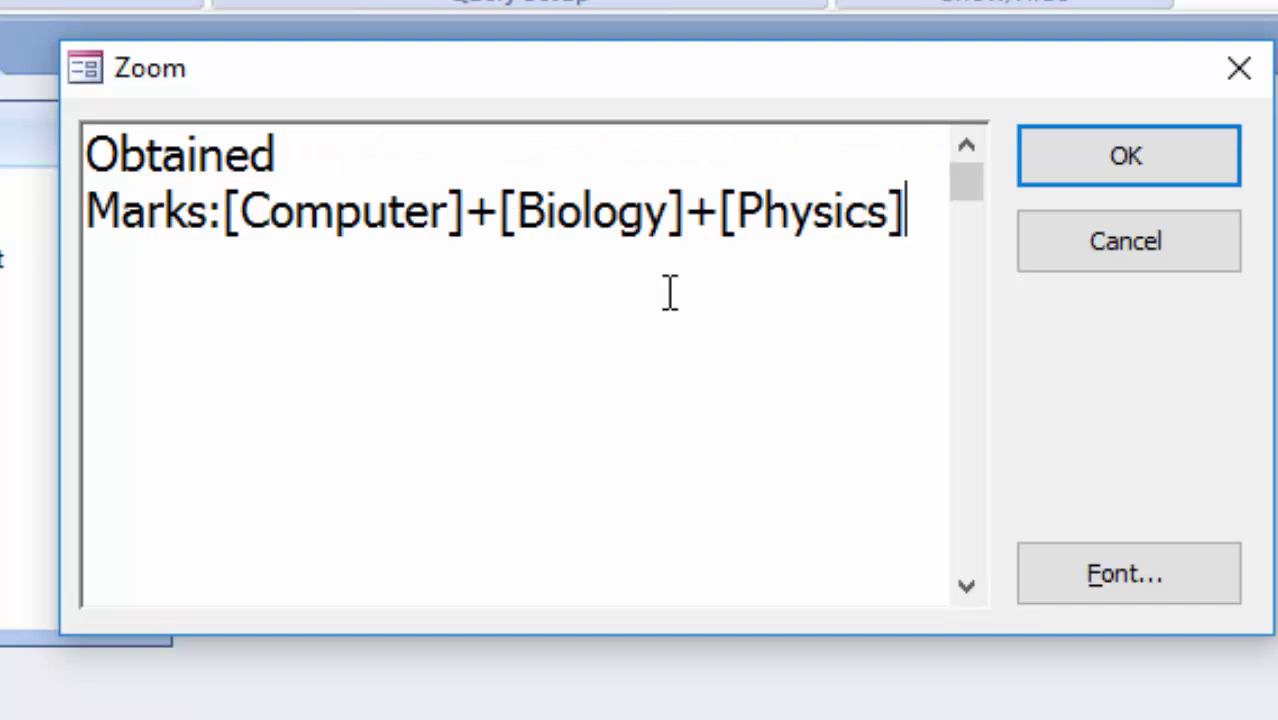
text(+[Chemistry]+[English])
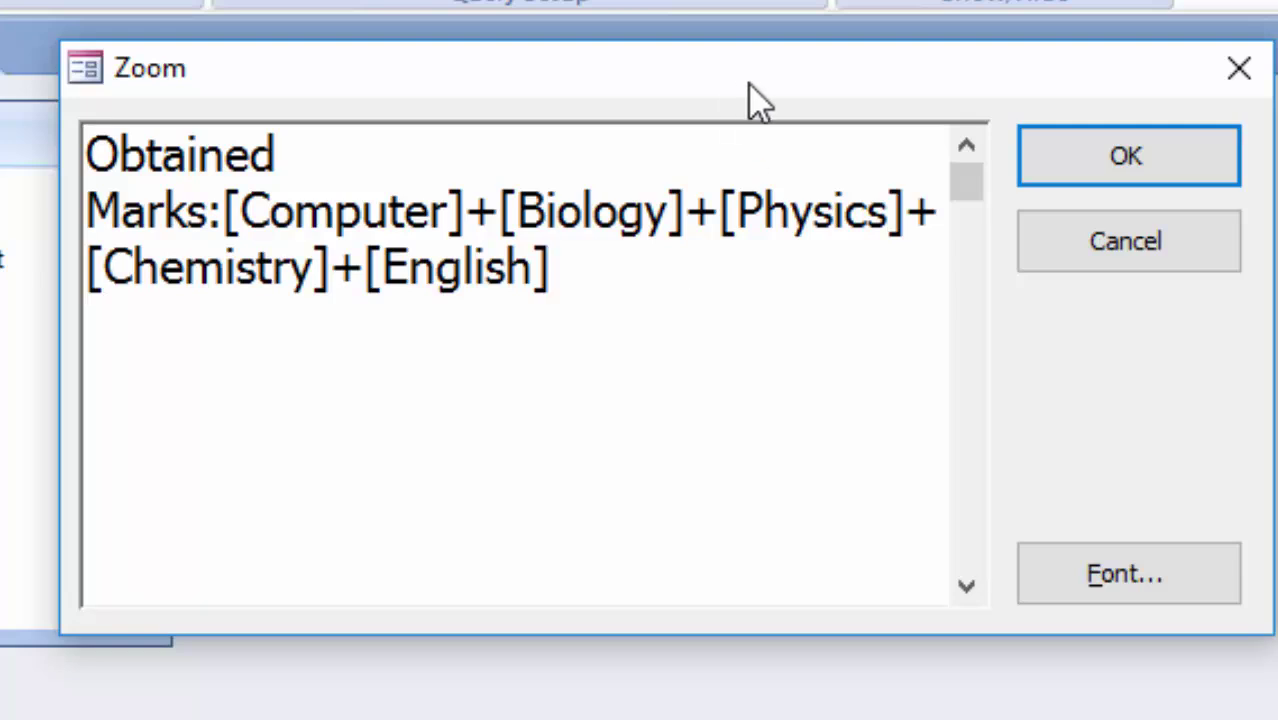
click(1108, 166)
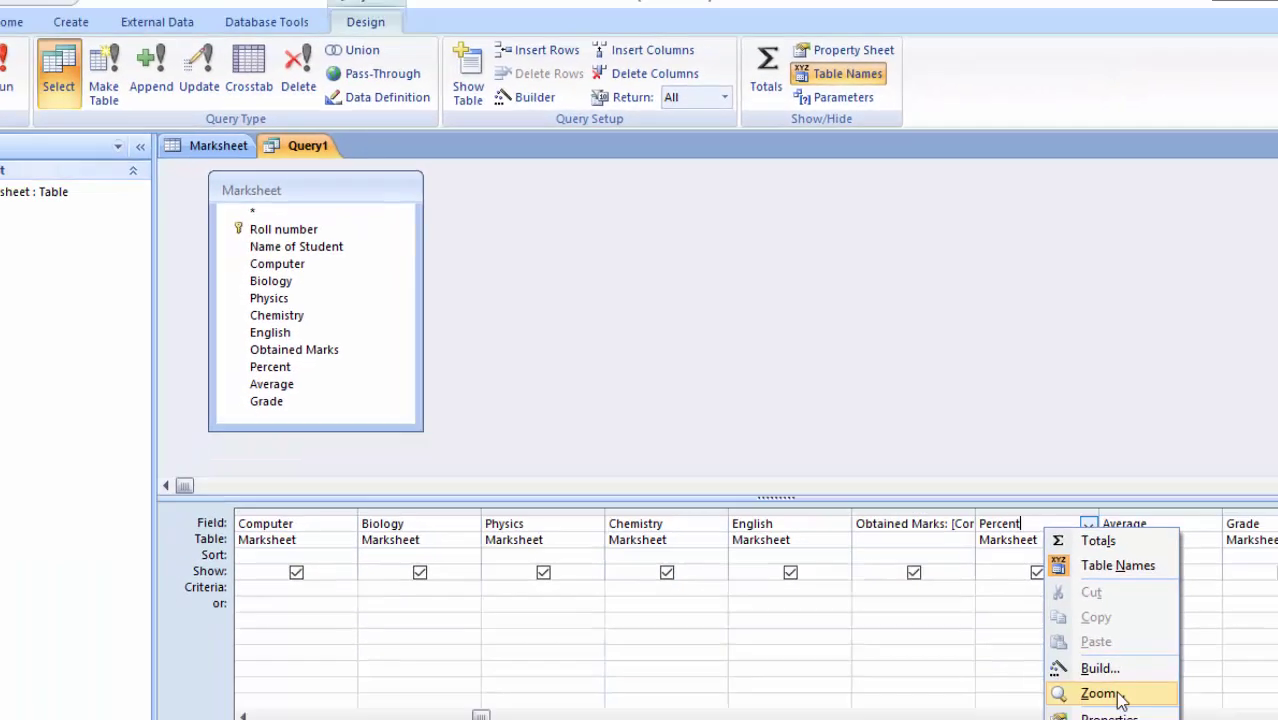
Set the Percent column expression to Percent:[Obtained Marks]*100/500
click(1094, 668)
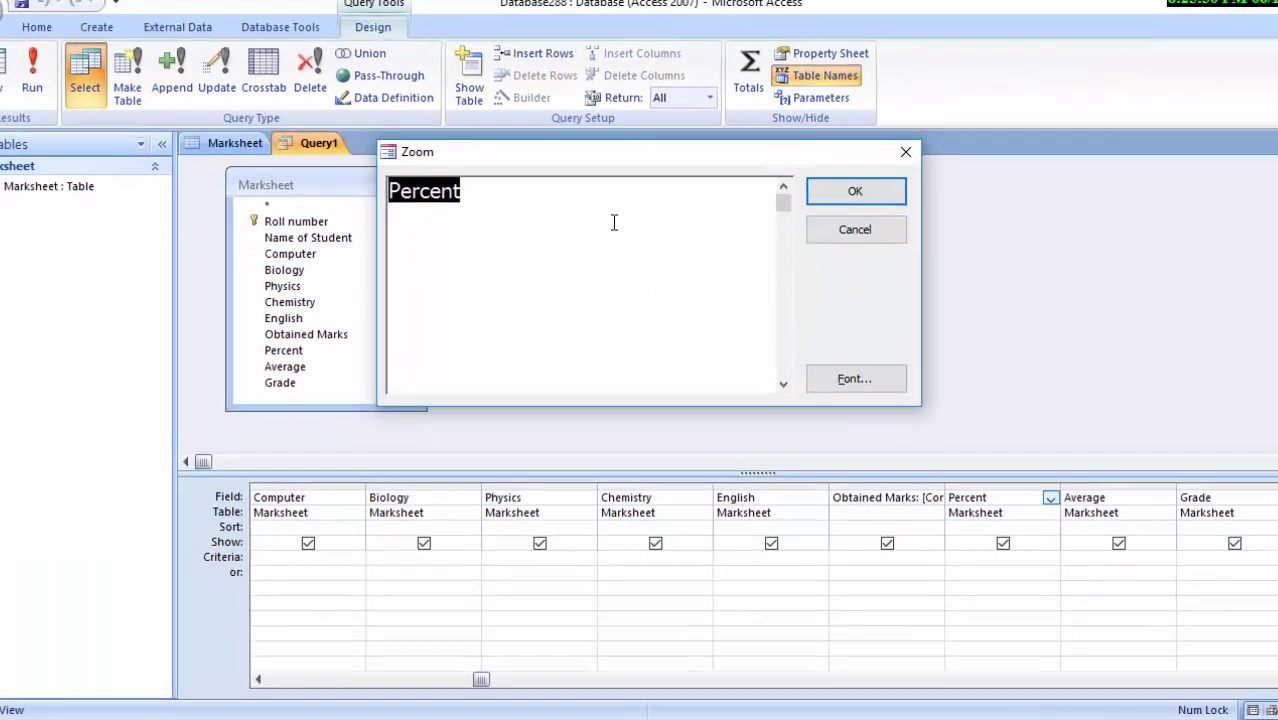
click(614, 222)
text(:)
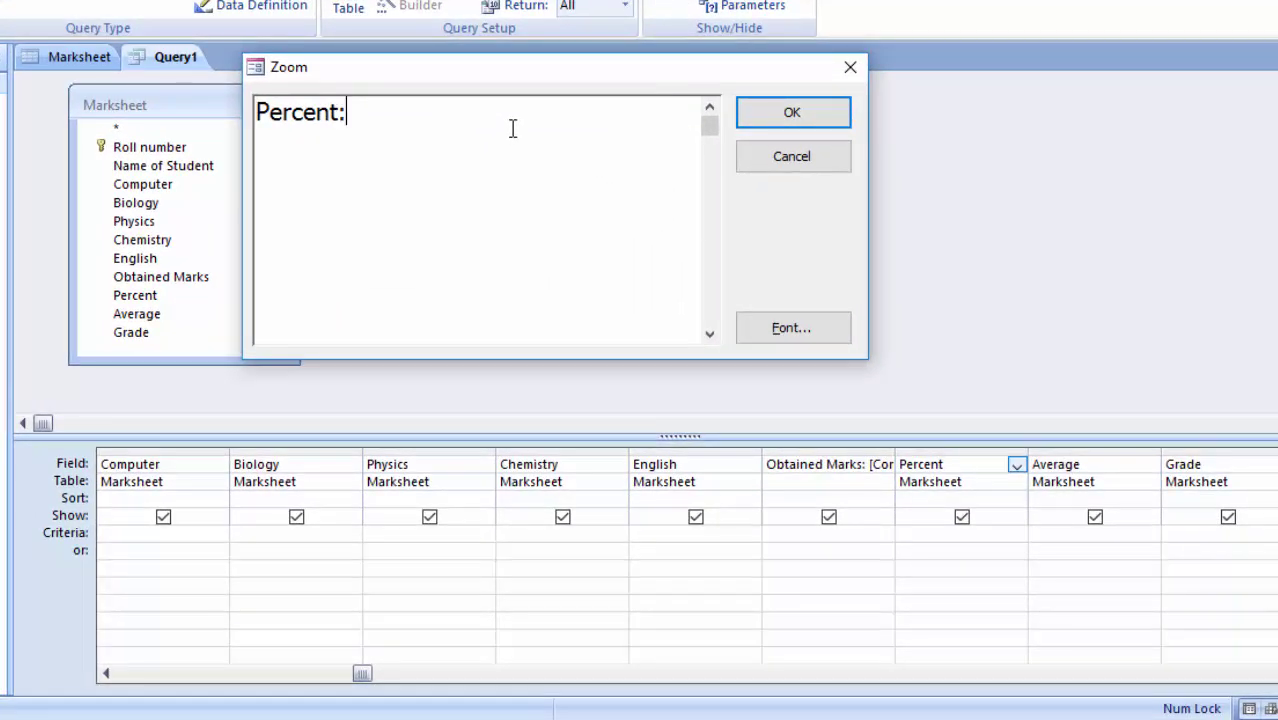
text([)
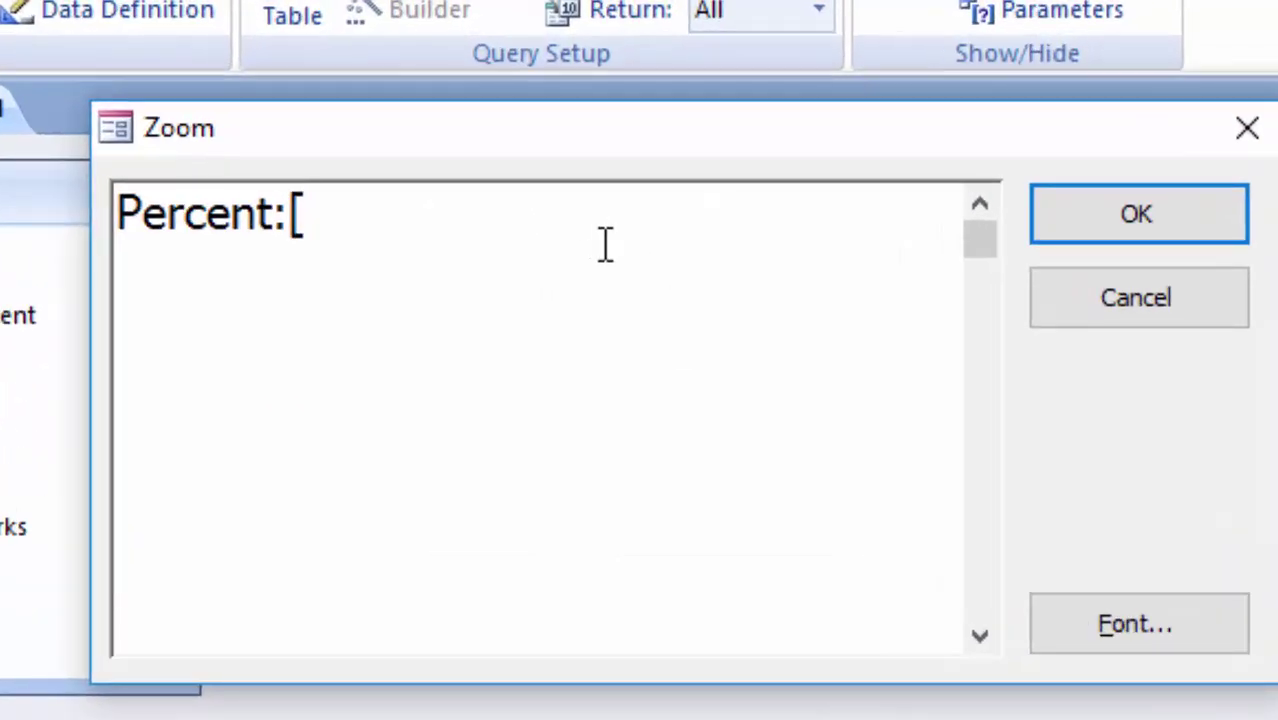
text(Obt)
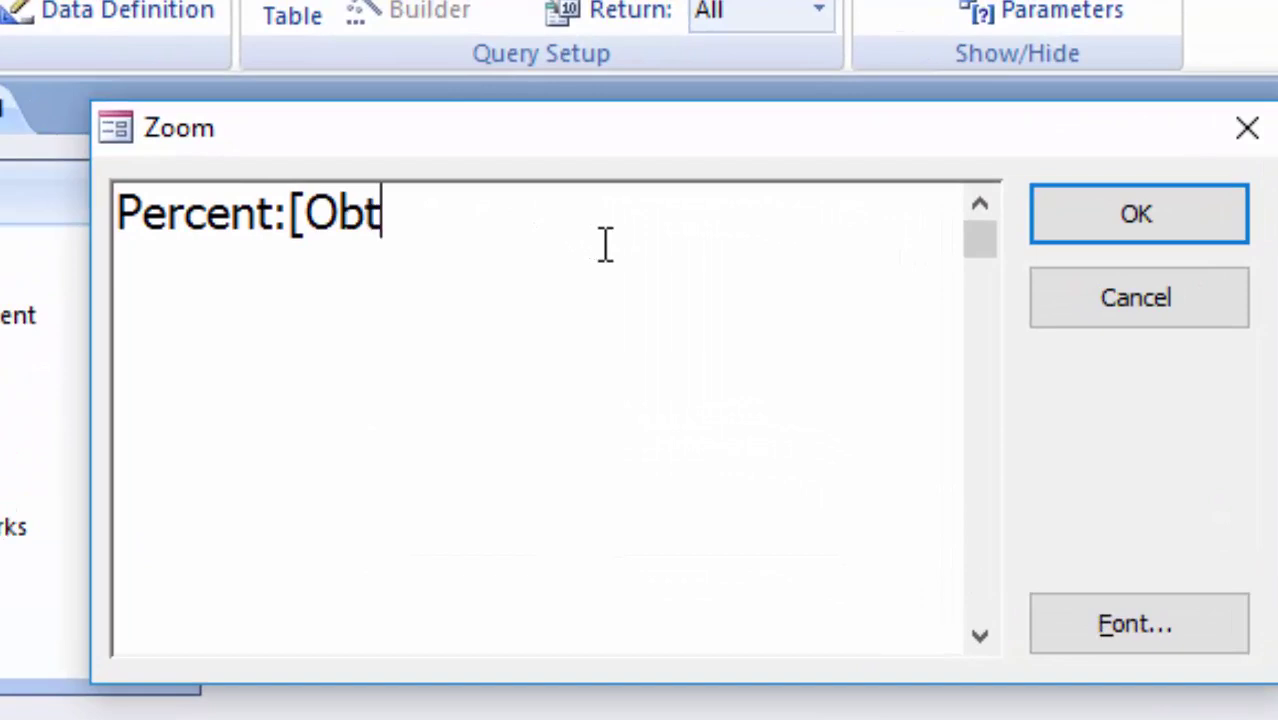
text(ained )
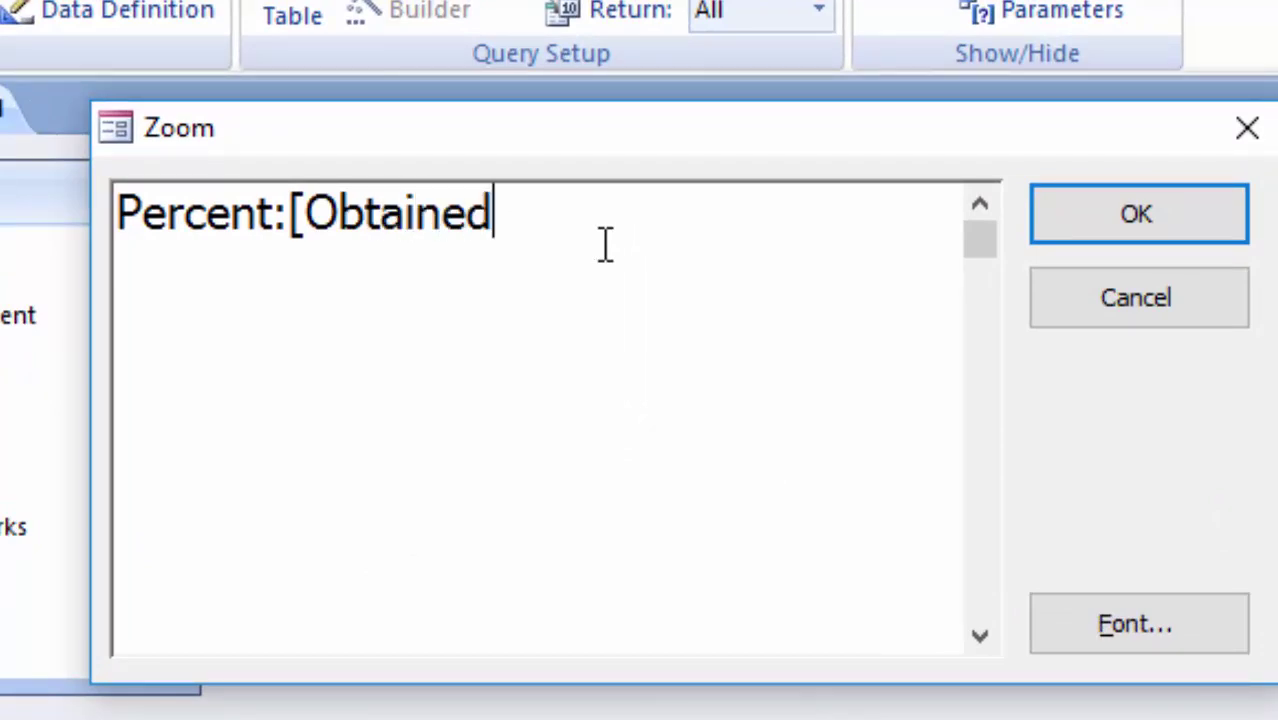
text(M)
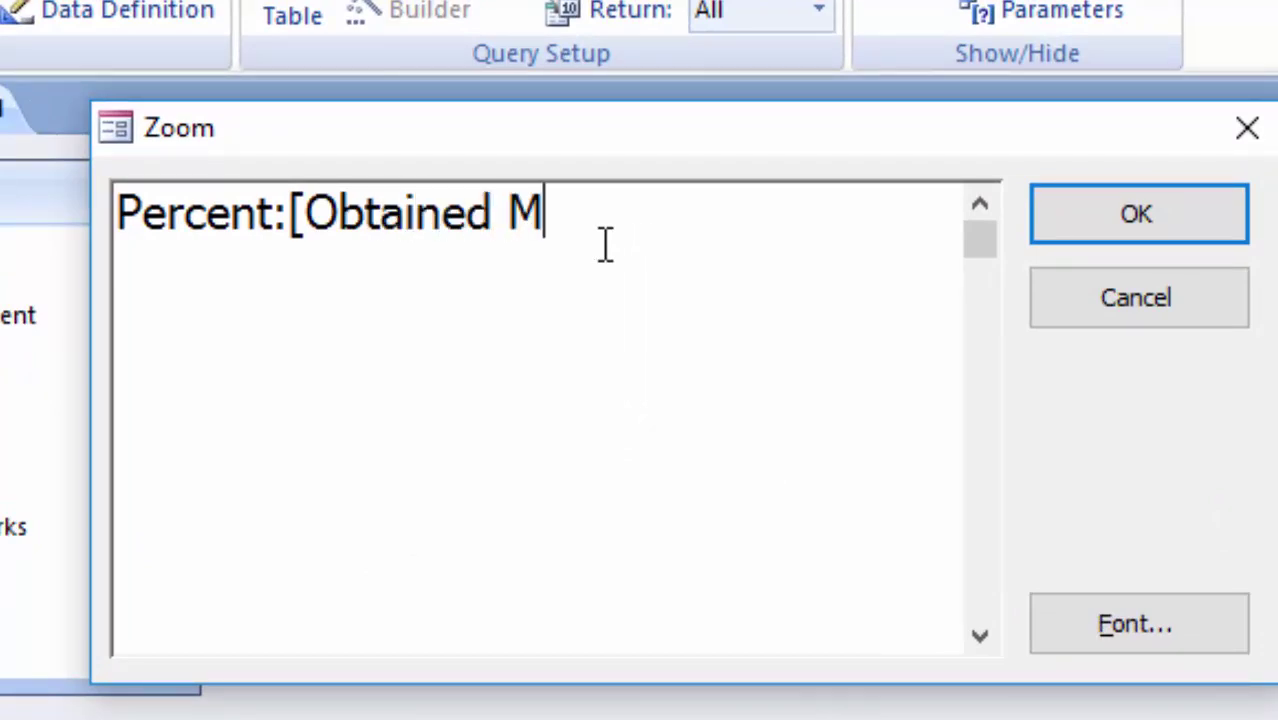
text(arks)
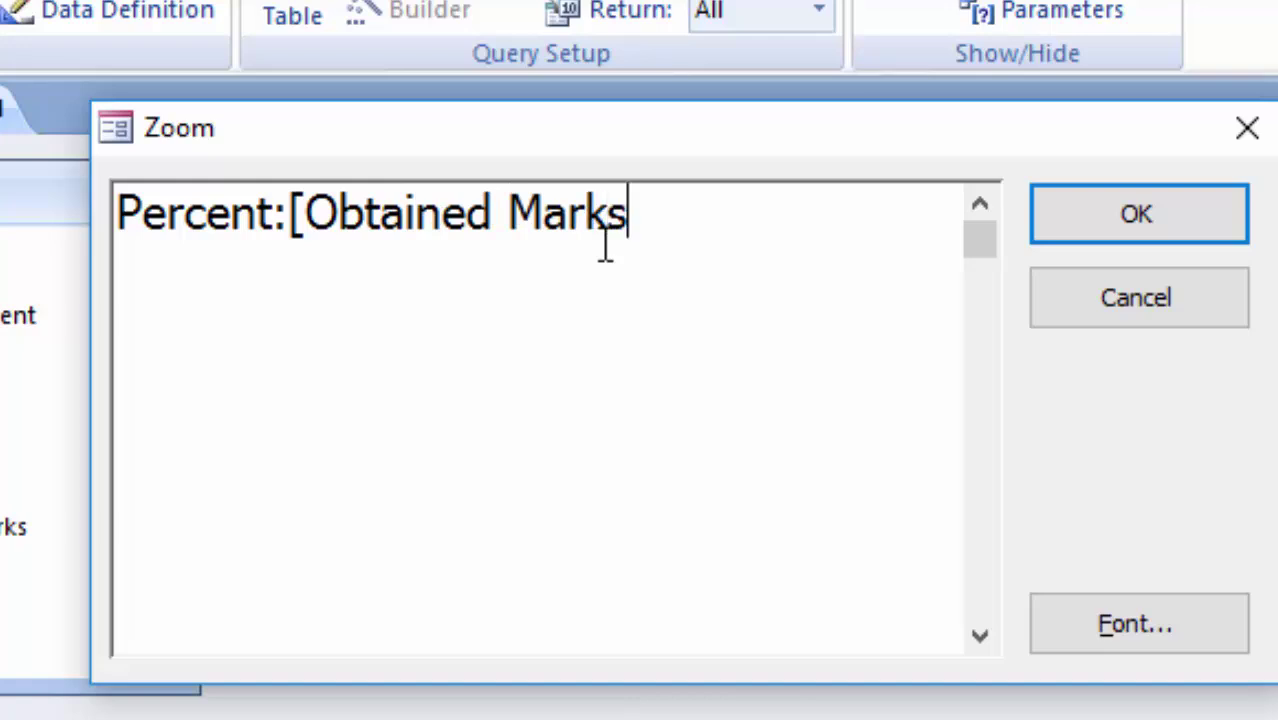
text(])
text(*1)
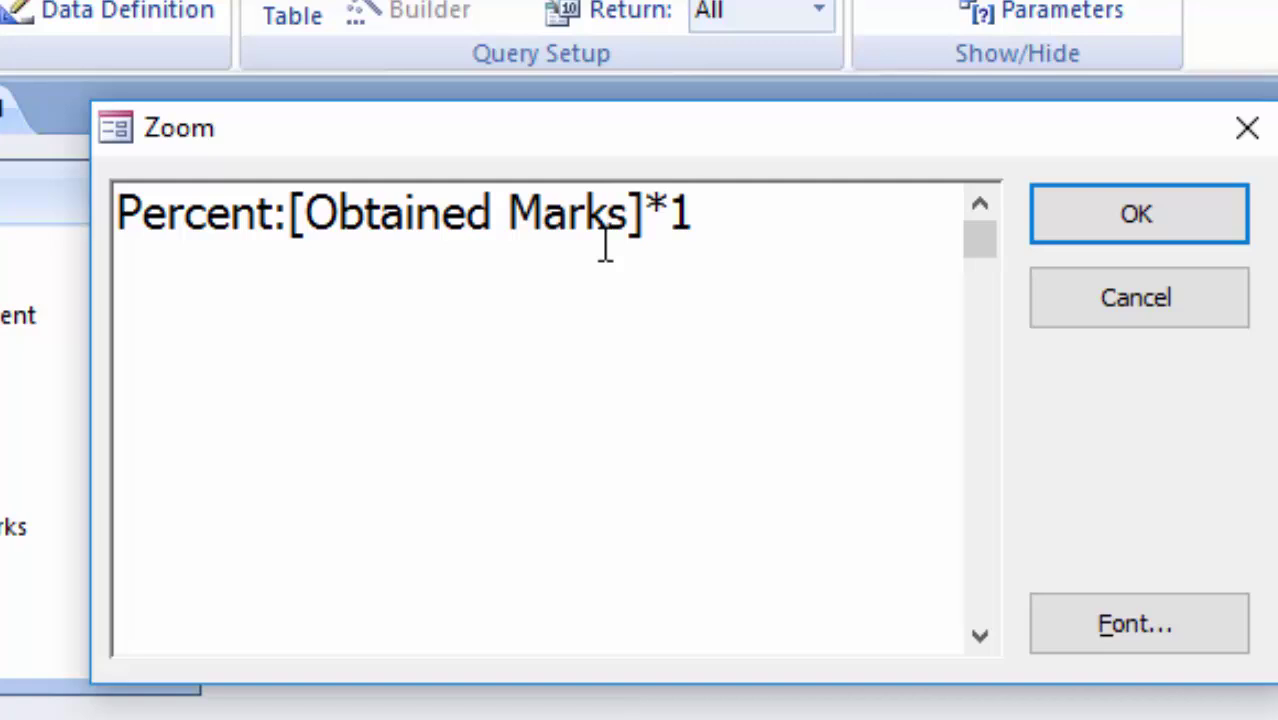
text(00/)
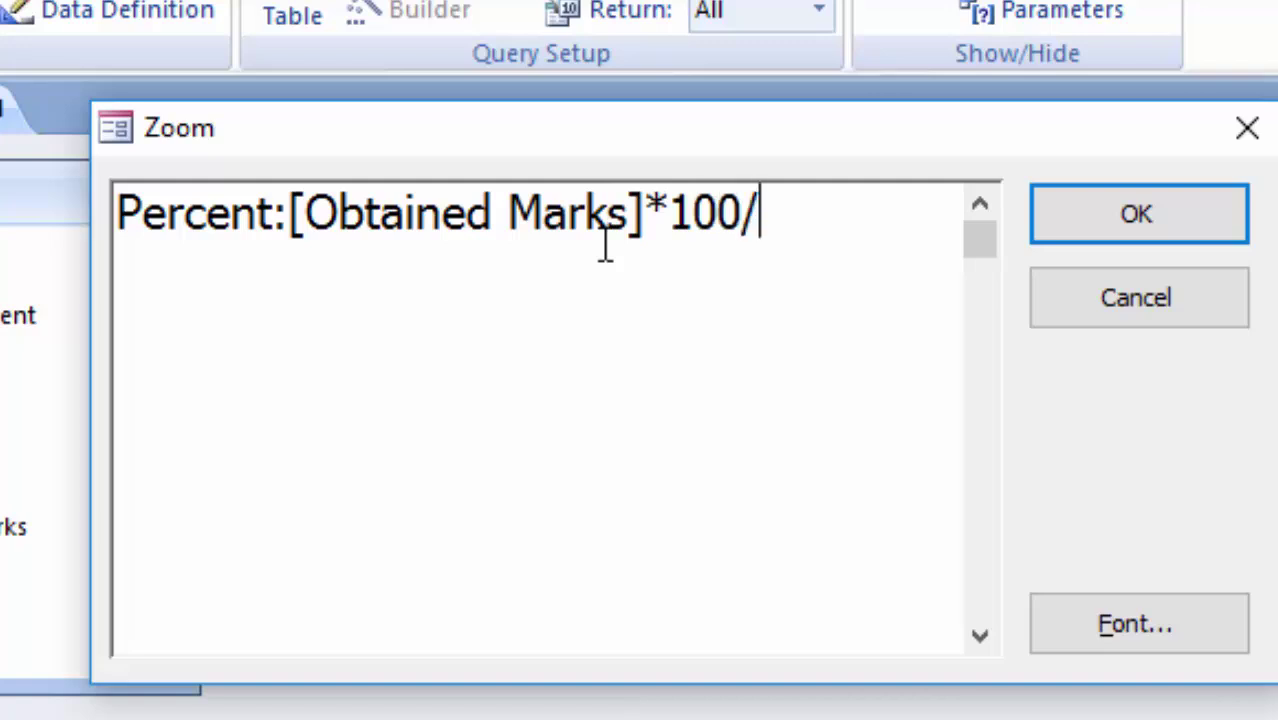
text(500)
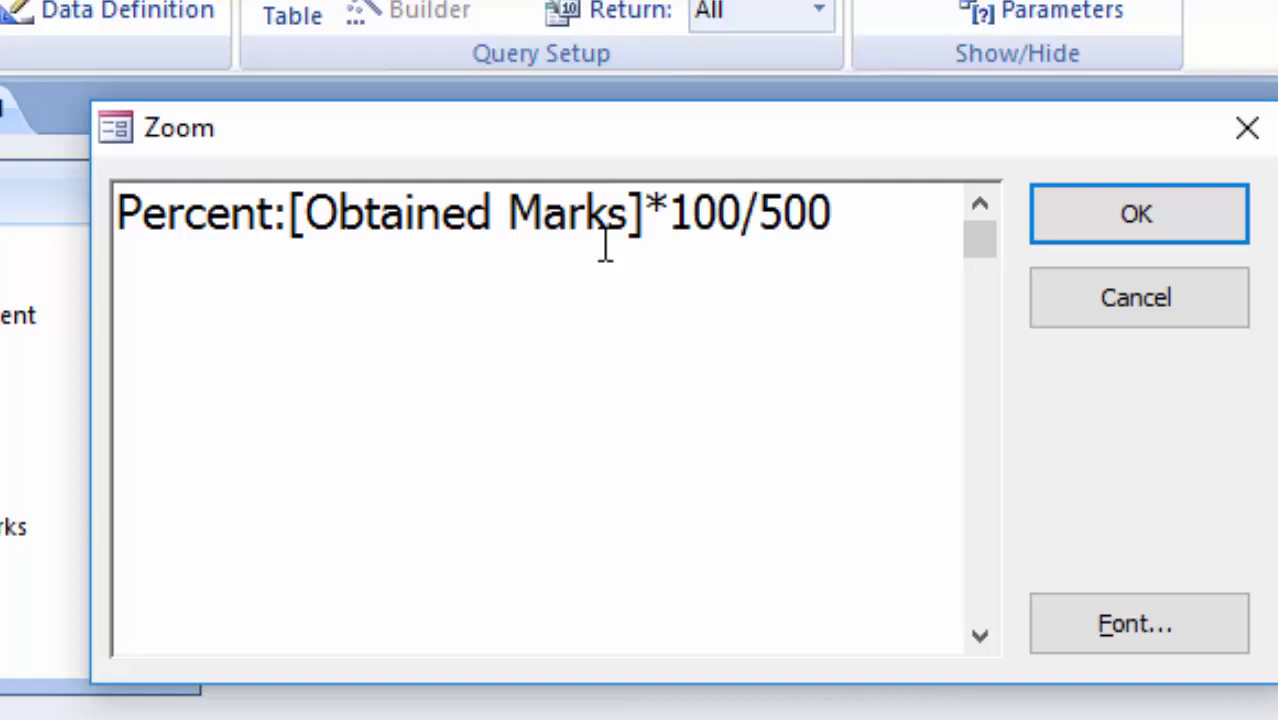
click(1199, 230)
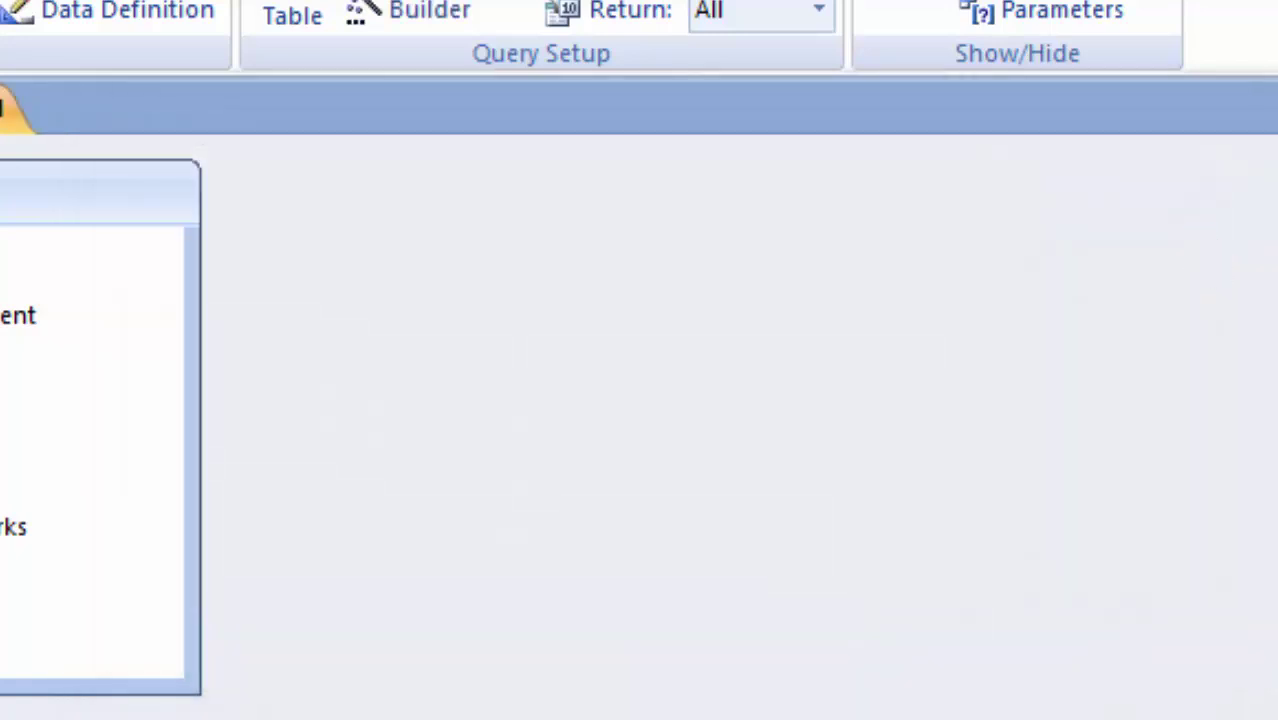
Set the Average column expression to Average:[Obtained Marks]/5
right_click(1100, 452)
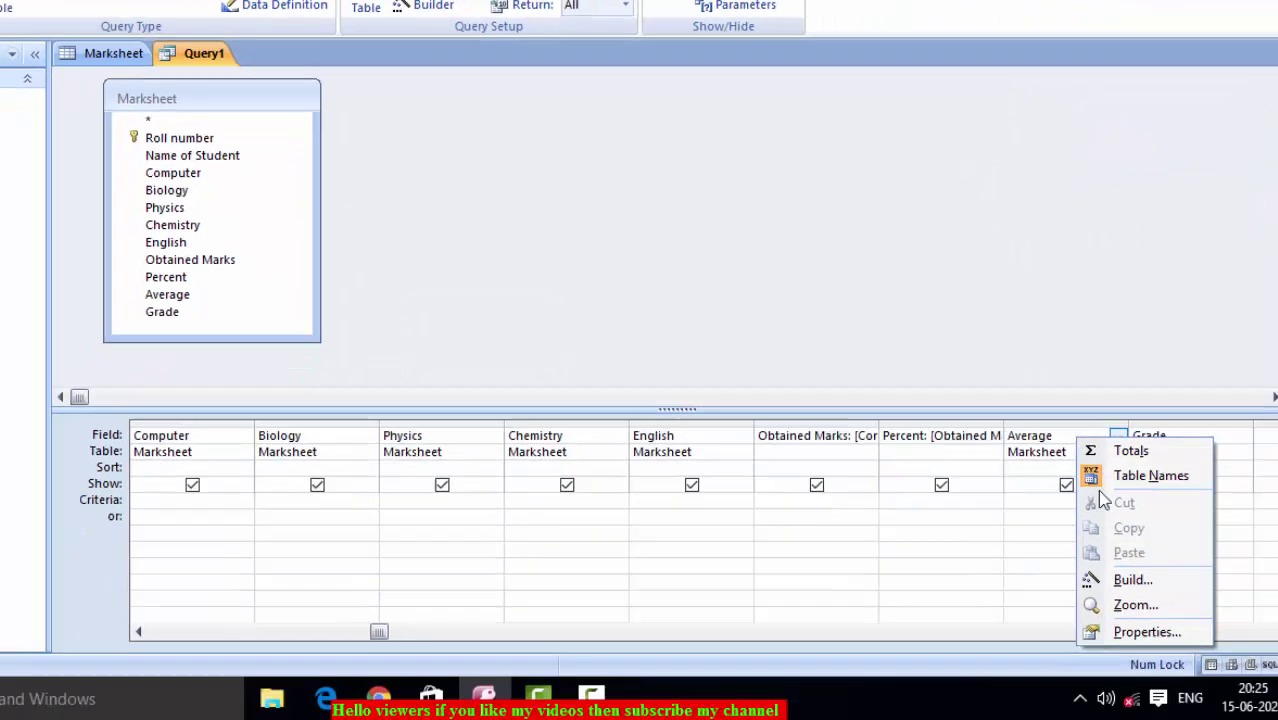
click(1150, 622)
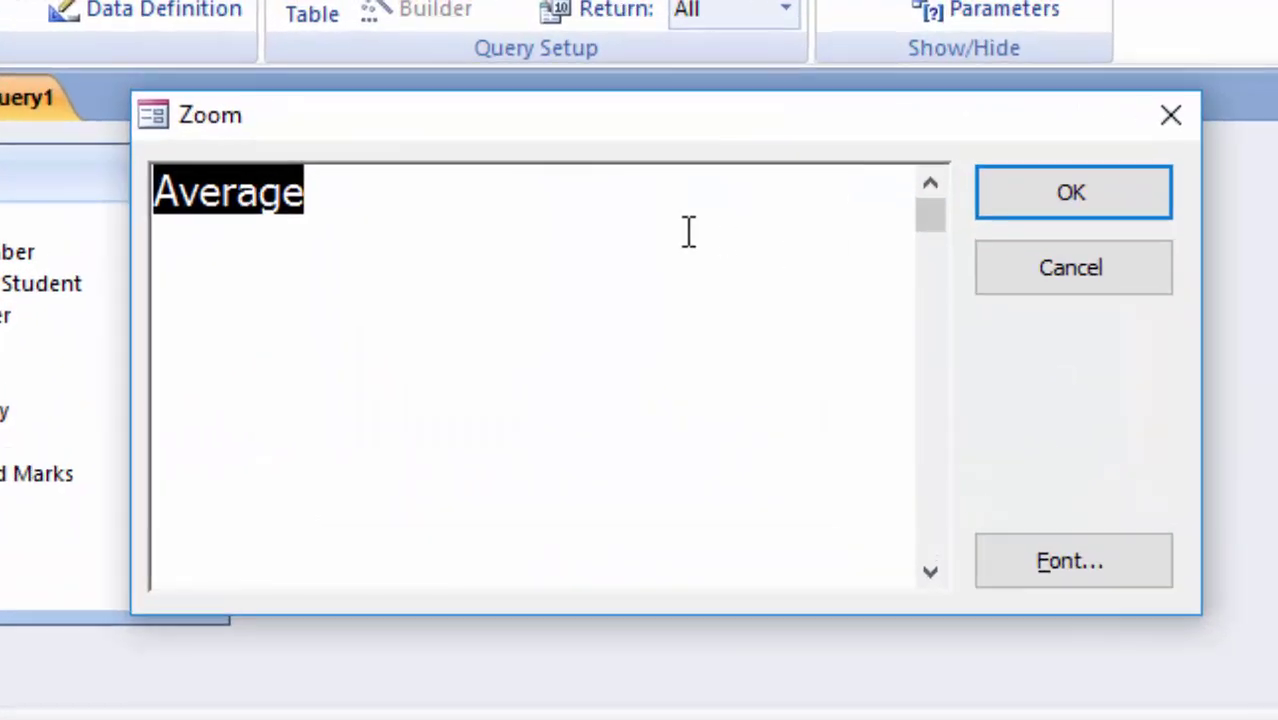
click(628, 179)
text(:)
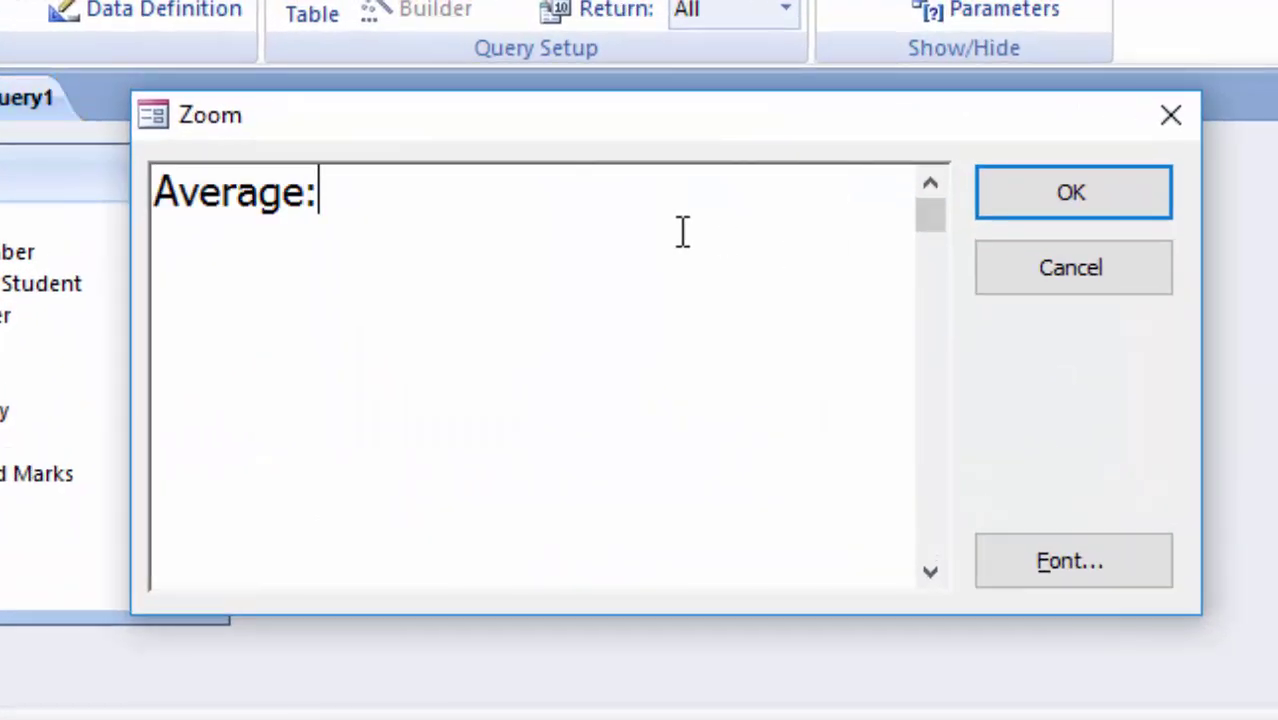
text([)
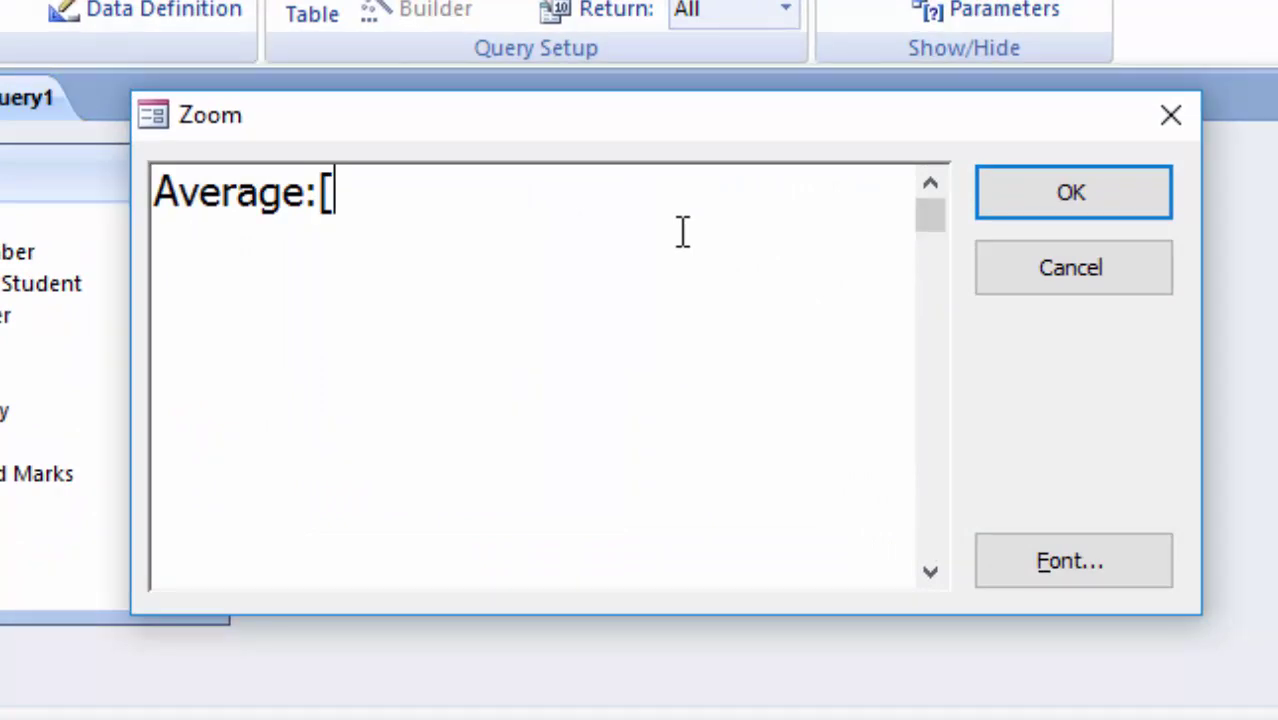
text(Ob)
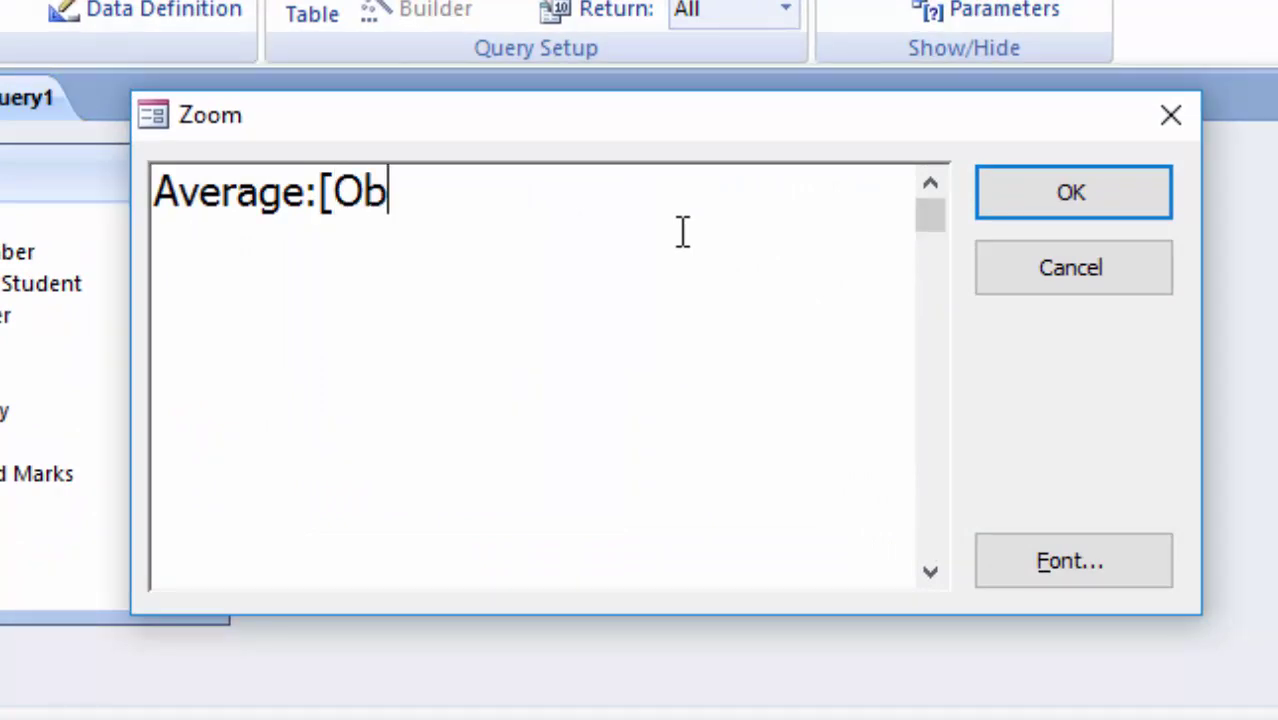
text(taine)
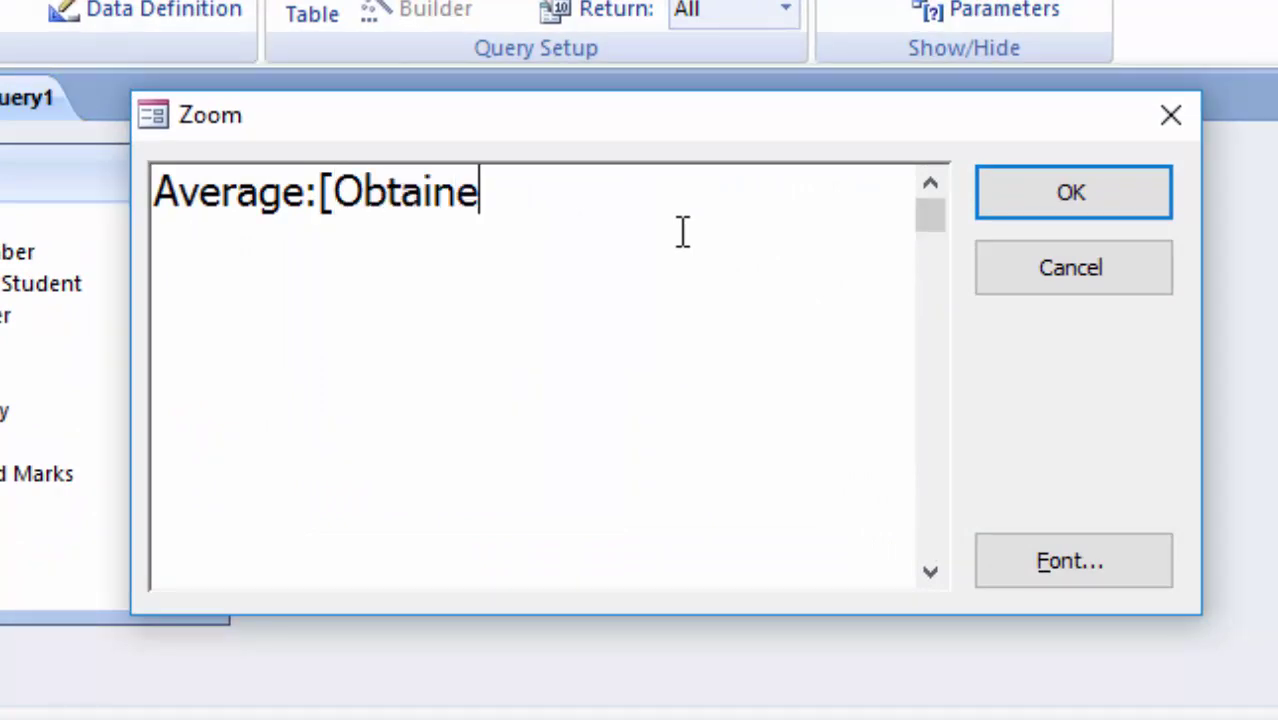
text(d Ma)
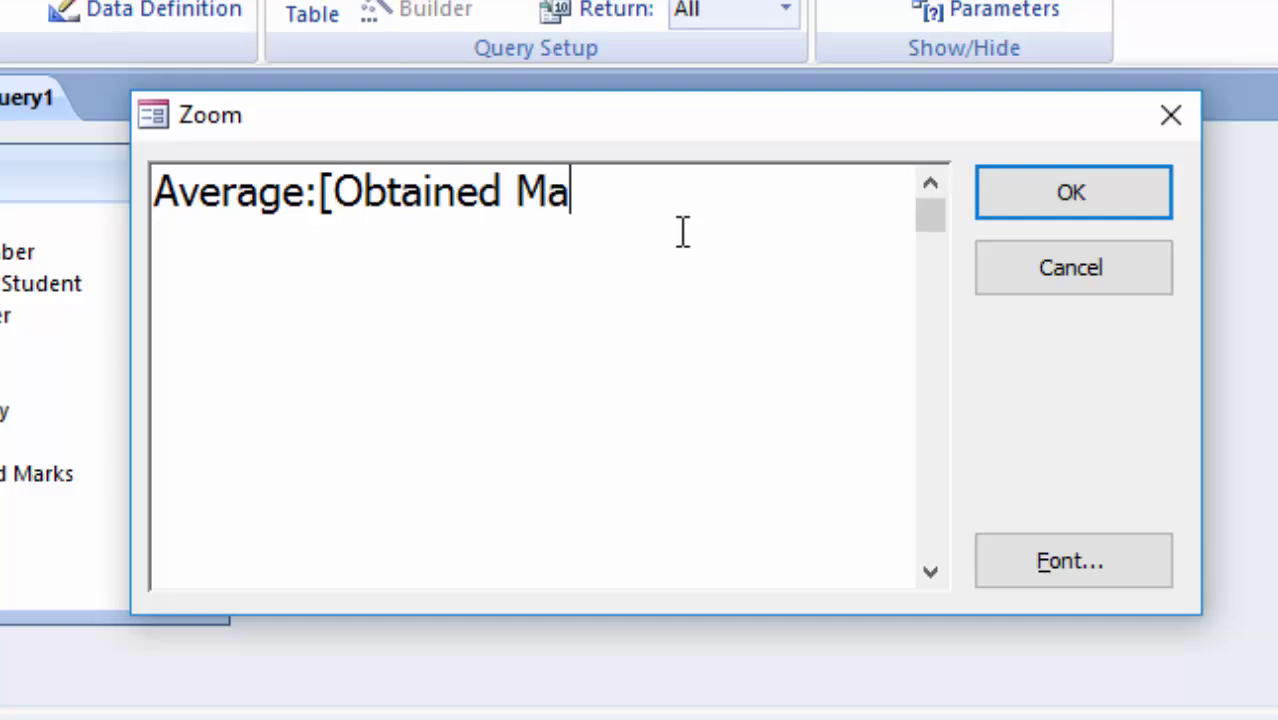
text(rks])
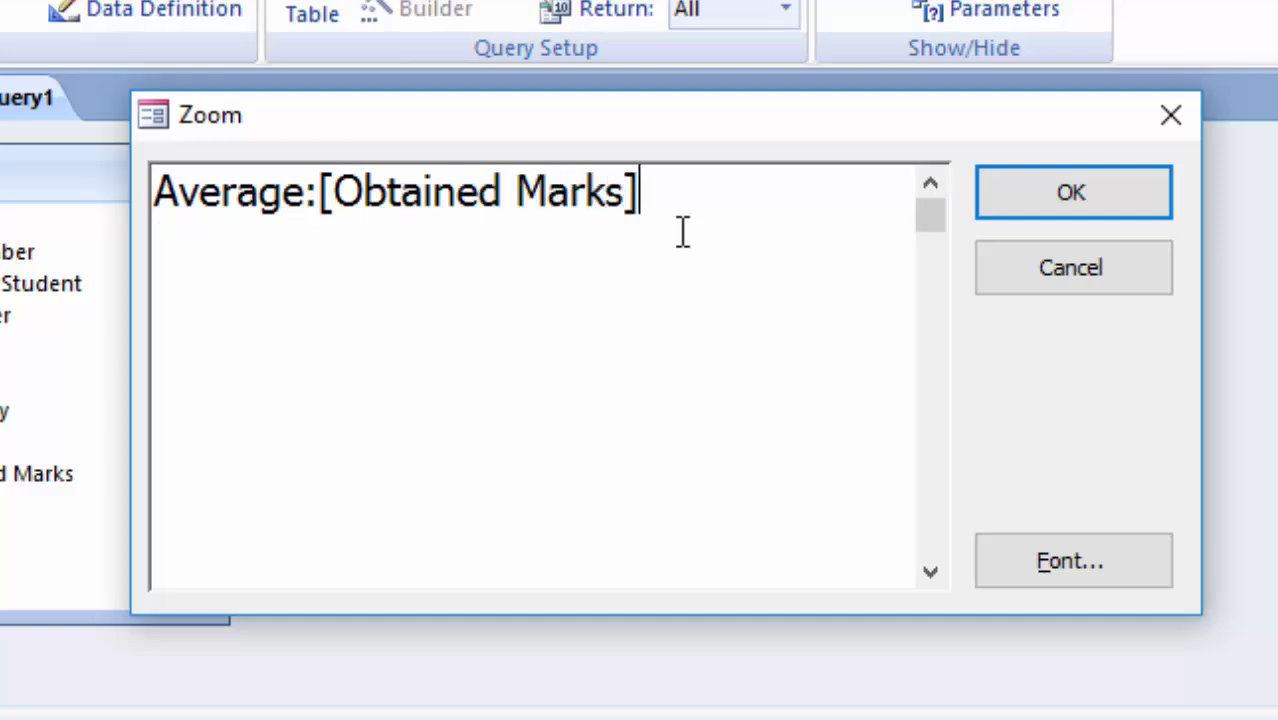
text(/5)
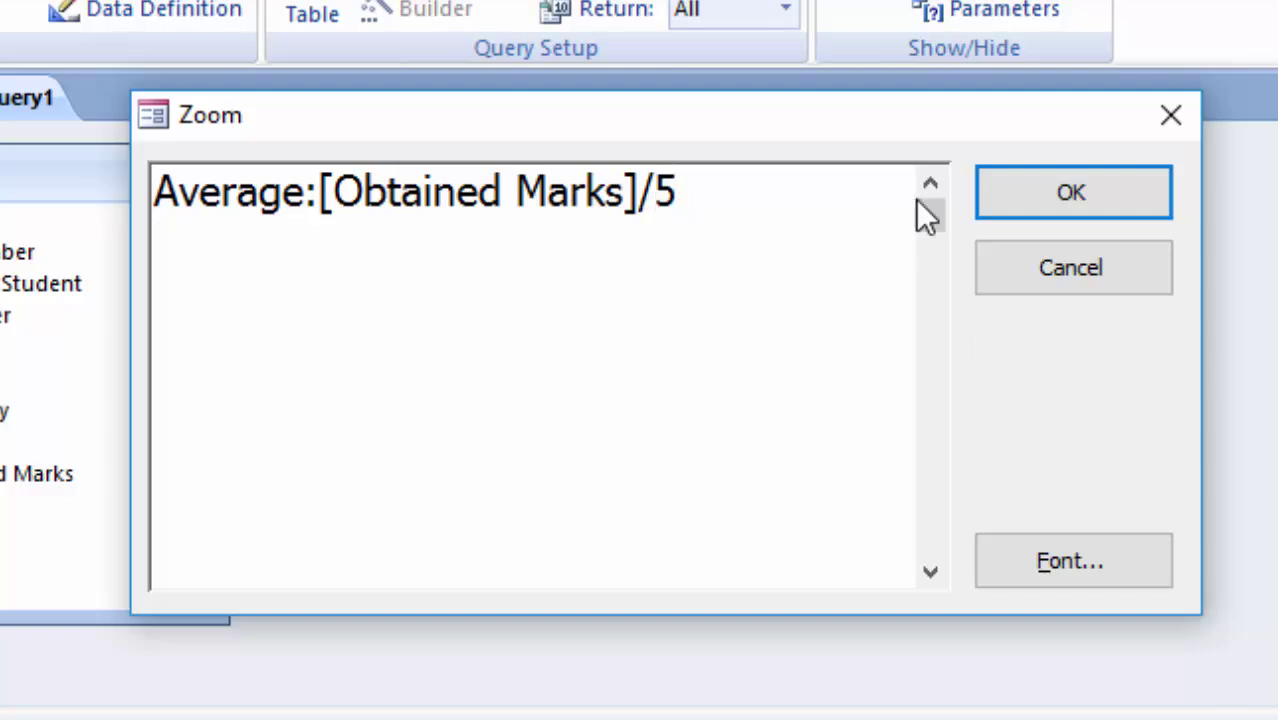
click(1082, 190)
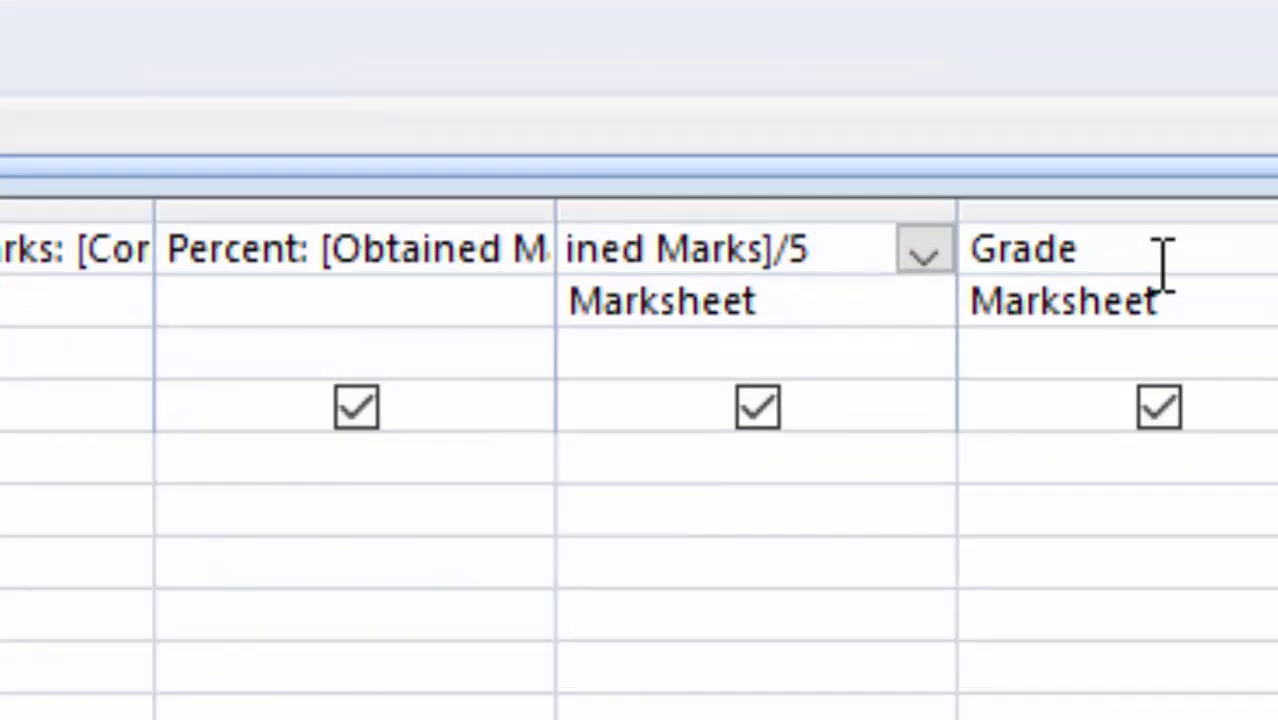
click(1250, 551)
Start the Grade iif expression: S when Average is at least 85, A at least 75
right_click(1253, 548)
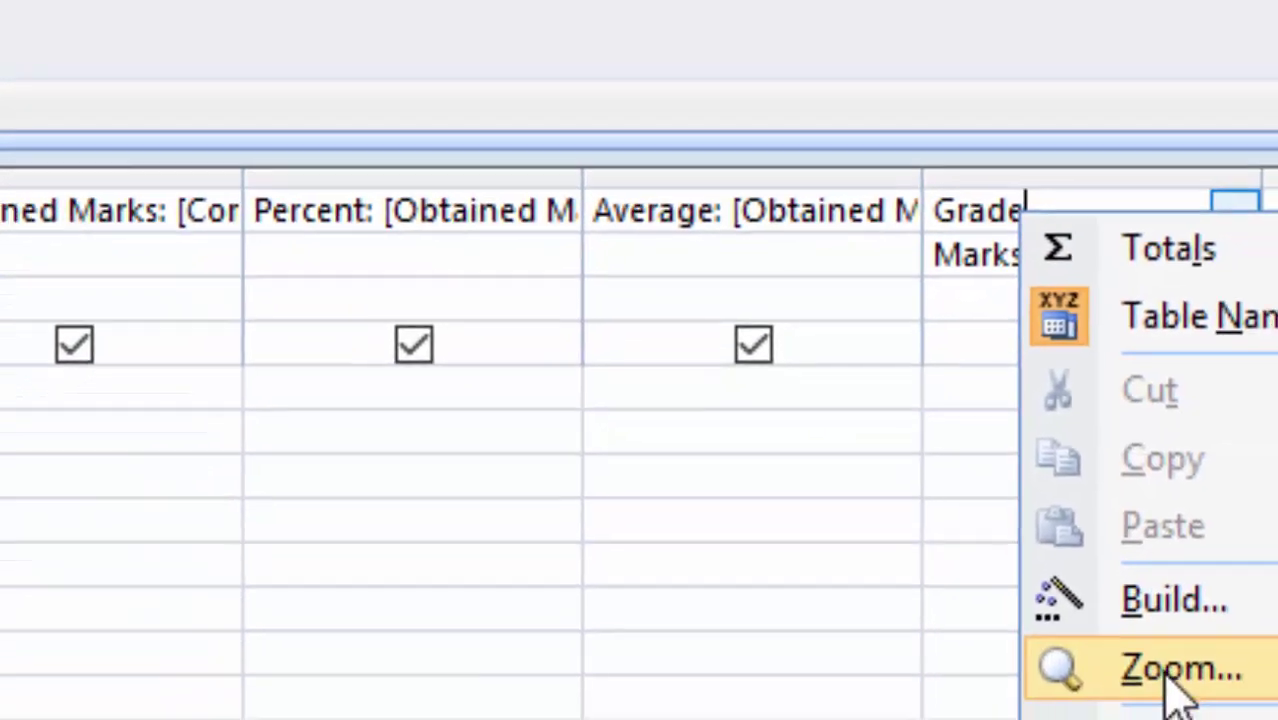
click(1235, 718)
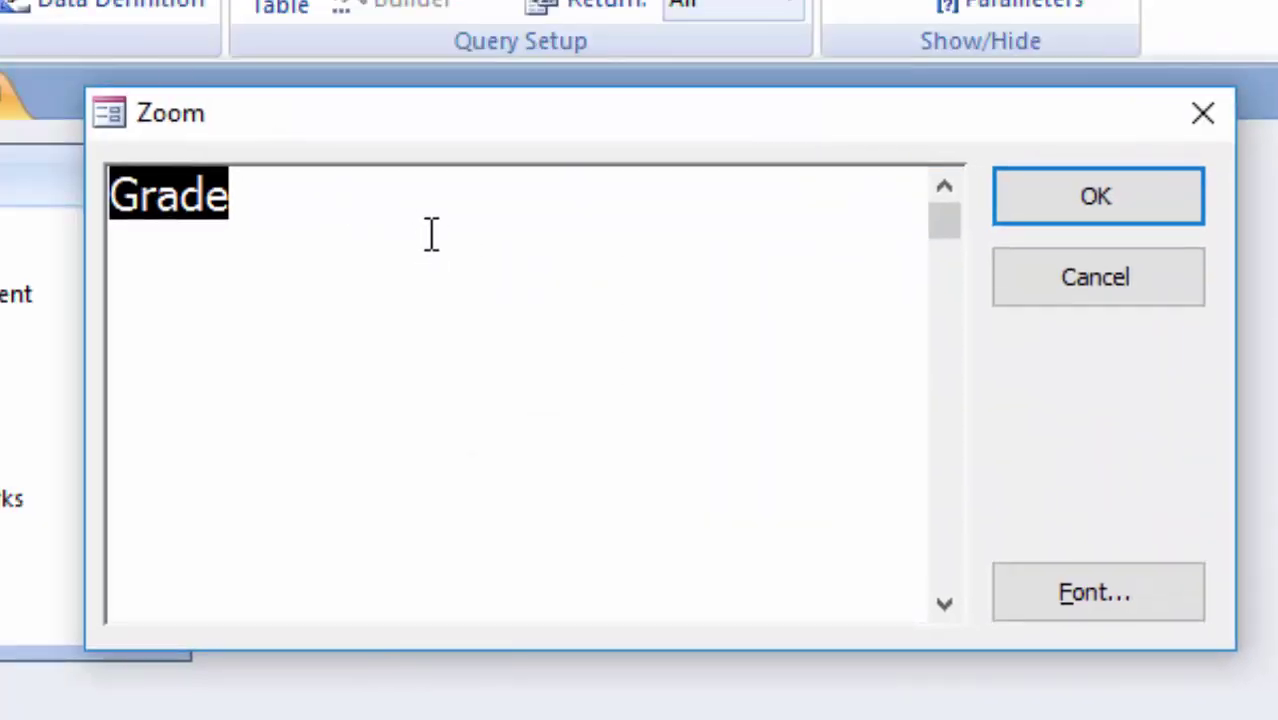
click(431, 214)
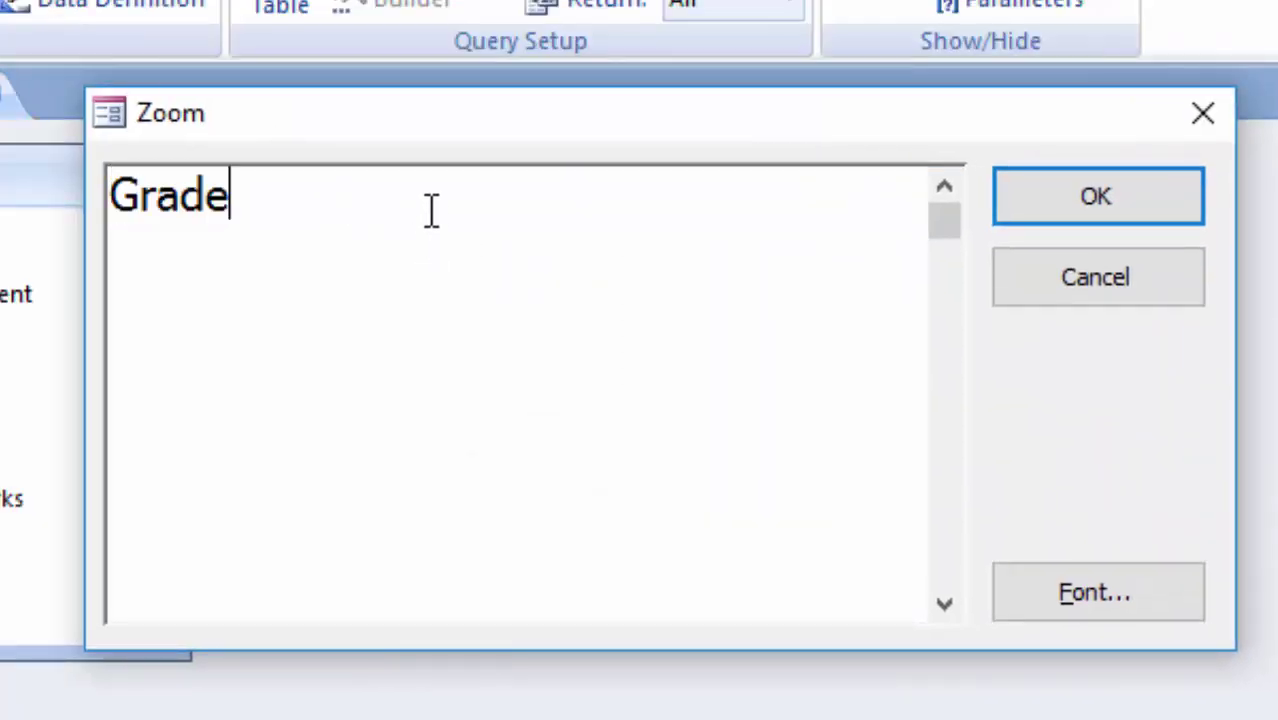
text(:)
text(iif)
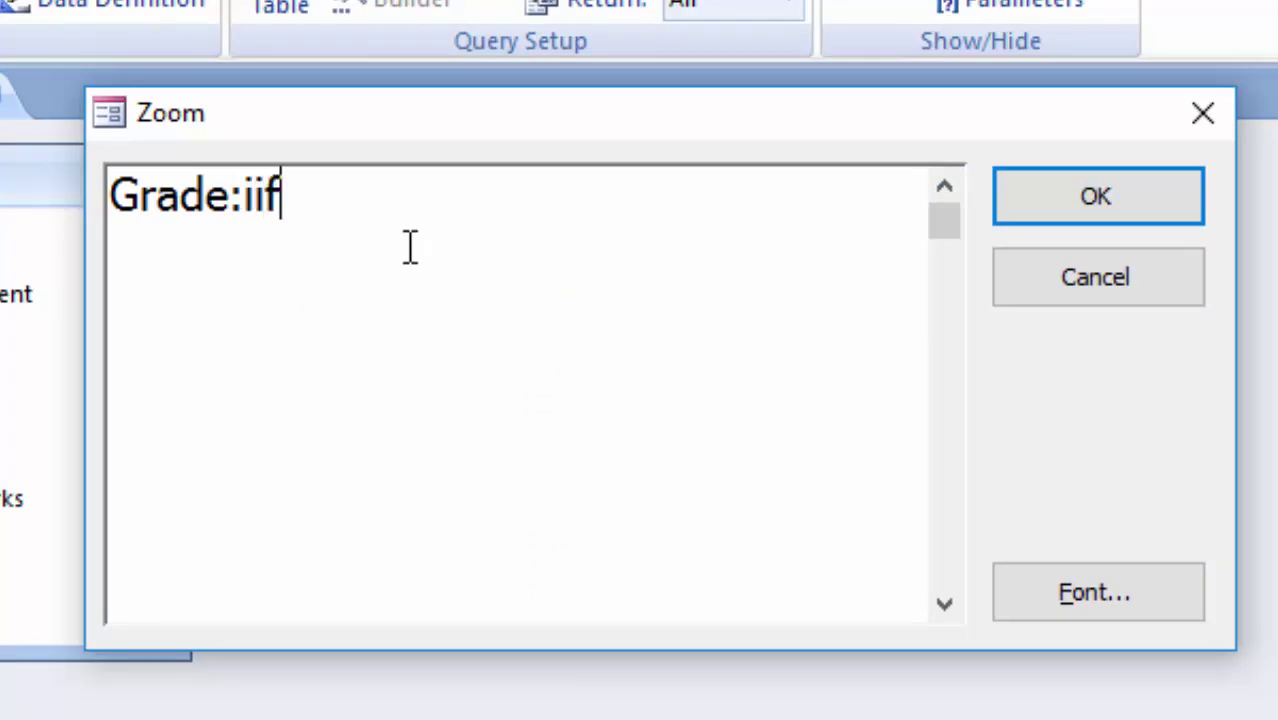
text(()
text([)
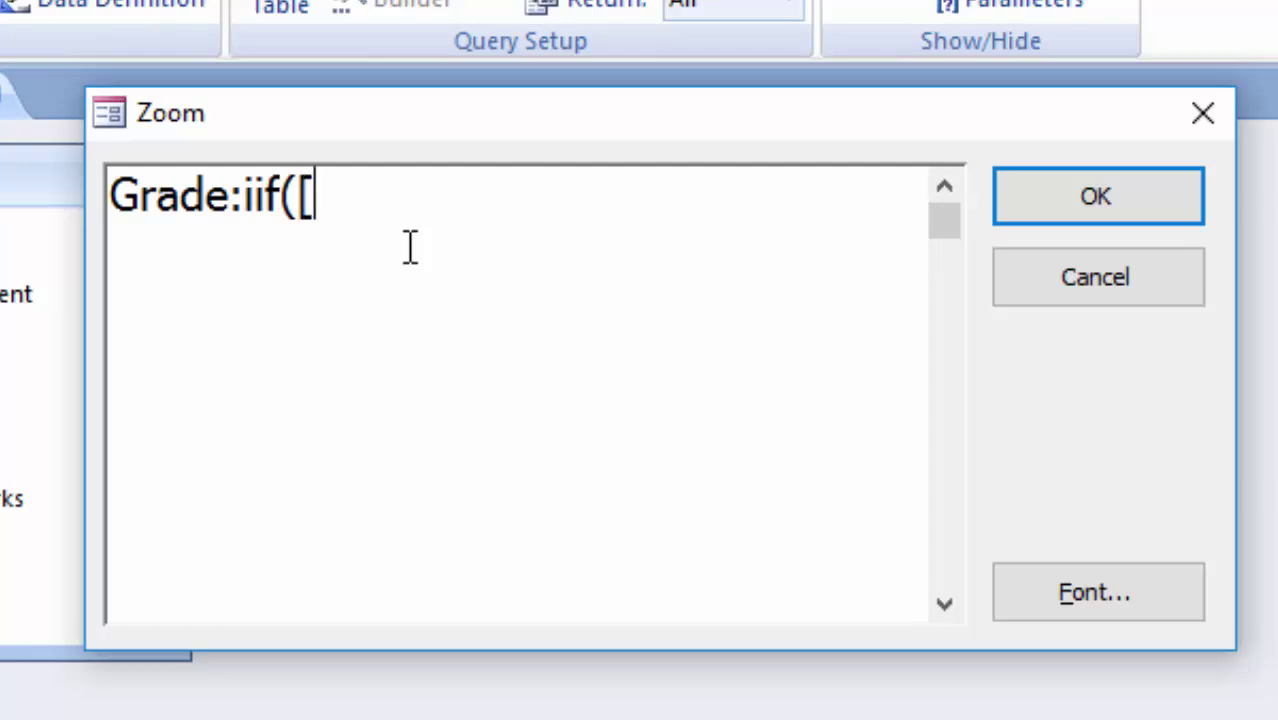
text(Aver)
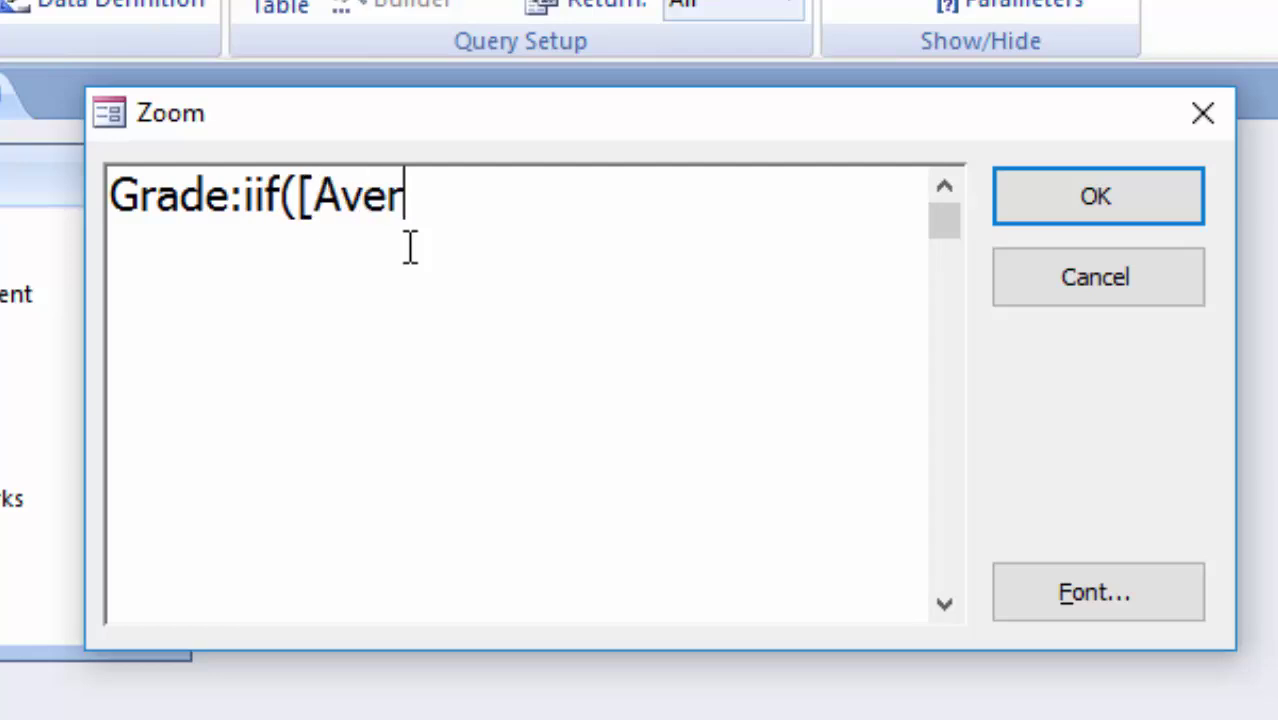
text(age)
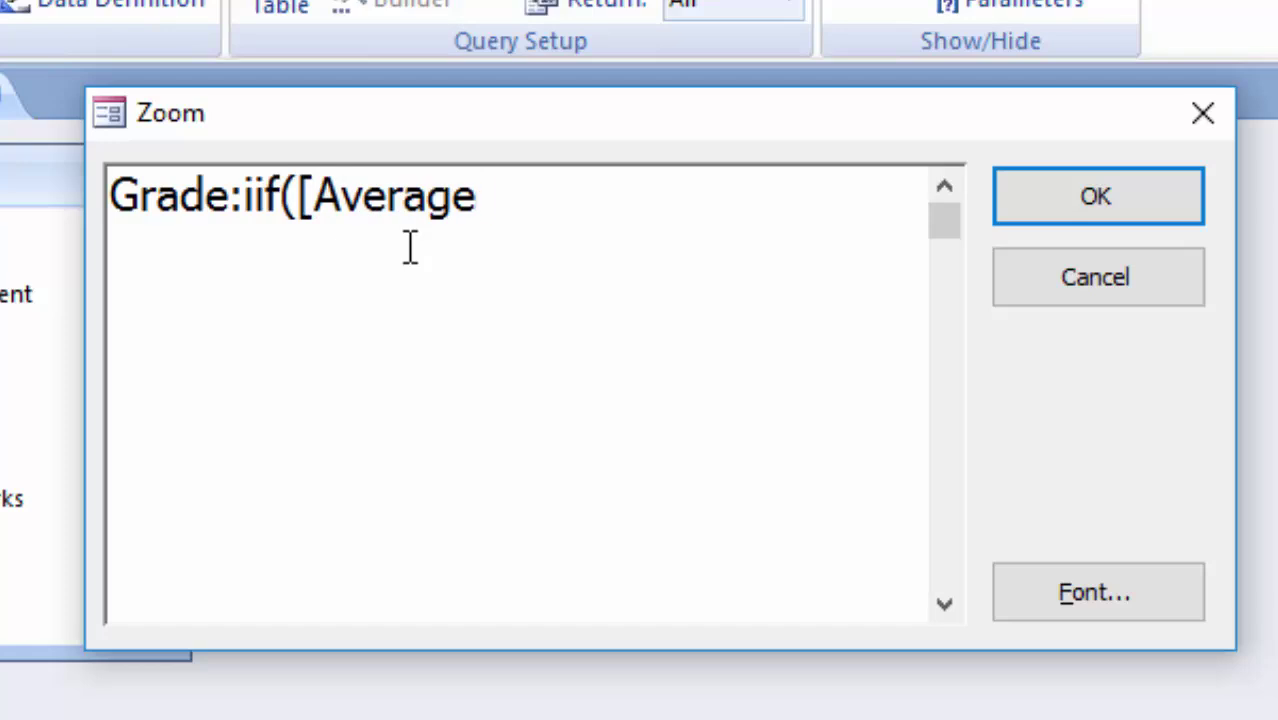
text(]>=)
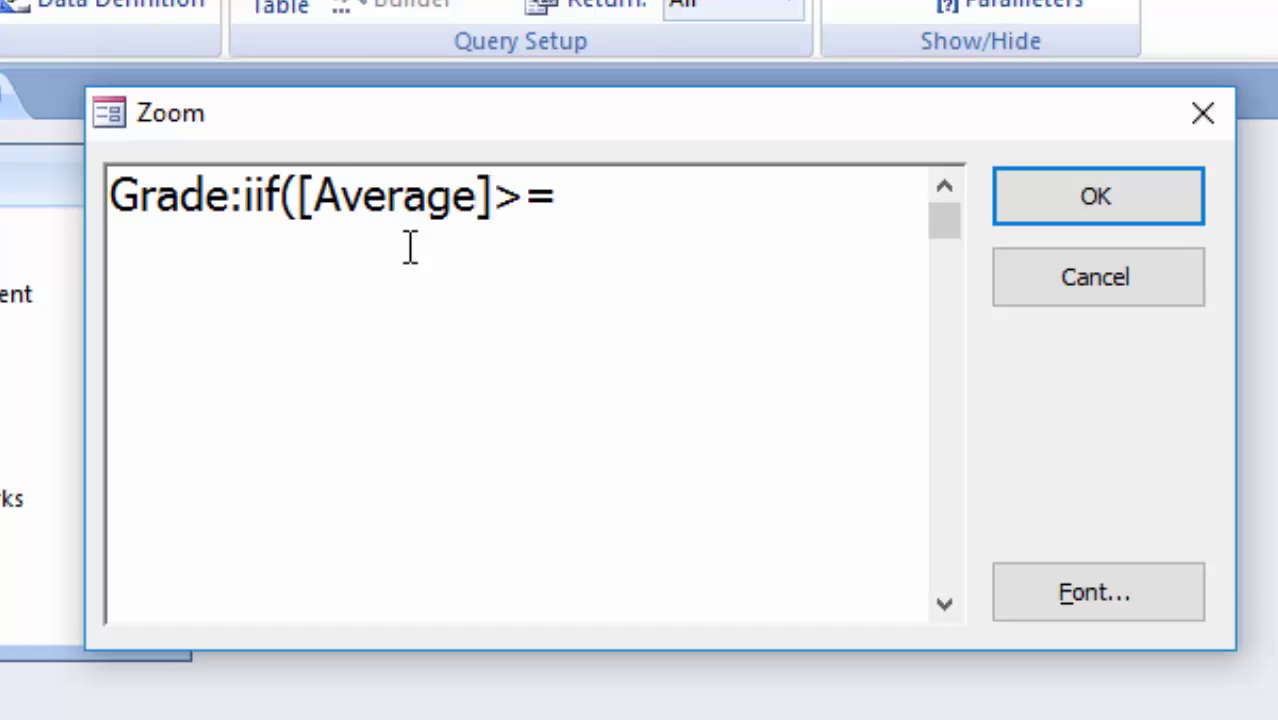
text(8)
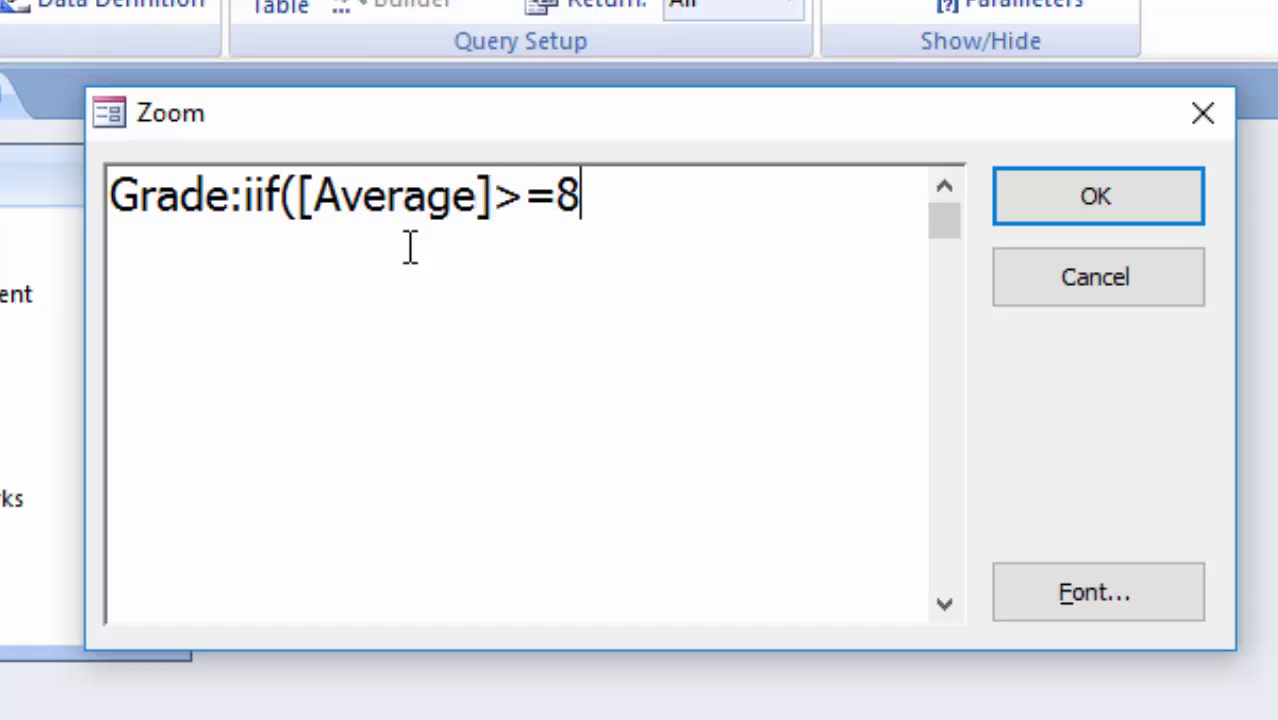
text(5,")
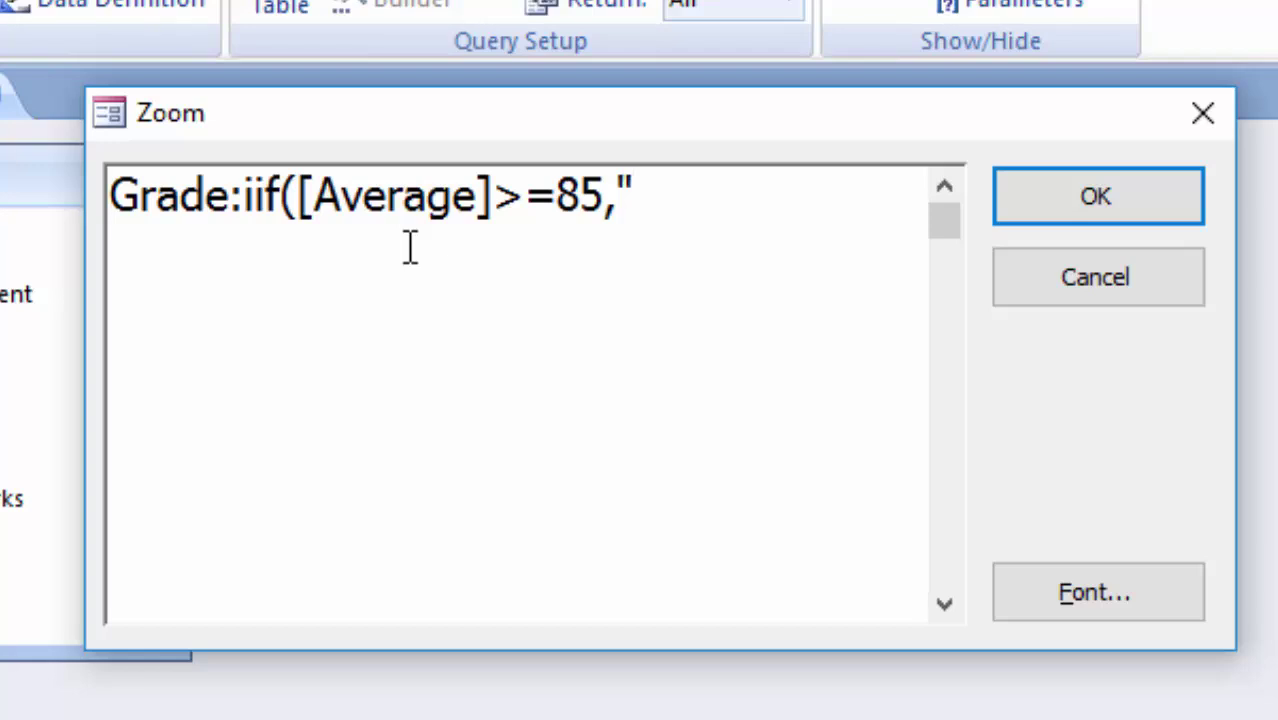
text(S",)
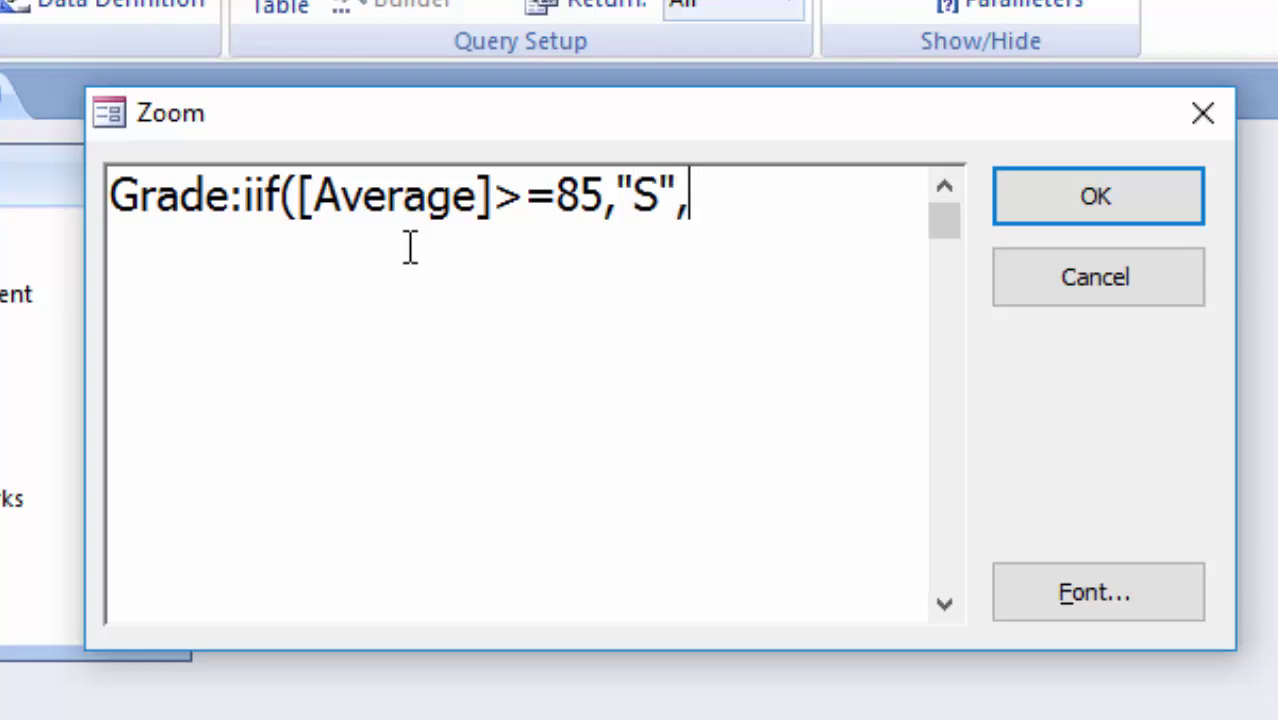
text(iif()
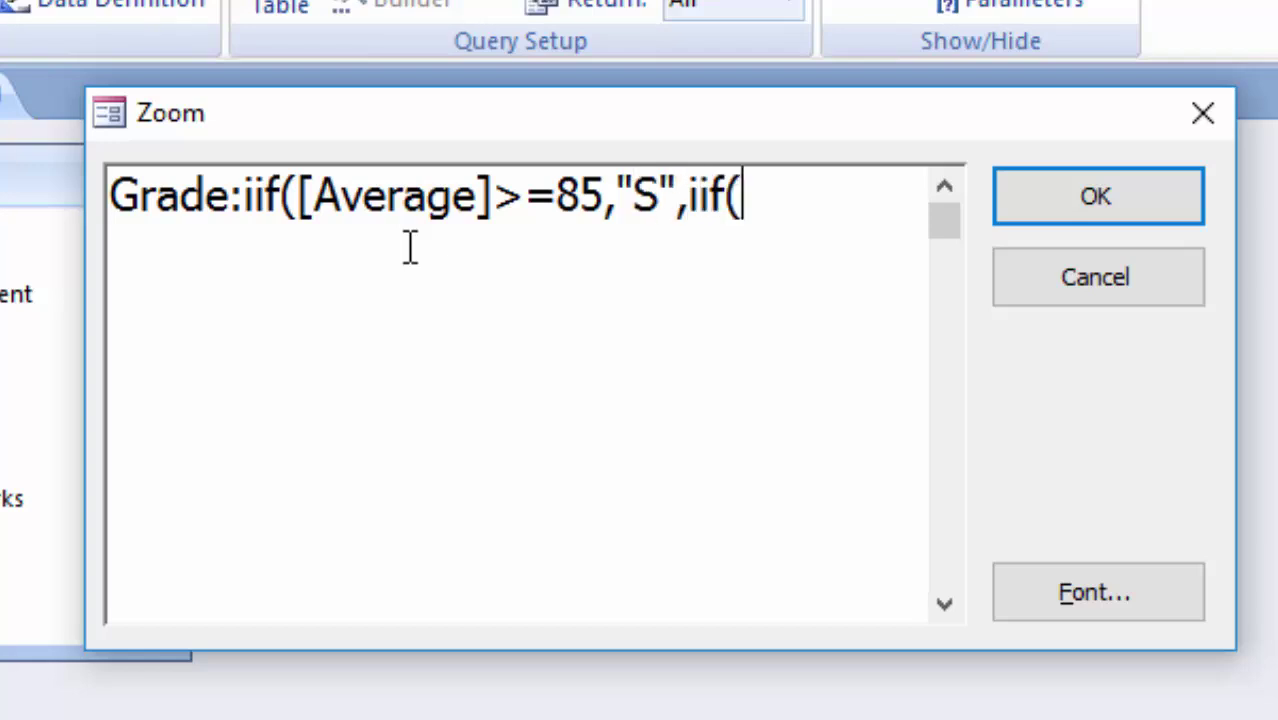
text([)
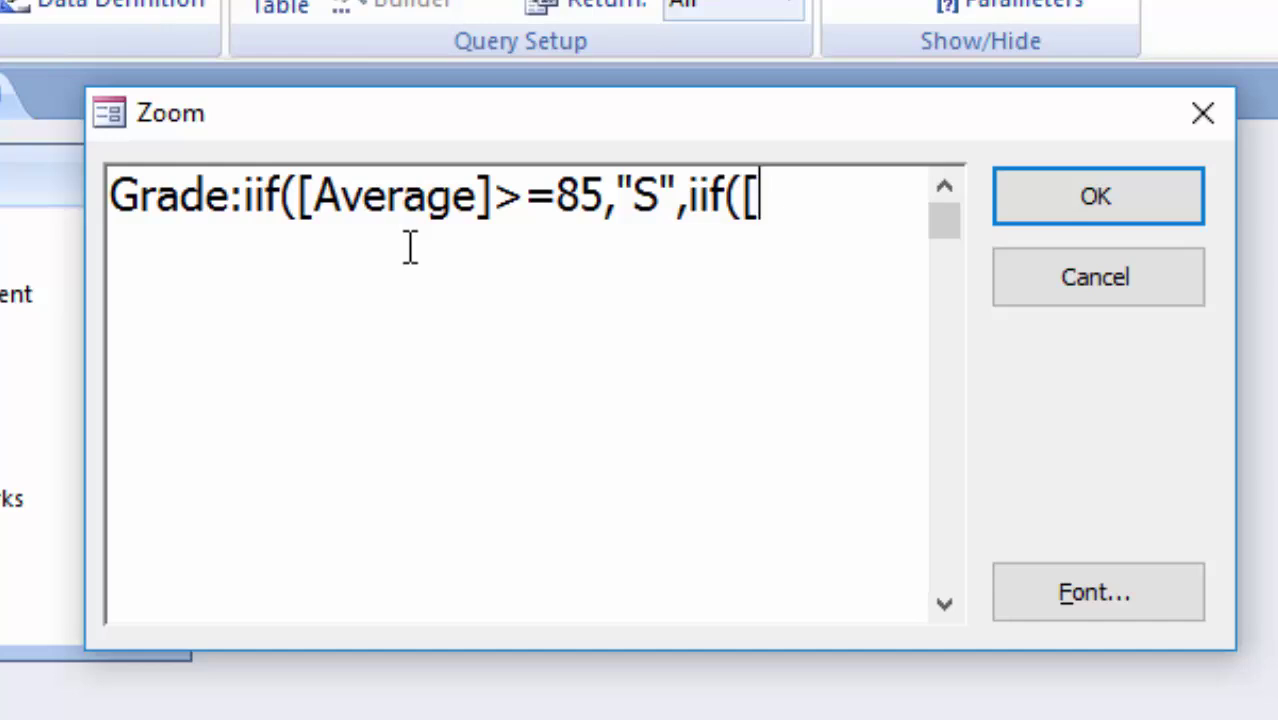
text(A)
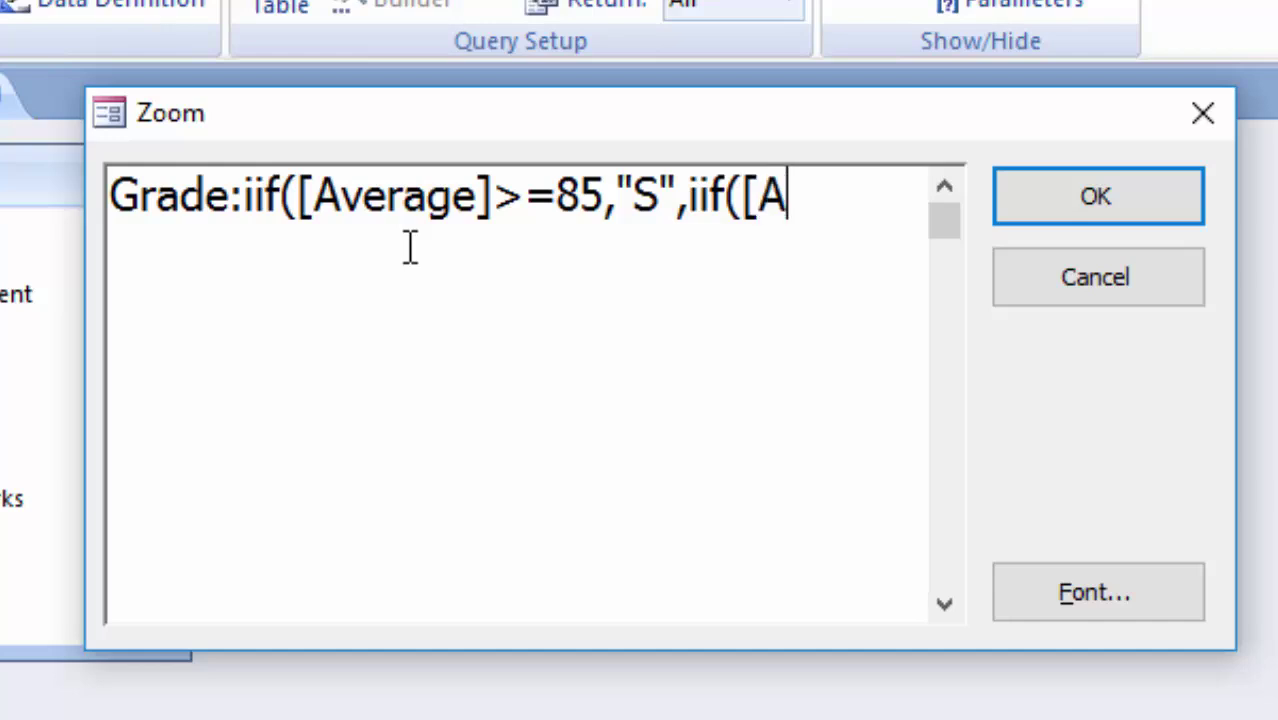
text(vera)
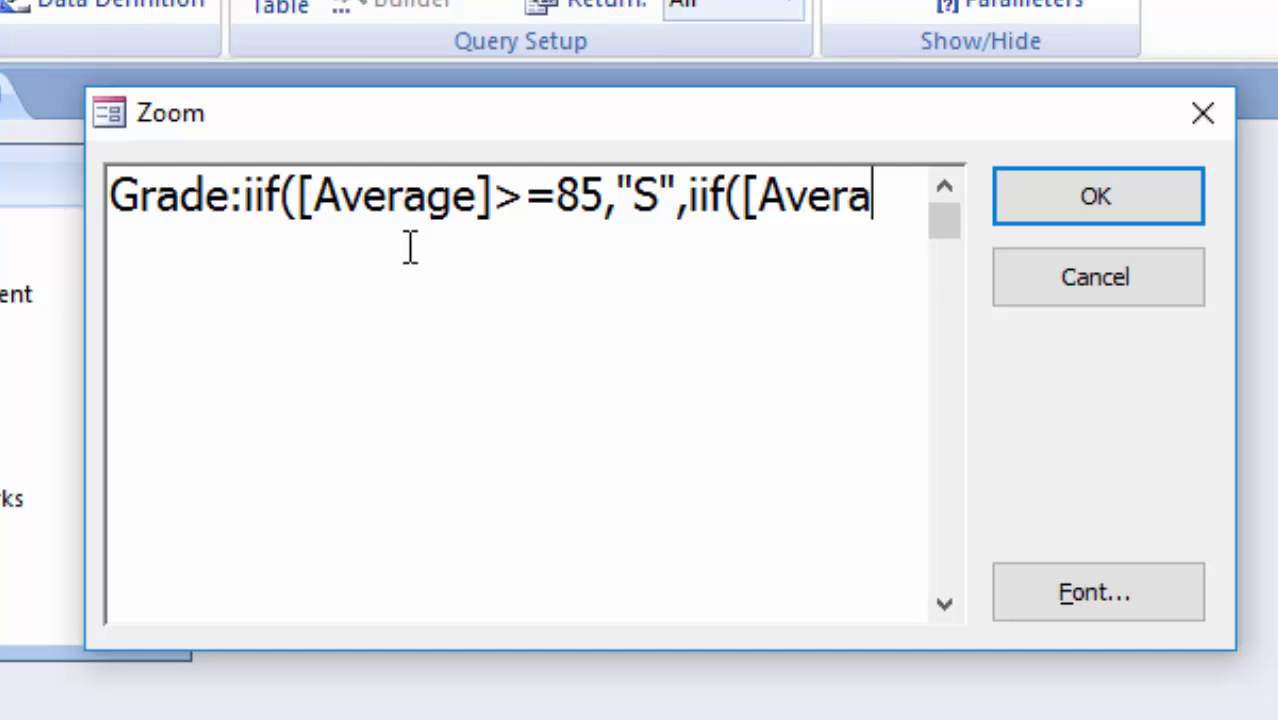
text(ge])
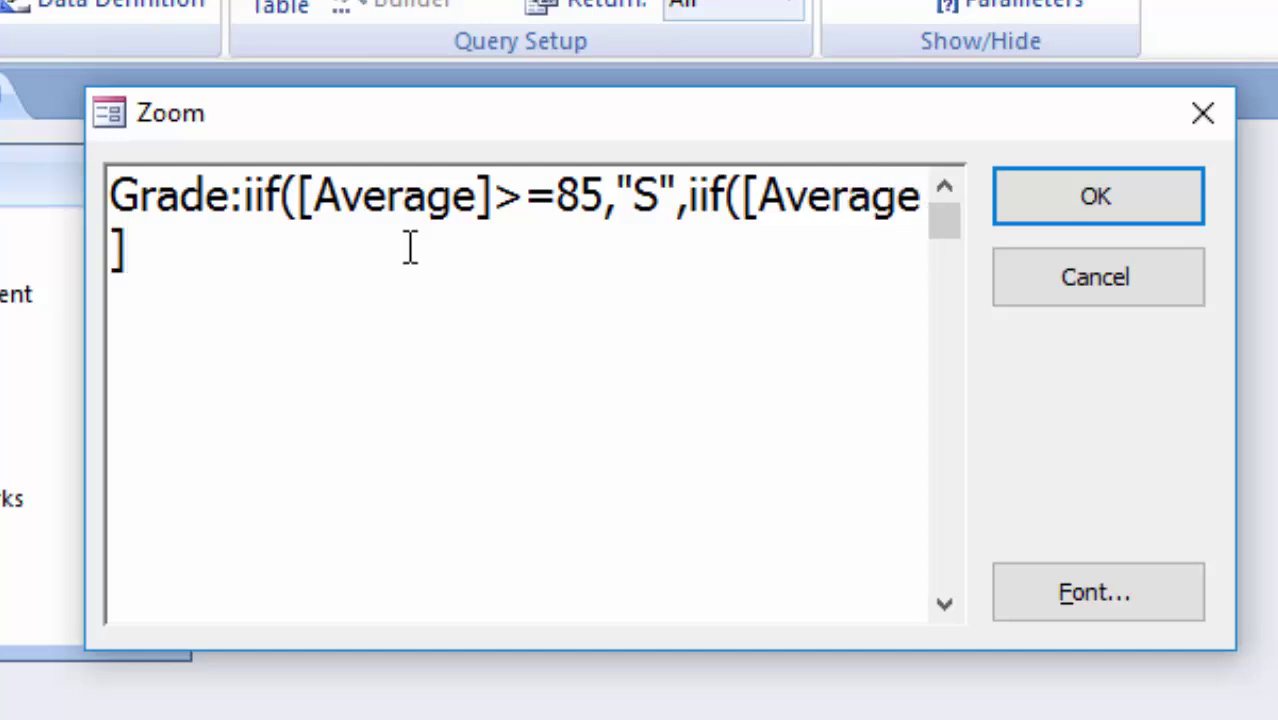
text(>=75)
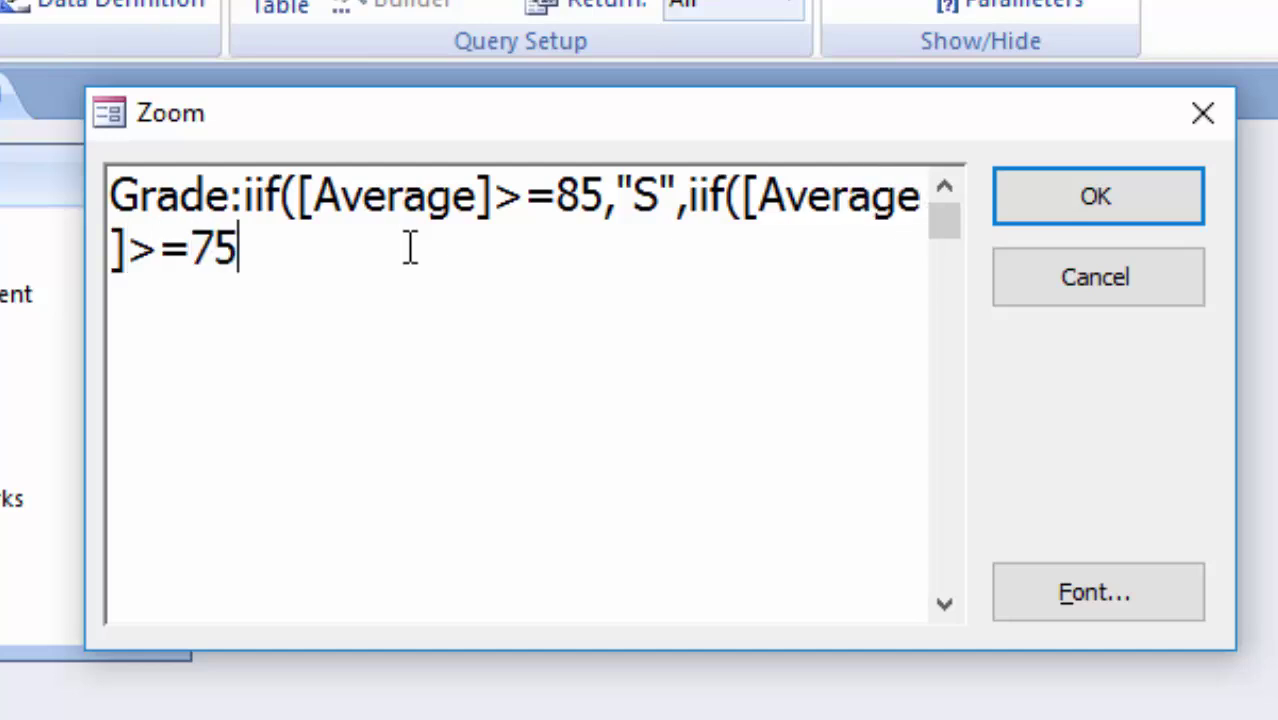
text(,")
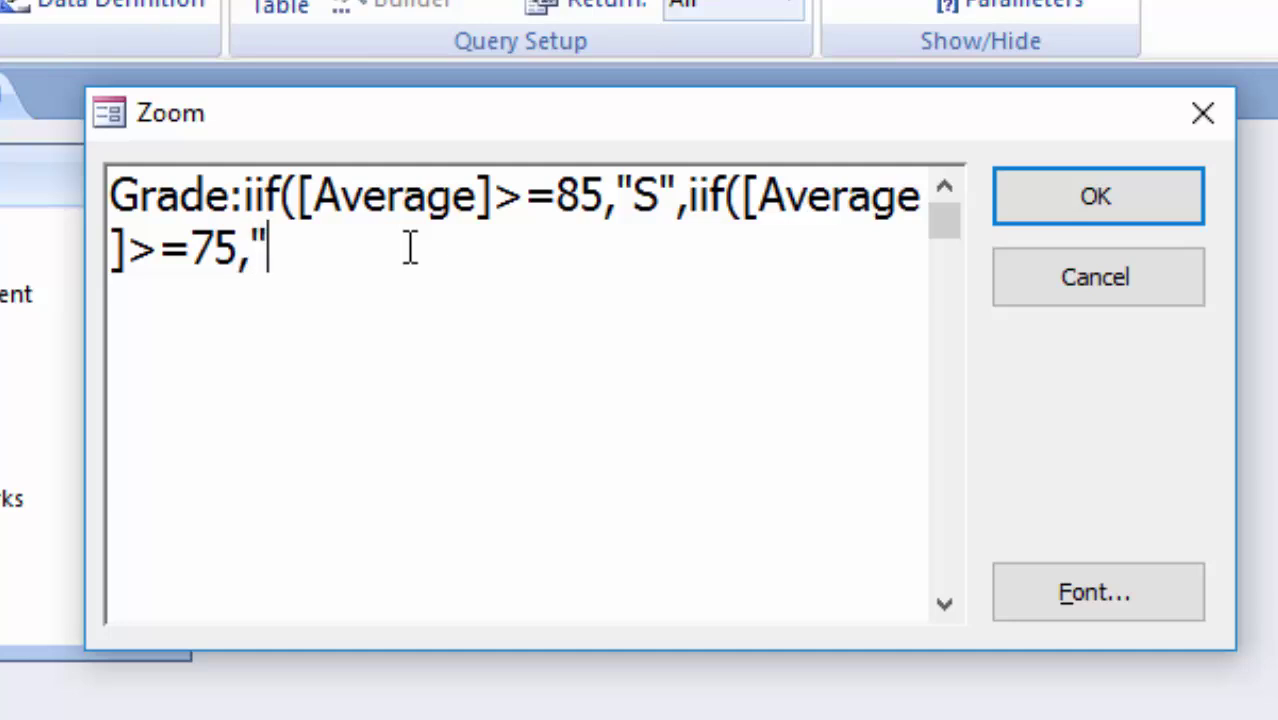
text(A"m,)
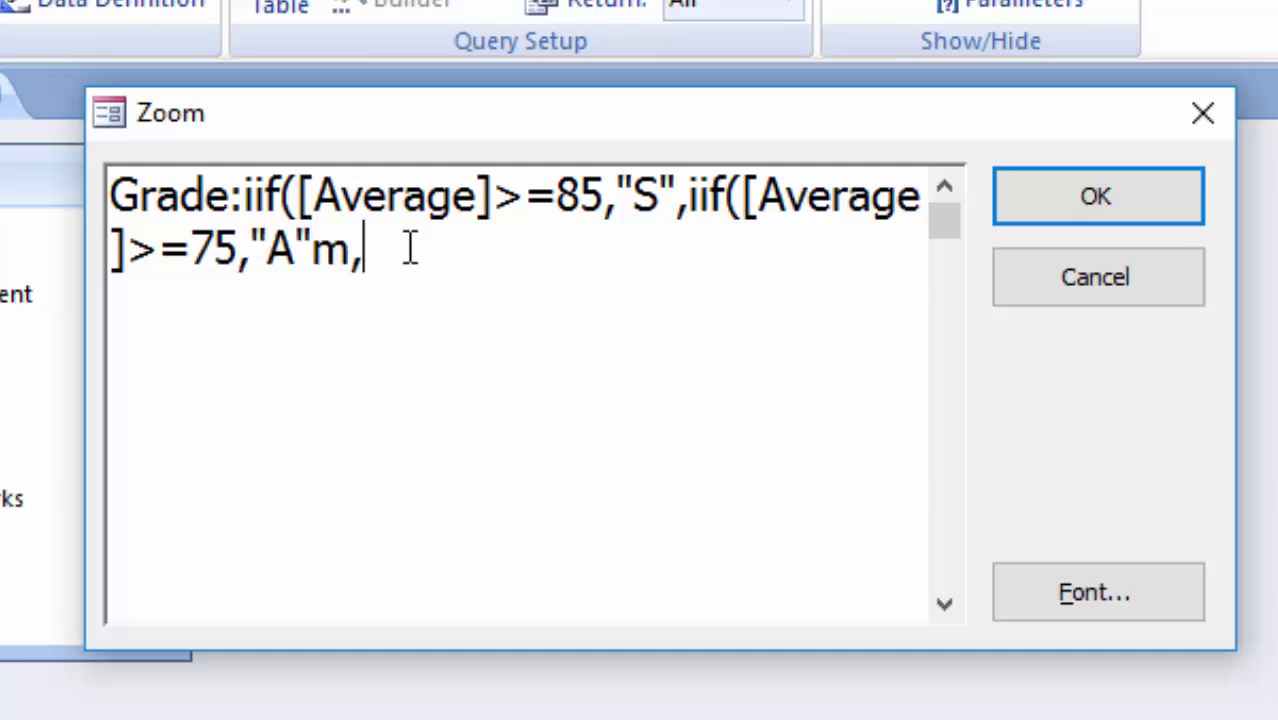
key(BackSpace)
key(BackSpace)
Add B at 65, C at 55, D at 50, otherwise Failed, and close the parentheses
text(,ii)
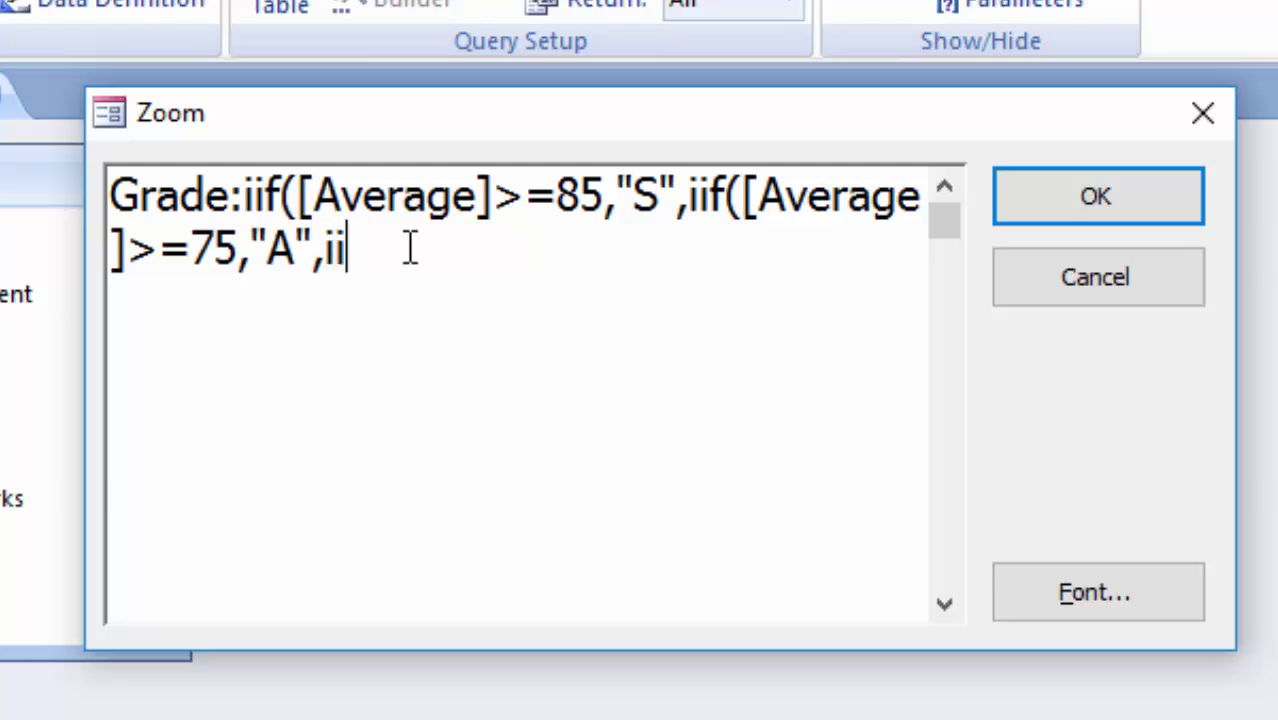
text(f([Average]>=65,")
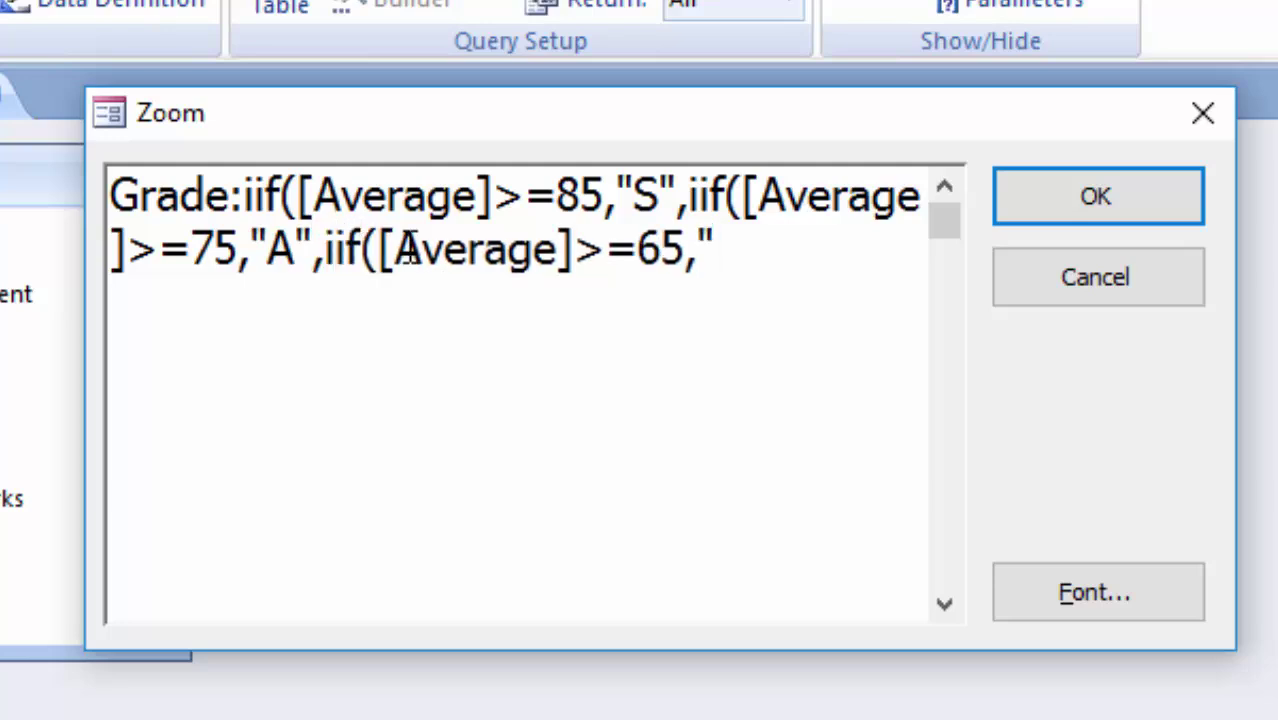
text(B")
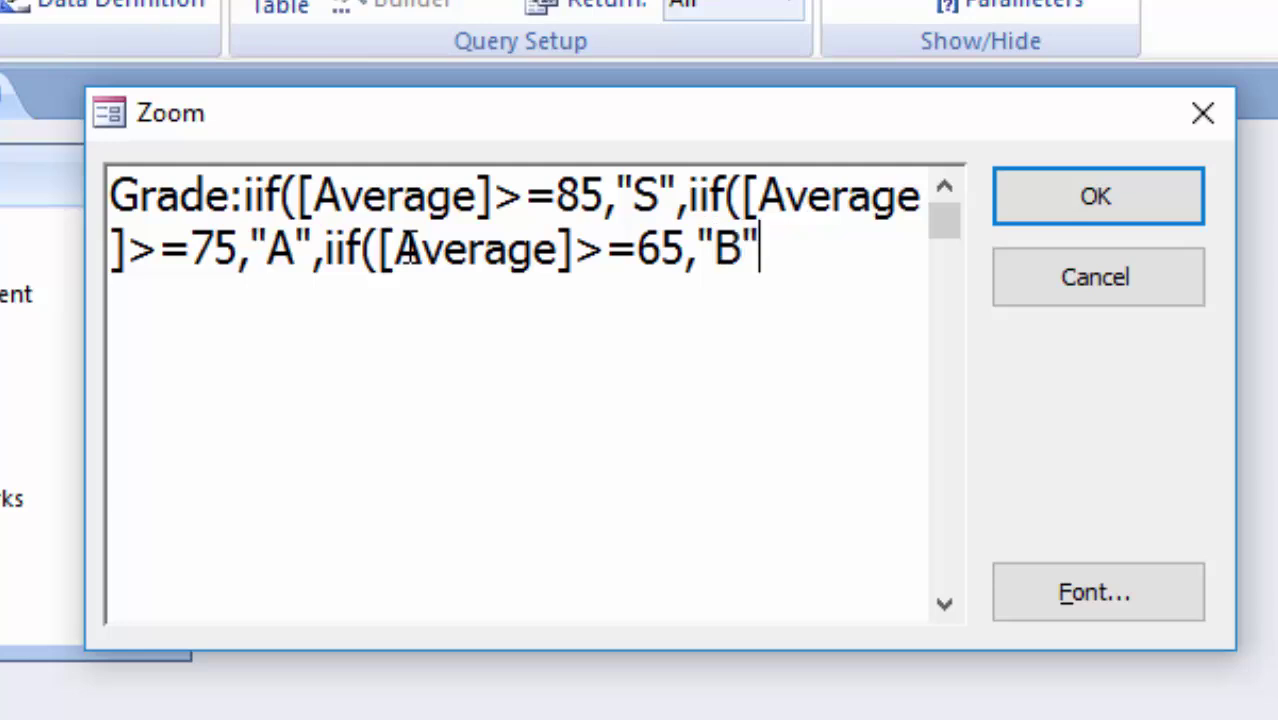
text(,iif)
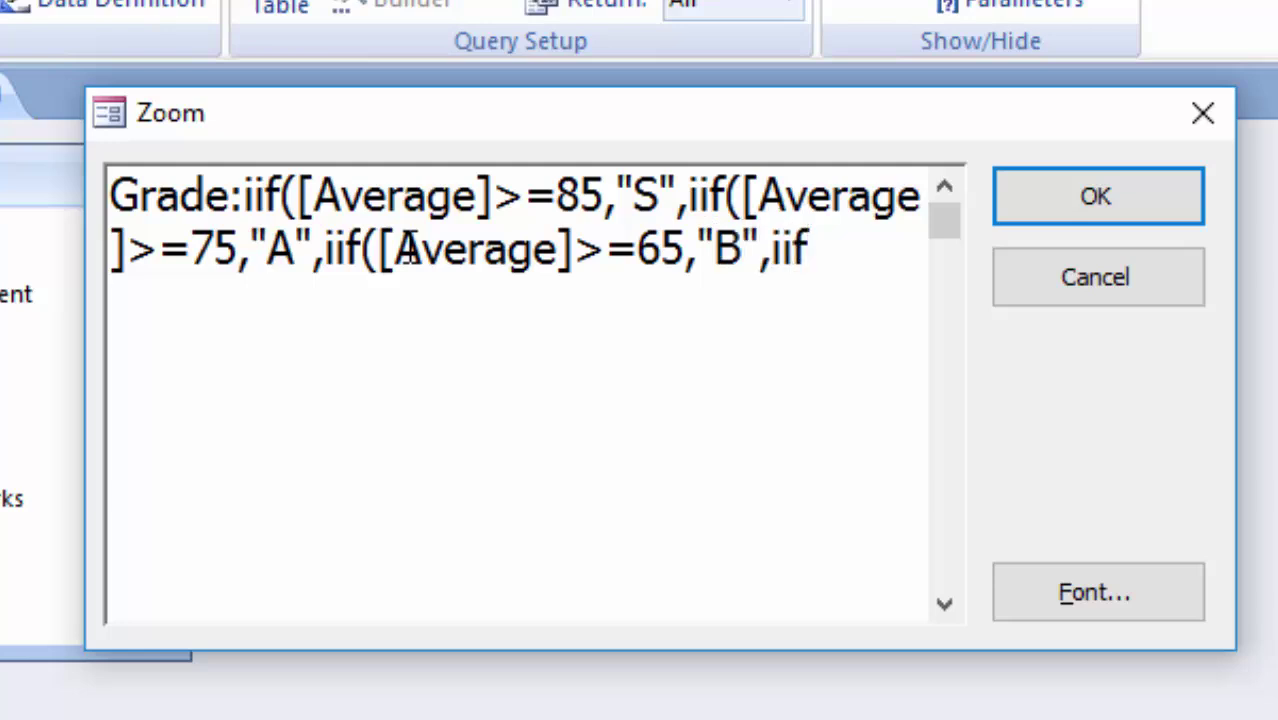
text(([A)
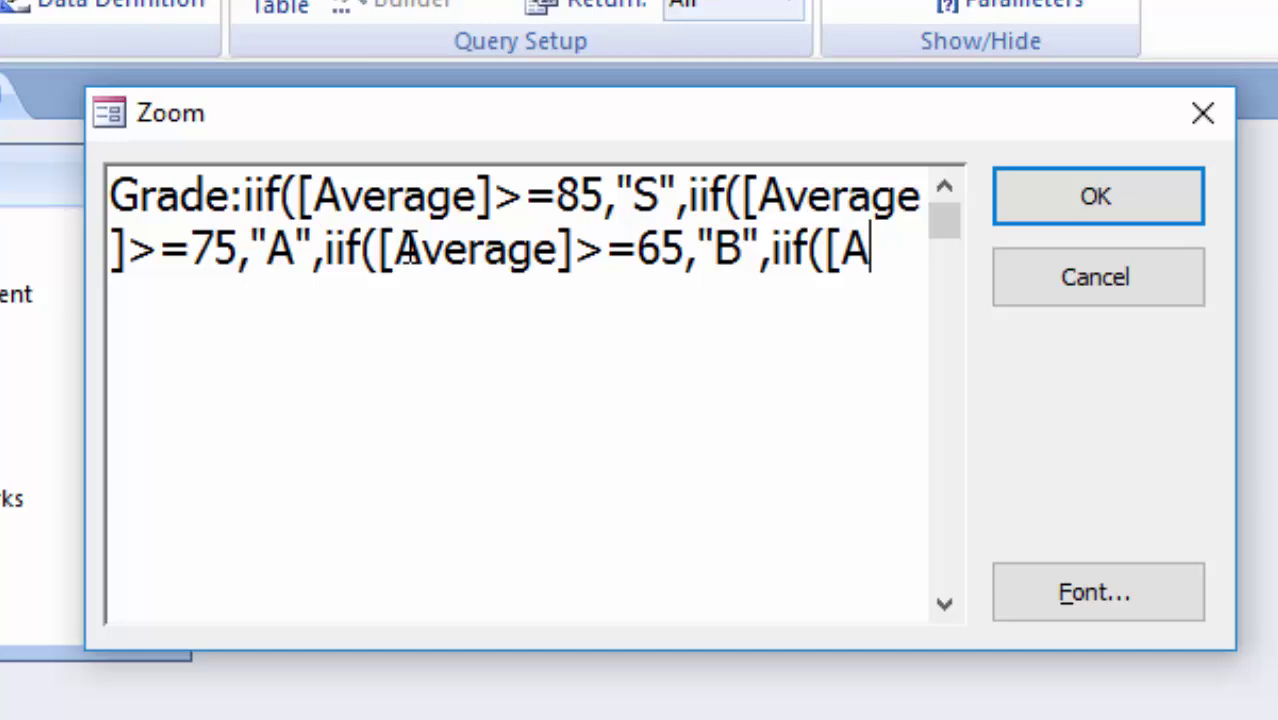
text(vera)
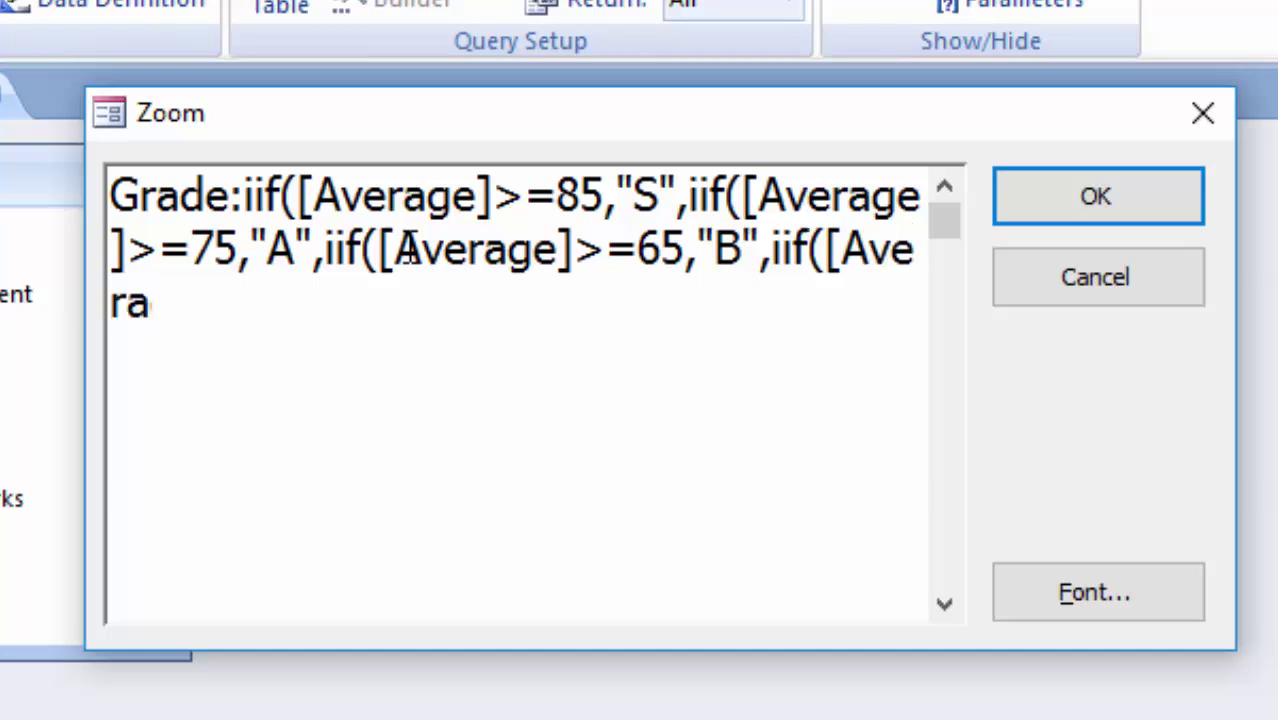
text(ge])
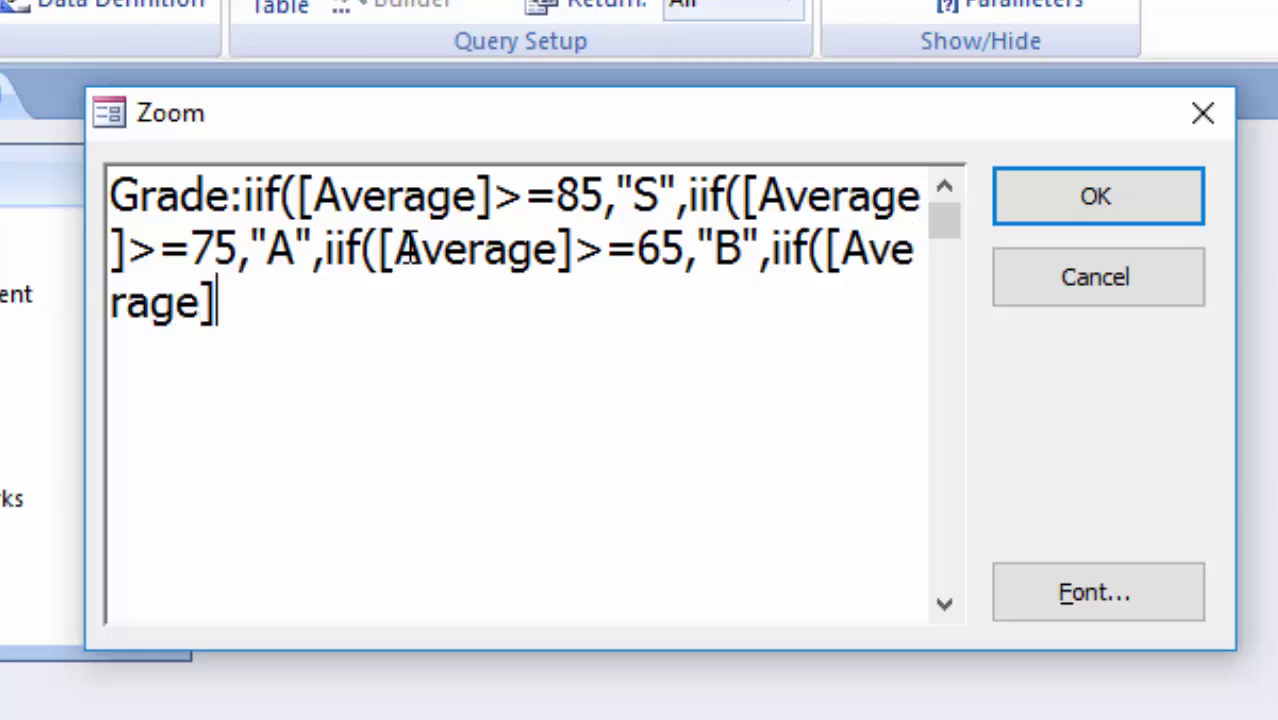
text(>=)
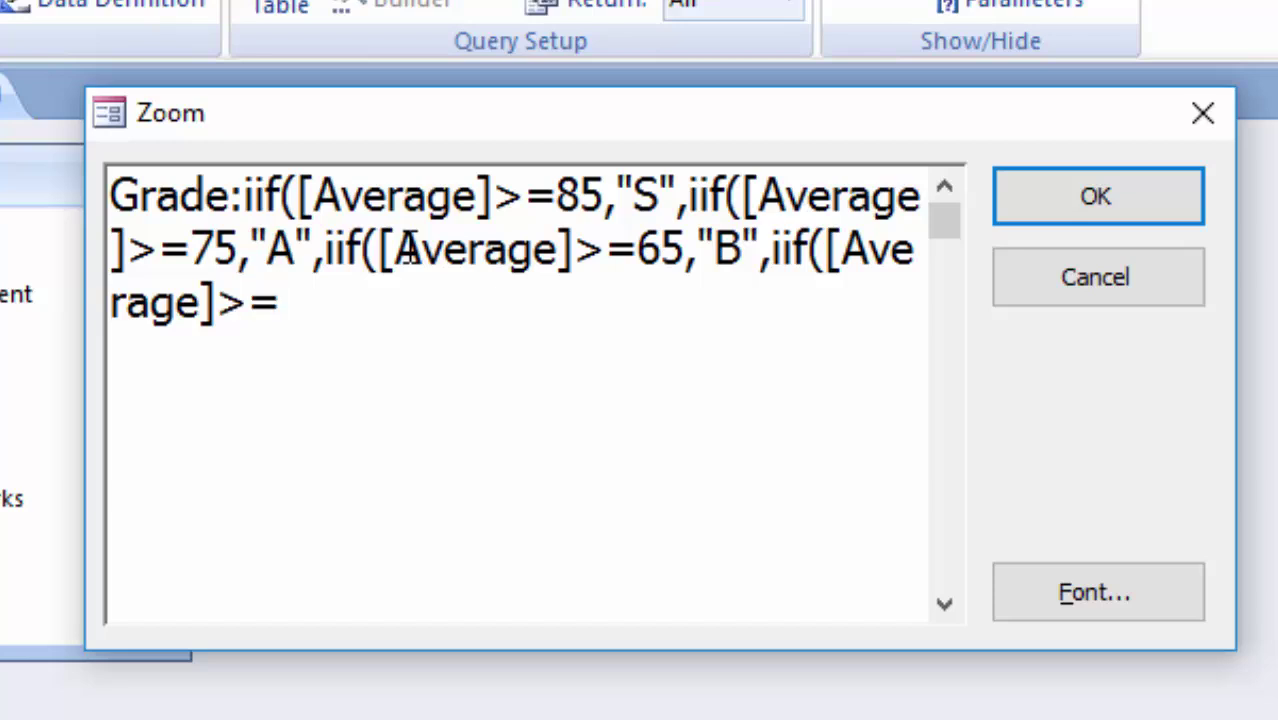
text(55)
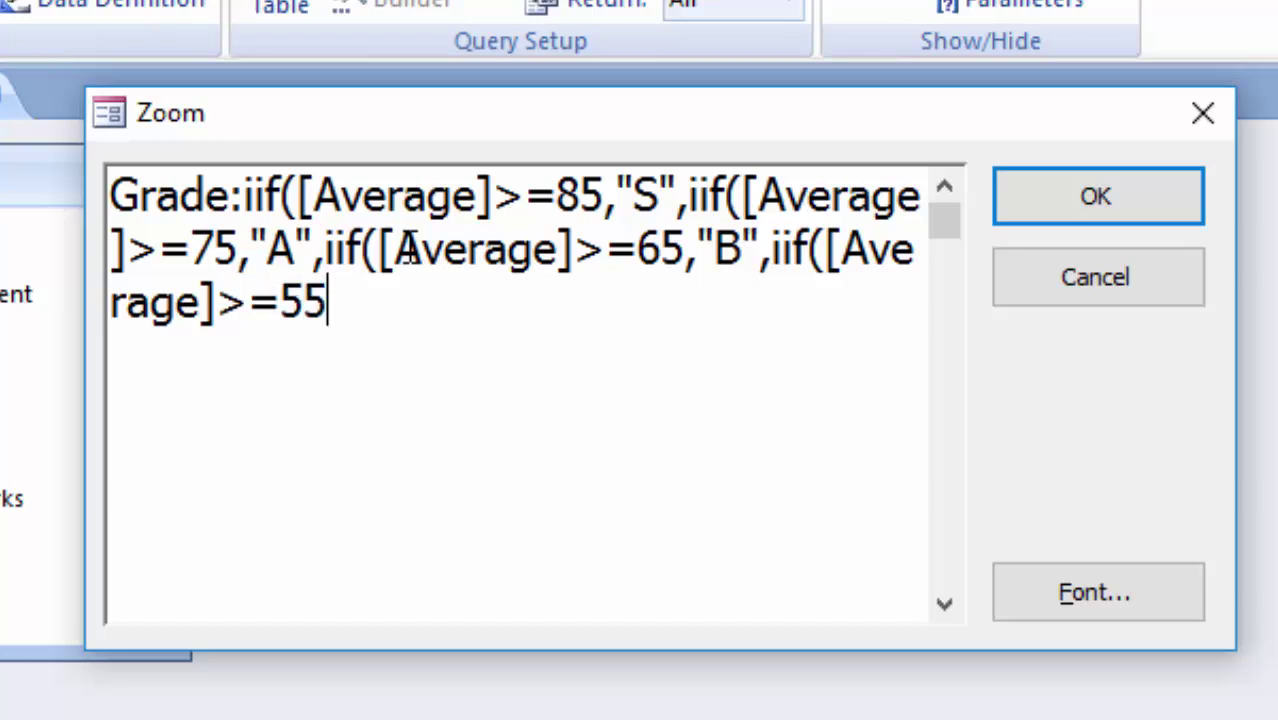
text(,")
text(C",)
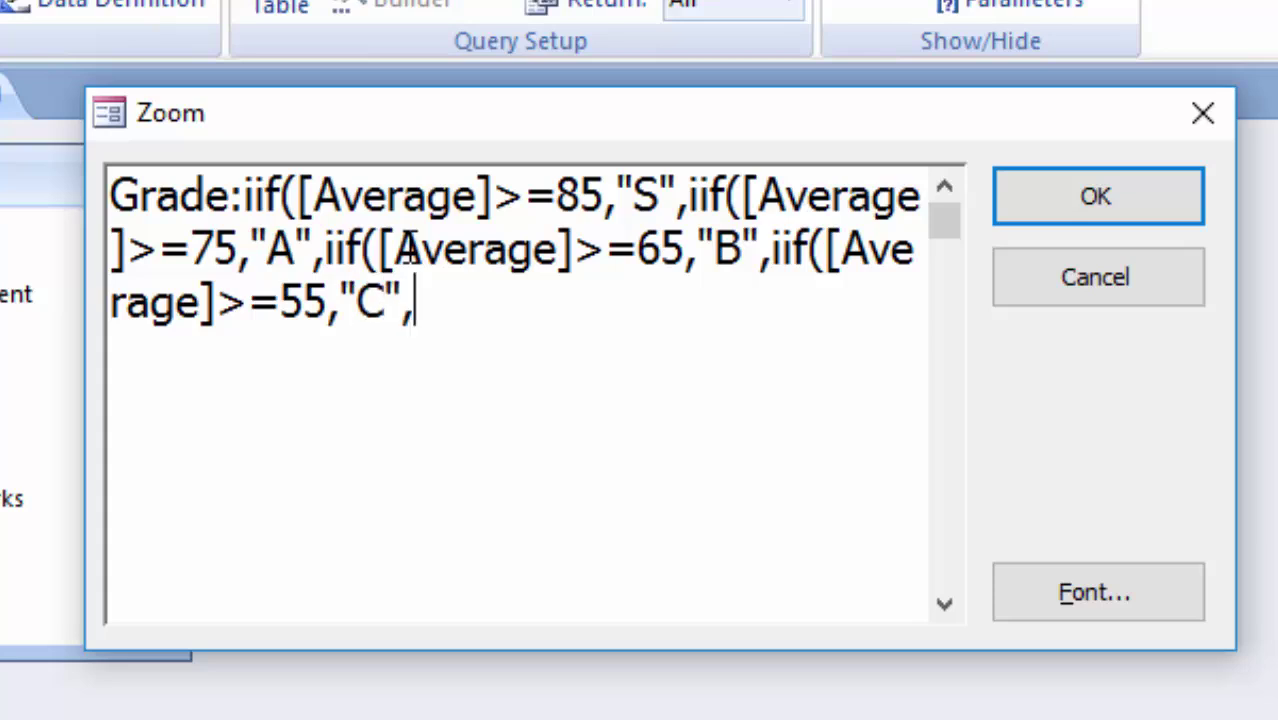
text(iif)
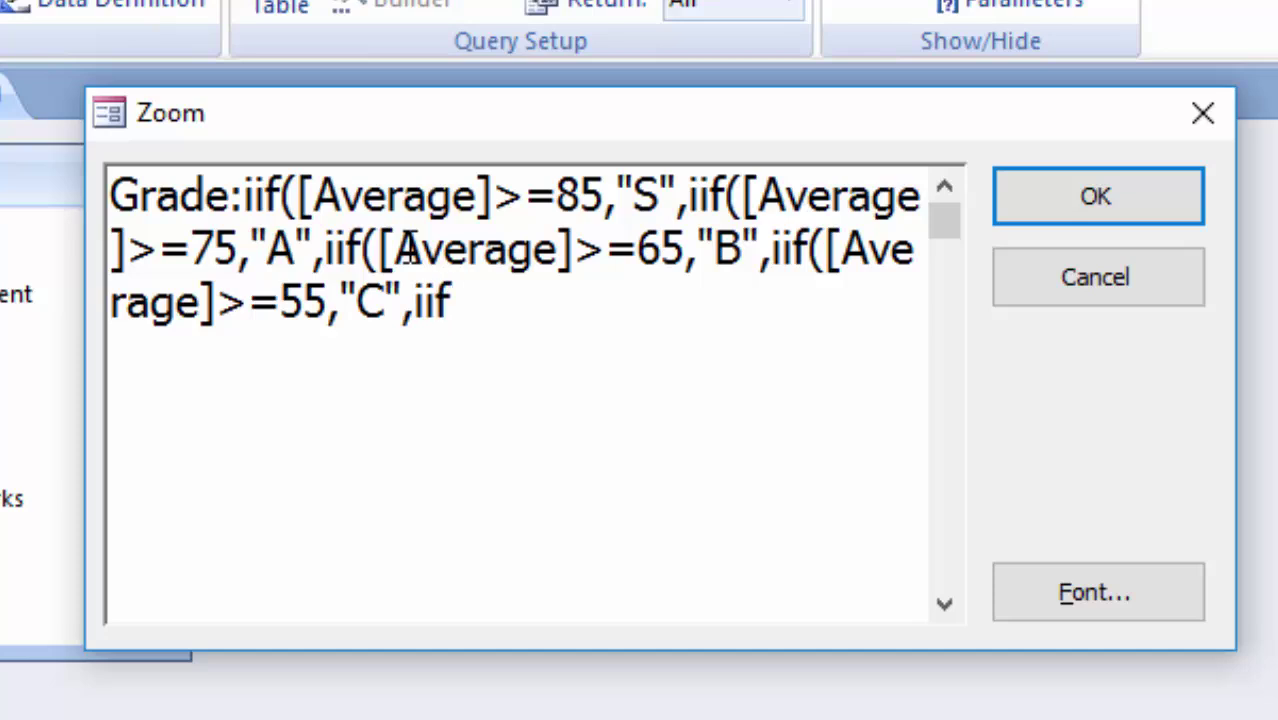
text(()
text([A)
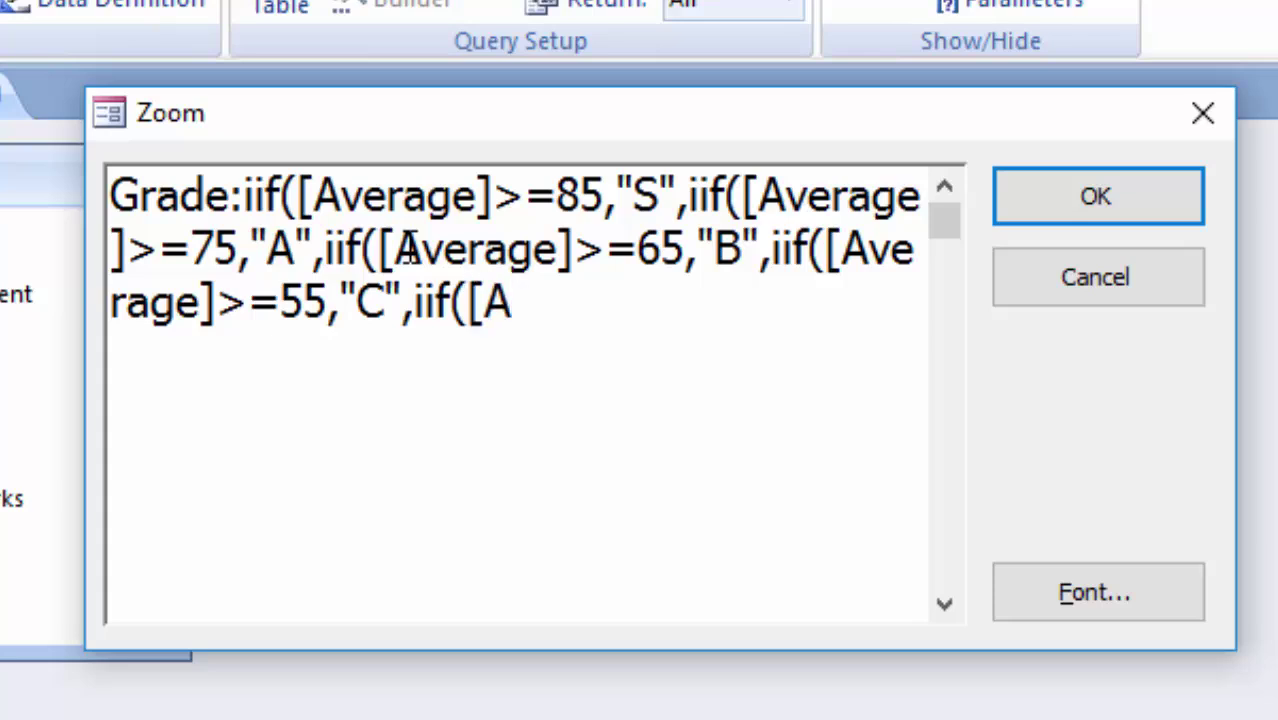
text(verage)
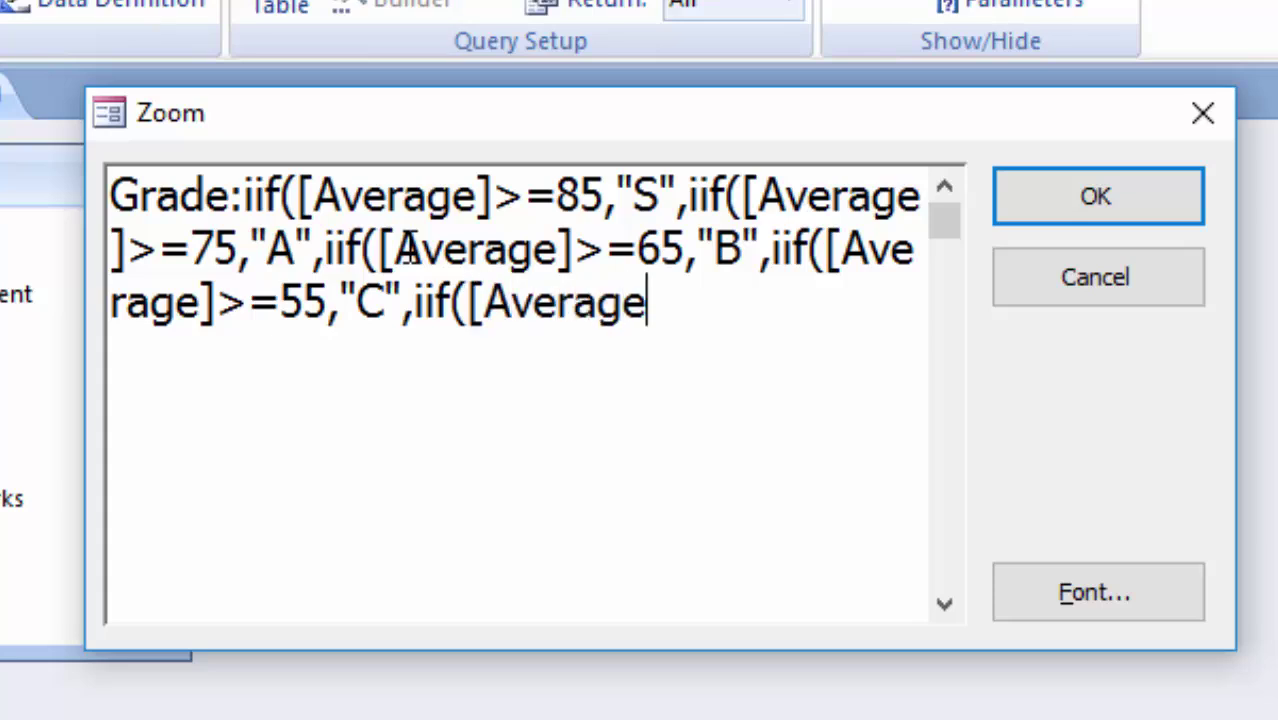
text(])
text(>)
text(=)
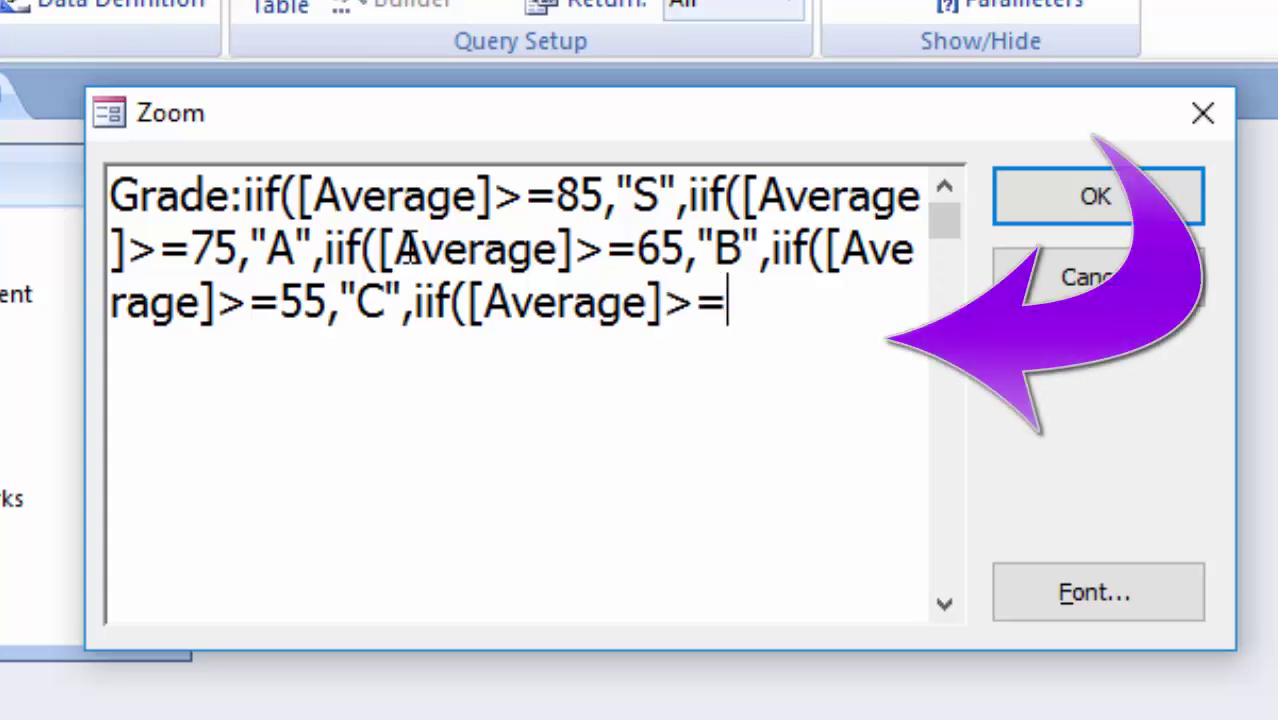
text(5)
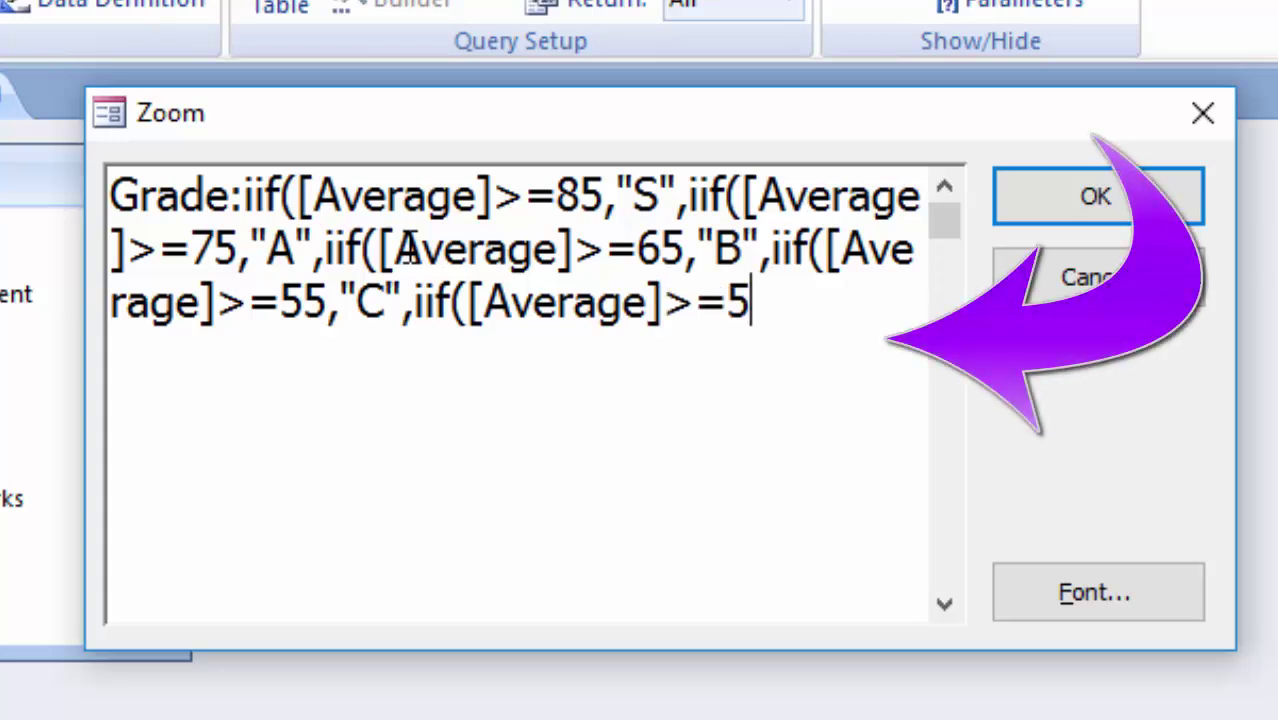
text(0,")
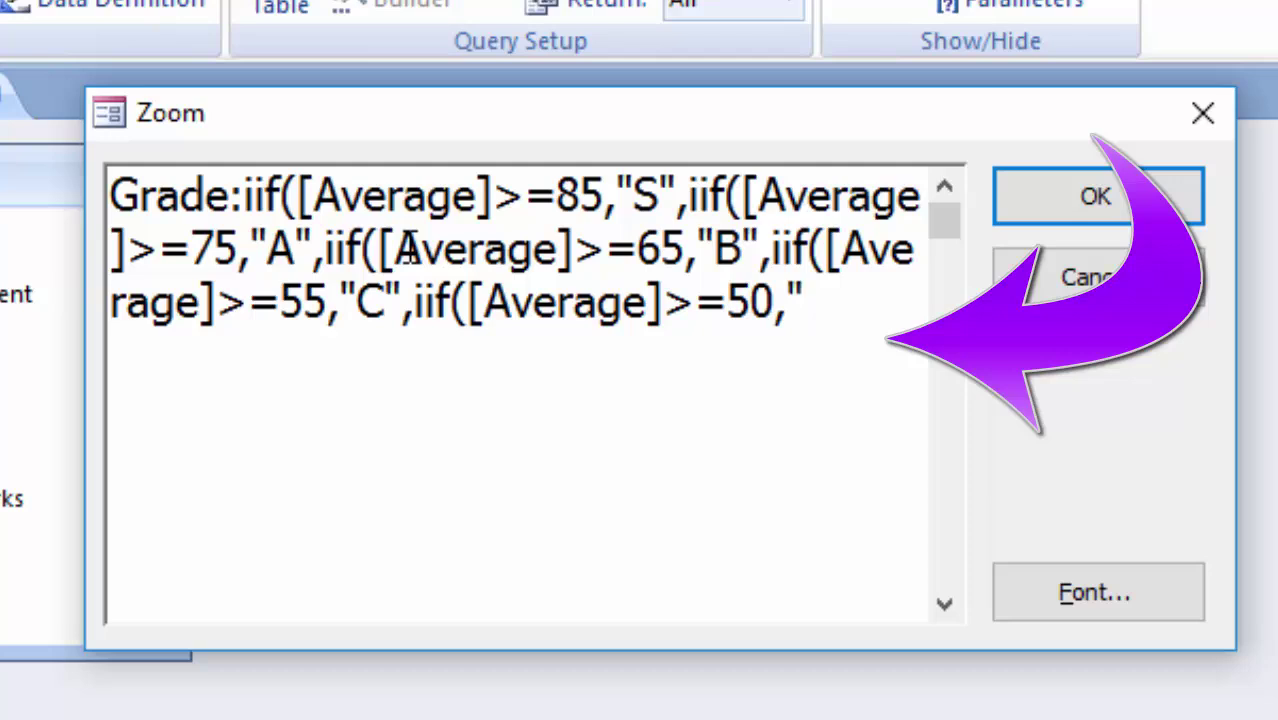
text(D")
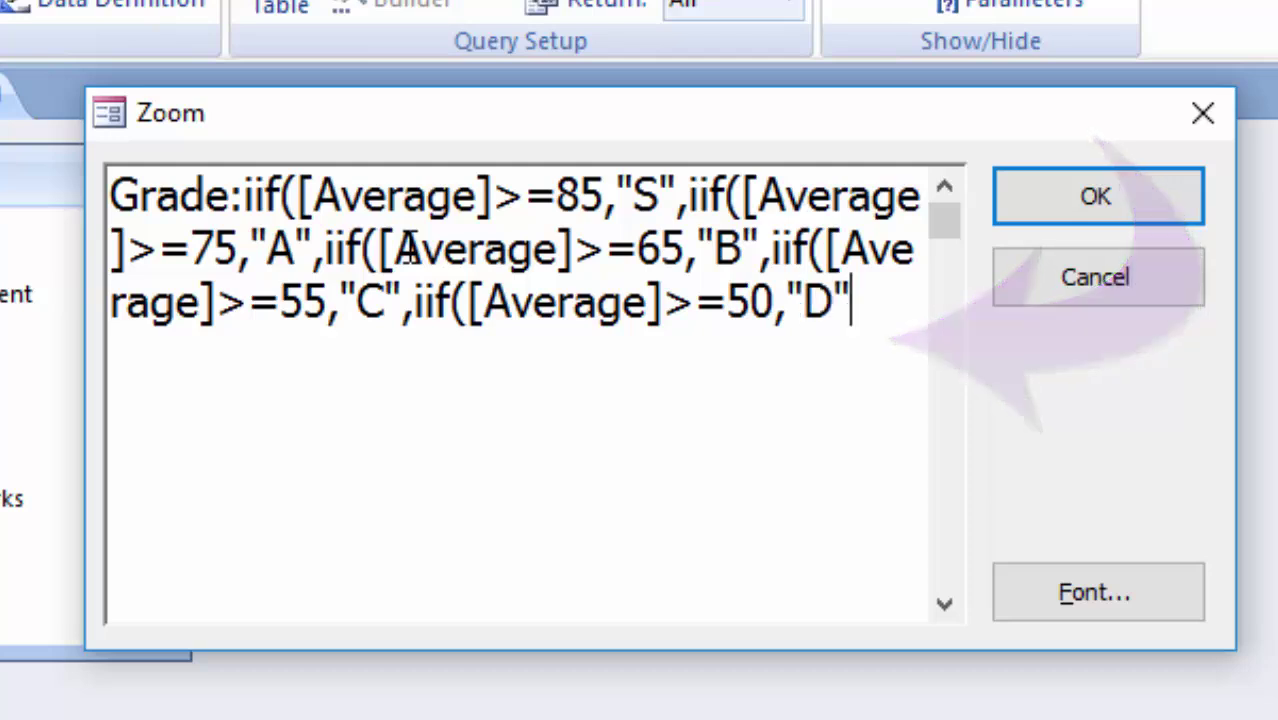
text(,)
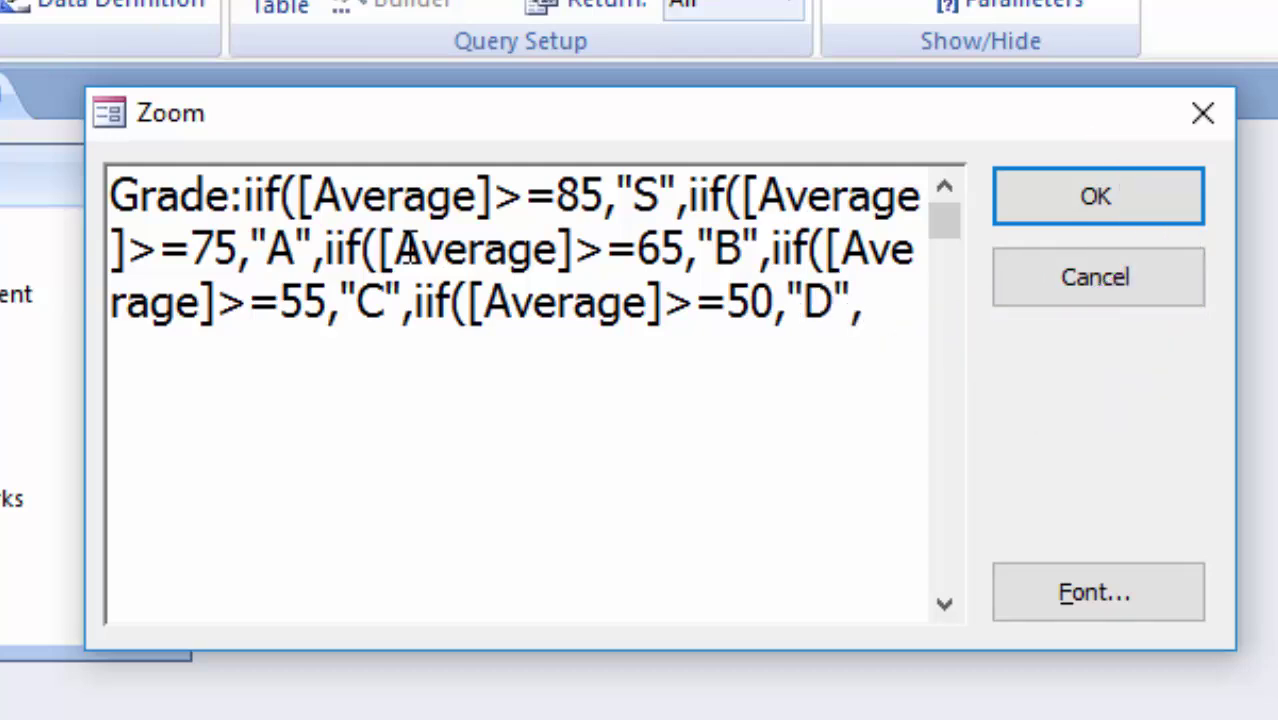
text(")
text(Fa)
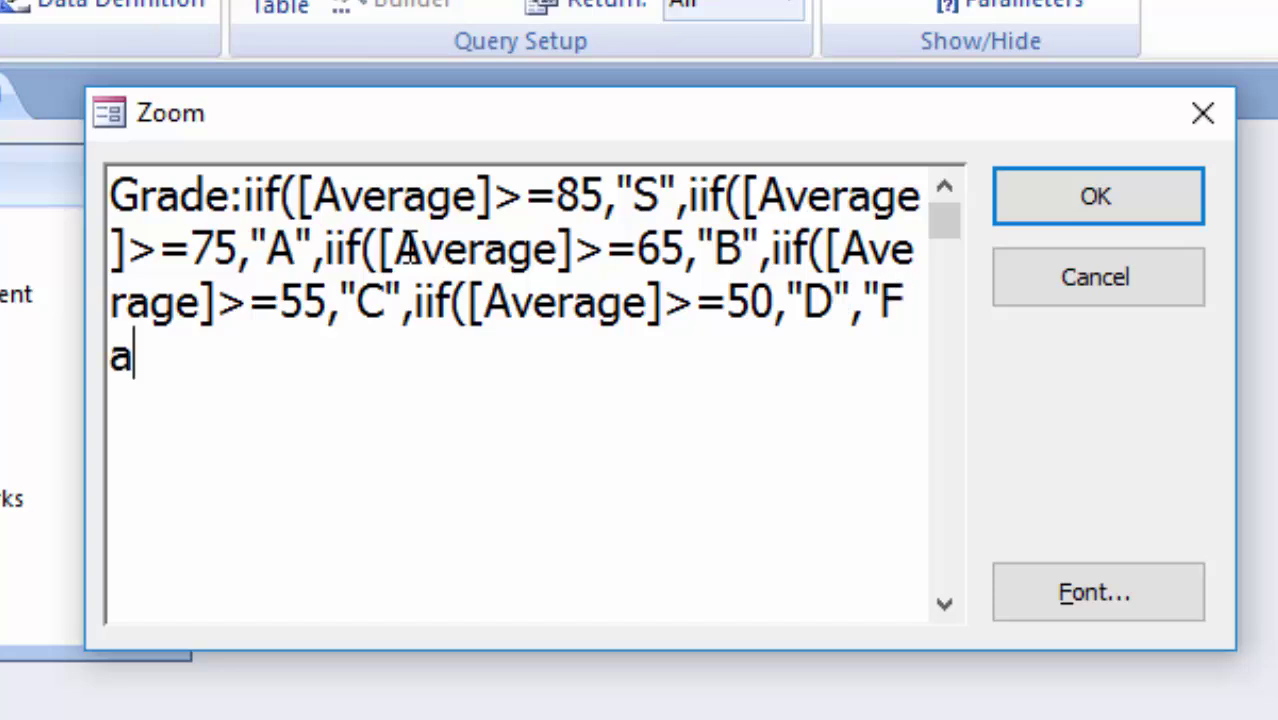
text(ile)
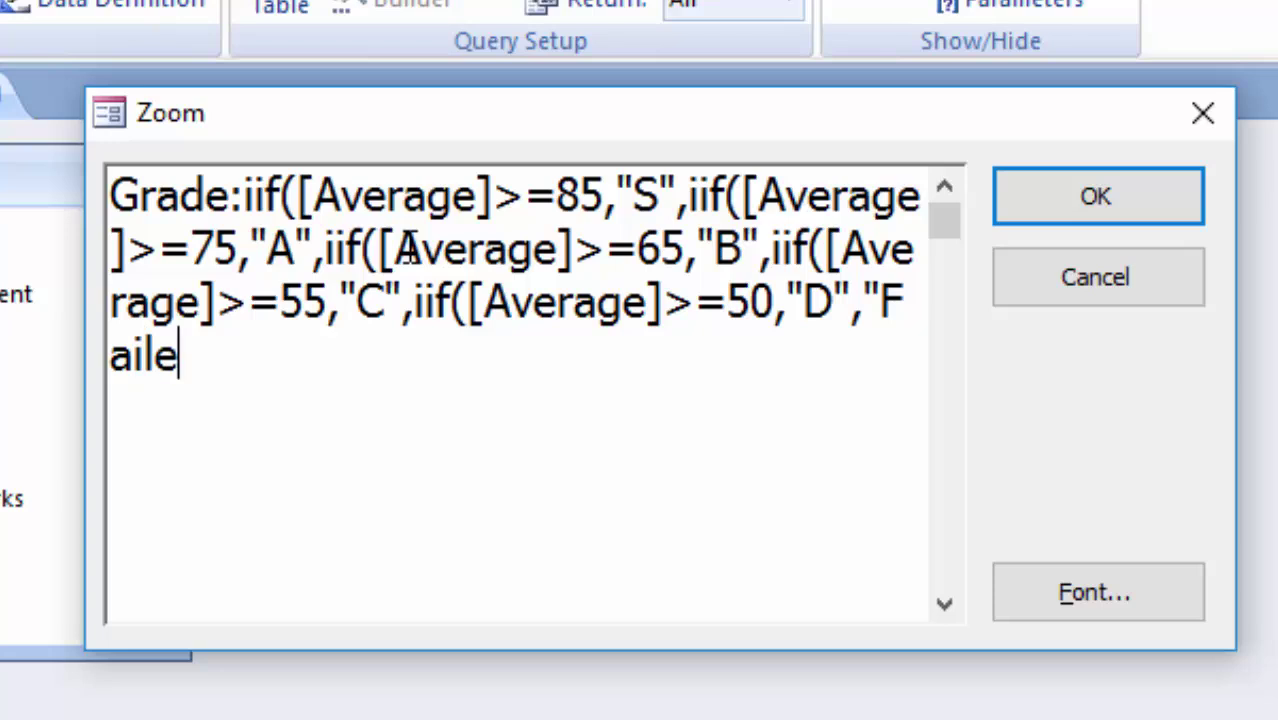
text(d)
text(")
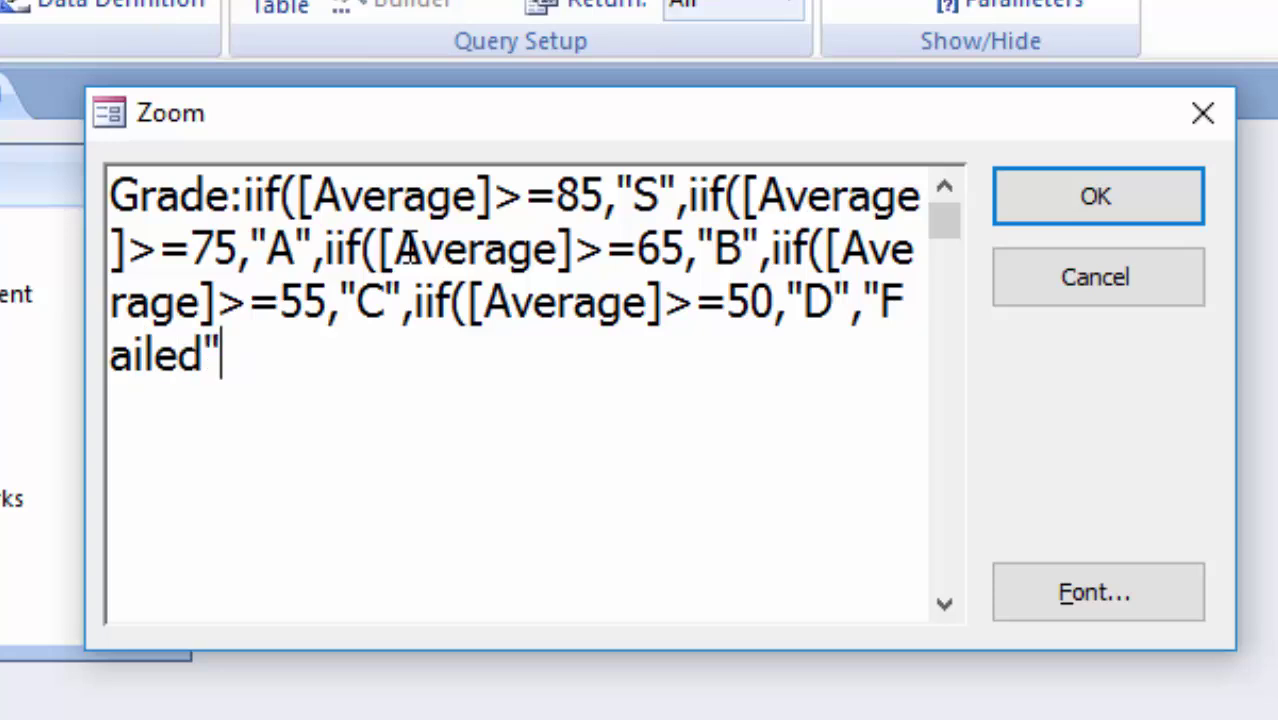
text(])
text())
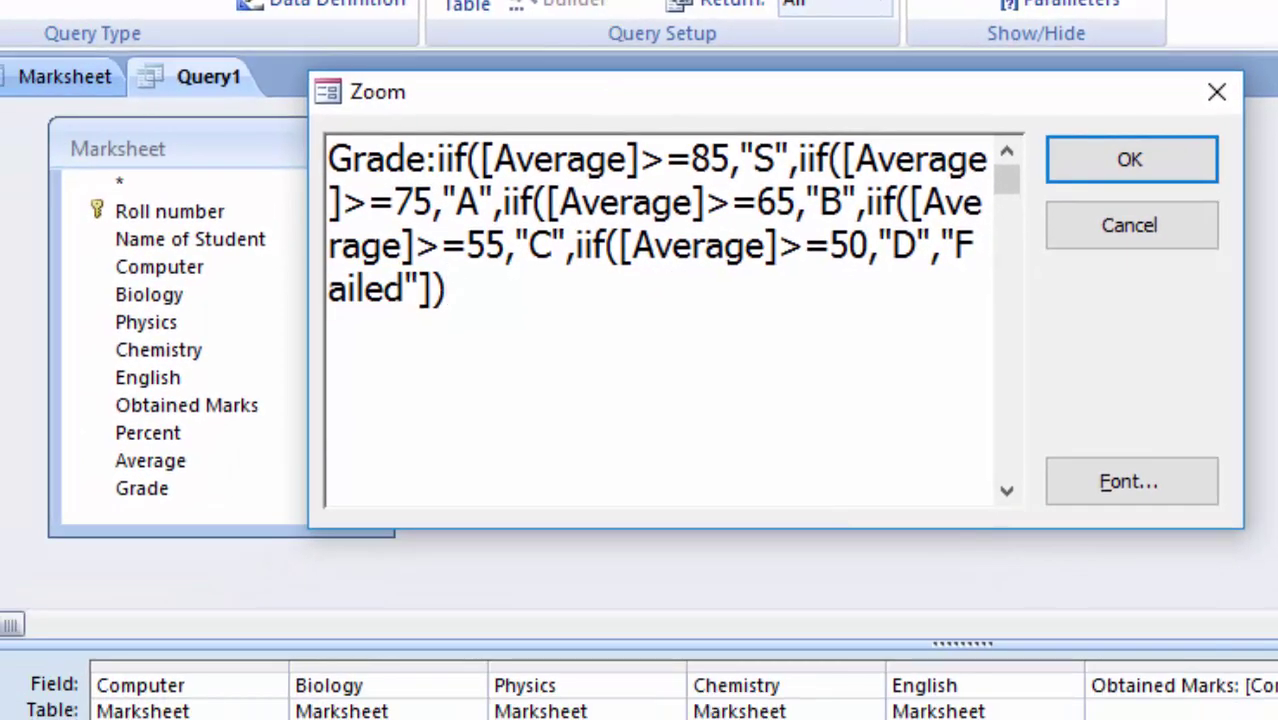
text()))))
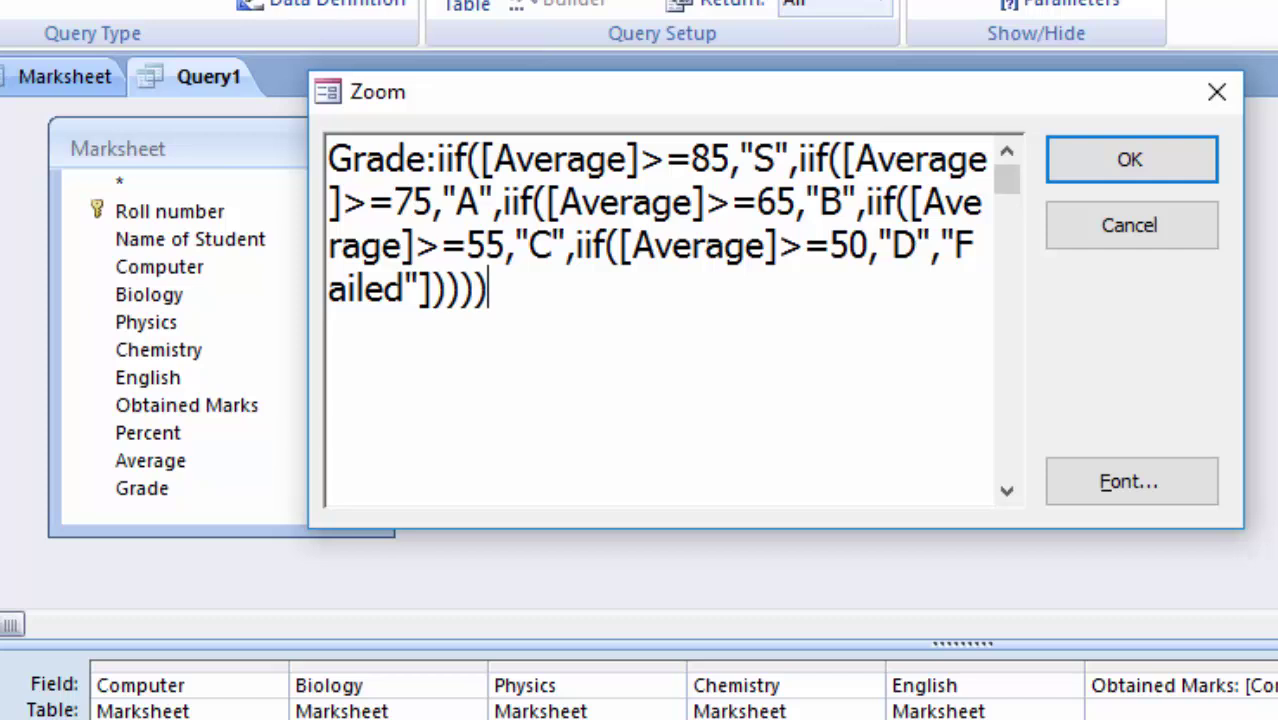
text())
key(BackSpace)
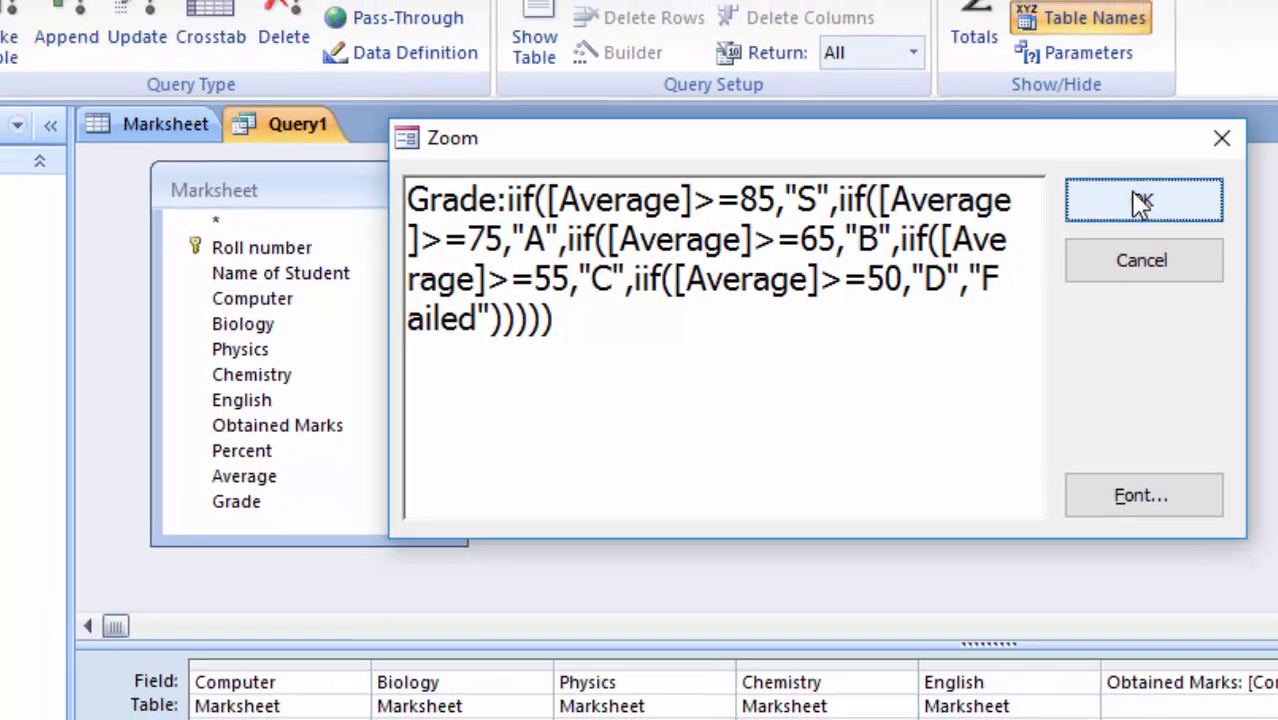
Run the query and autofit the Roll number and Name of Student columns
click(1120, 162)
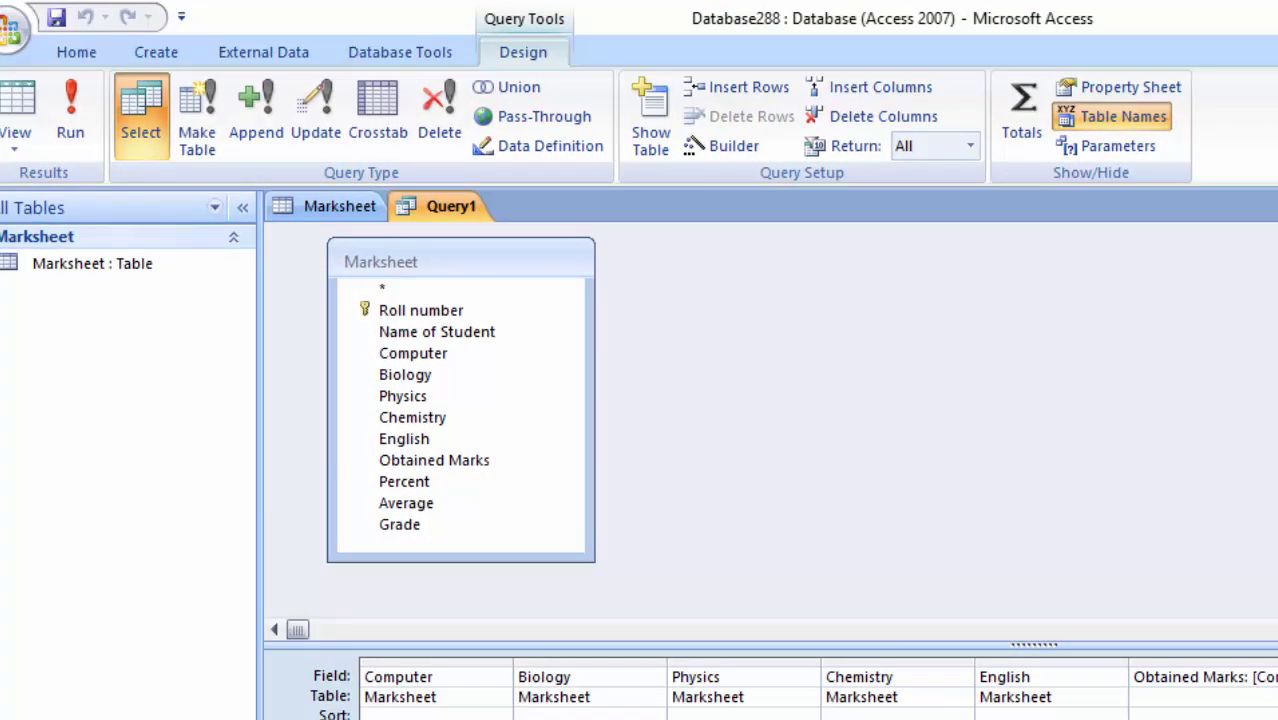
click(84, 98)
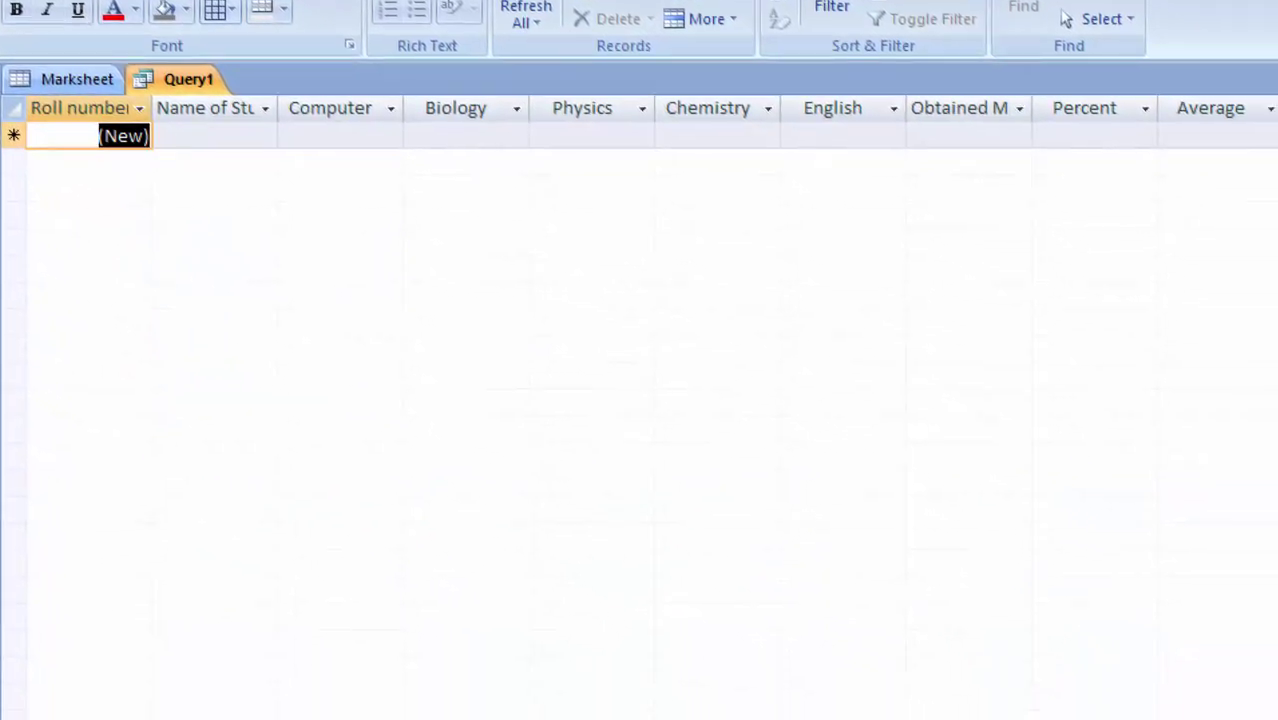
click(154, 107)
double_click(154, 107)
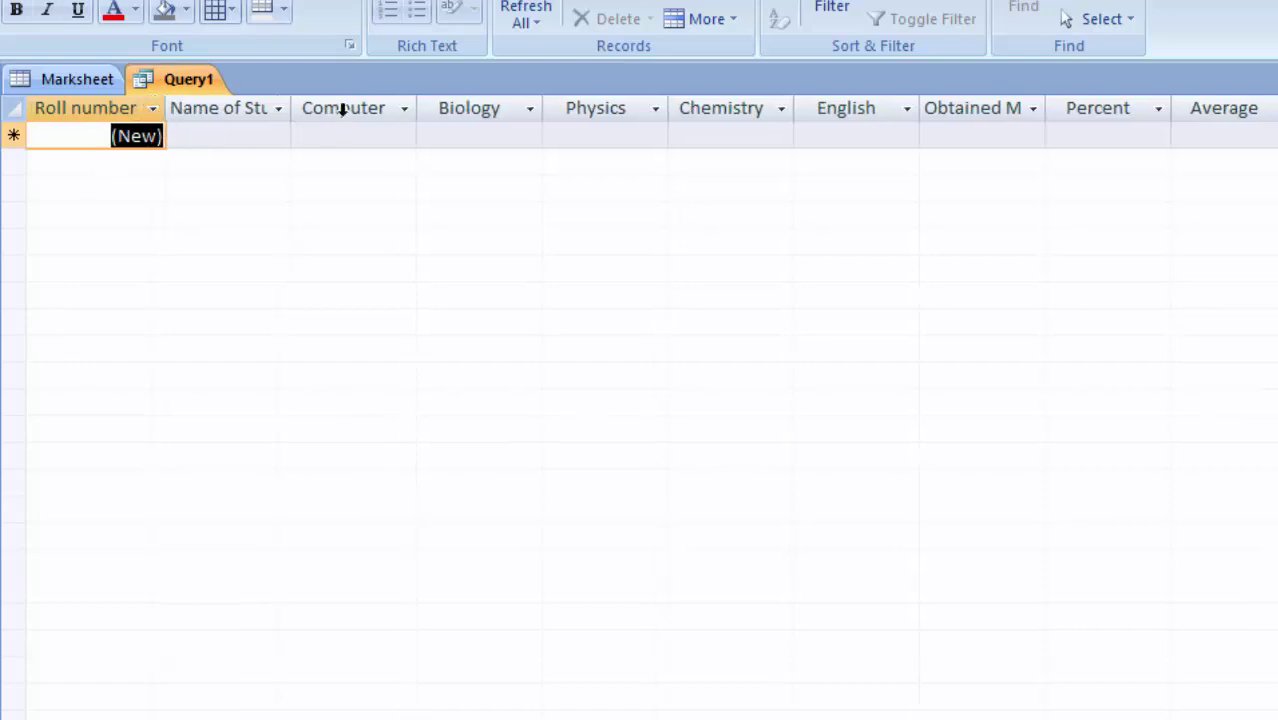
double_click(298, 105)
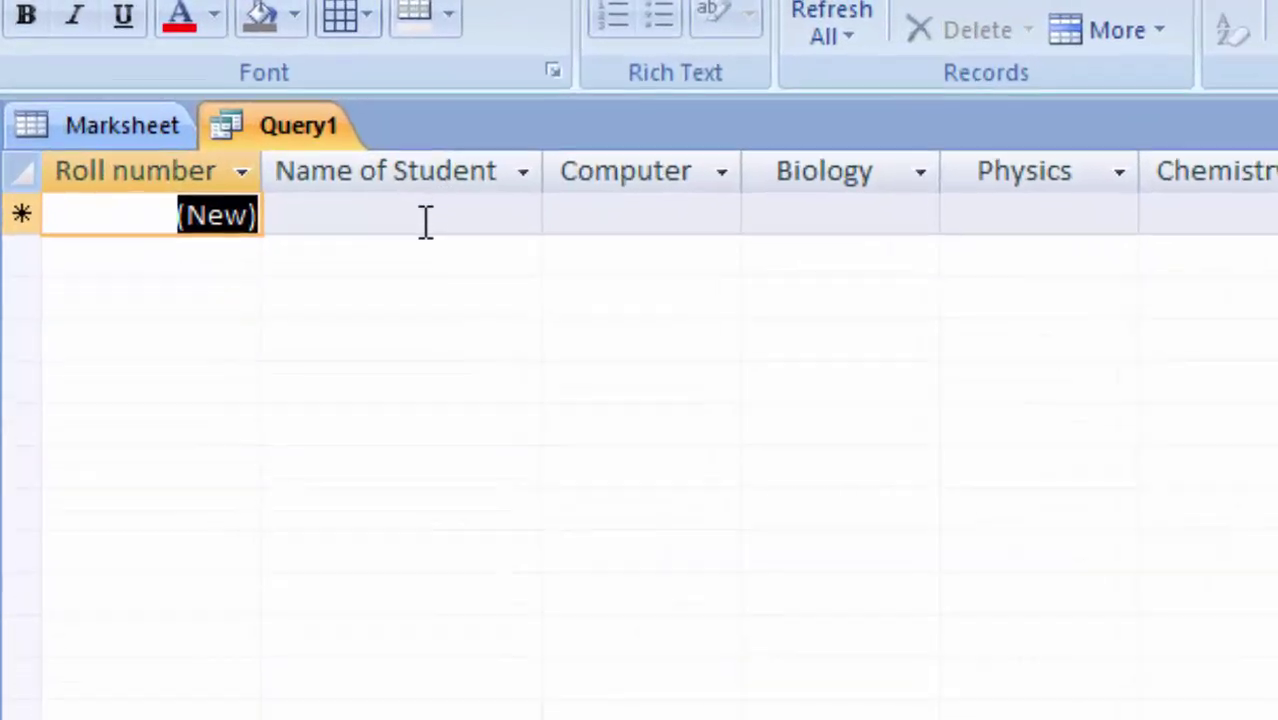
Enter a student's name with marks 66, 67, 77, 56 and 67
click(265, 136)
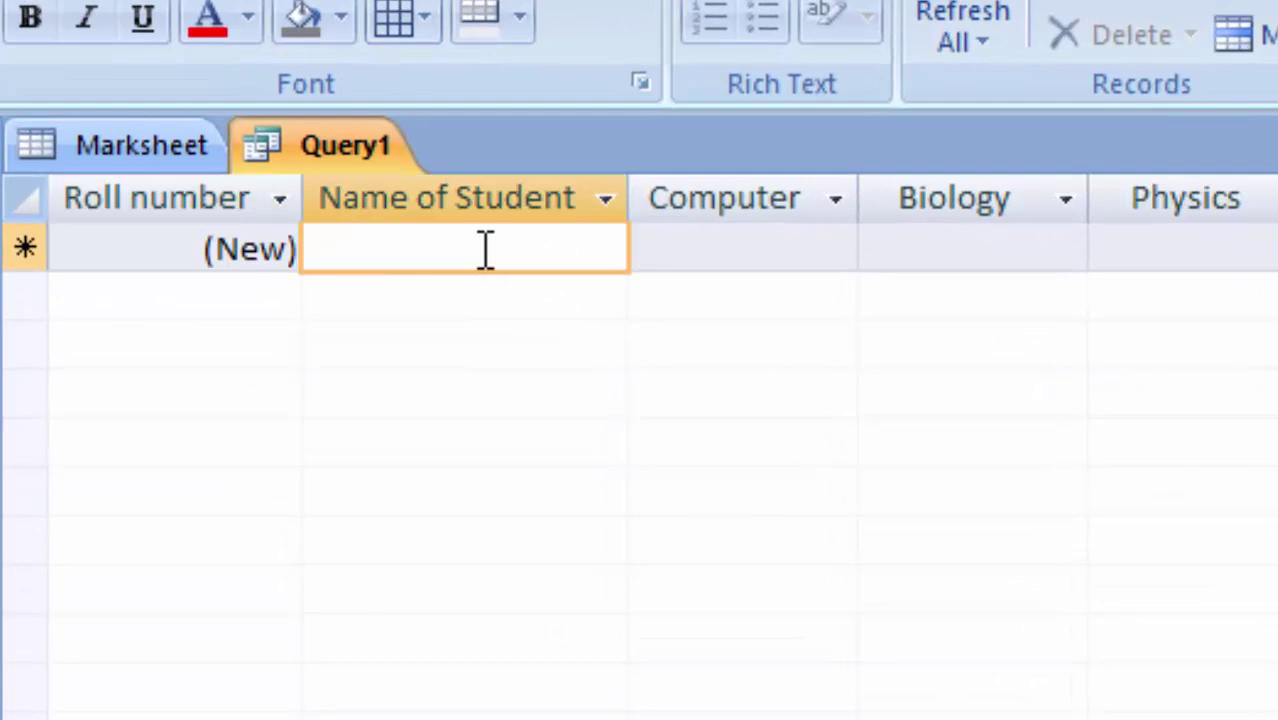
text(R)
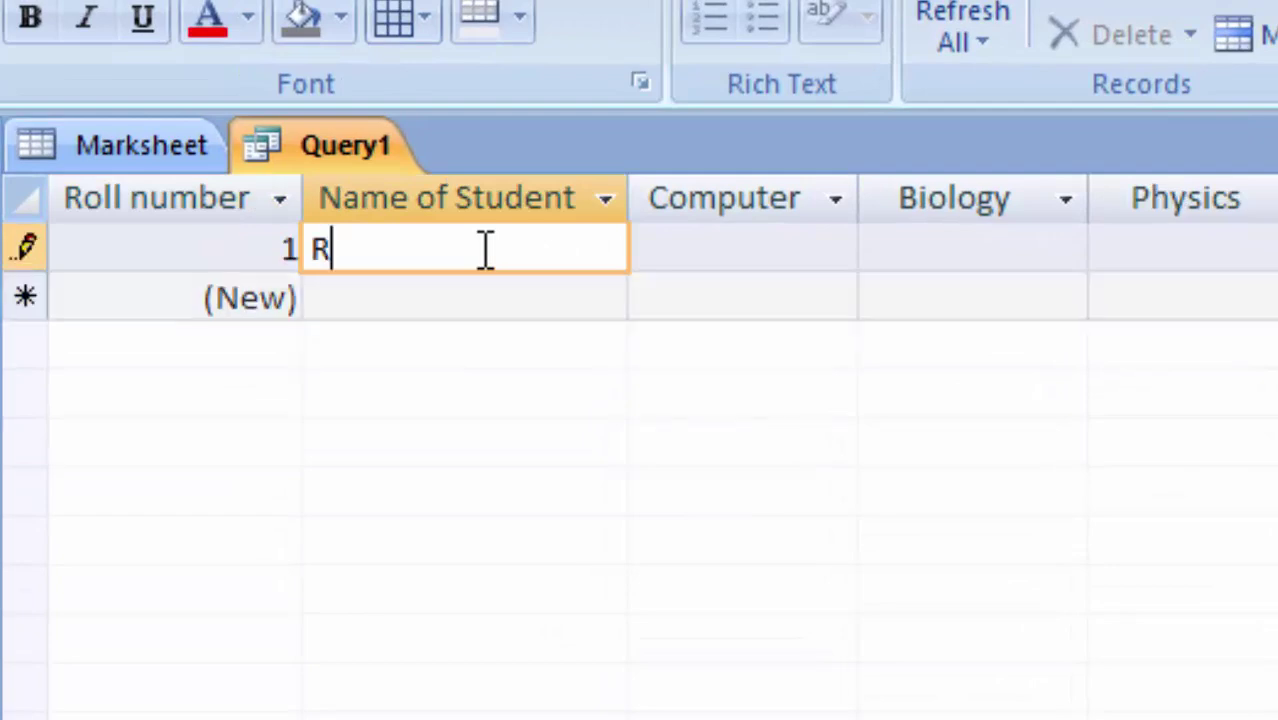
text(am)
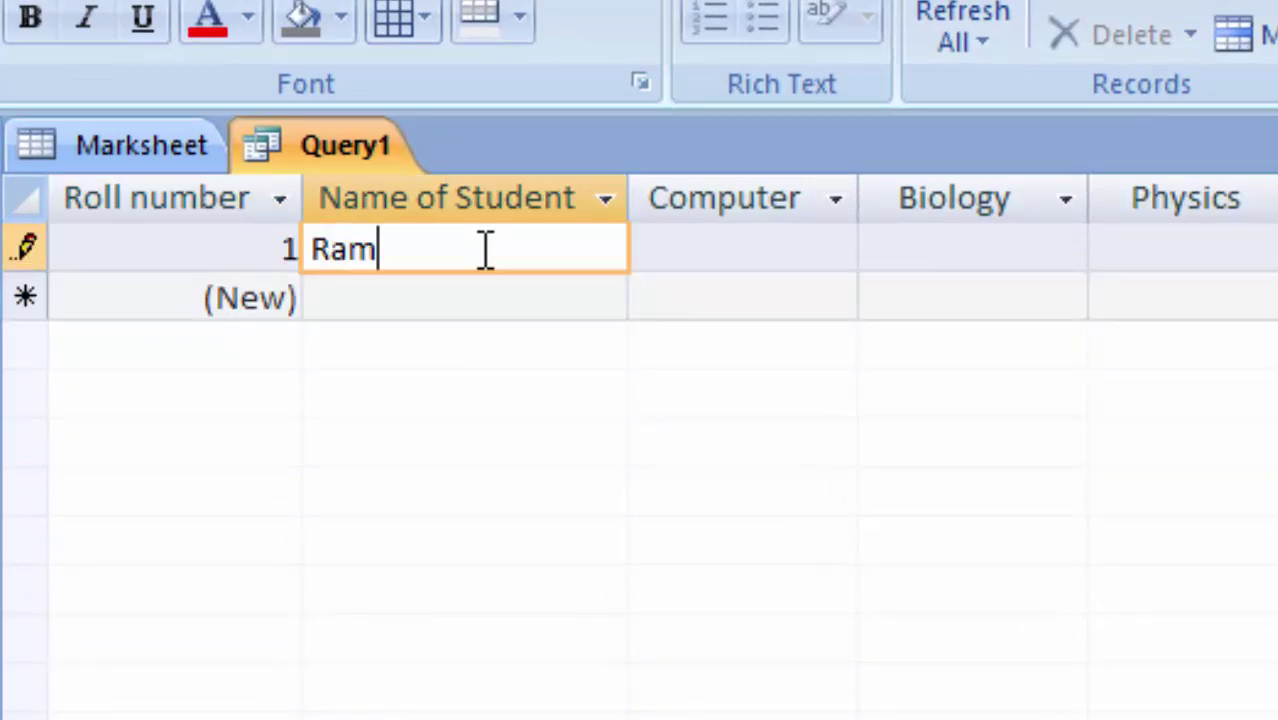
key(Tab)
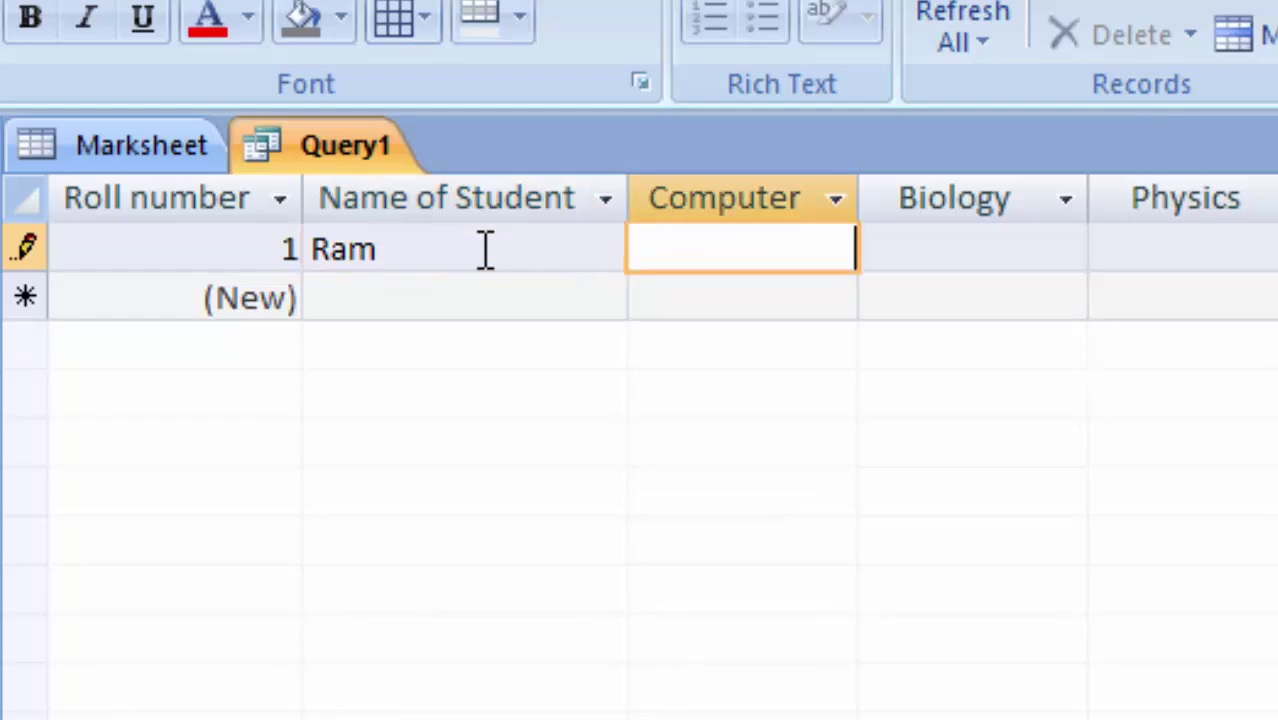
text(66)
key(Tab)
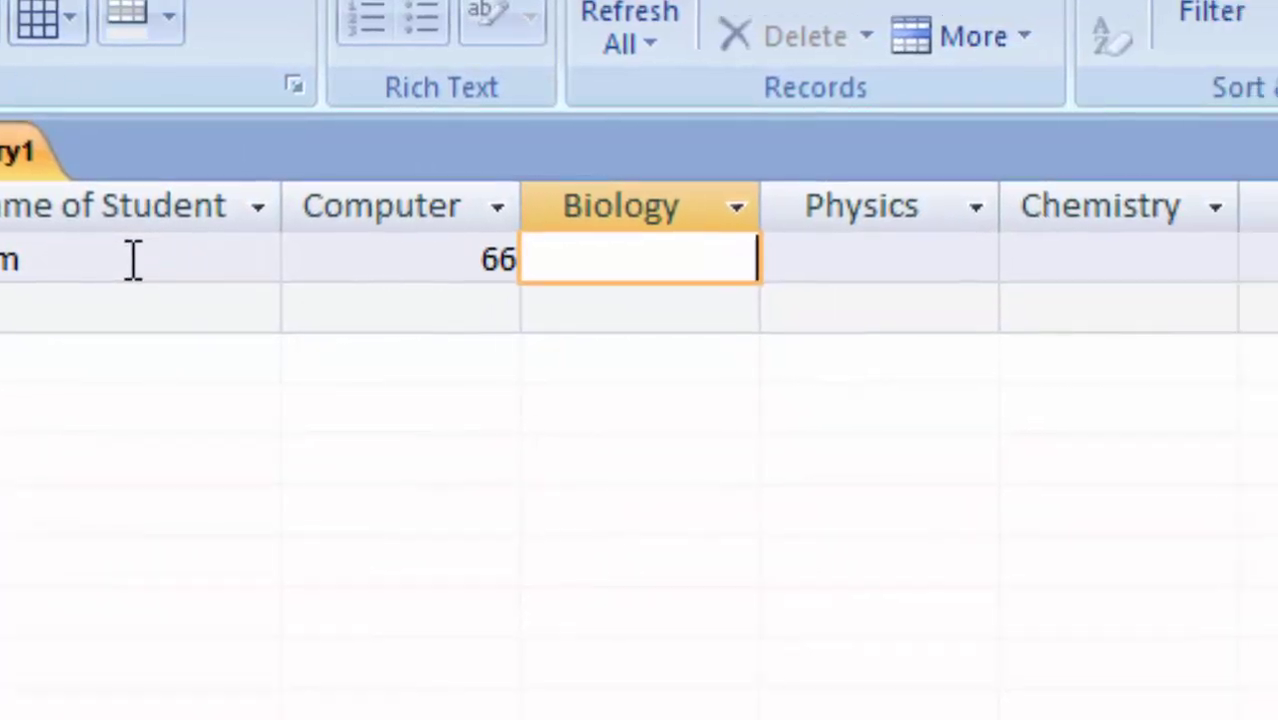
text(67)
key(Tab)
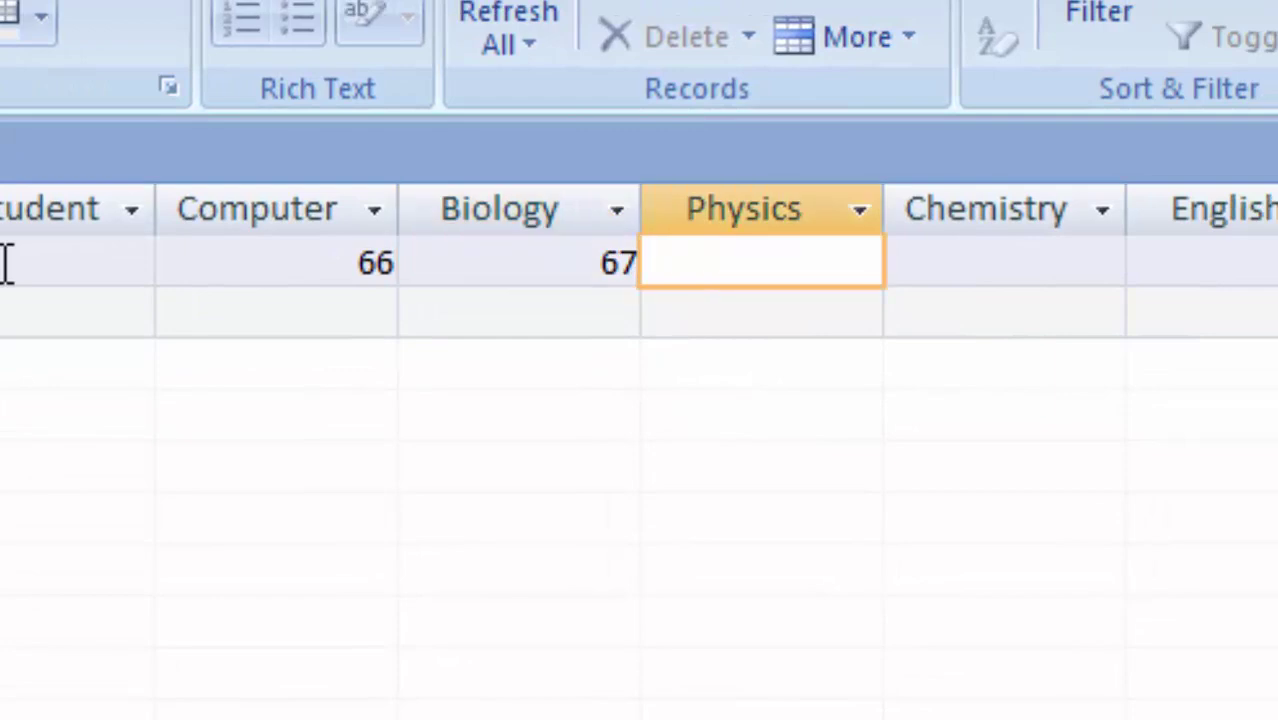
text(77)
key(Tab)
text(56)
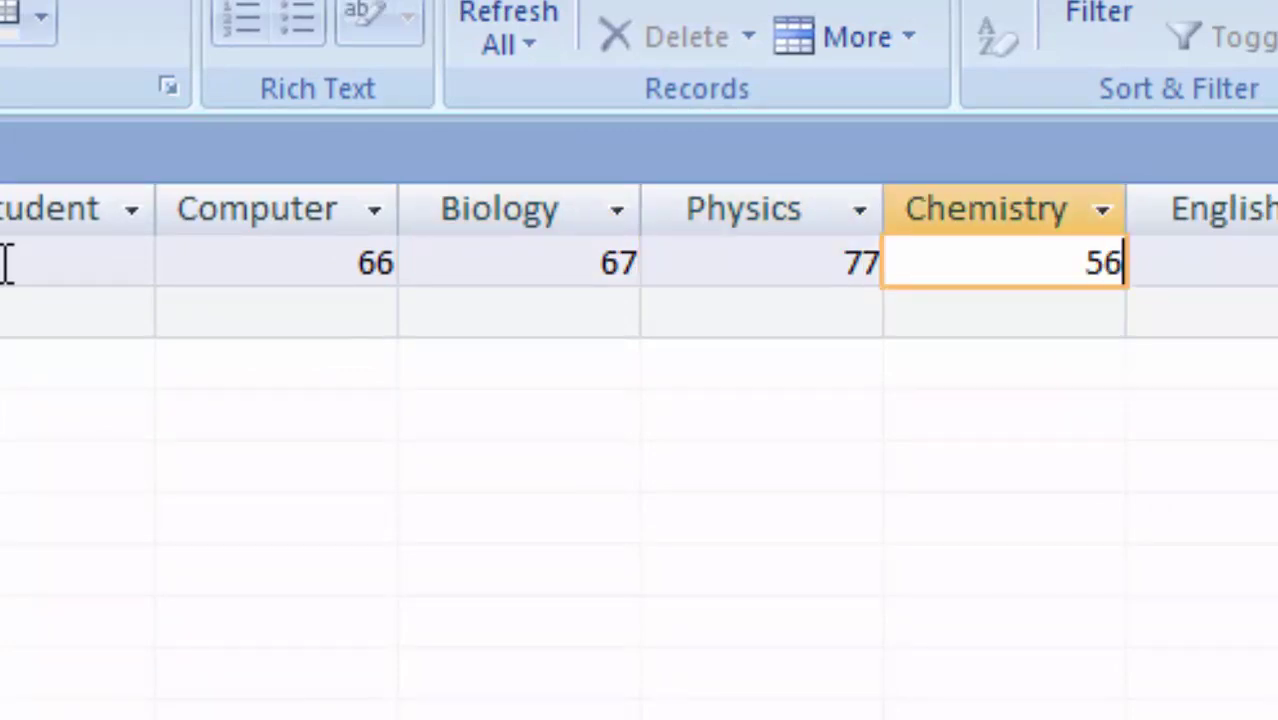
key(Tab)
text(67)
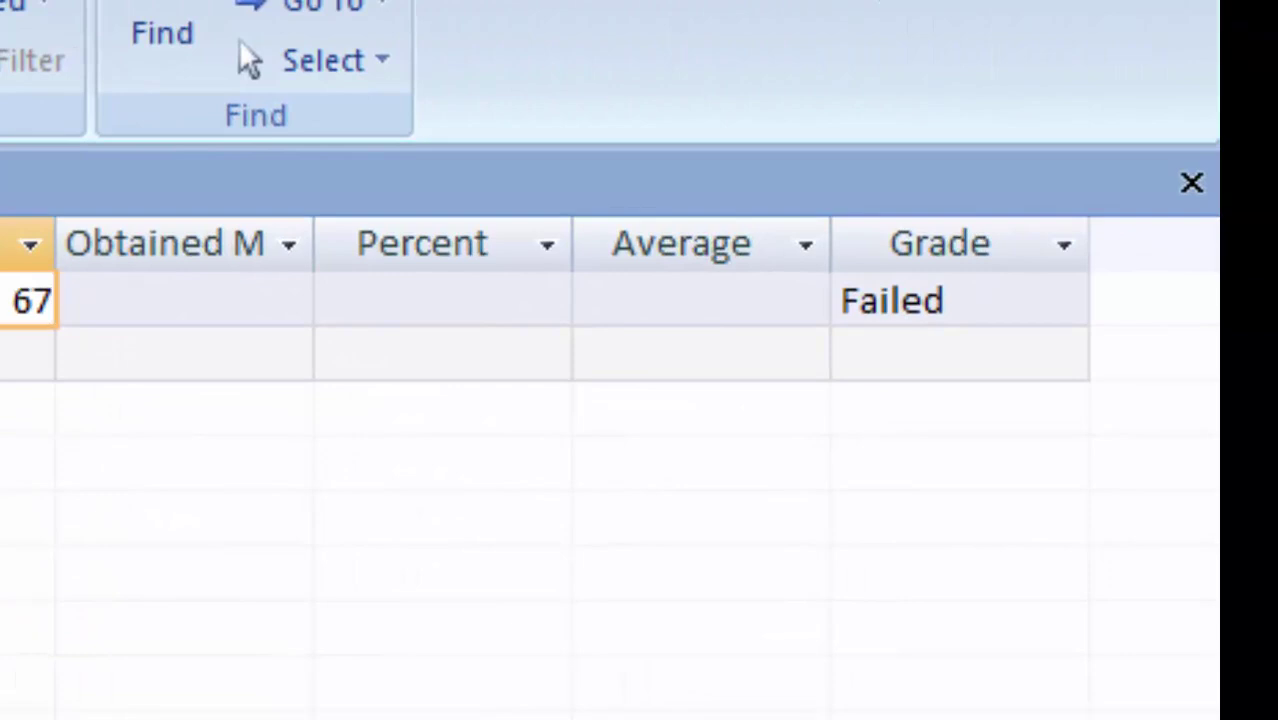
key(Tab)
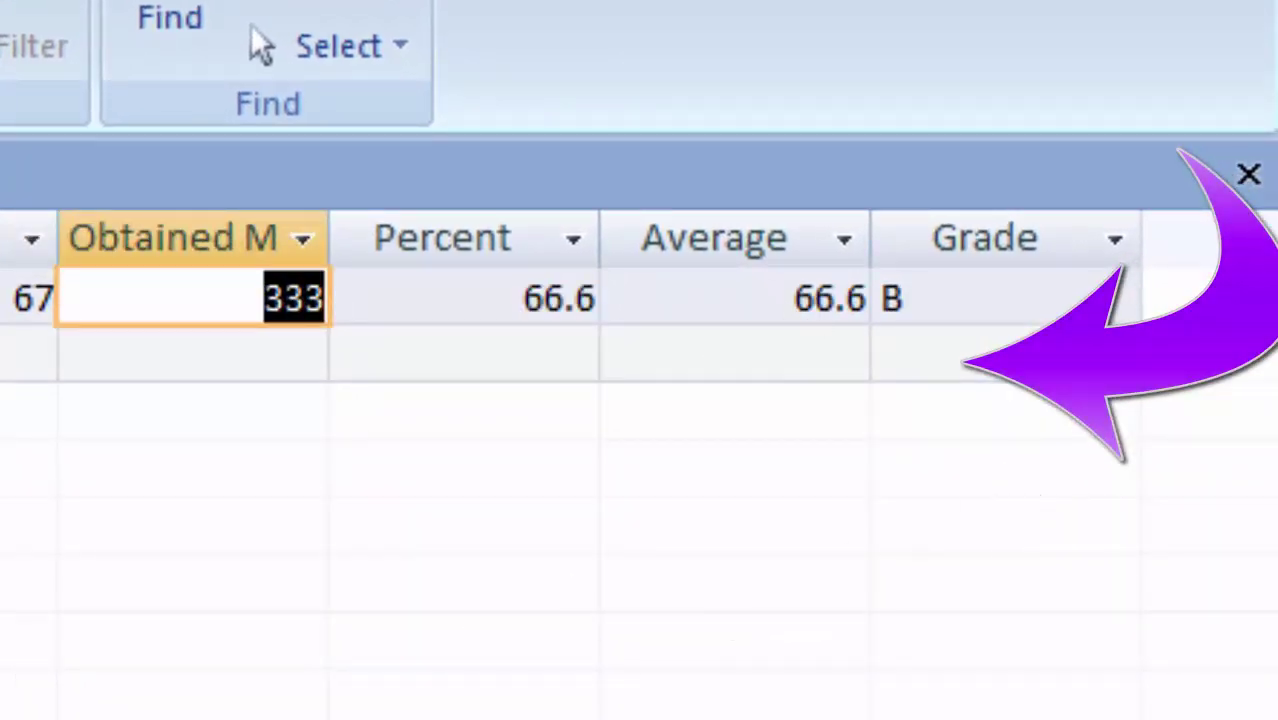
Save the record and autofit the Obtained Marks column so its header is fully visible
key(Tab)
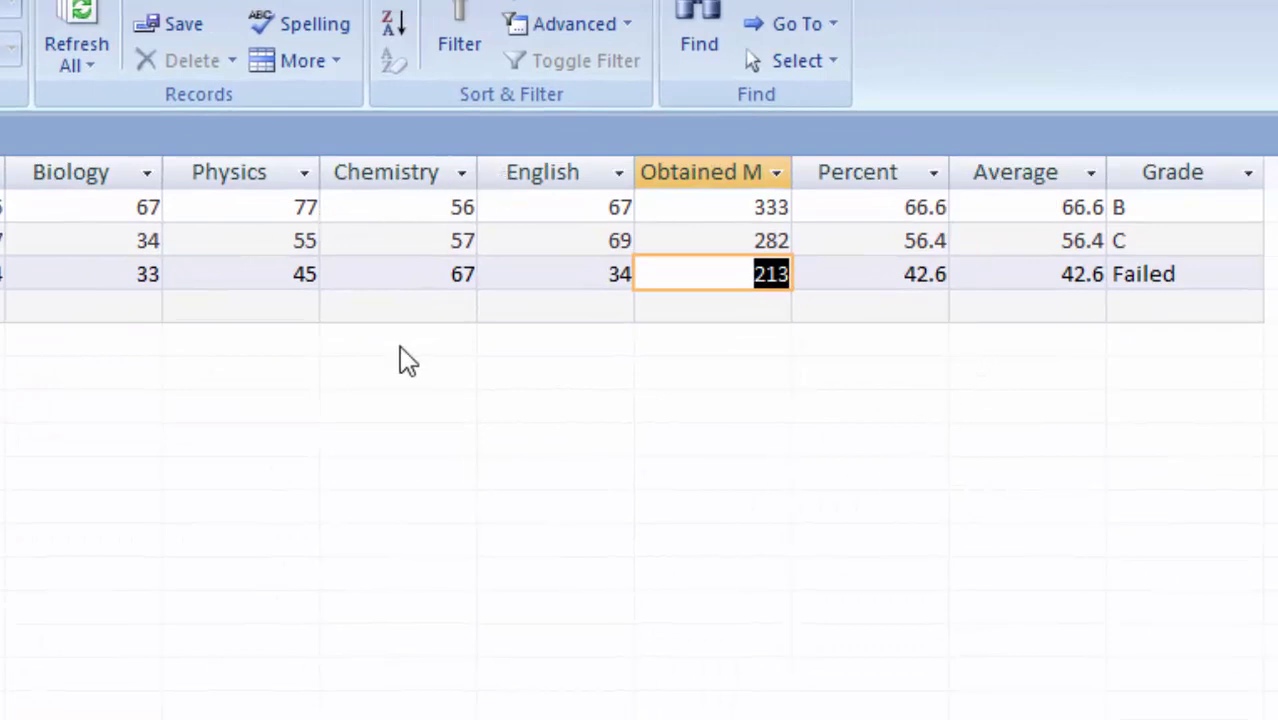
double_click(792, 172)
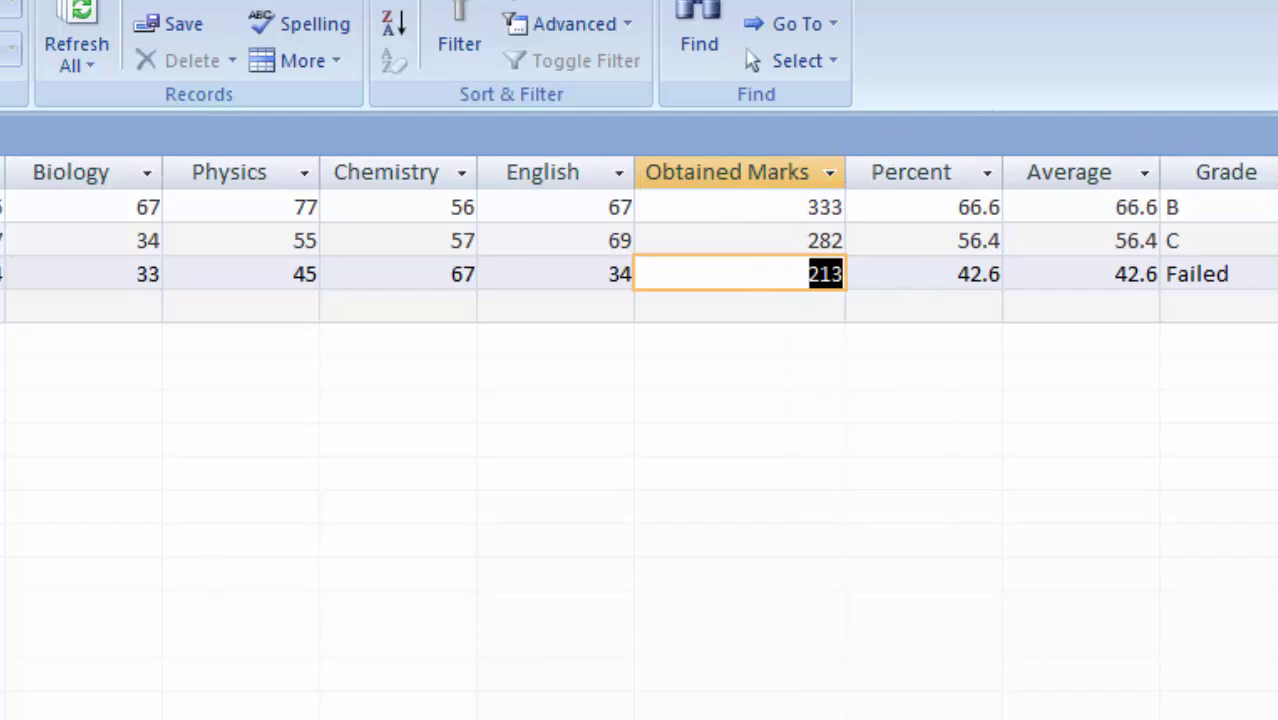
click(70, 319)
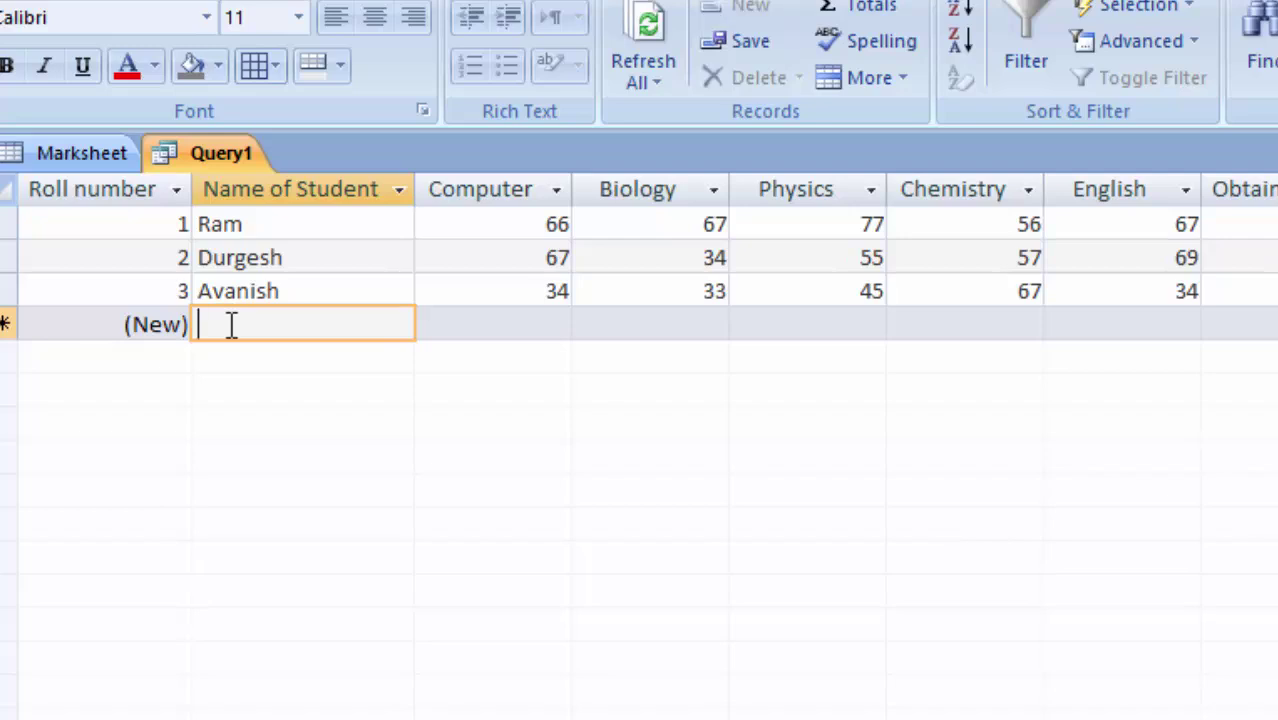
Enter the fourth student's name with marks 69, 56, 68, 78 and 78
text(Pri)
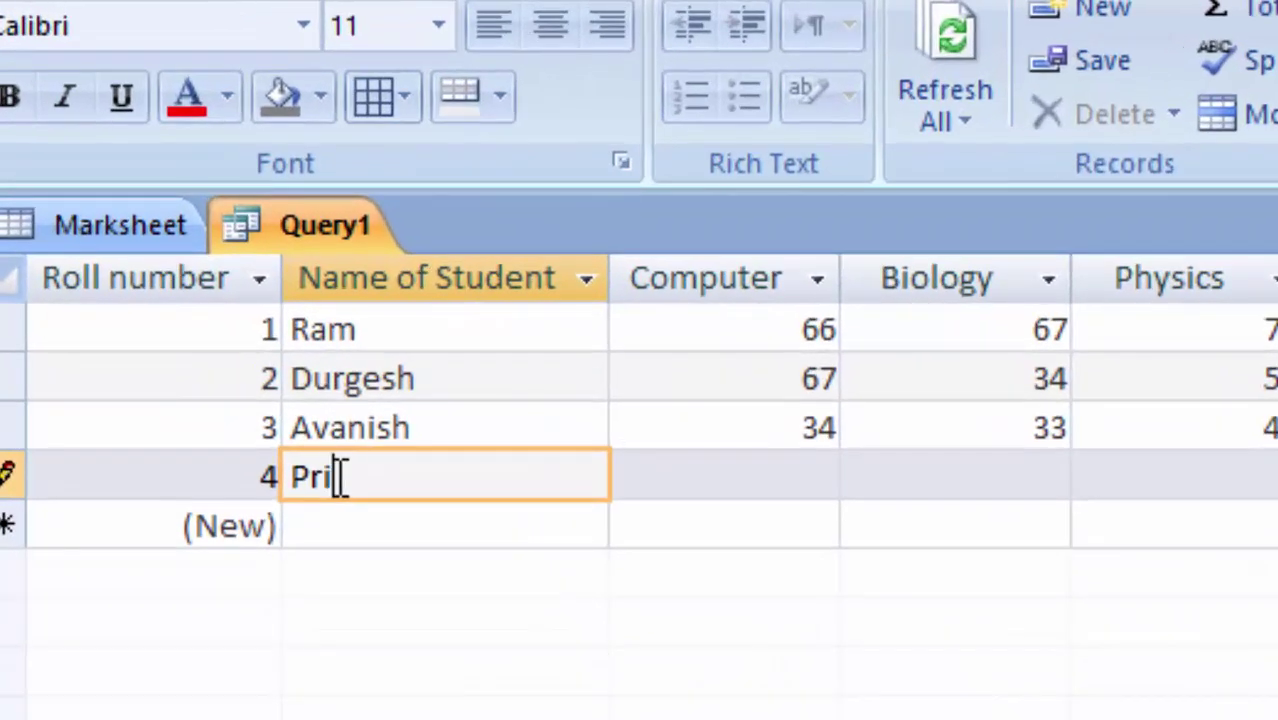
text(ya)
key(Tab)
text(6)
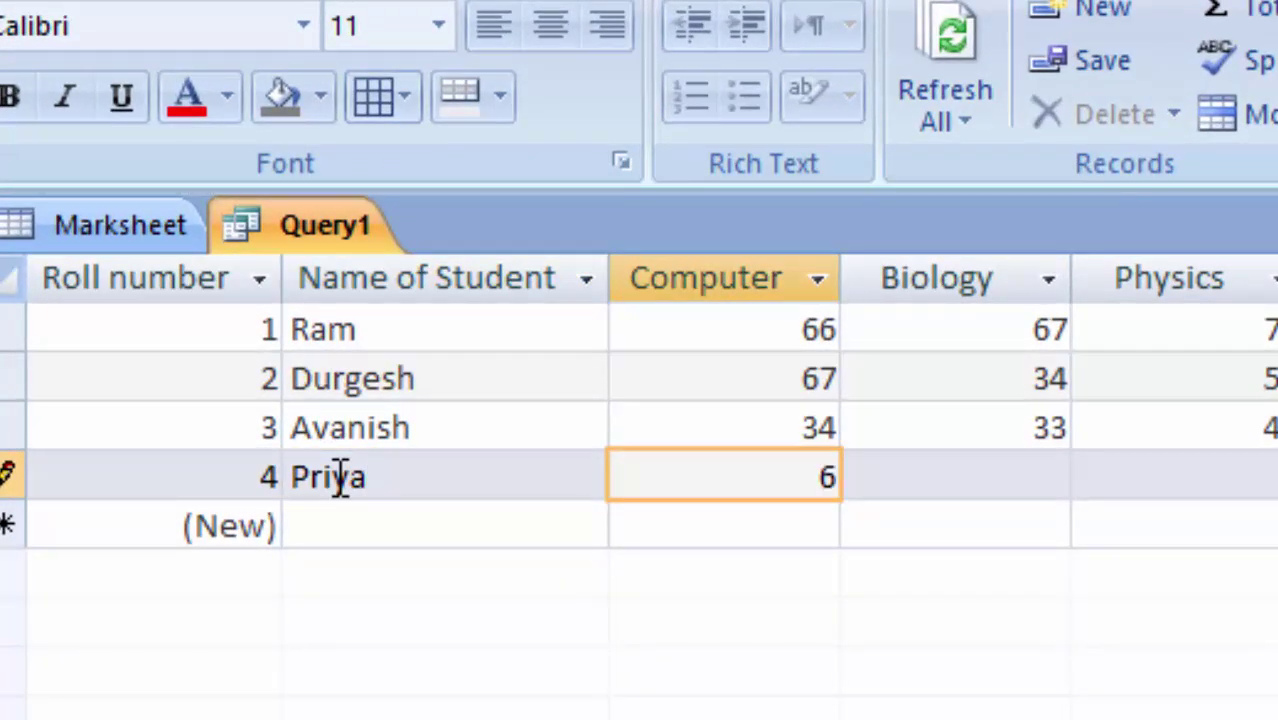
text(9)
key(Tab)
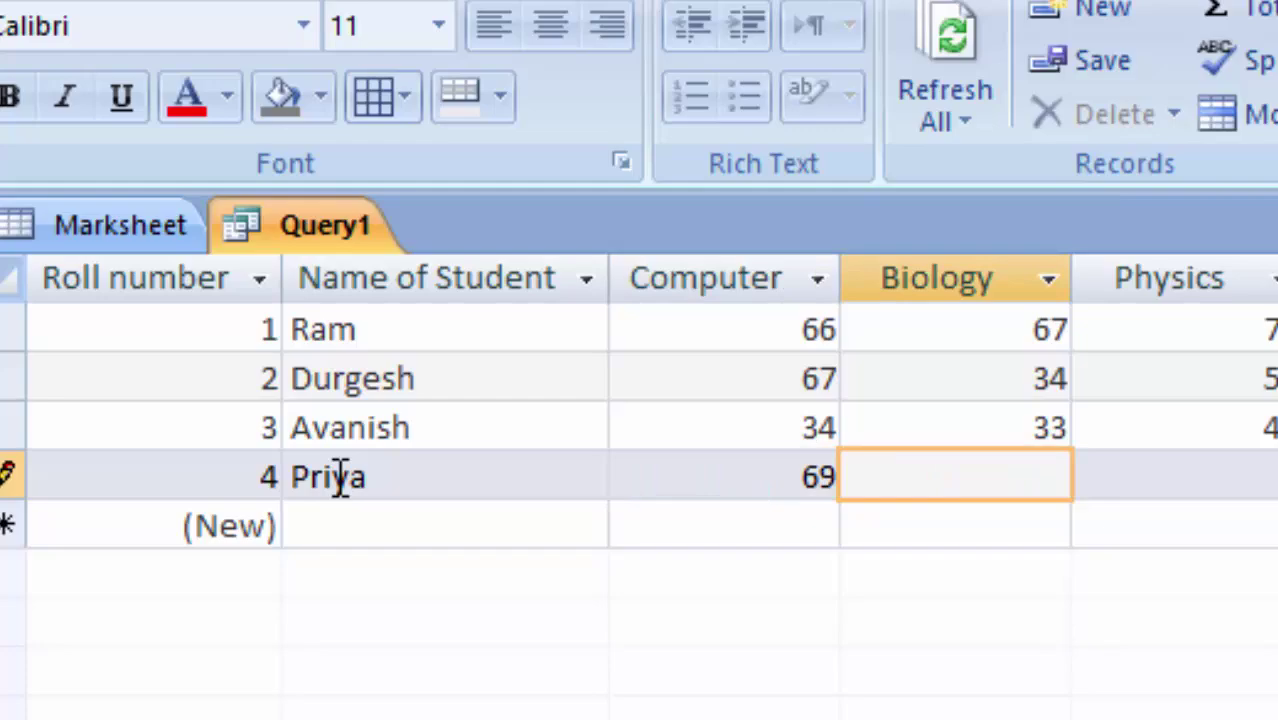
text(56)
key(Tab)
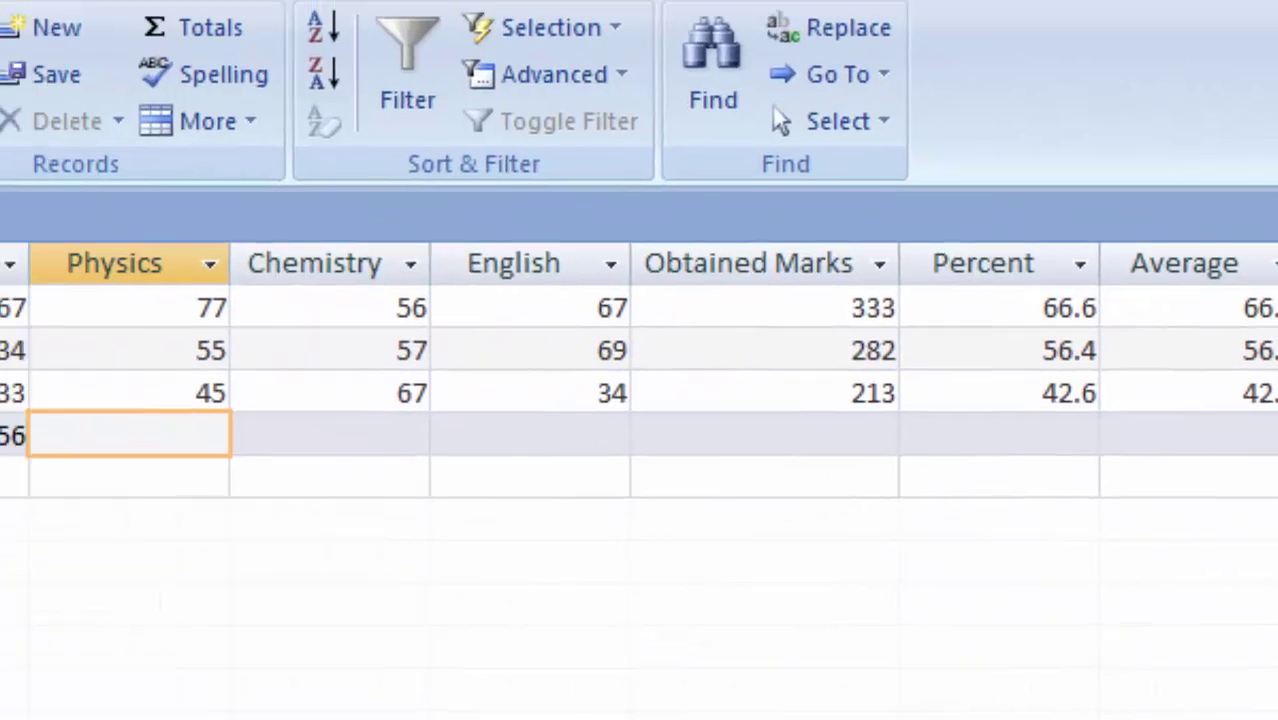
text(68)
key(Tab)
text(78)
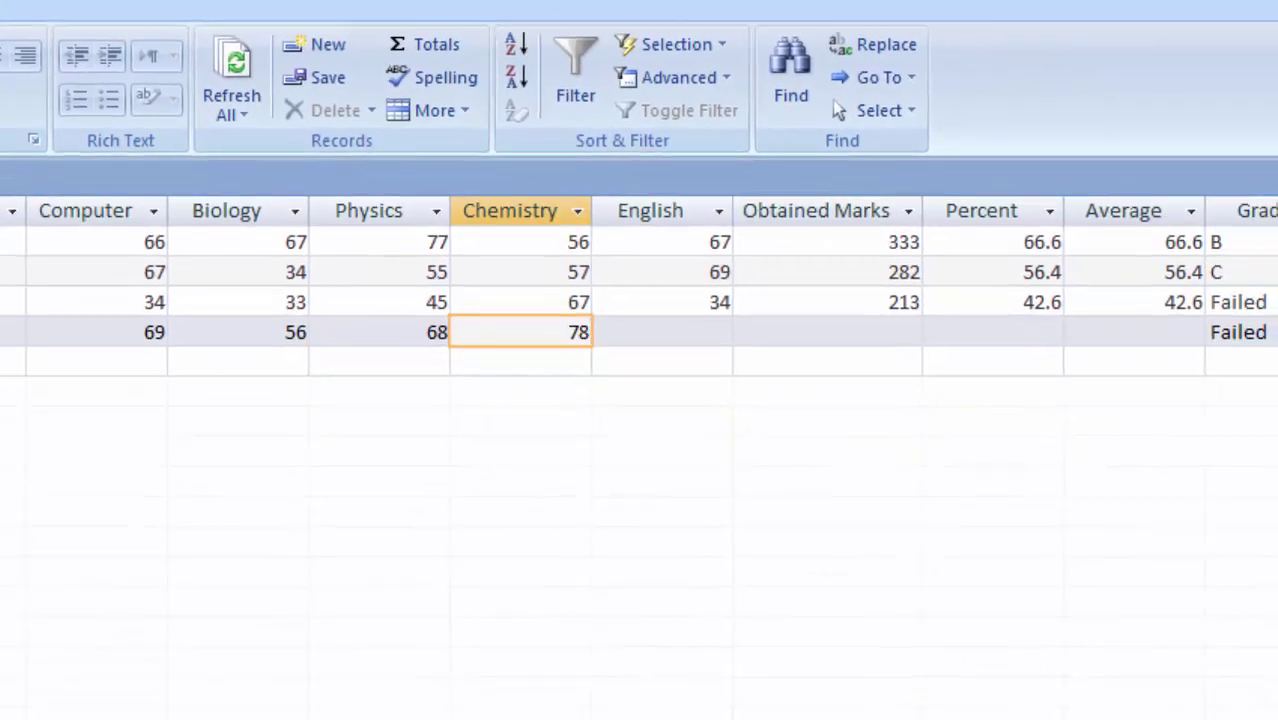
key(Tab)
text(7)
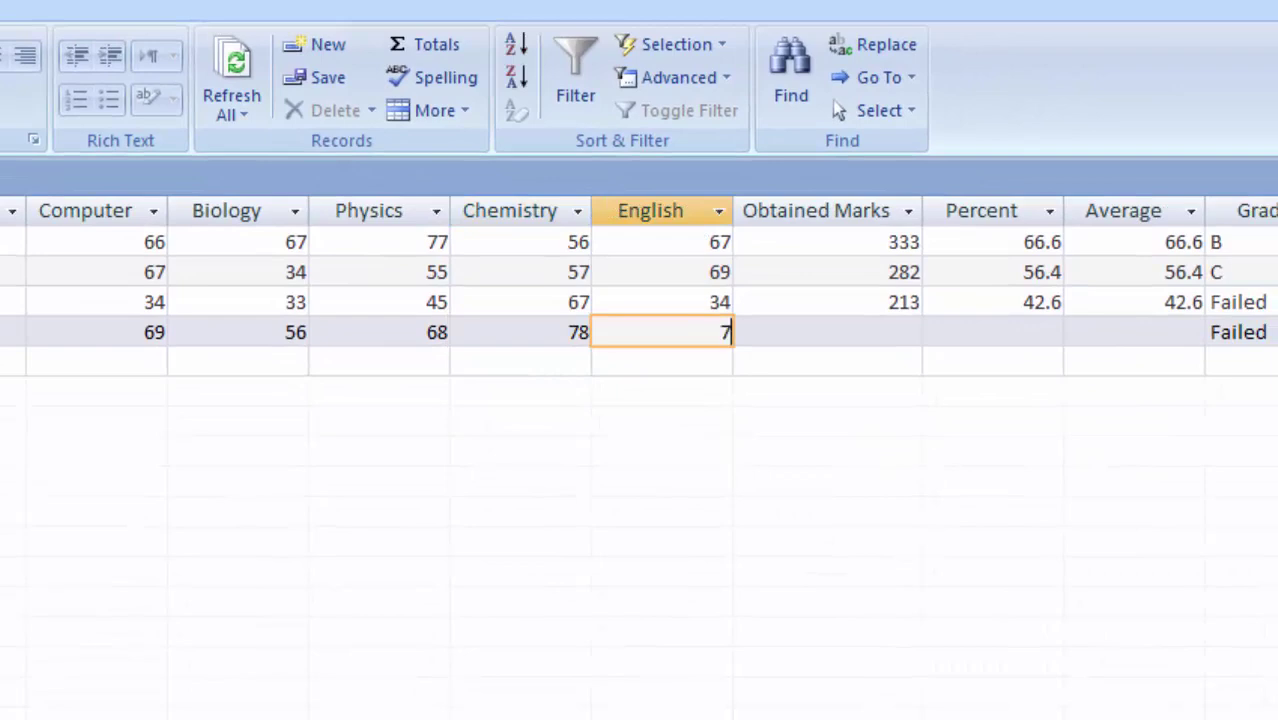
text(8)
key(Tab)
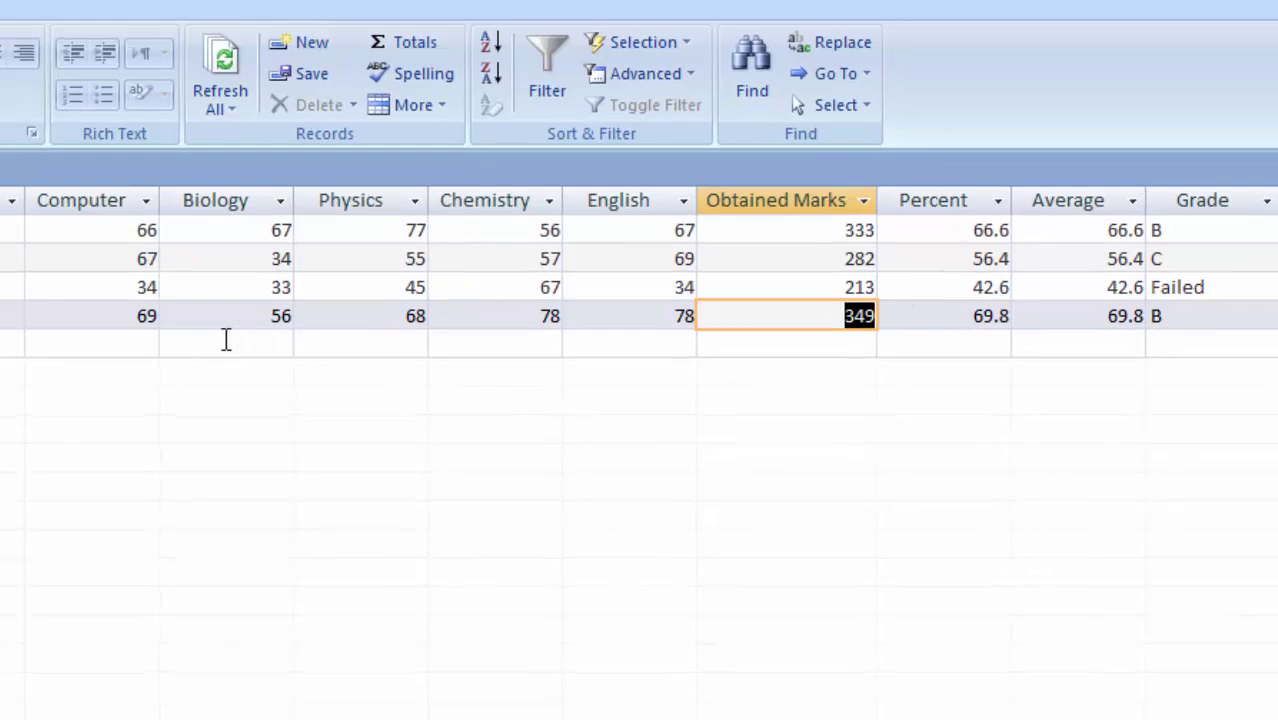
click(154, 316)
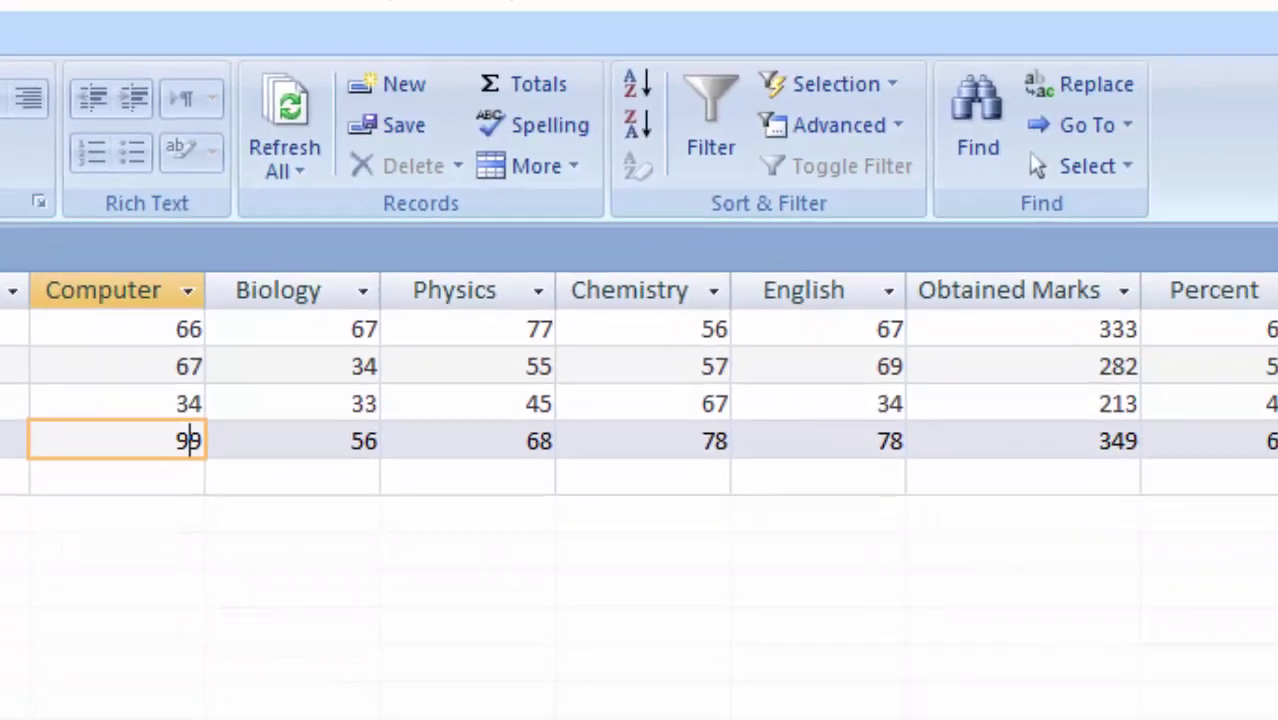
Change the fourth student's Computer mark to 99, giving 379, 75.8 percent and grade A
key(Tab)
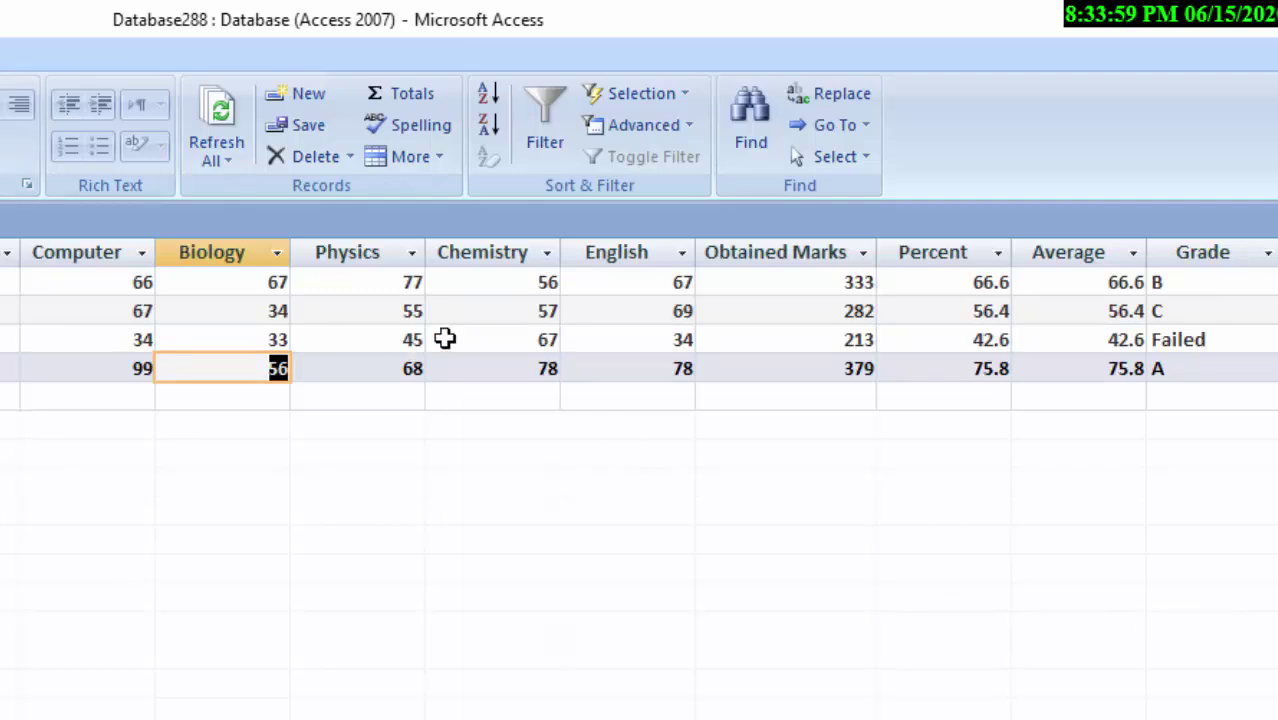
key(alt+c)
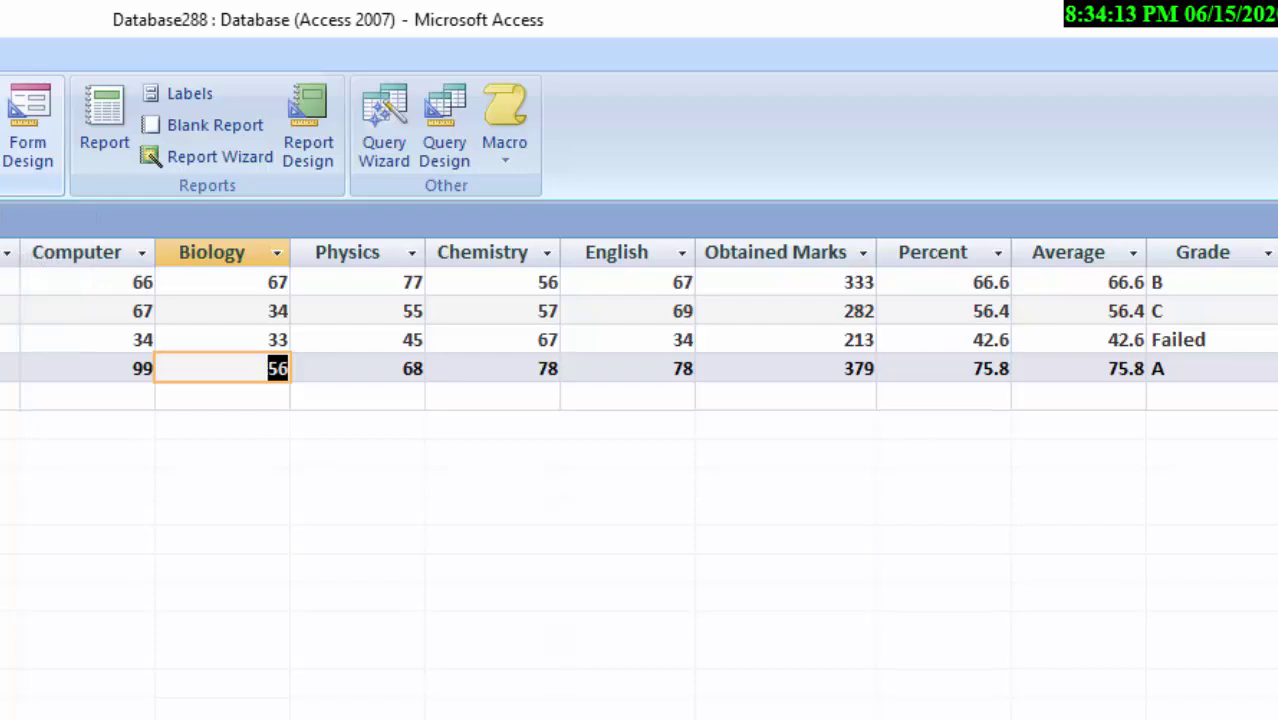
click(390, 240)
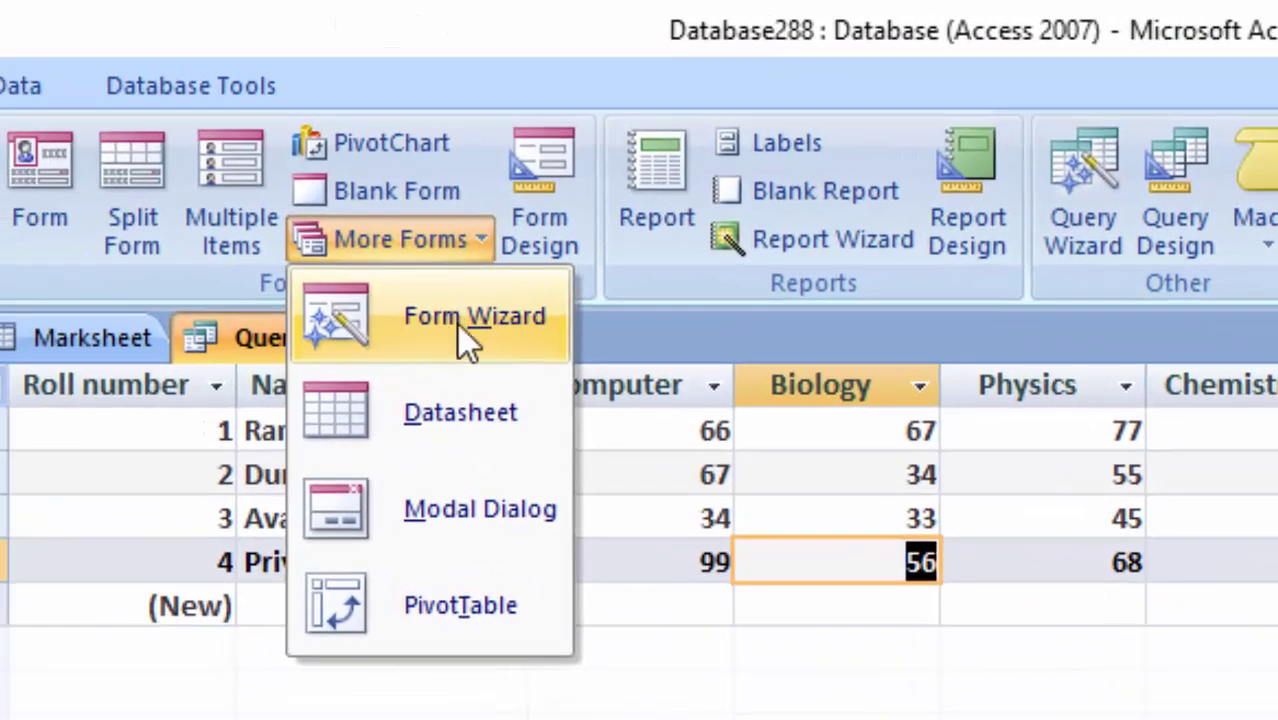
Launch the Form Wizard, saving the query as Query1
click(458, 324)
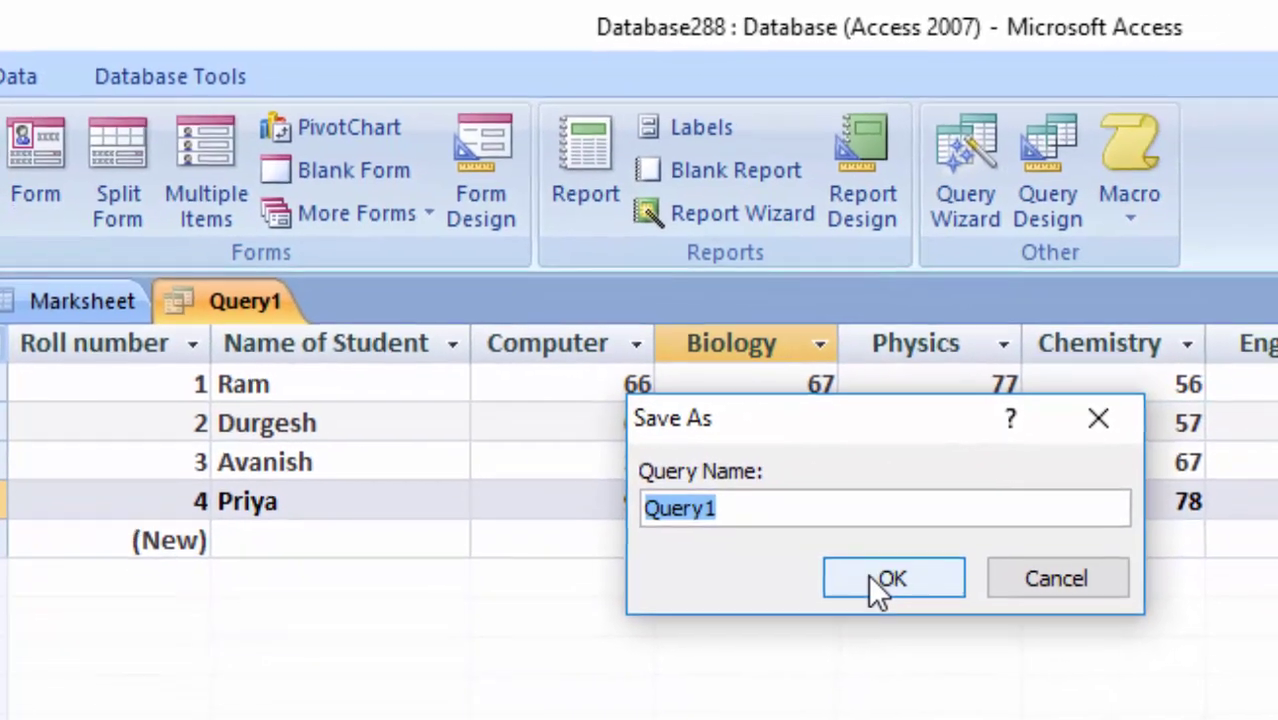
click(963, 622)
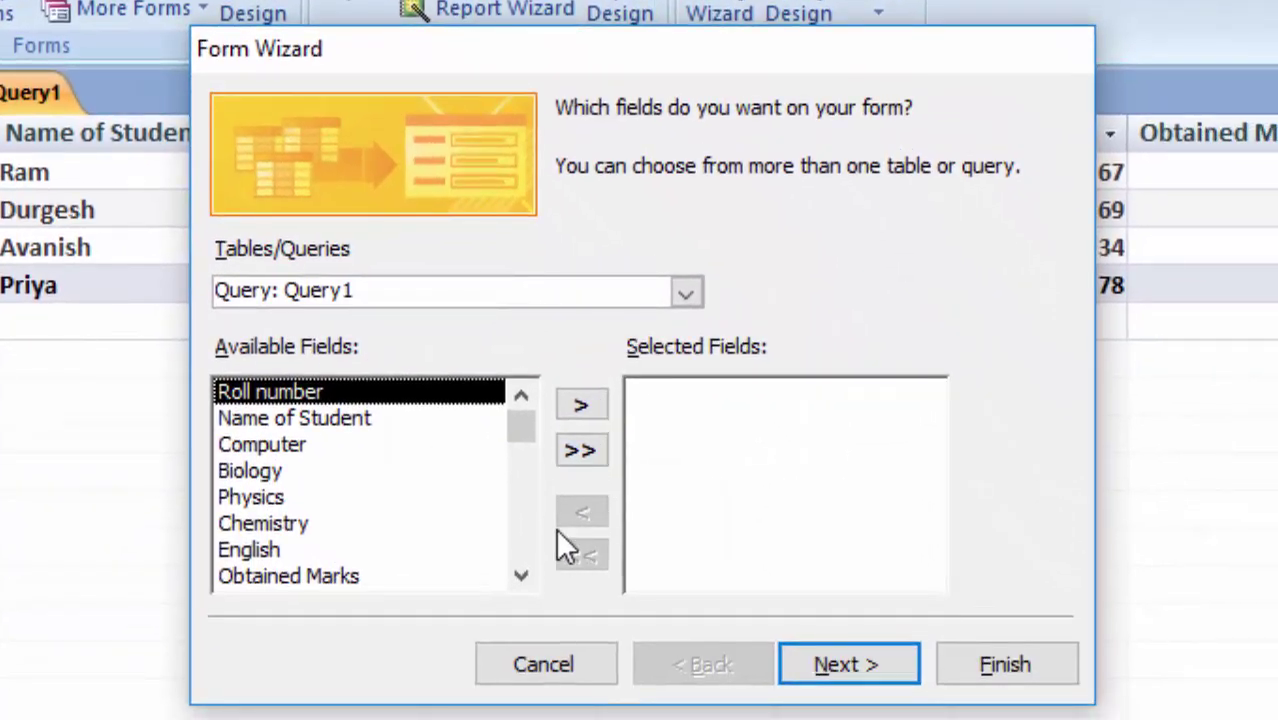
Build a form with all Query1 fields, Tabular layout and Concourse style, opening it in Design View
click(593, 452)
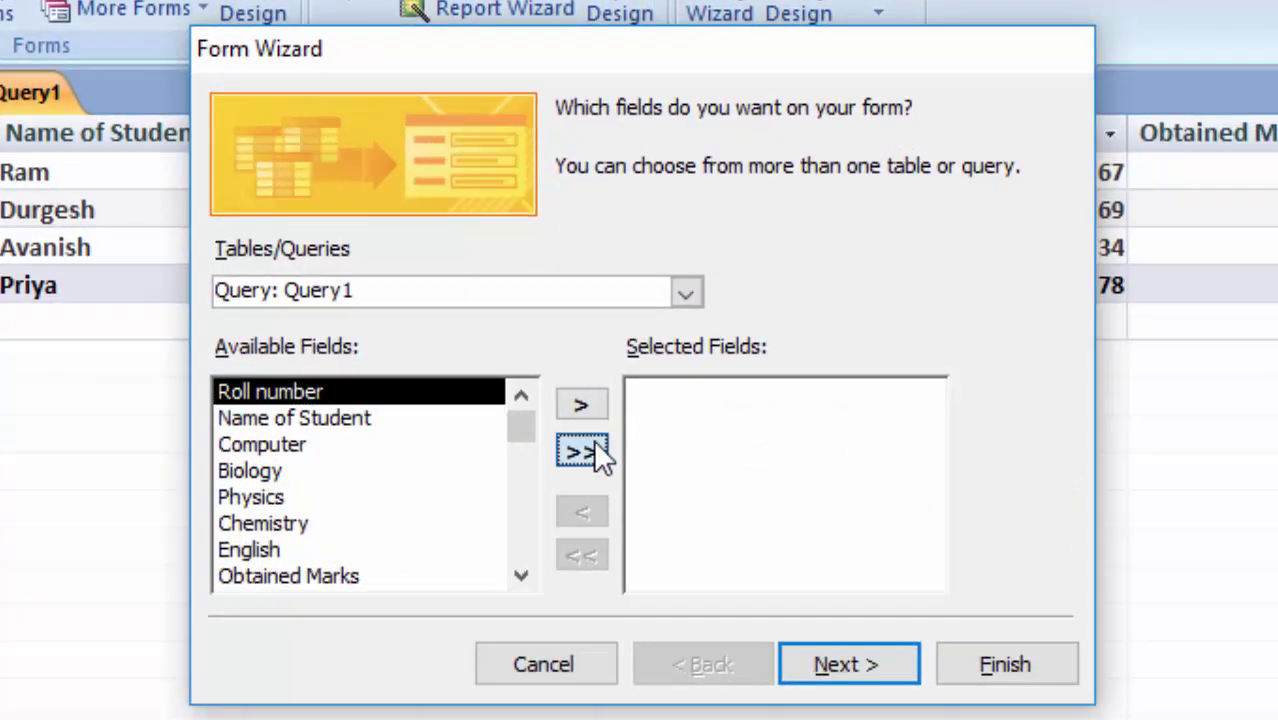
click(855, 672)
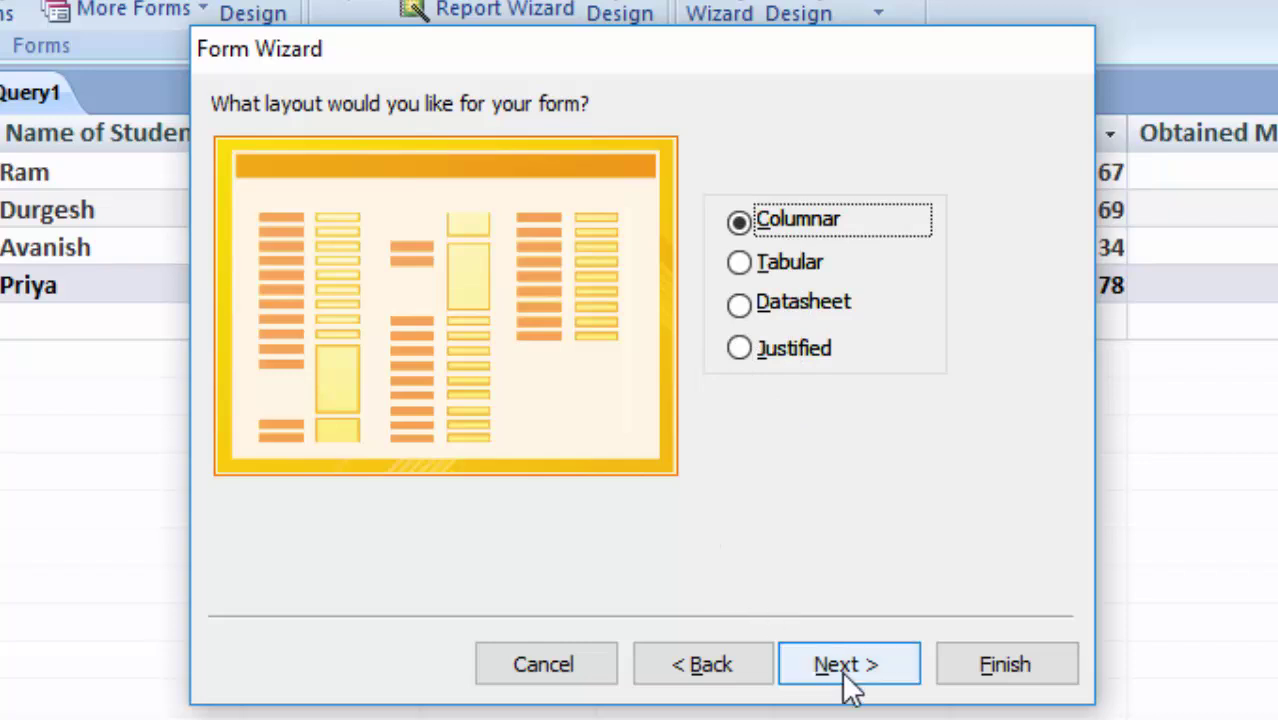
click(749, 260)
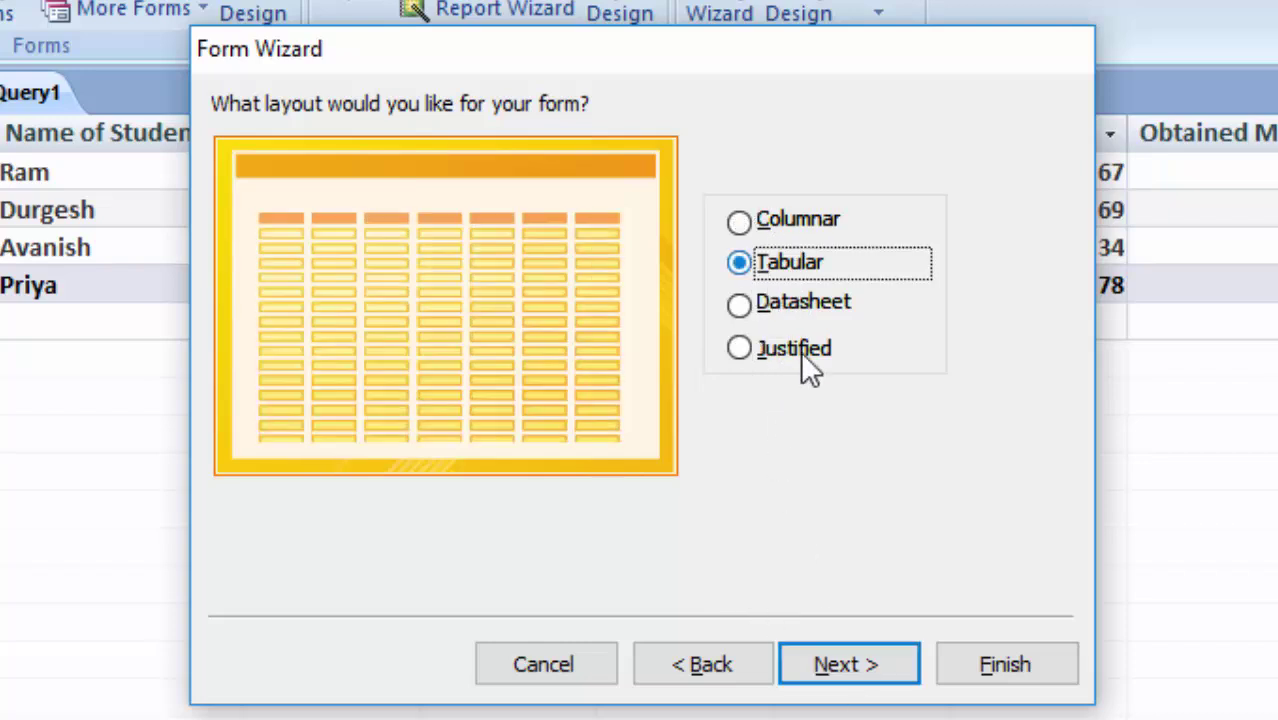
click(849, 660)
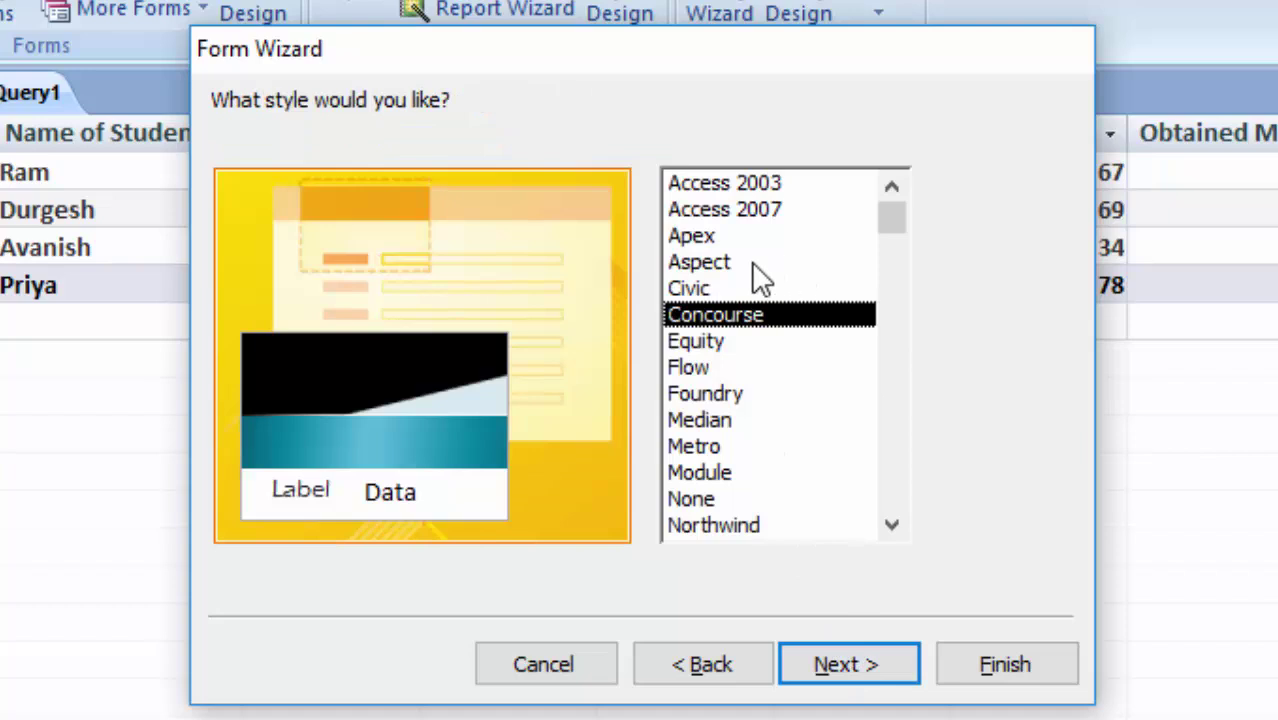
click(700, 295)
click(677, 372)
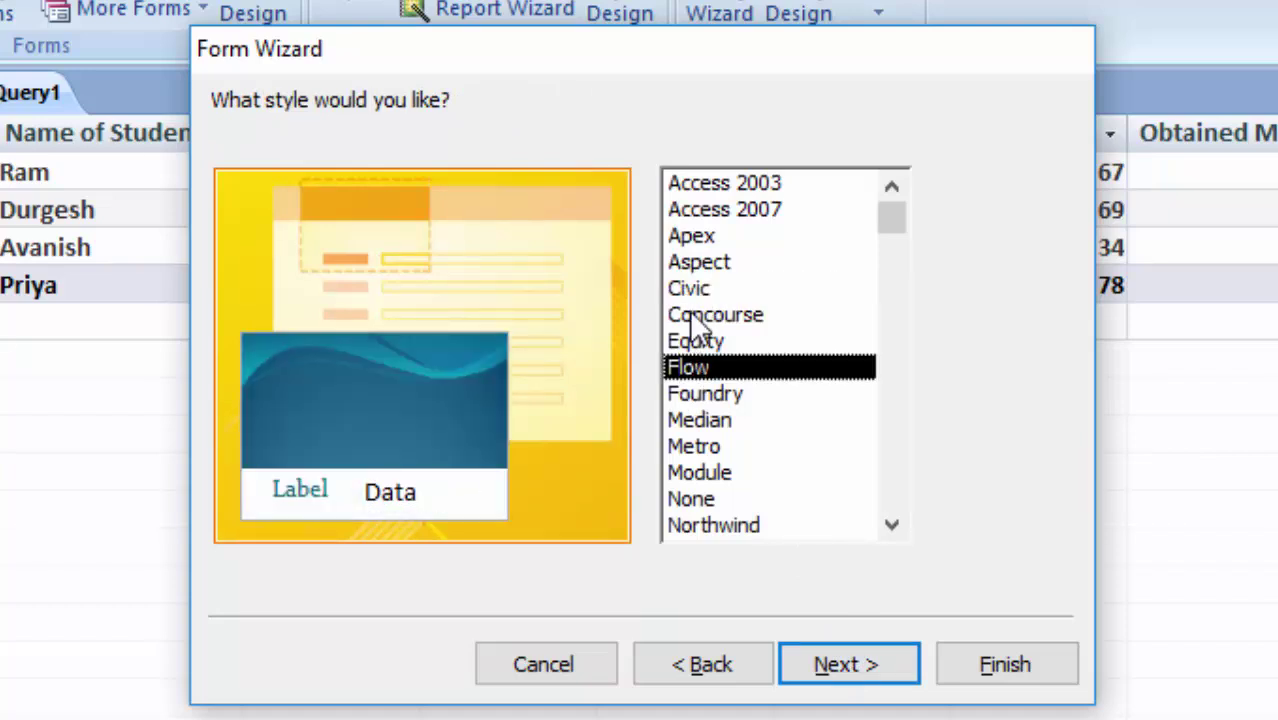
click(689, 310)
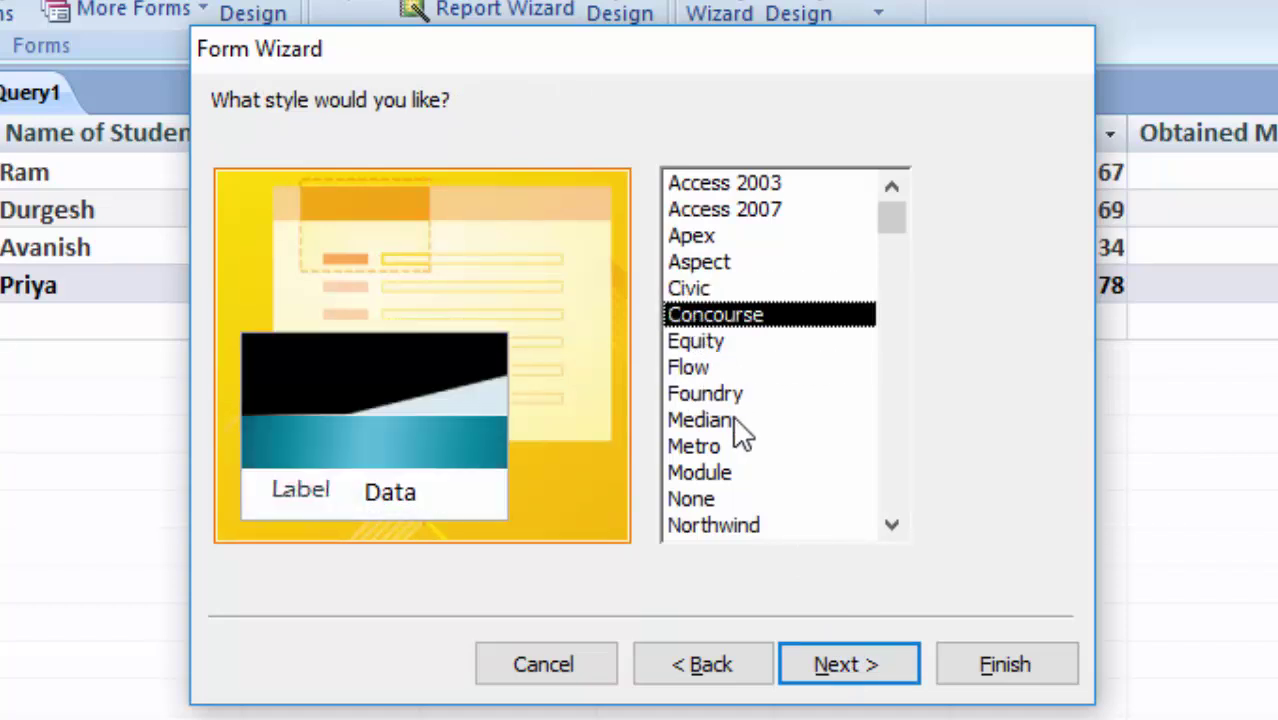
click(860, 672)
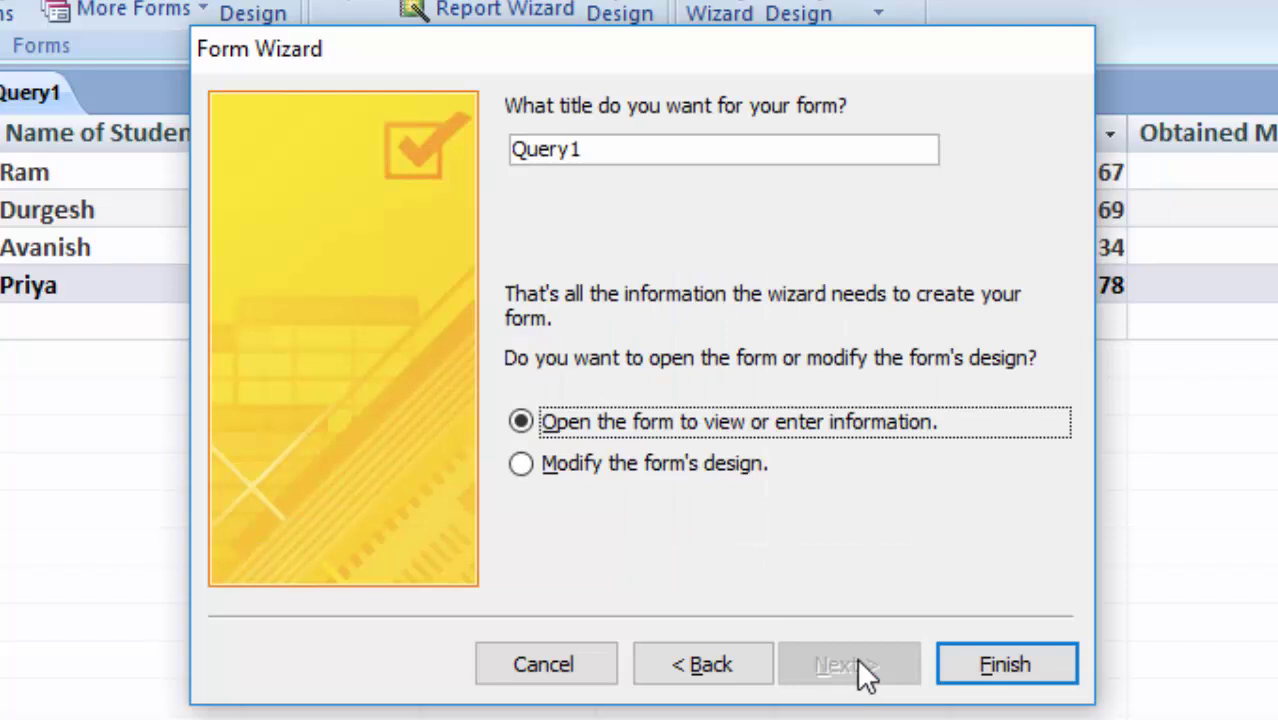
click(527, 465)
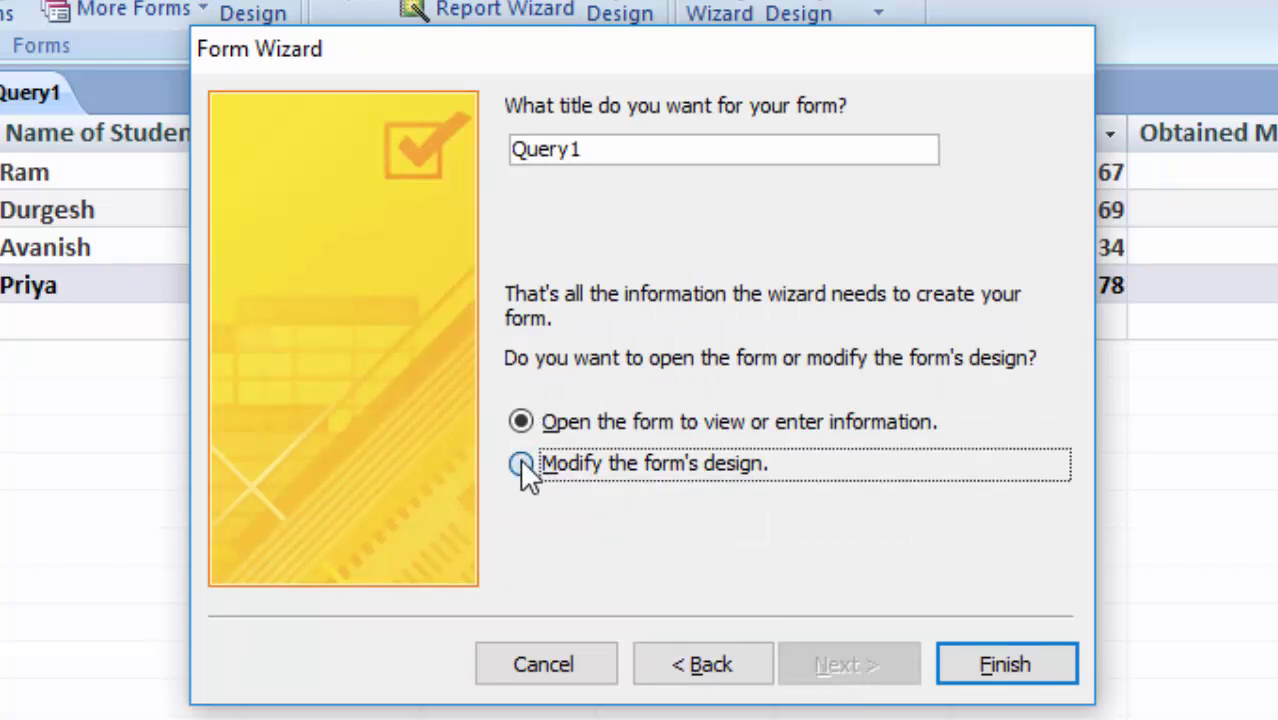
click(522, 421)
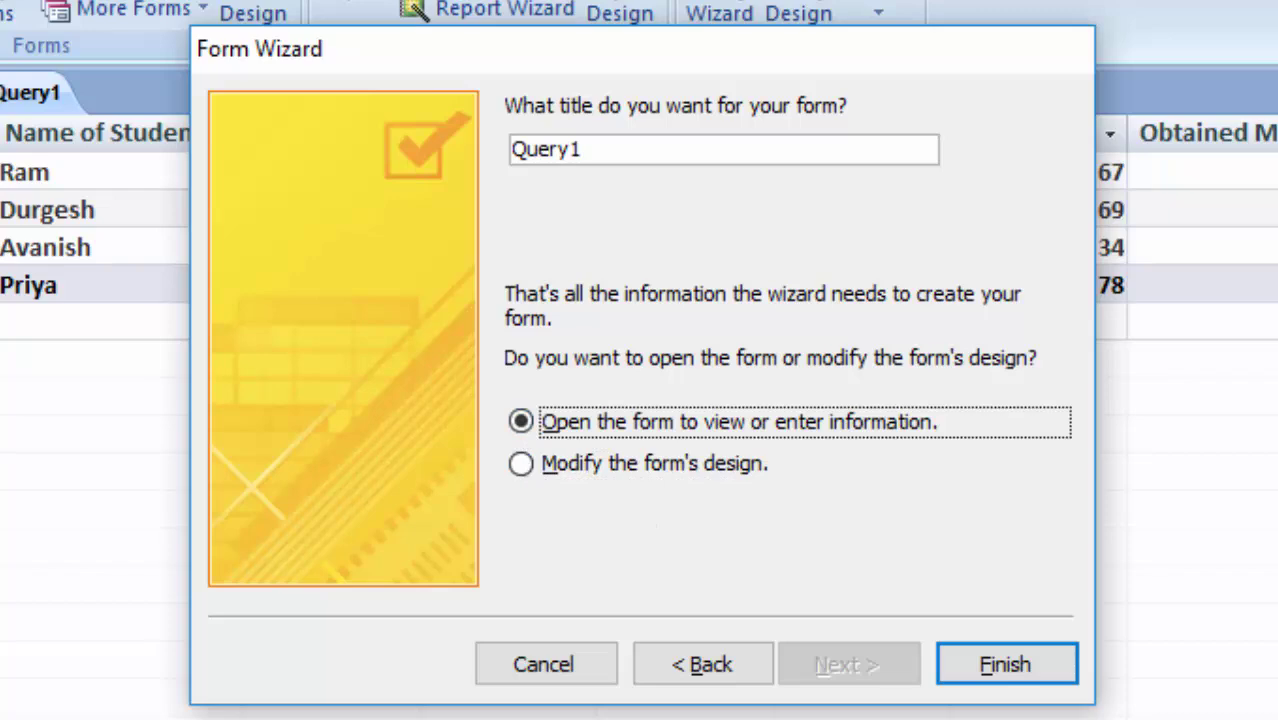
click(976, 654)
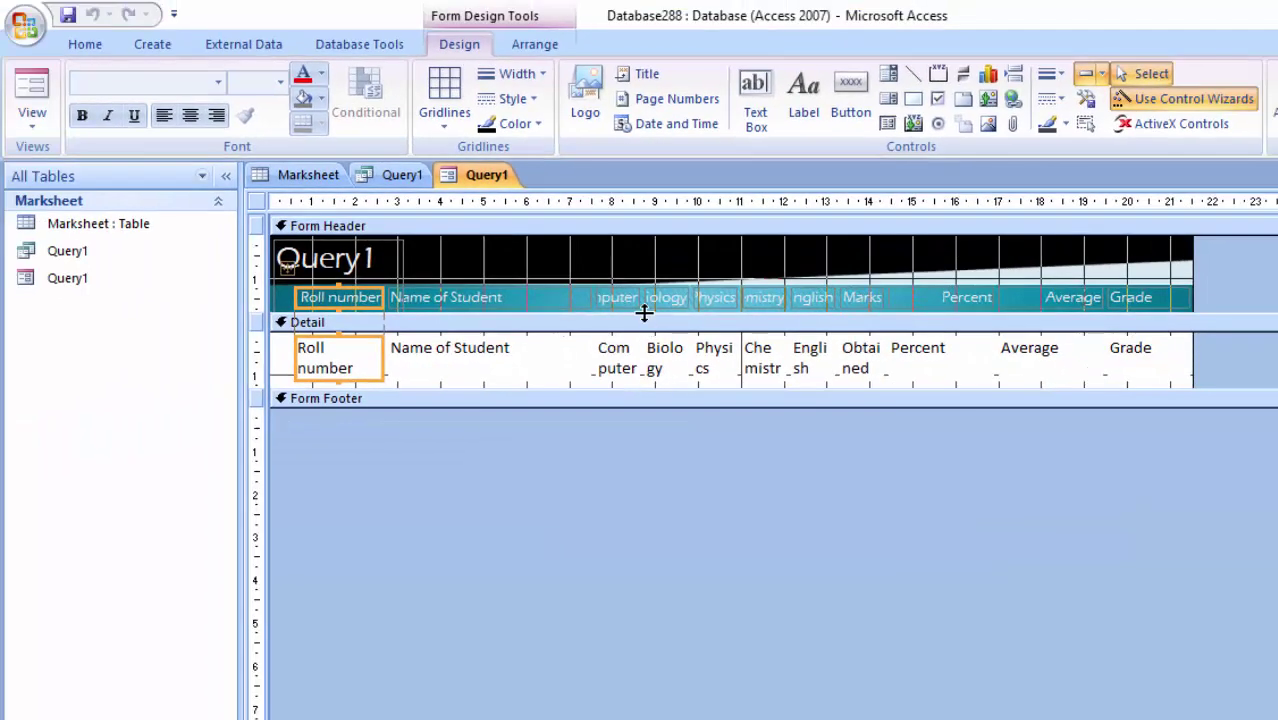
Drag the section bars down to enlarge the Query1 form's header, detail and footer
drag(644, 313, 646, 368)
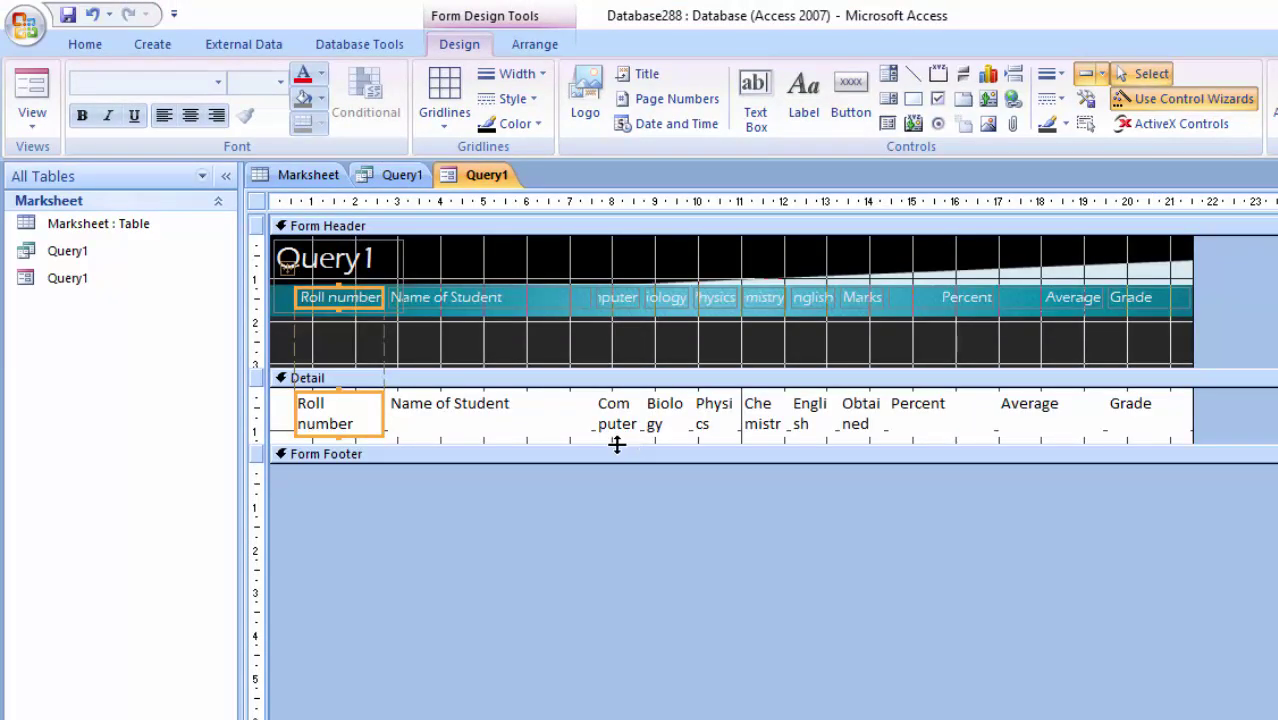
drag(618, 459, 604, 536)
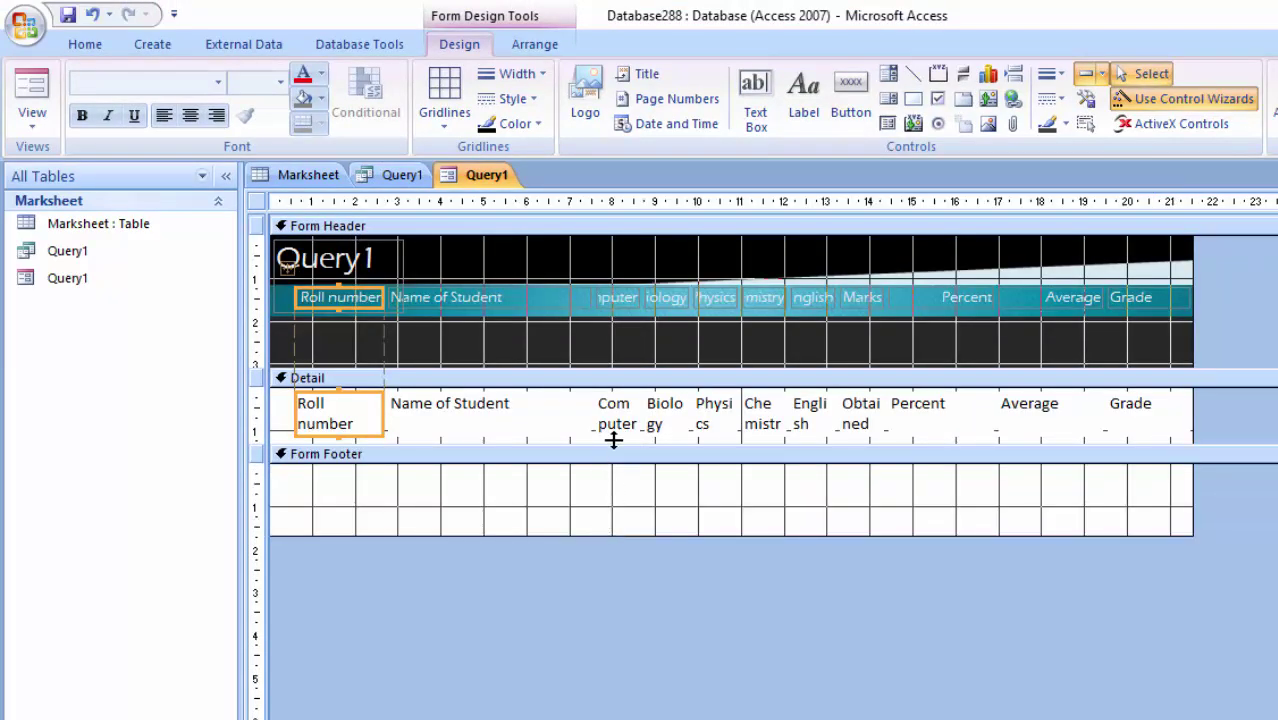
drag(623, 444, 618, 528)
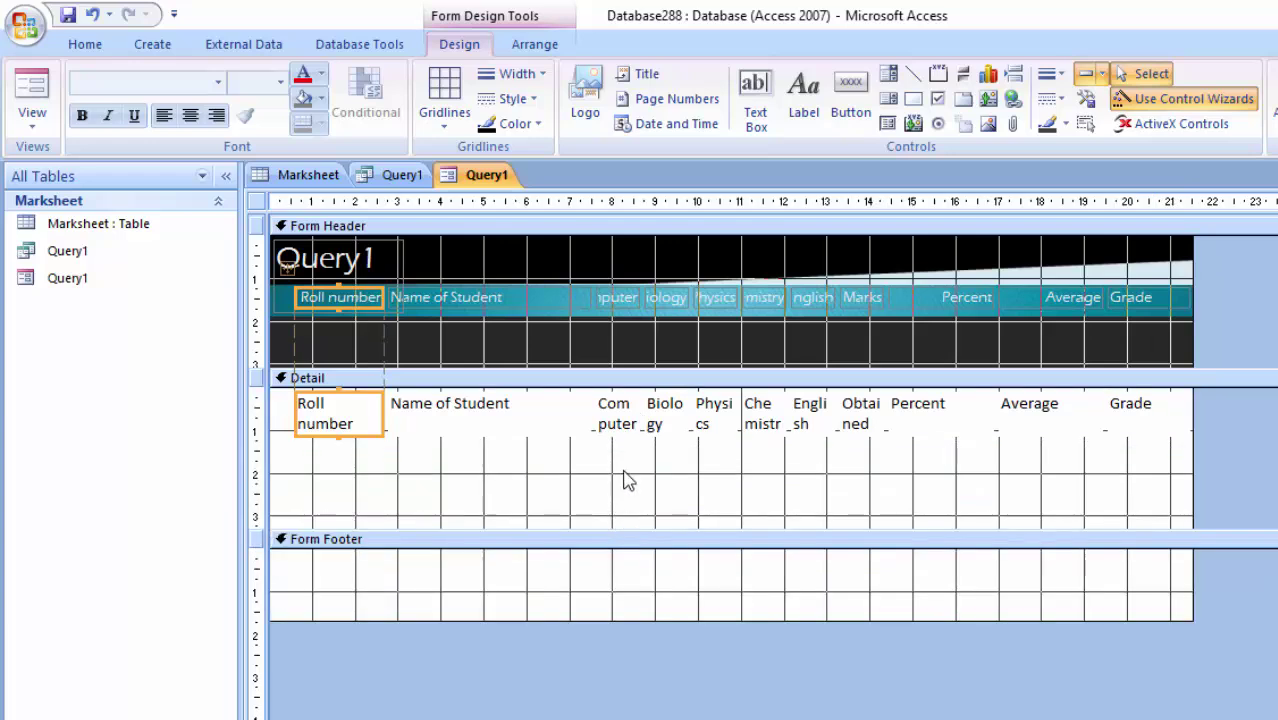
Narrow the Name of Student label and widen the Computer column so its heading fits
click(618, 302)
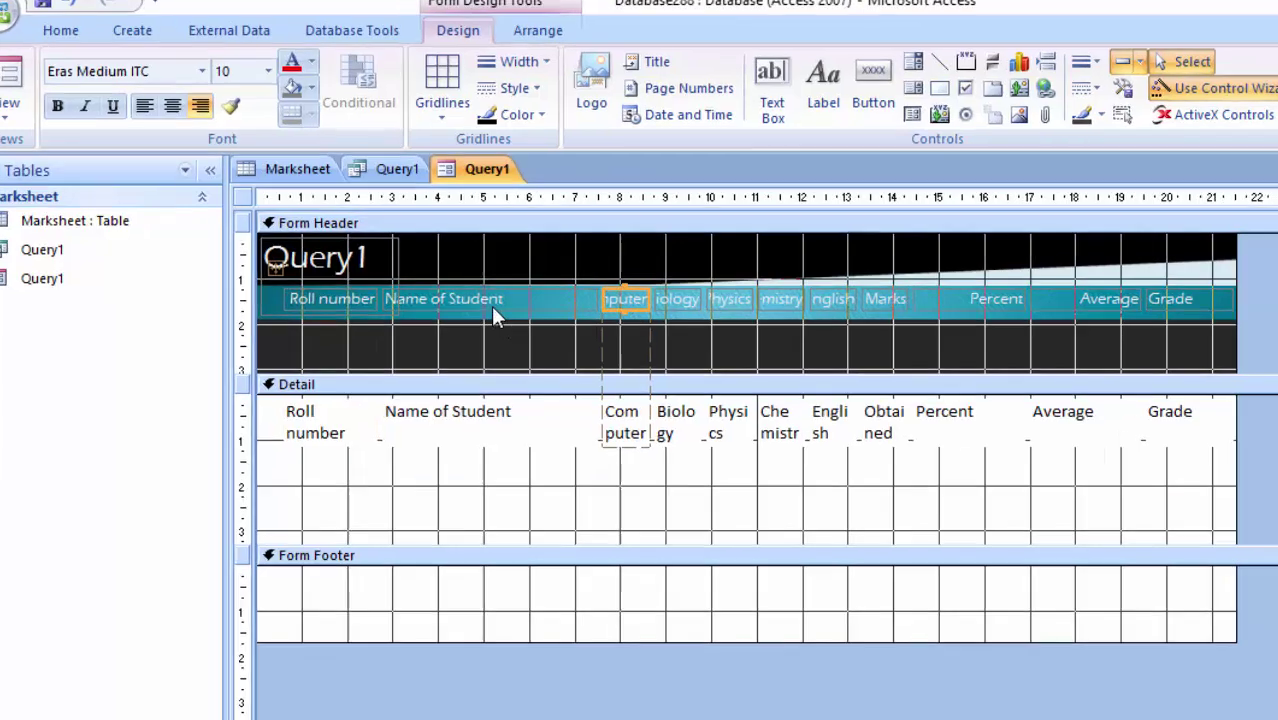
click(490, 311)
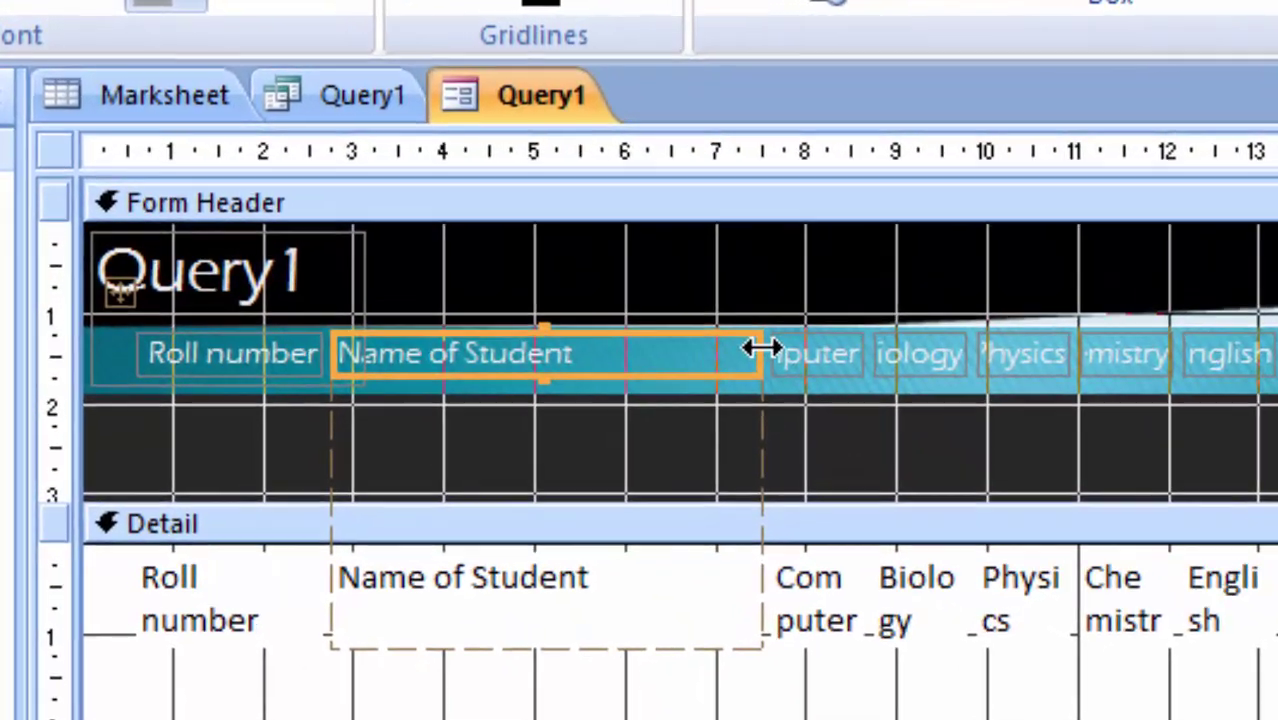
mouse_move(761, 345)
mouse_down()
mouse_move(805, 399)
mouse_move(786, 398)
mouse_up()
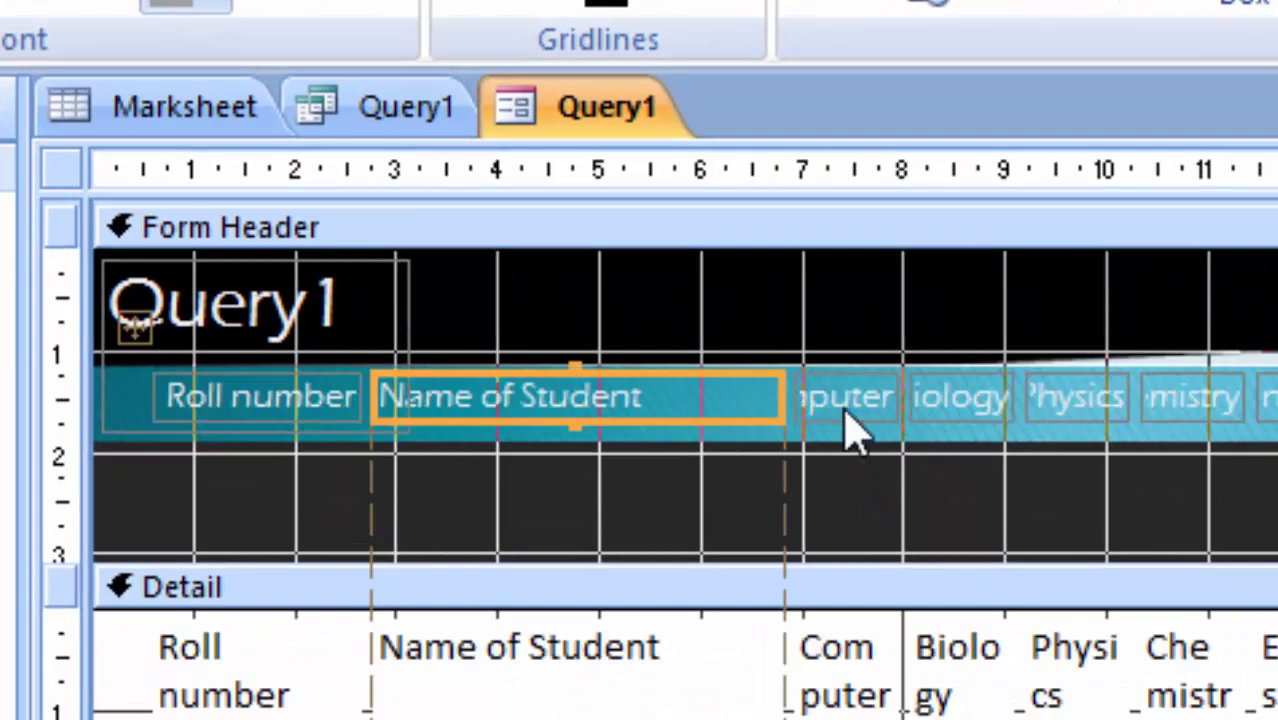
click(843, 400)
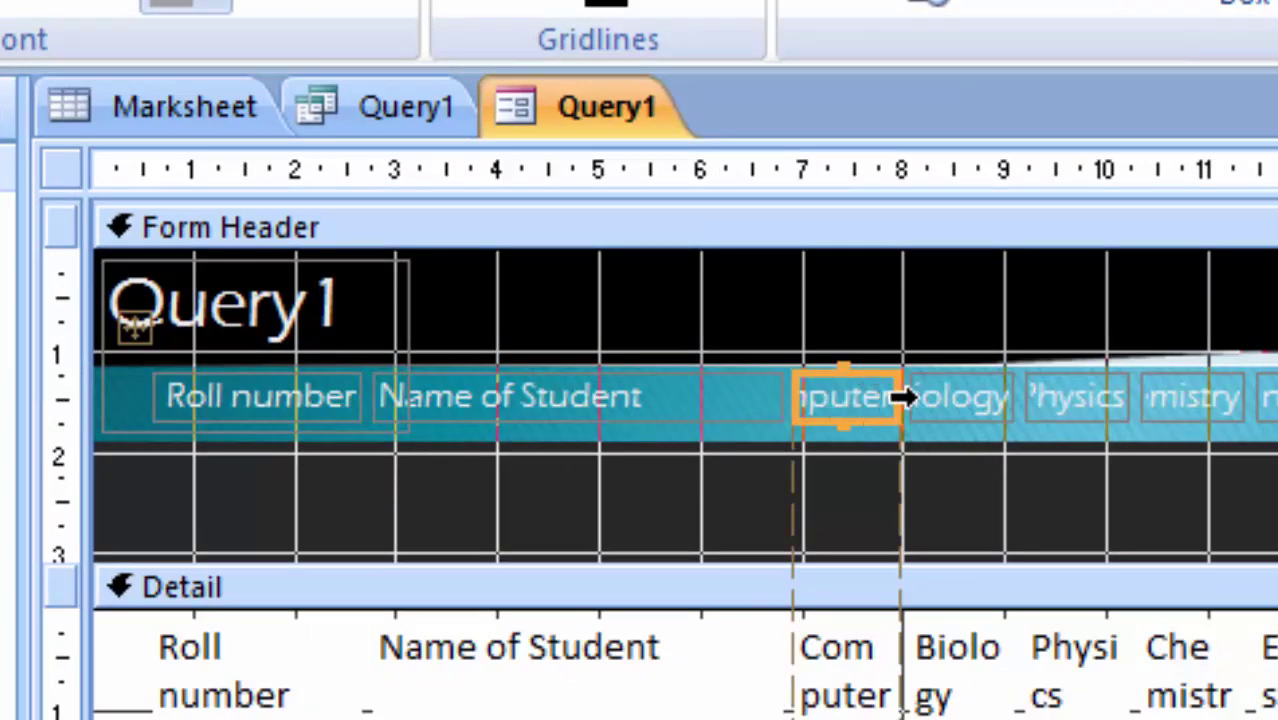
drag(903, 397, 988, 397)
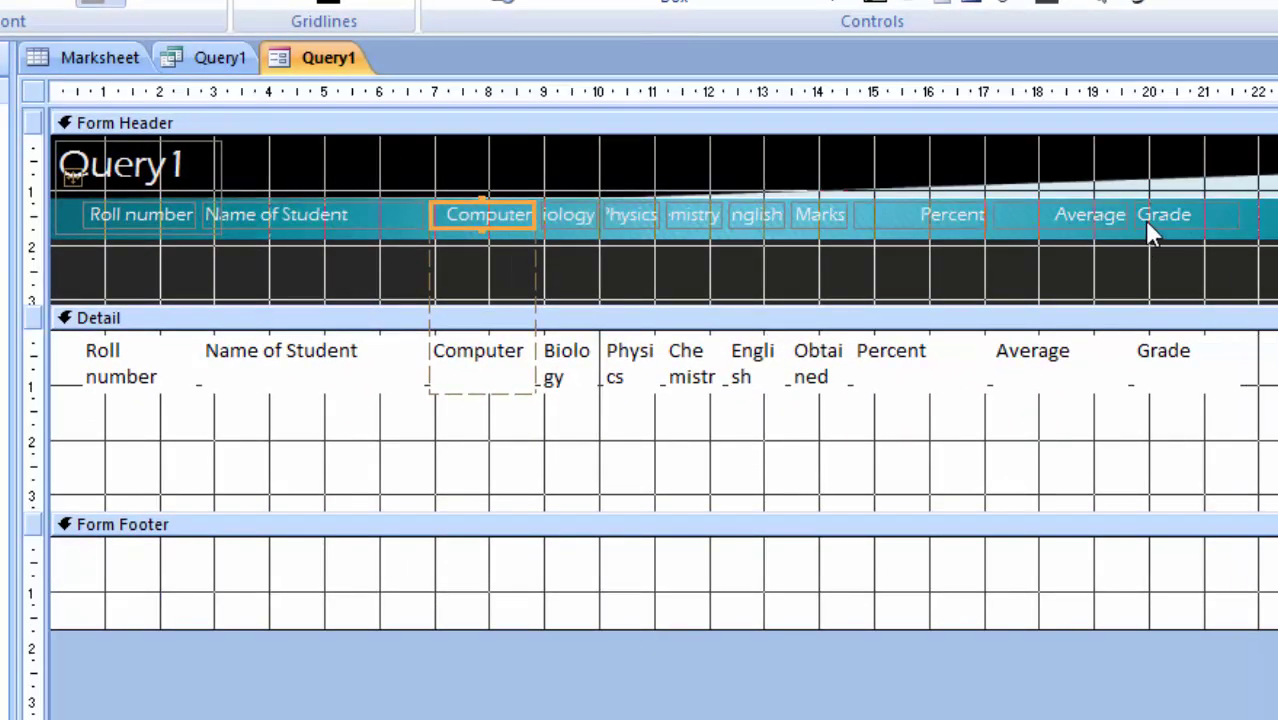
Widen the Obtained Marks heading until its full name shows
click(1170, 222)
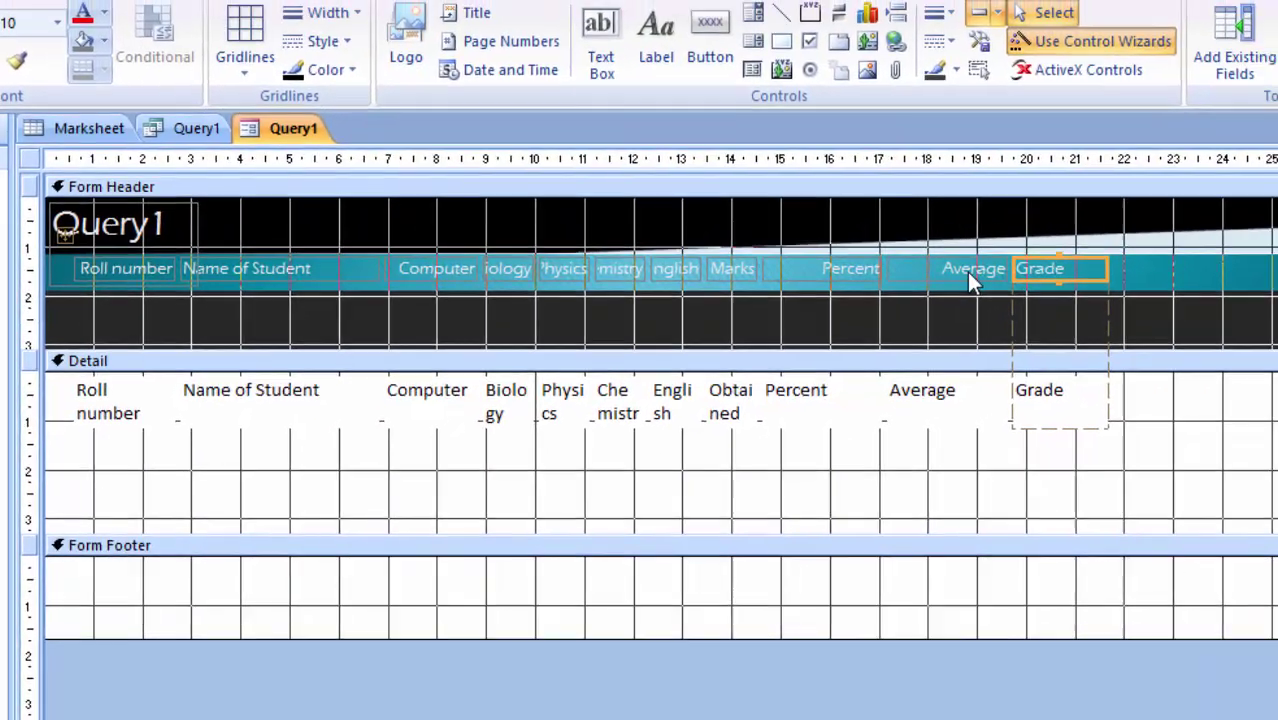
click(945, 285)
click(816, 285)
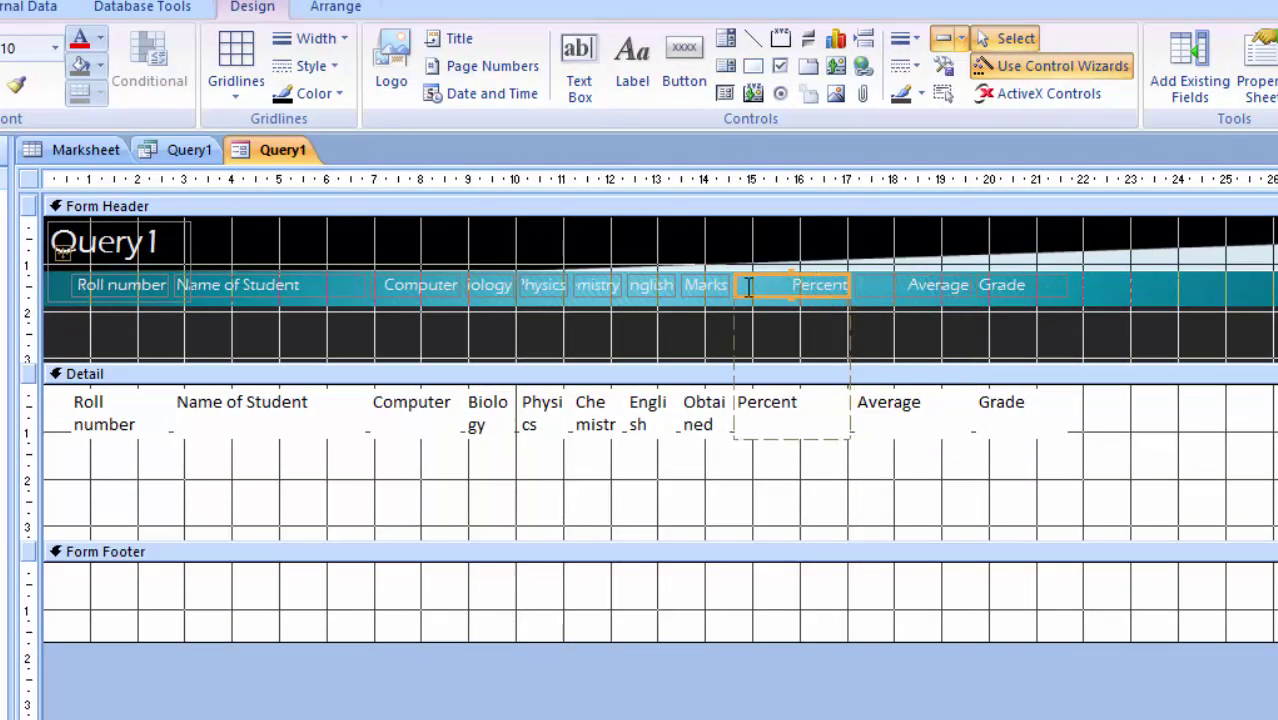
click(707, 286)
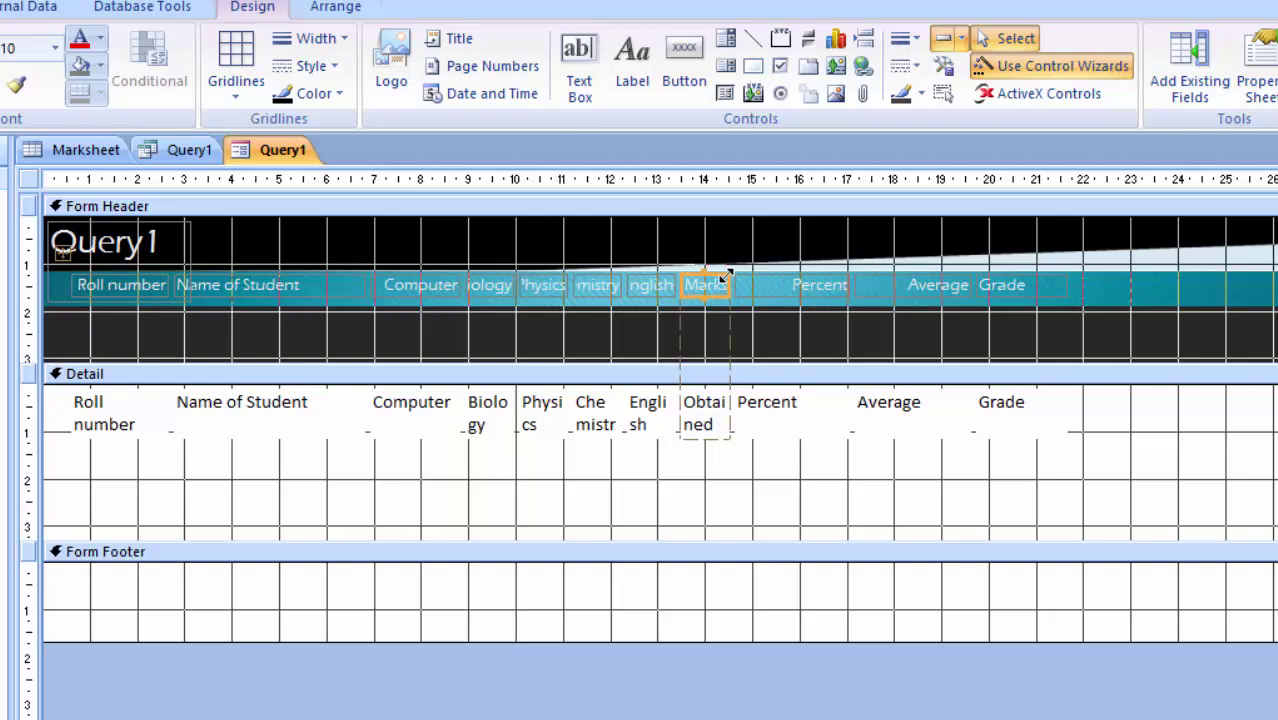
drag(727, 274, 762, 290)
drag(730, 290, 752, 297)
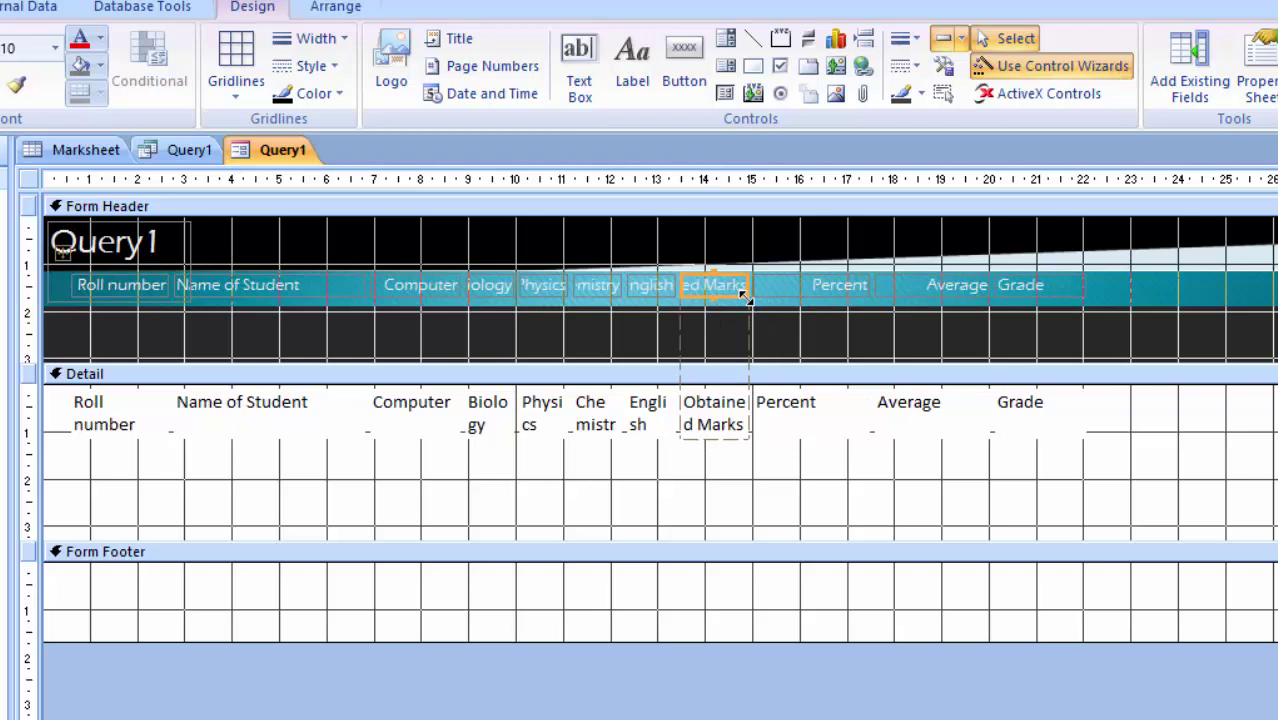
drag(741, 299, 808, 302)
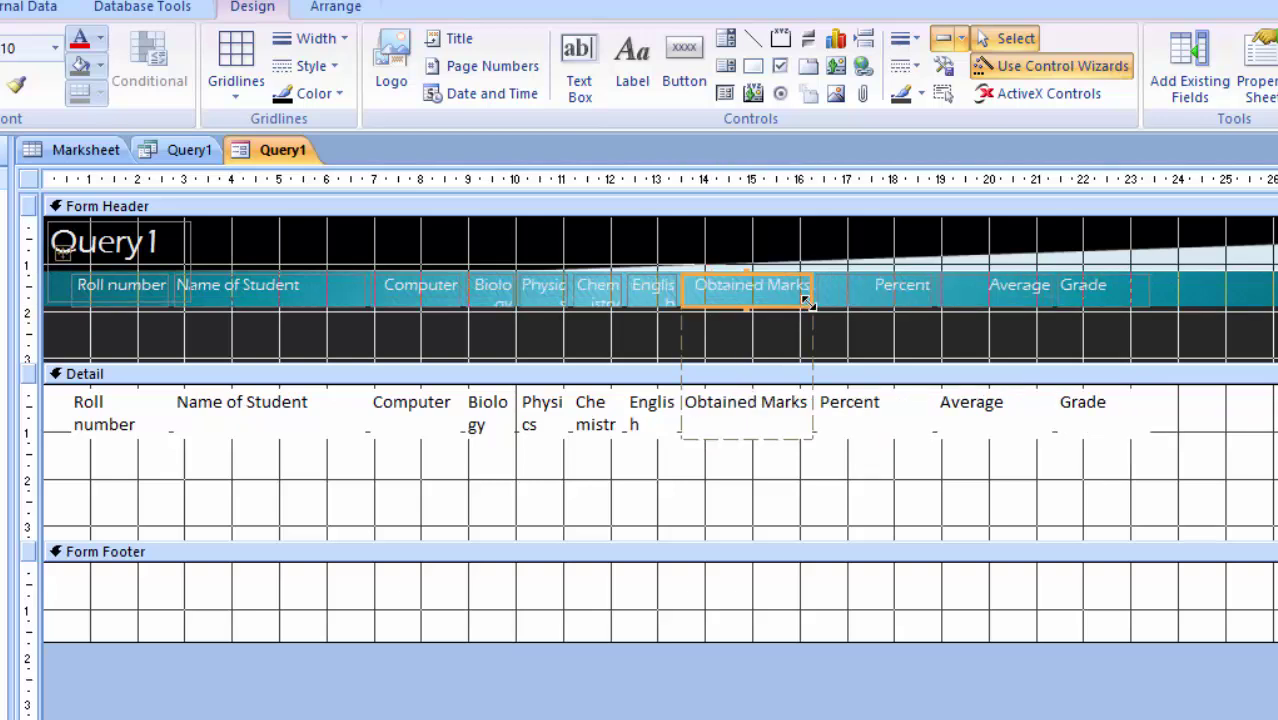
Adjust English and widen Obtained Marks so both heading and field fit on one line
click(647, 297)
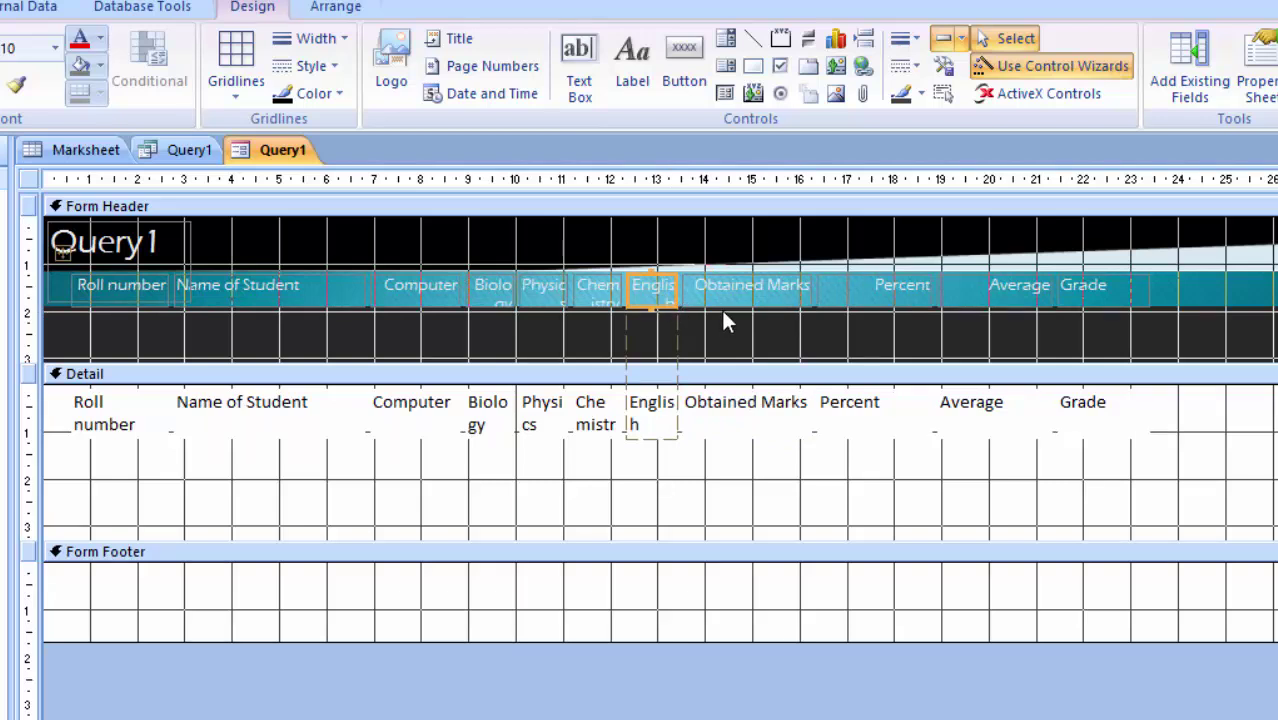
drag(690, 297, 690, 297)
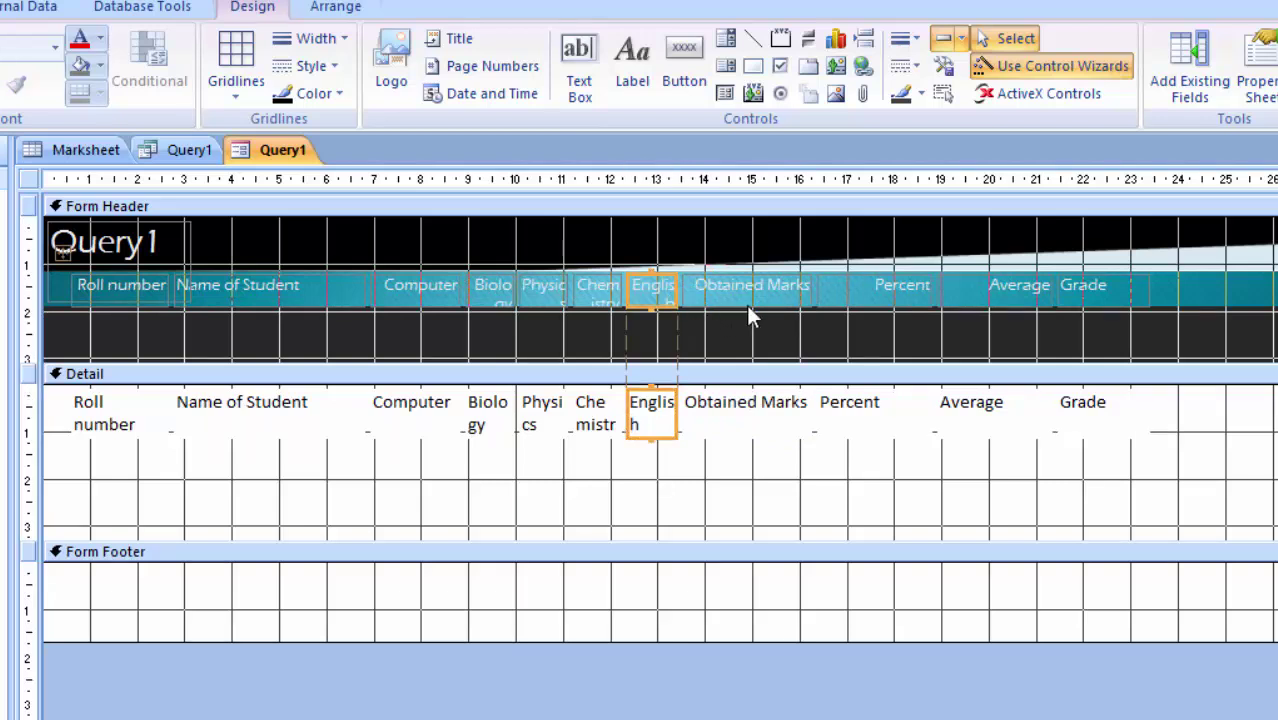
click(796, 295)
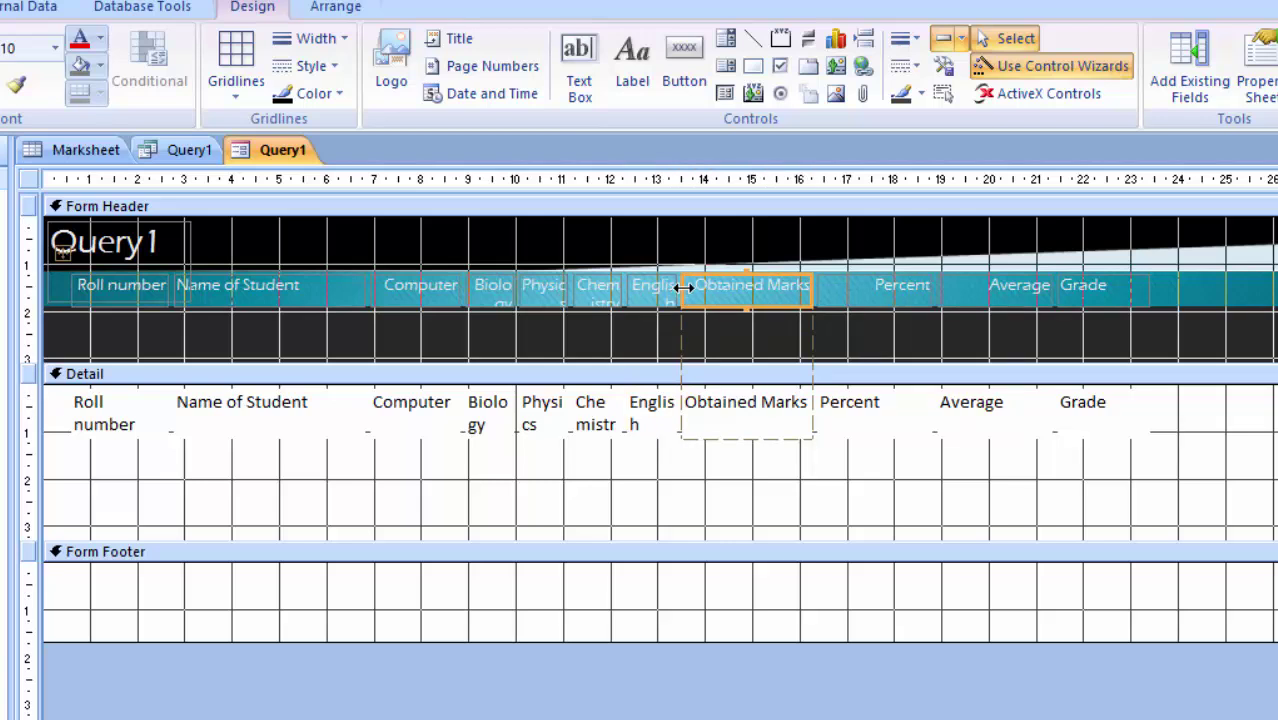
drag(683, 287, 696, 287)
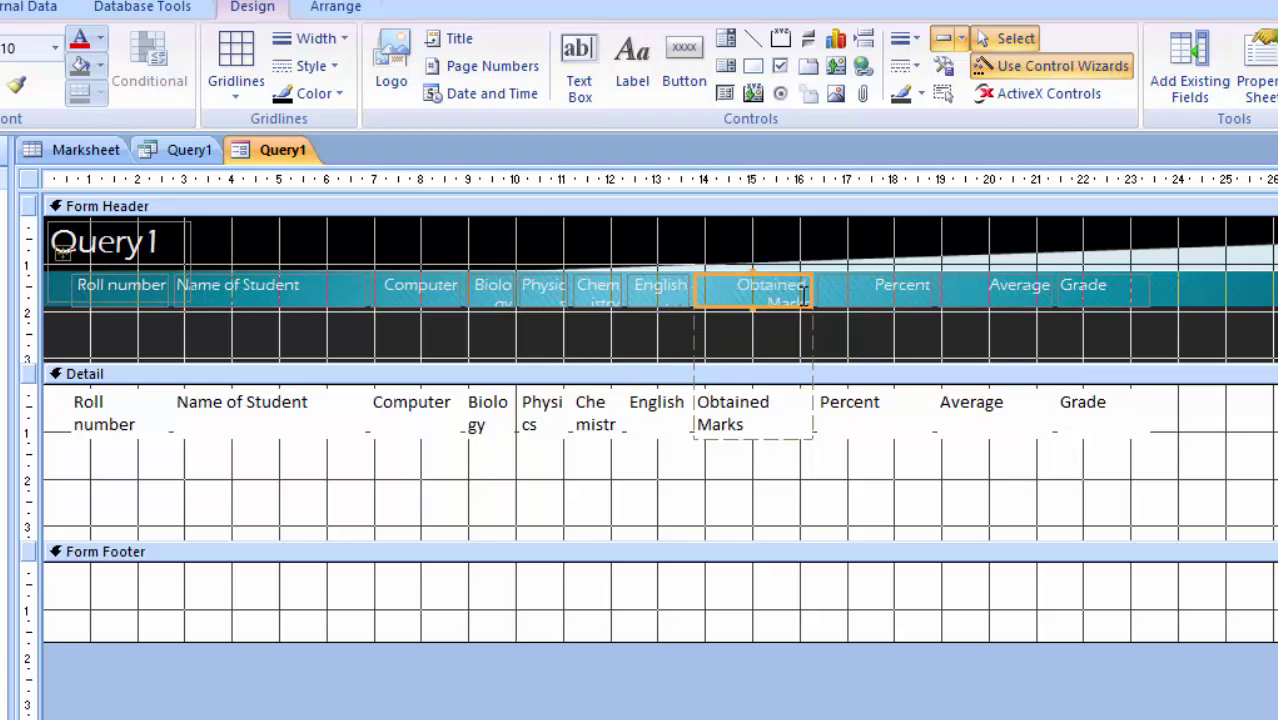
drag(812, 289, 835, 296)
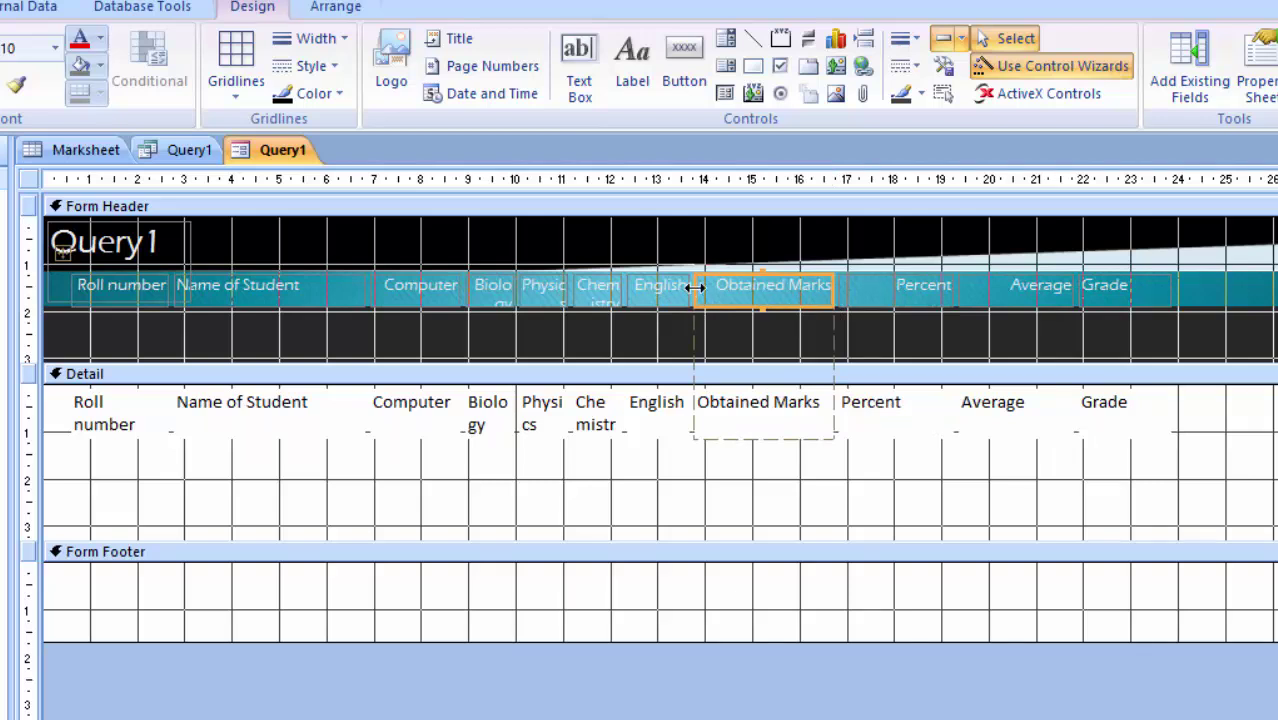
drag(695, 288, 725, 298)
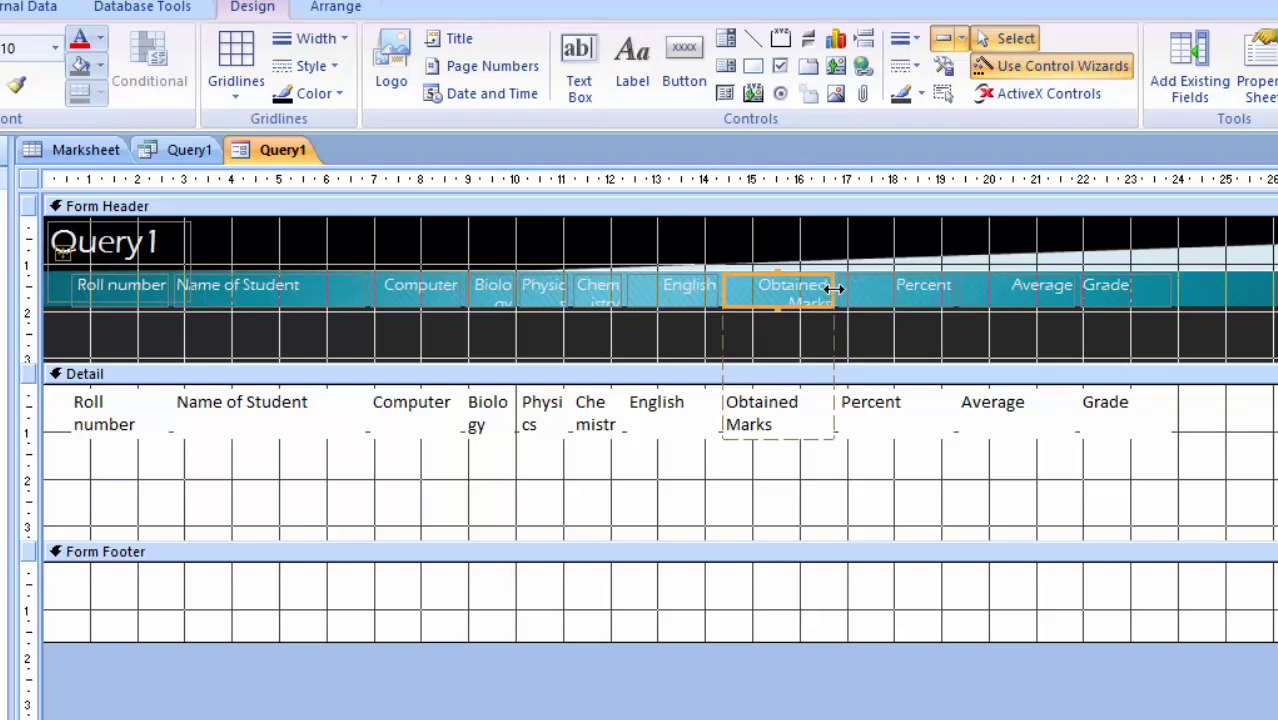
drag(834, 289, 879, 297)
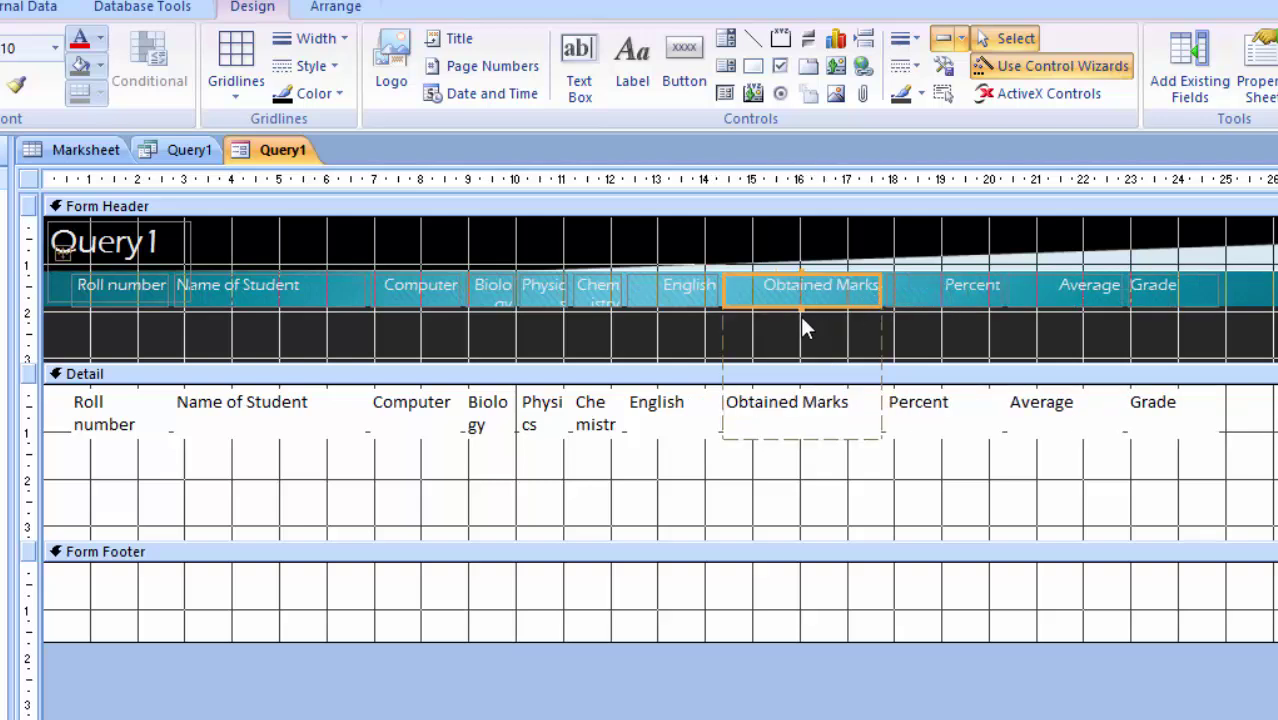
Narrow the English column from its left and widen Chemistry so it shows fully
click(693, 308)
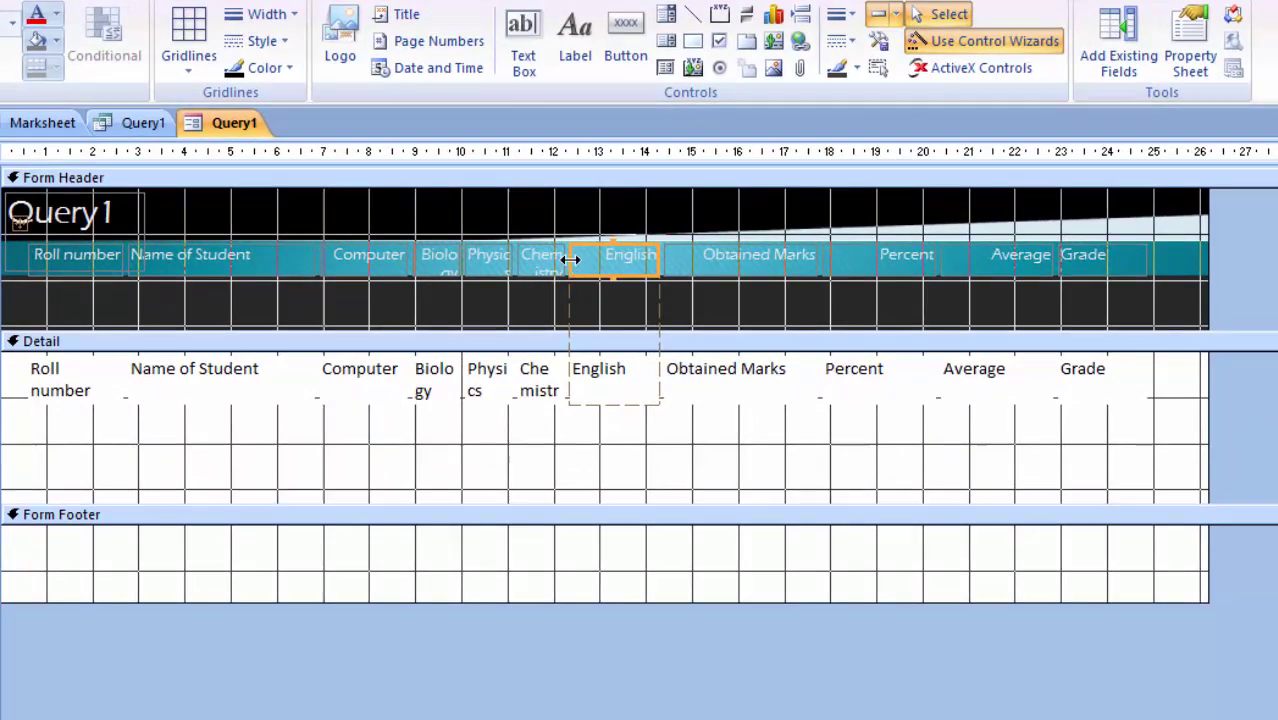
drag(574, 263, 598, 266)
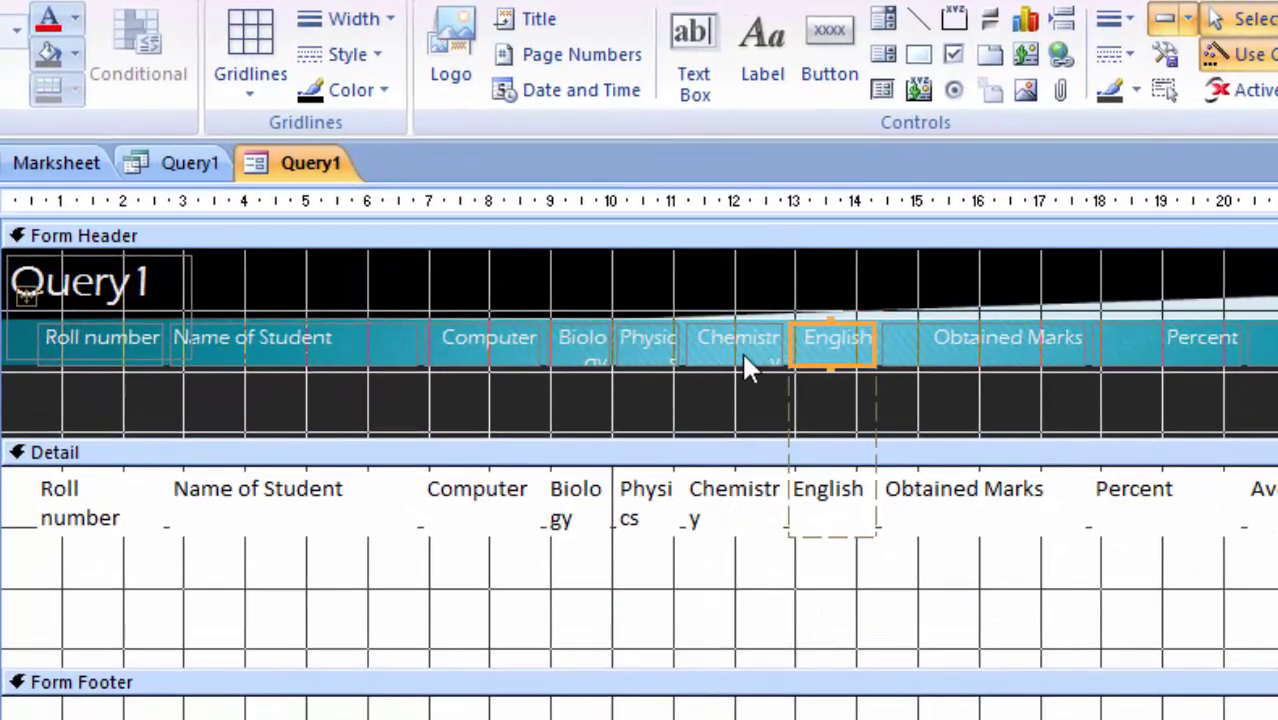
click(652, 305)
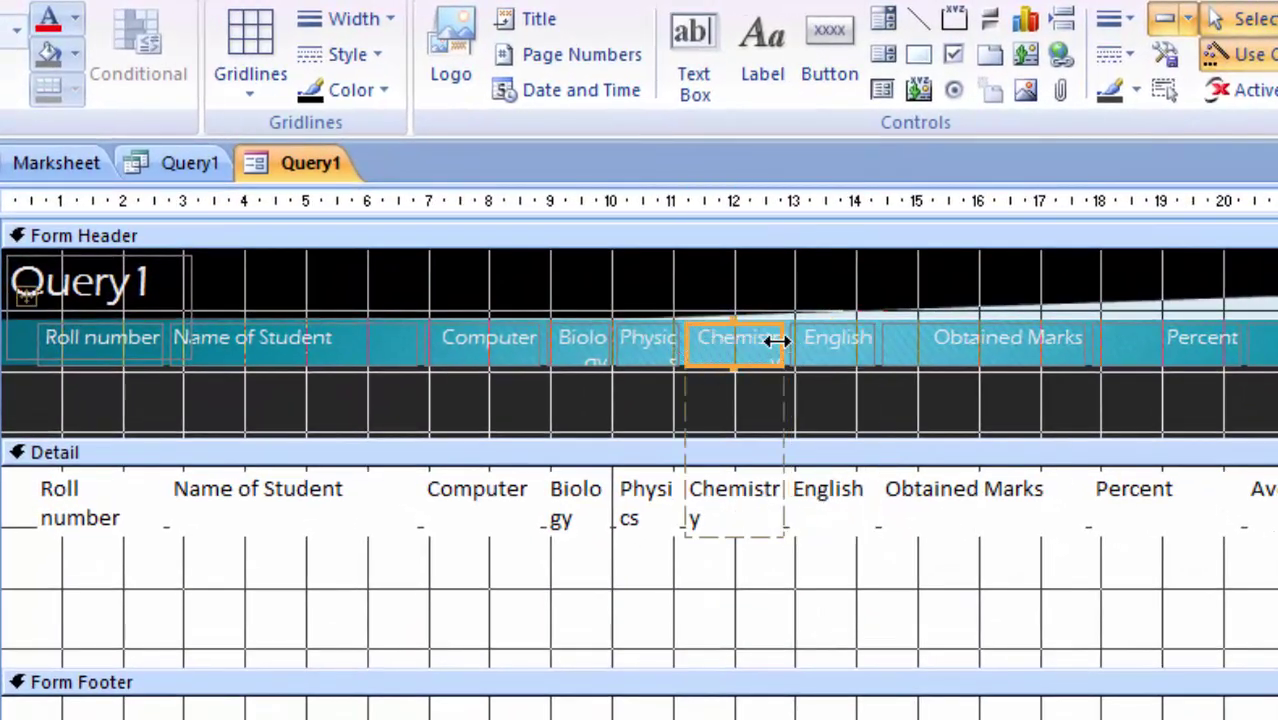
drag(782, 341, 805, 346)
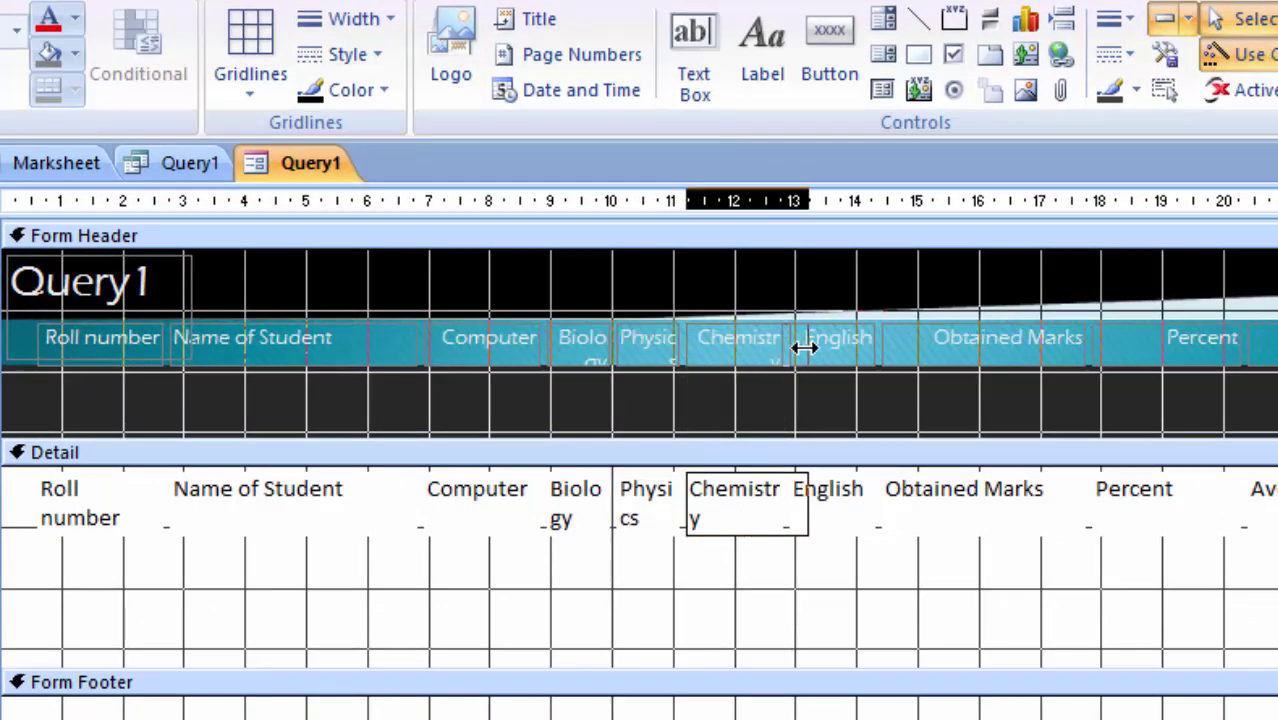
Narrow the Name of Student column and resize the Computer column beside it
click(646, 356)
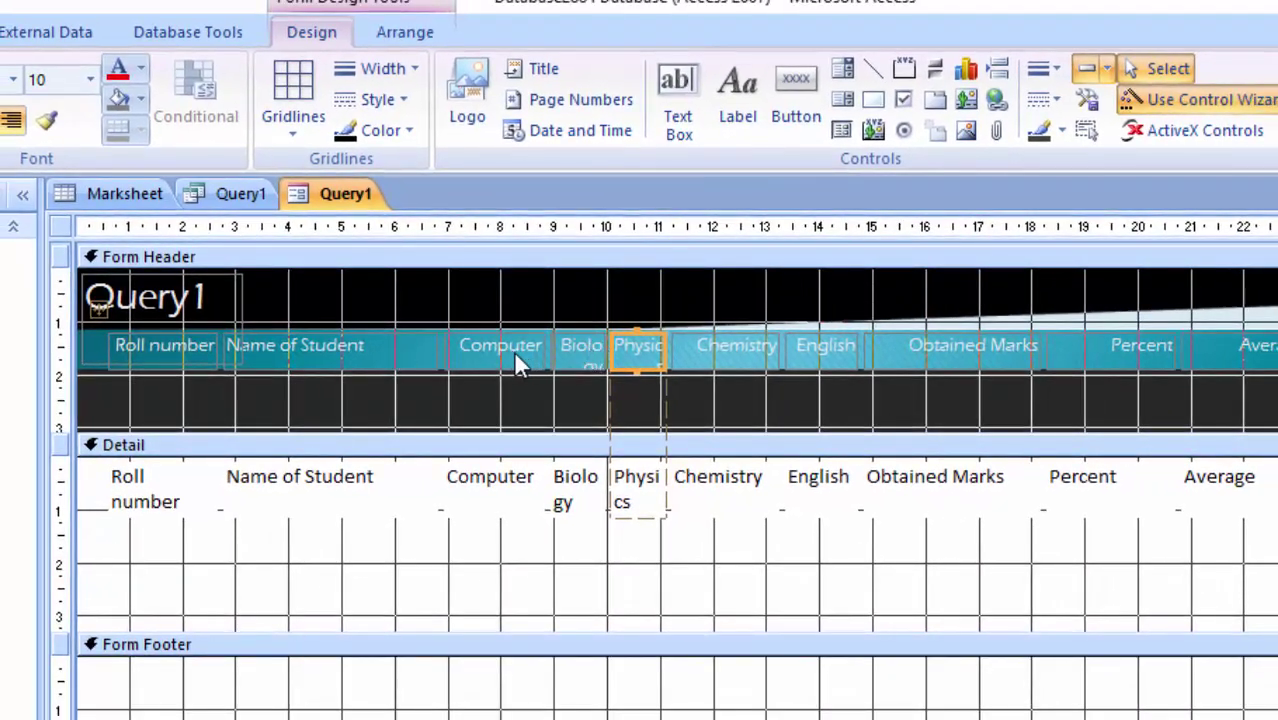
click(508, 352)
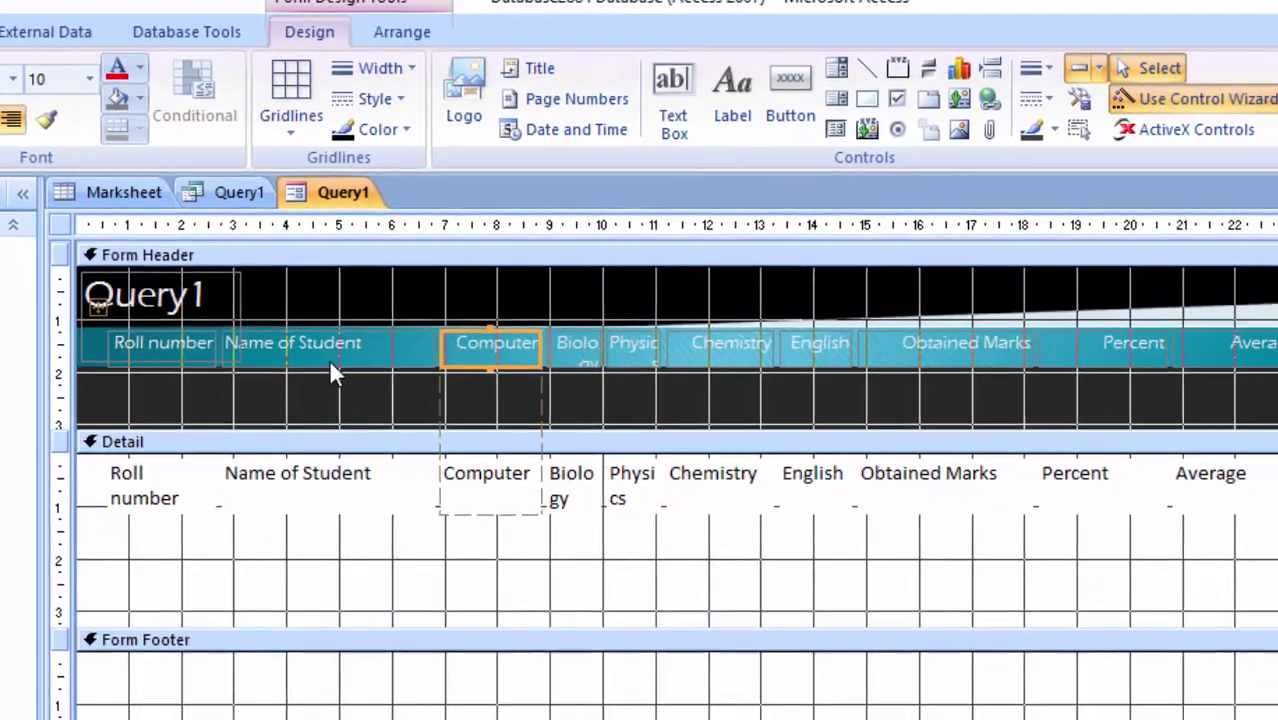
click(330, 350)
drag(389, 316, 358, 314)
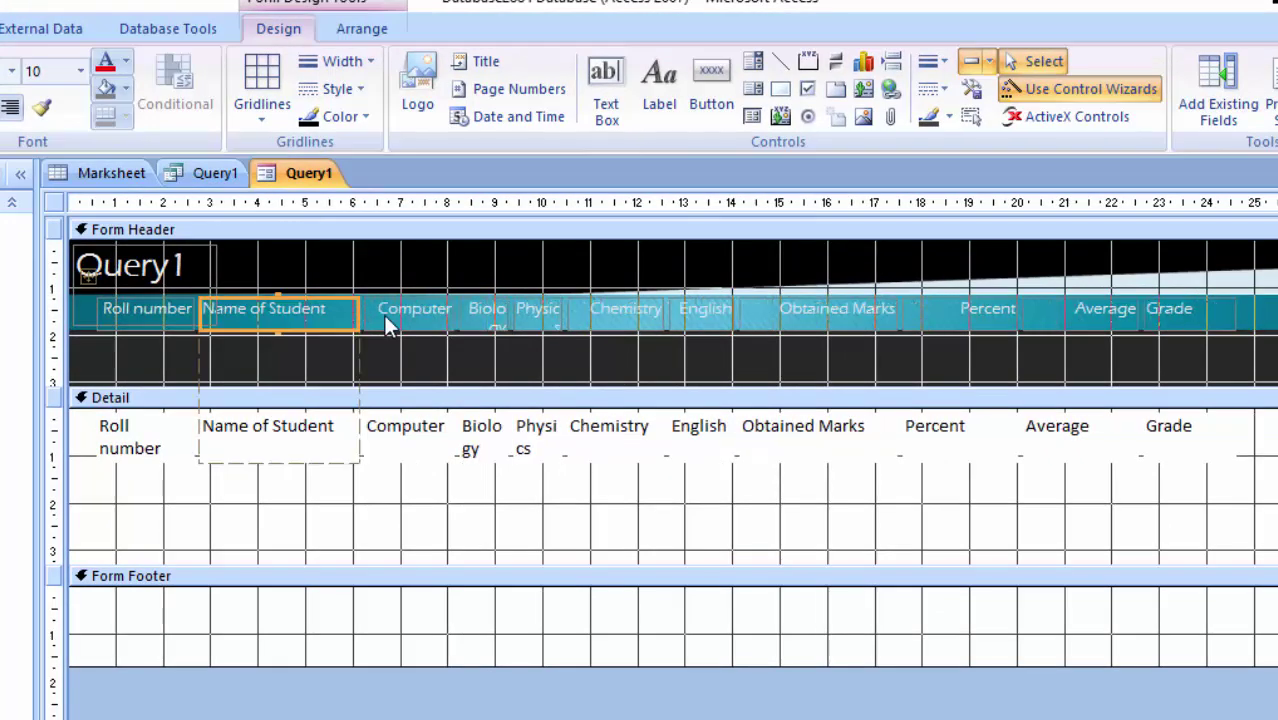
click(389, 314)
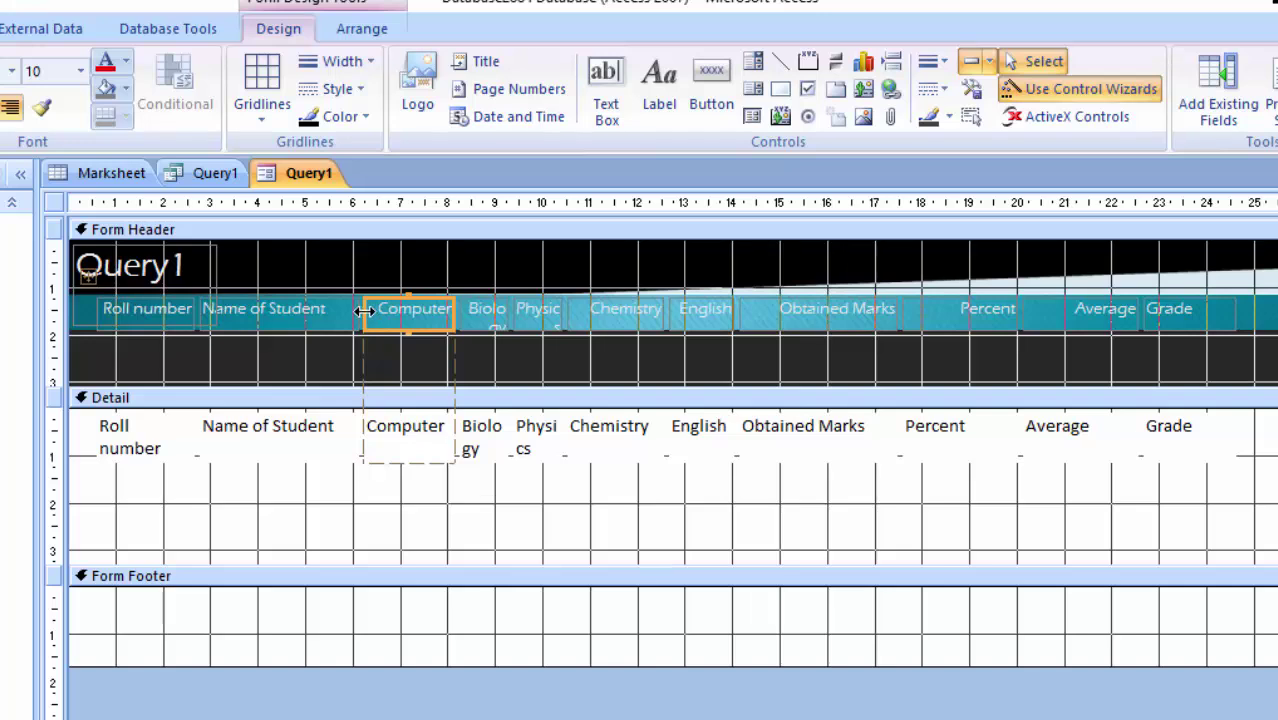
click(360, 310)
drag(358, 310, 338, 310)
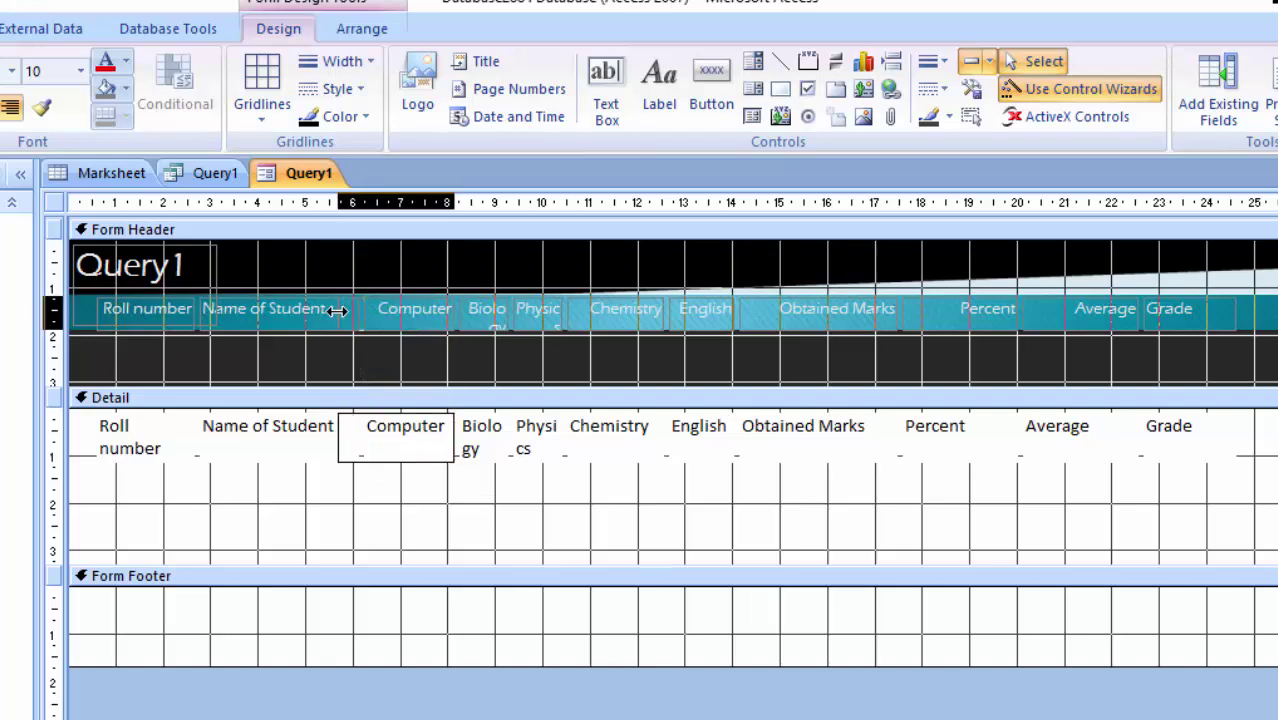
mouse_move(454, 314)
mouse_down()
mouse_move(438, 314)
mouse_move(568, 316)
mouse_up()
Widen the Biology and Physics columns, then switch the form to Form View
click(475, 310)
click(530, 314)
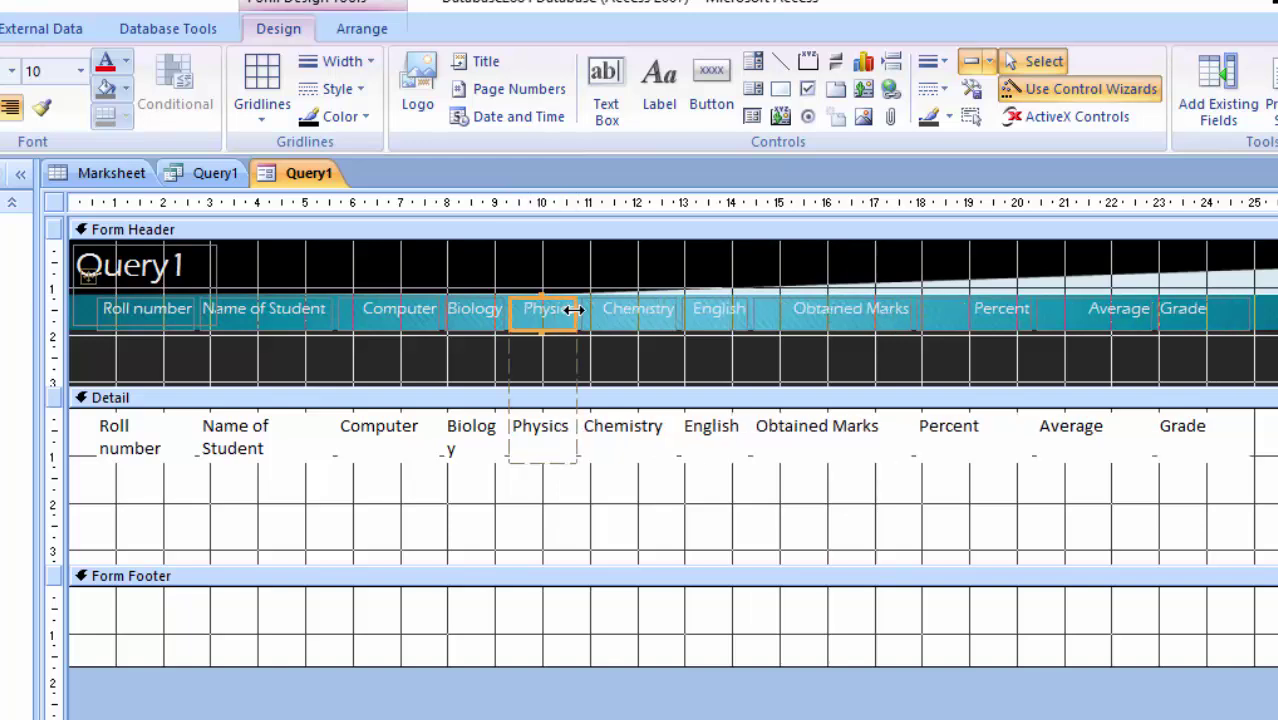
drag(575, 310, 581, 310)
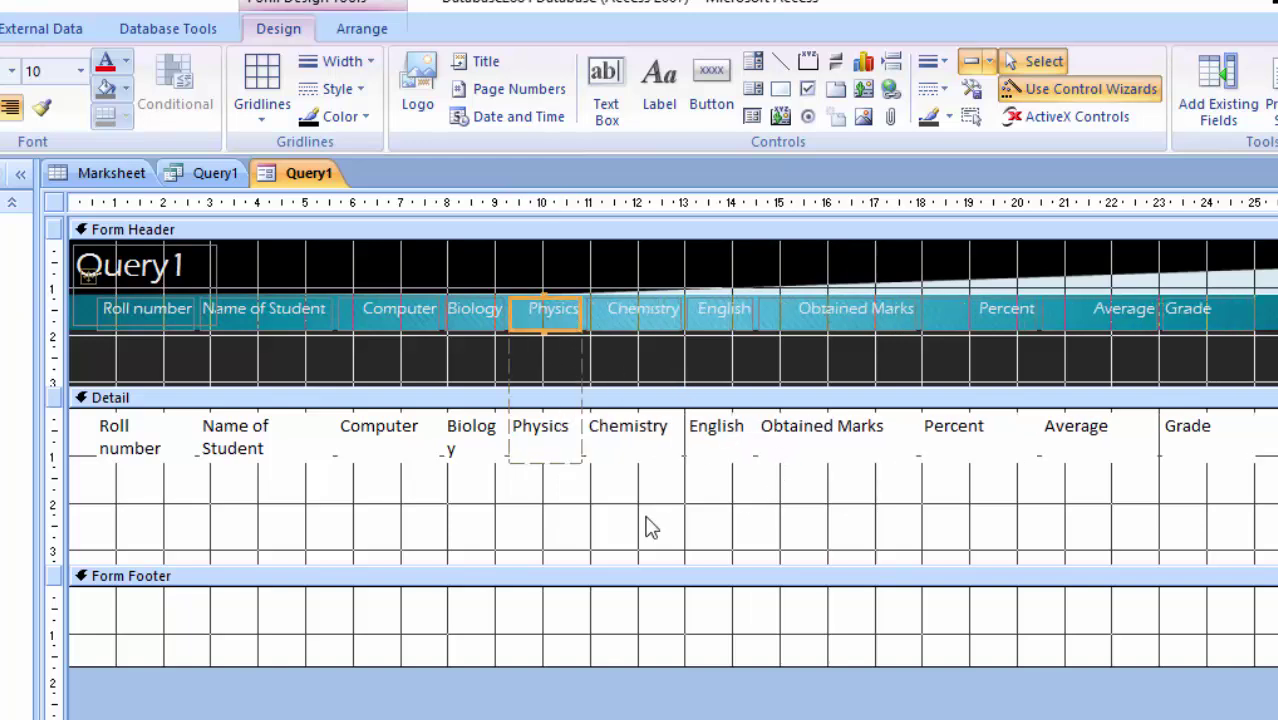
key(F5)
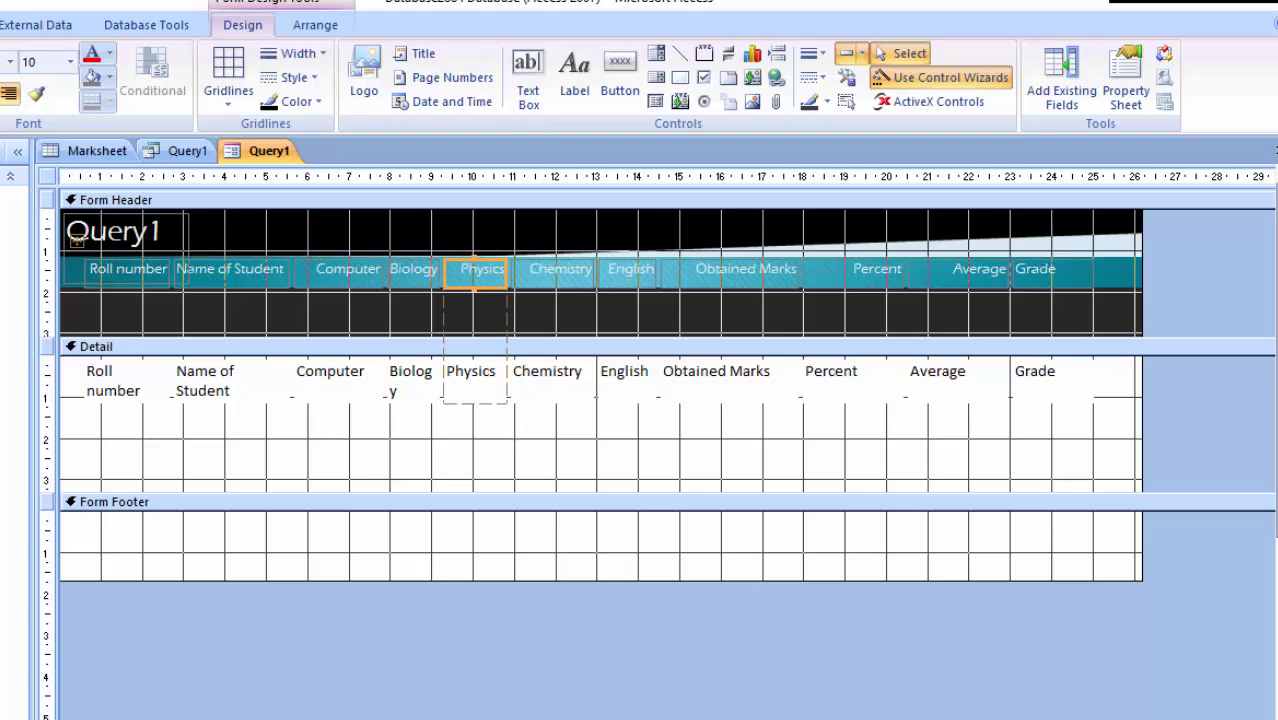
key(F5)
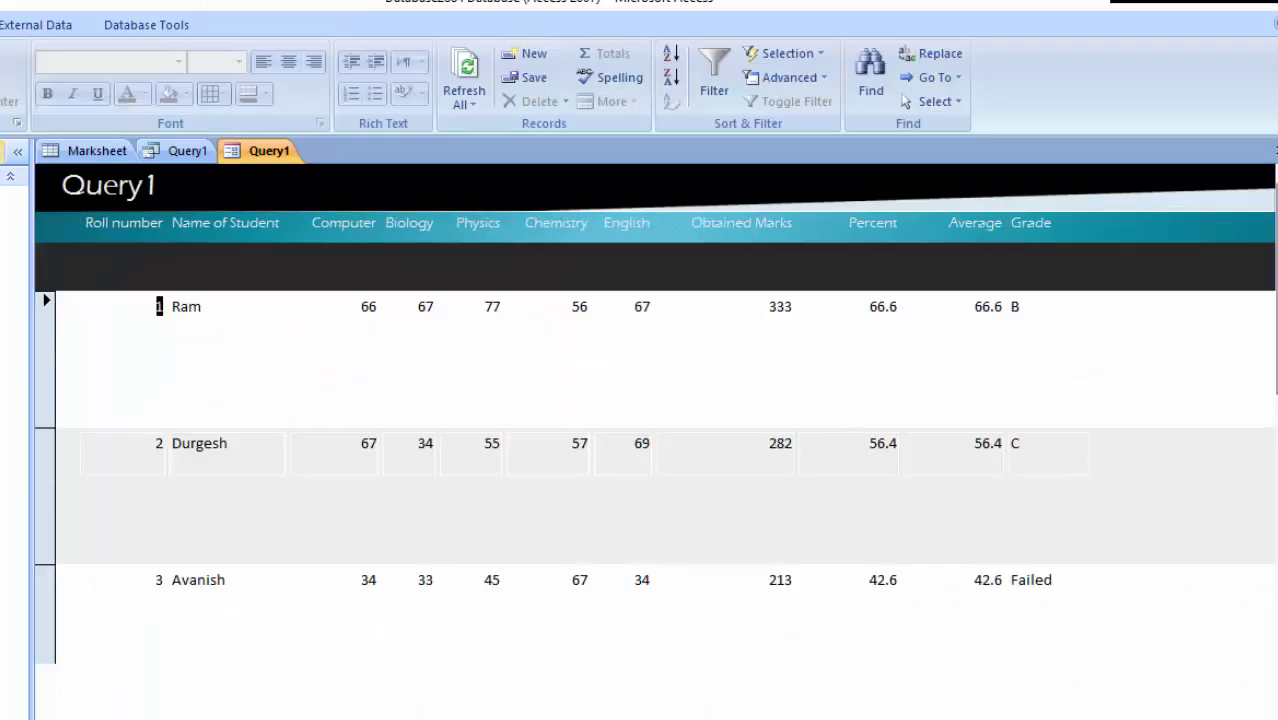
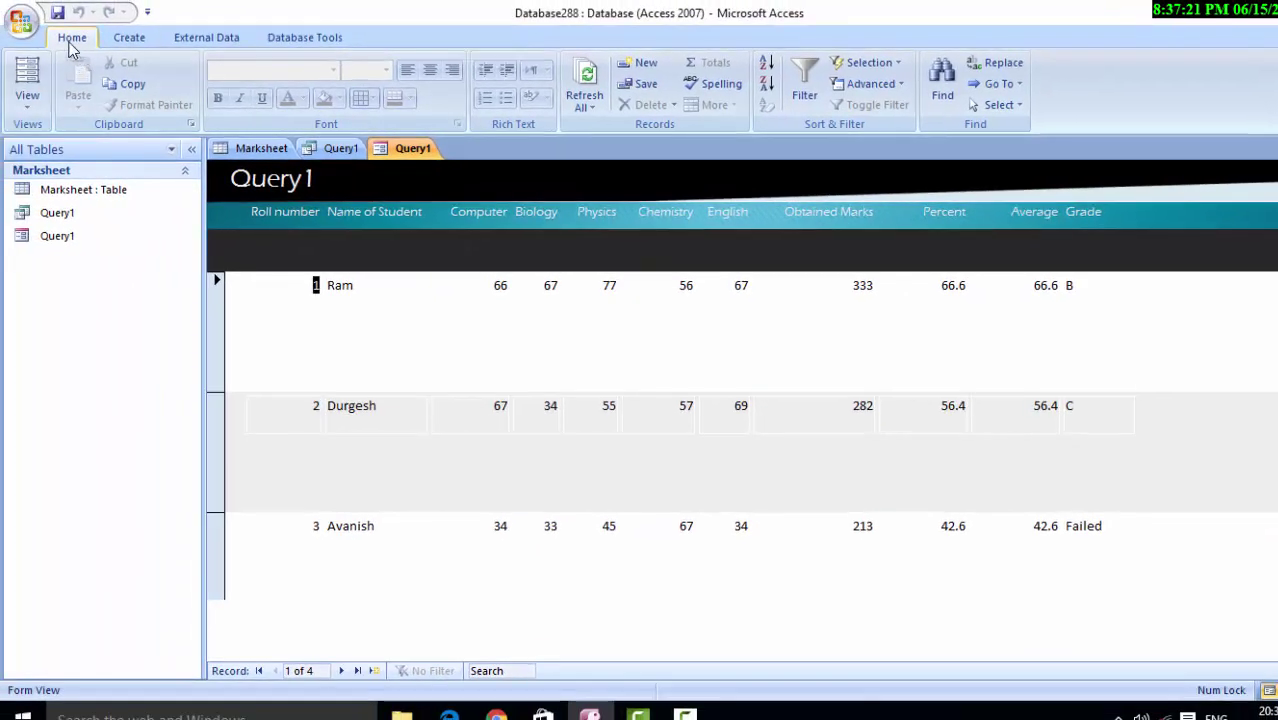
In Design View, make the Query1 title box shorter and wider and bold it
click(28, 108)
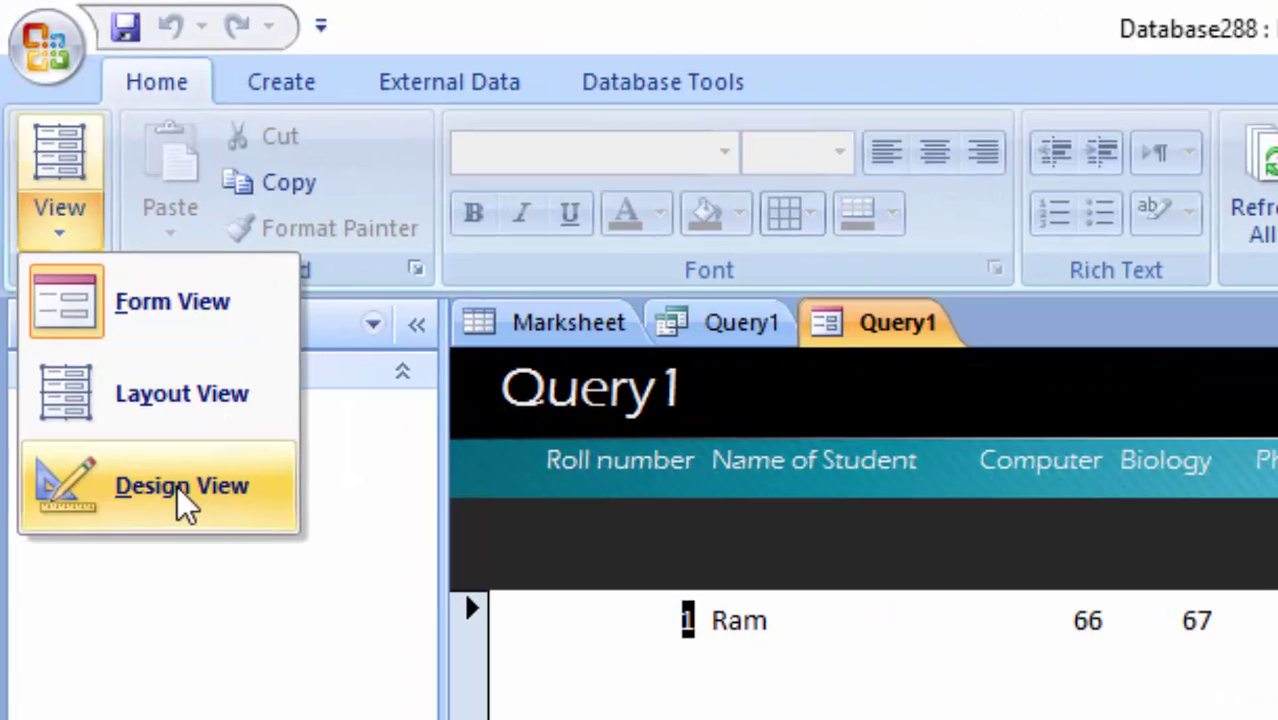
click(82, 222)
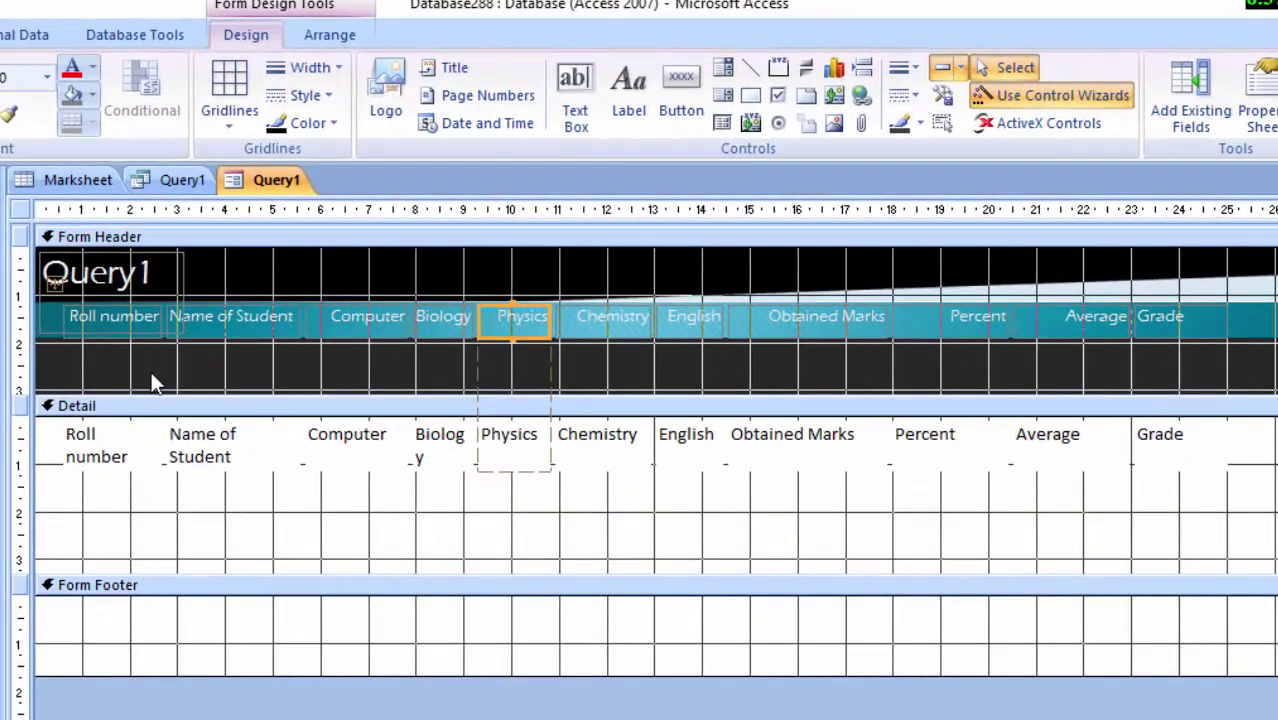
click(117, 329)
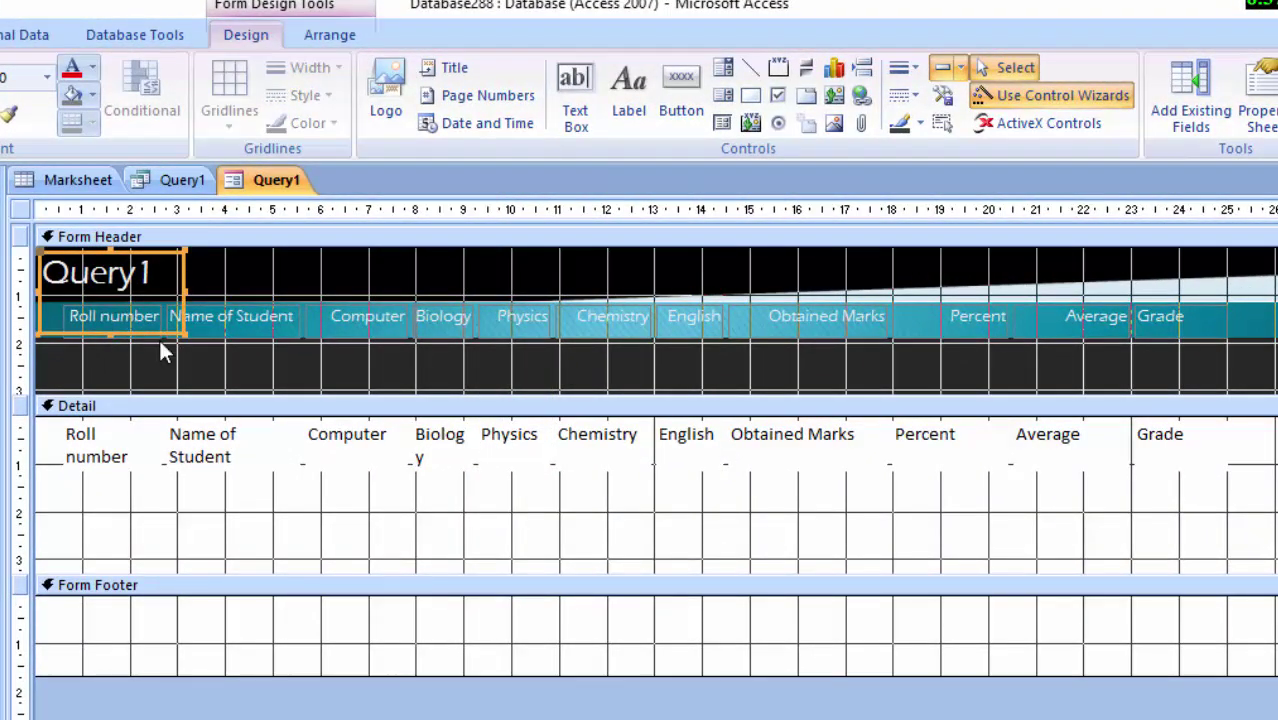
drag(182, 330, 190, 288)
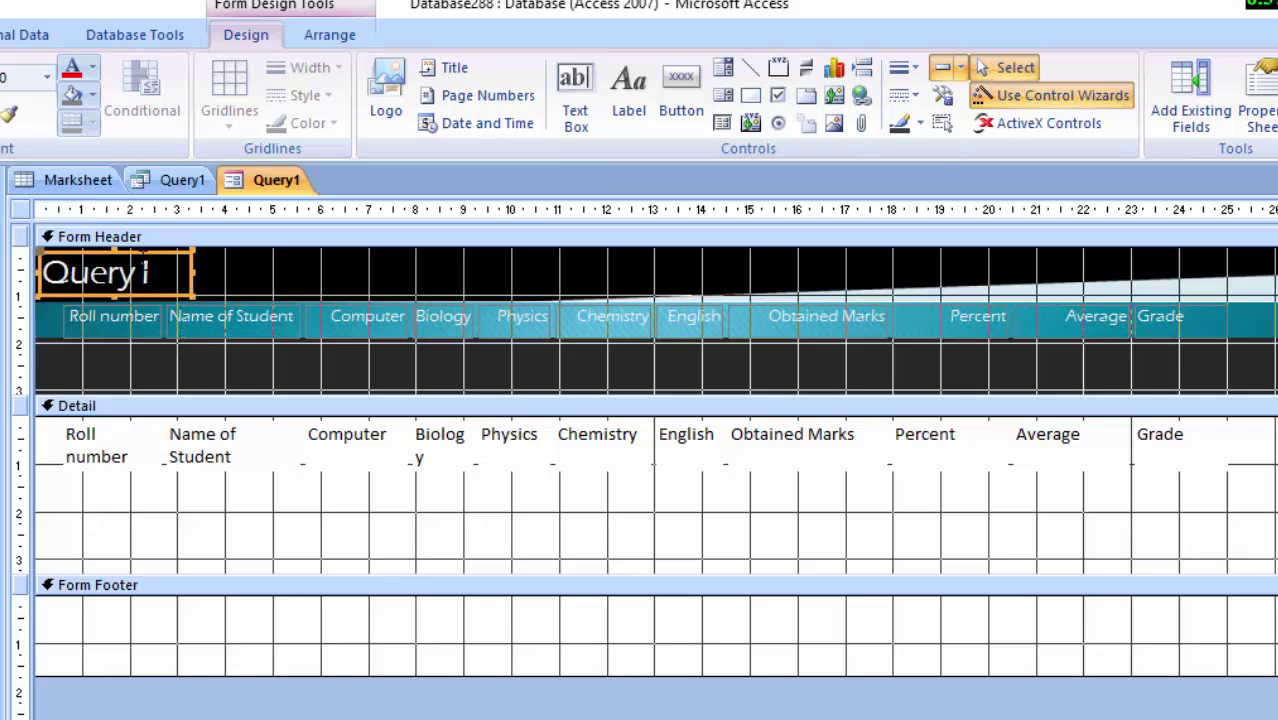
key(ctrl+b)
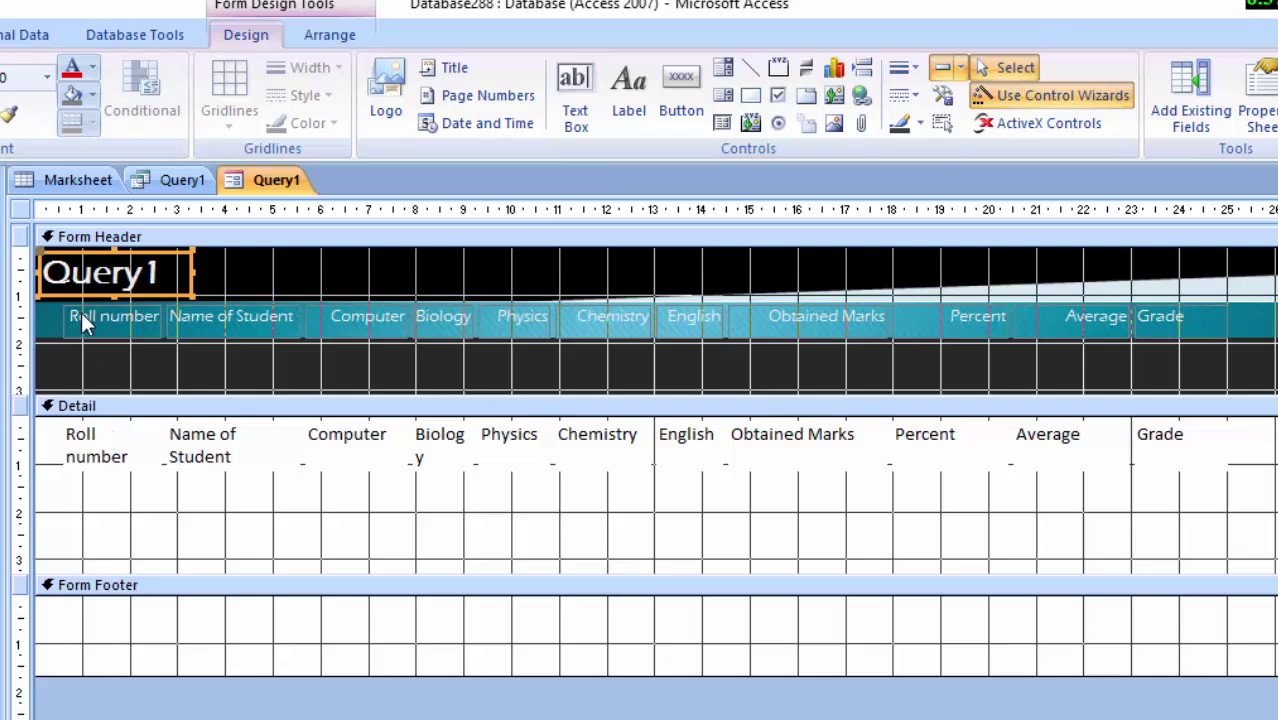
Apply Both gridlines to all form controls and preview the form in Form View
key(ctrl+a)
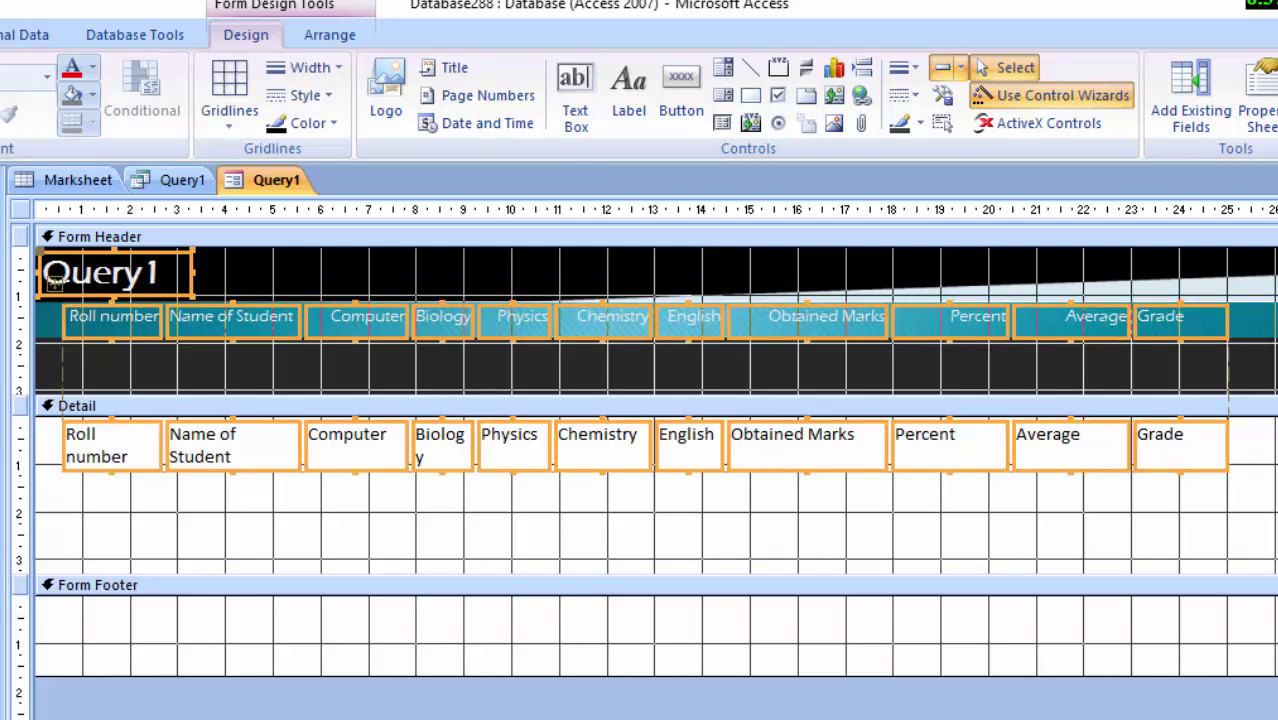
click(215, 121)
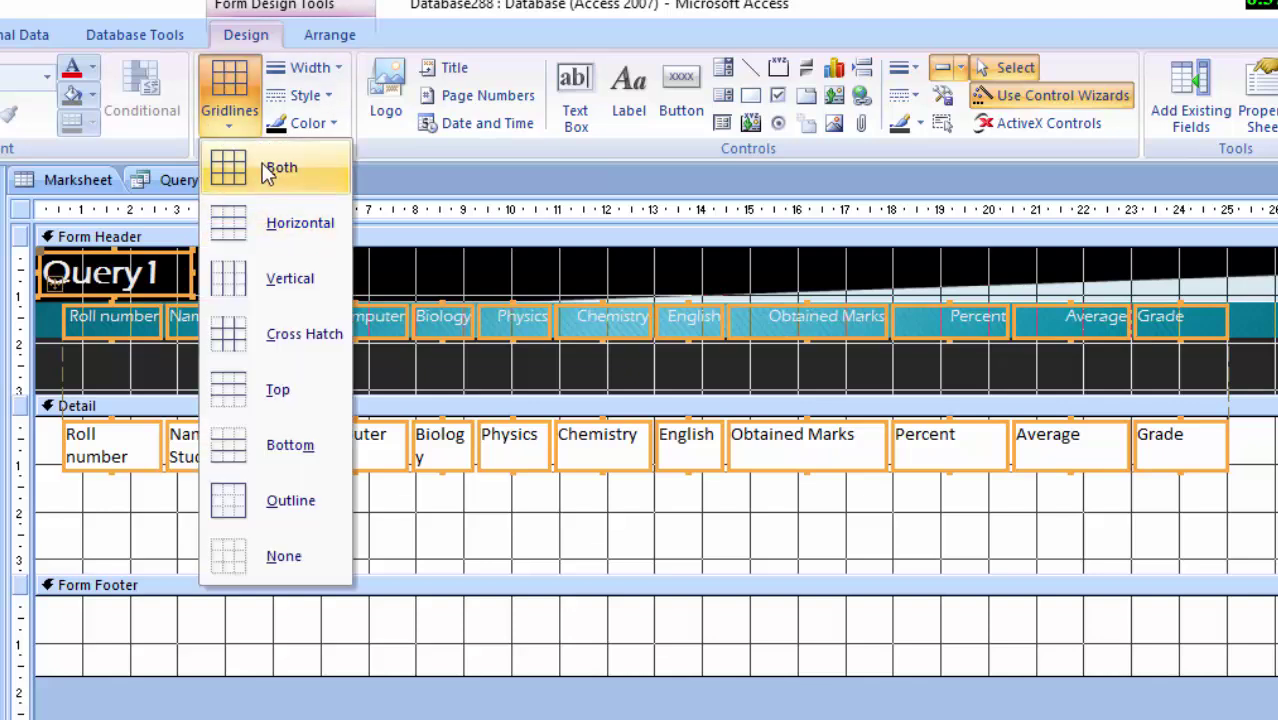
click(265, 170)
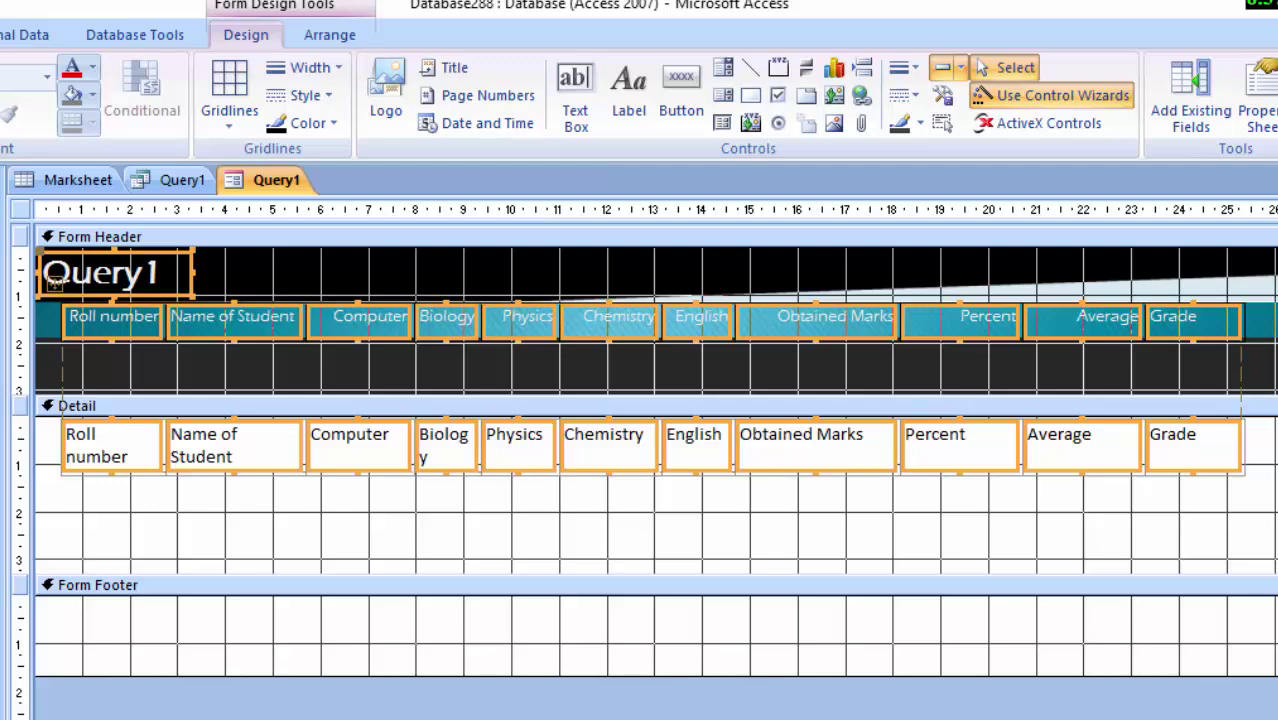
key(F5)
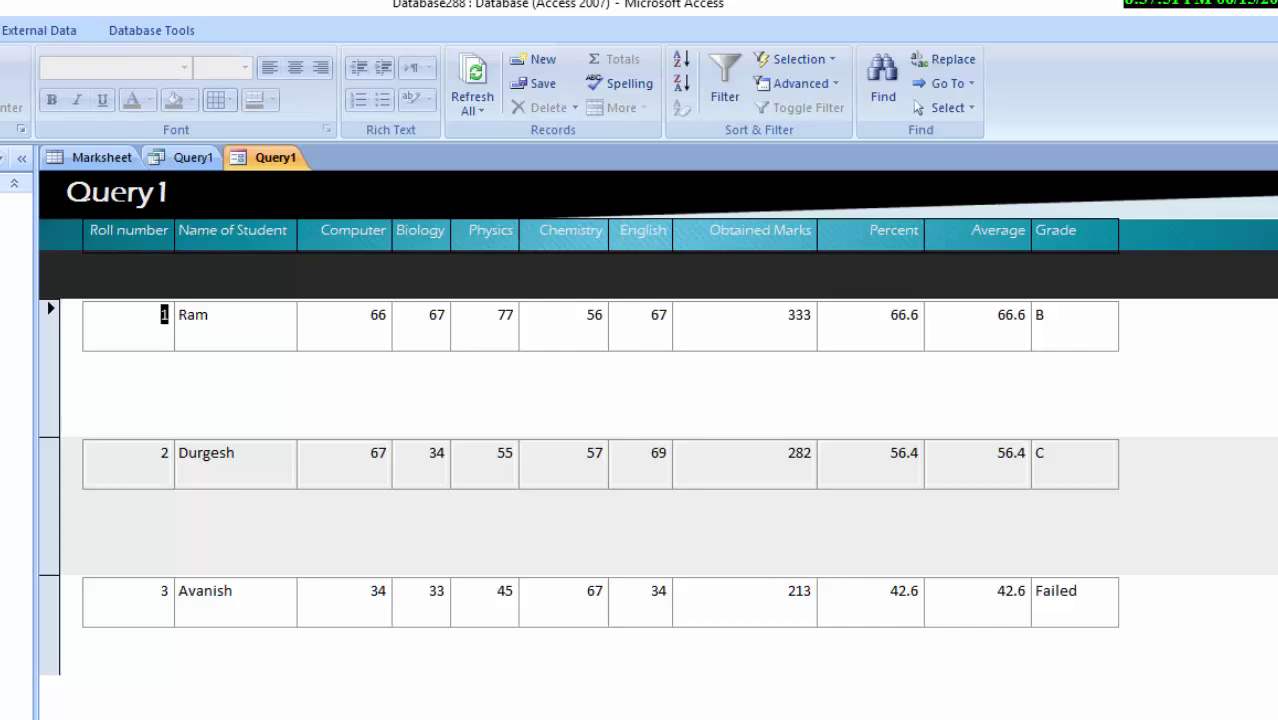
Back in Design View, raise the Form Footer bar so the Detail section ends right below the fields
key(ctrl+period)
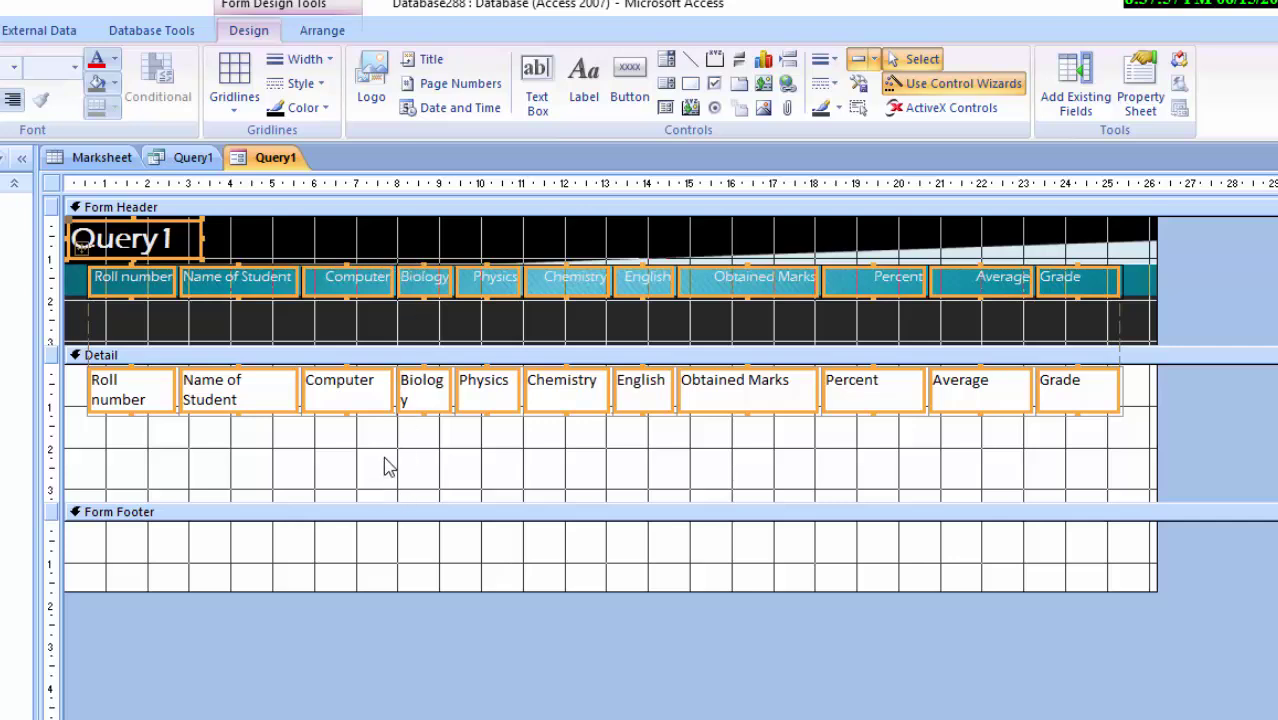
click(408, 528)
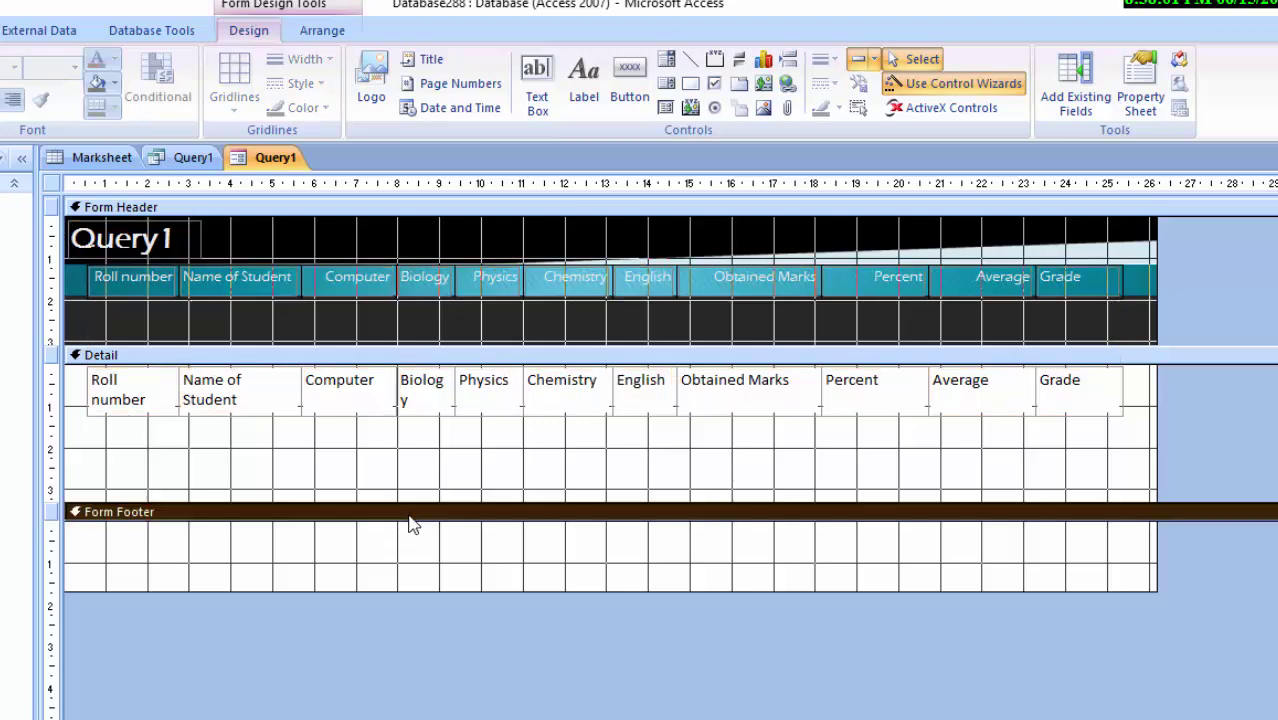
drag(416, 501, 416, 455)
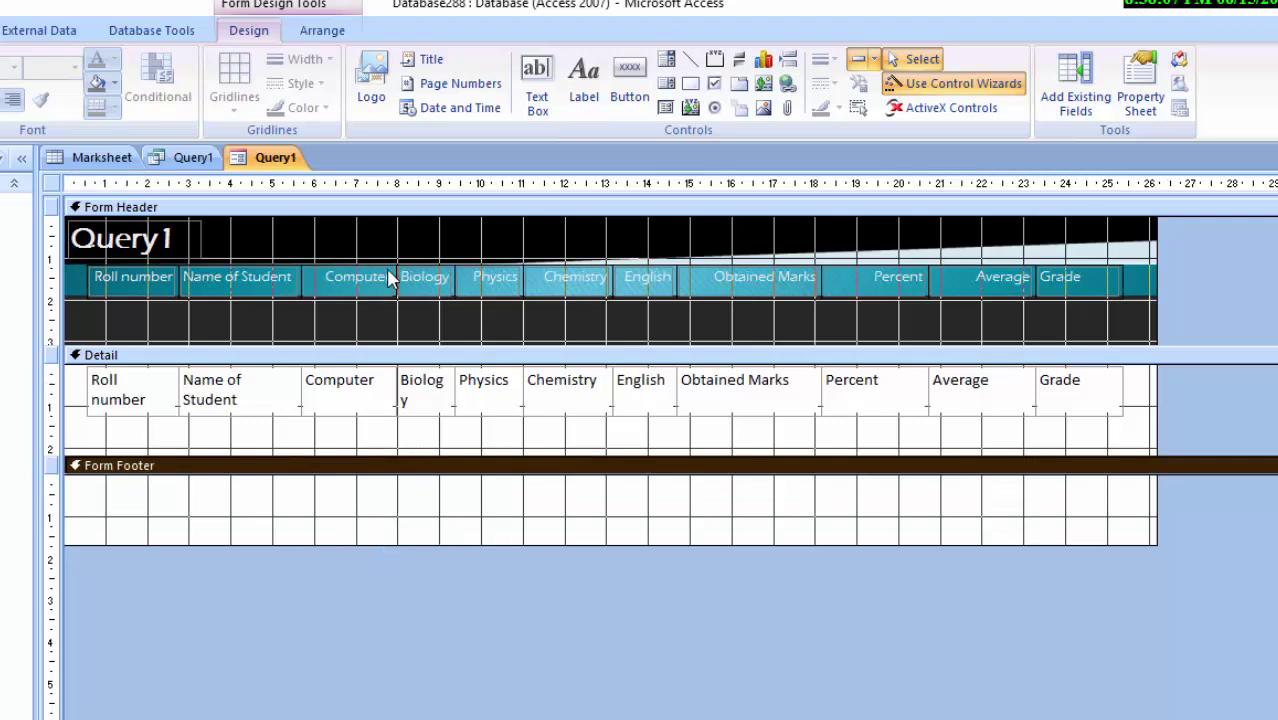
click(403, 239)
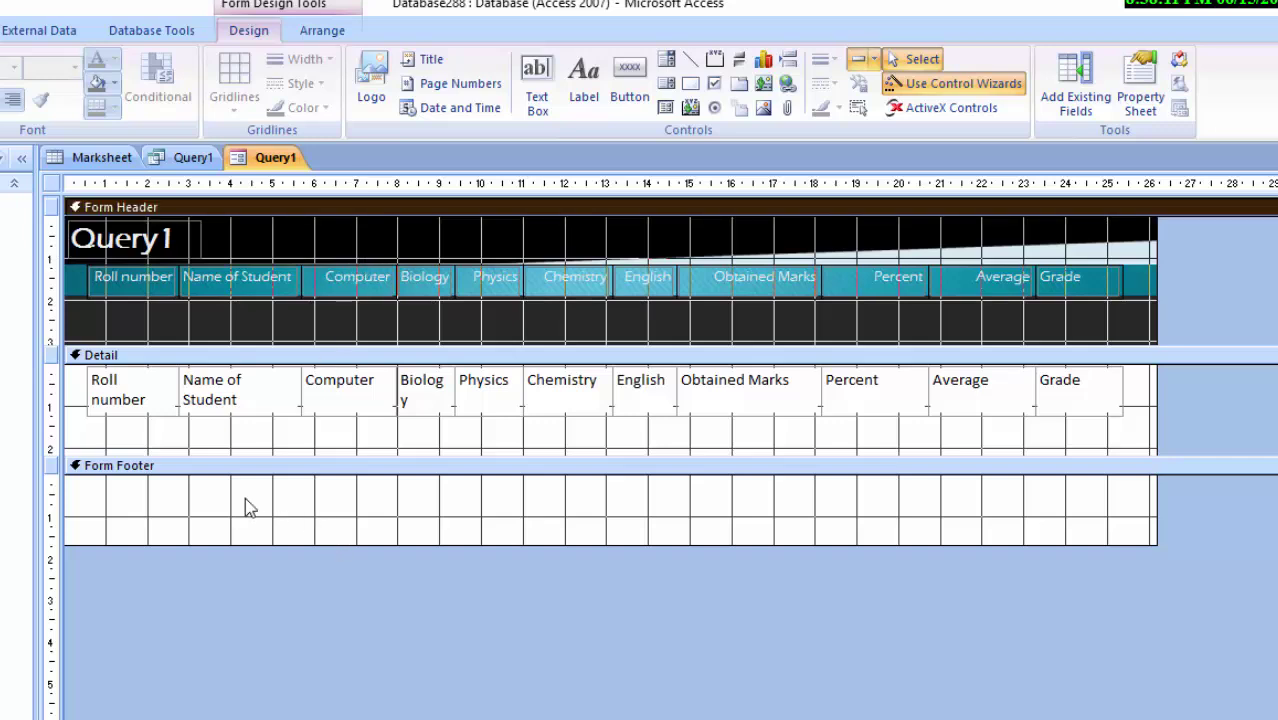
click(668, 61)
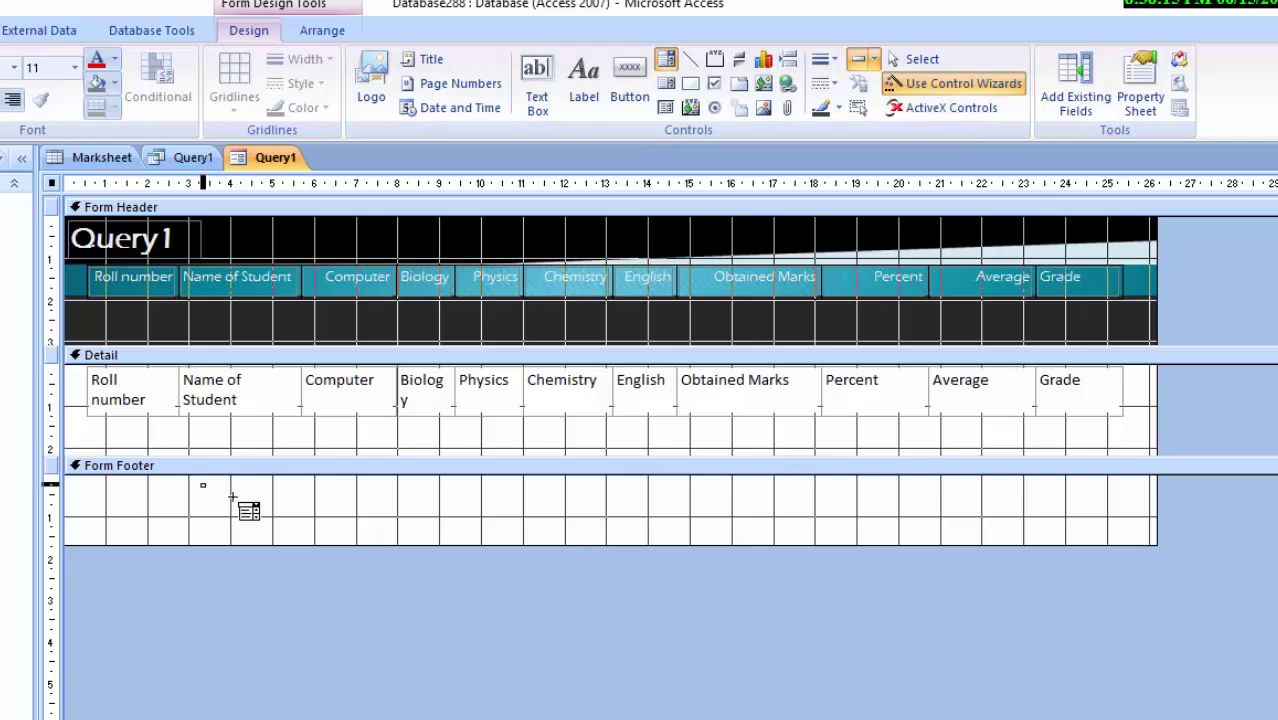
Draw a combo box in the form footer using a query as its value source, sorted by Name of Student
drag(202, 485, 390, 525)
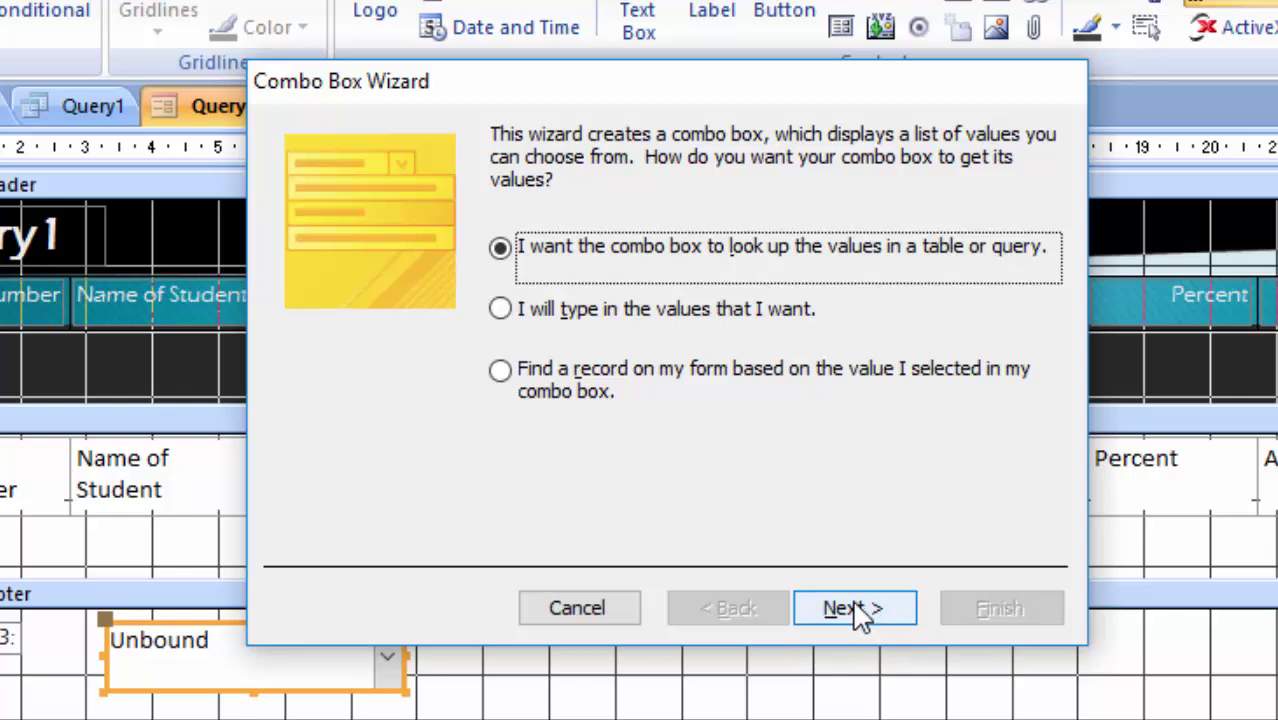
click(855, 610)
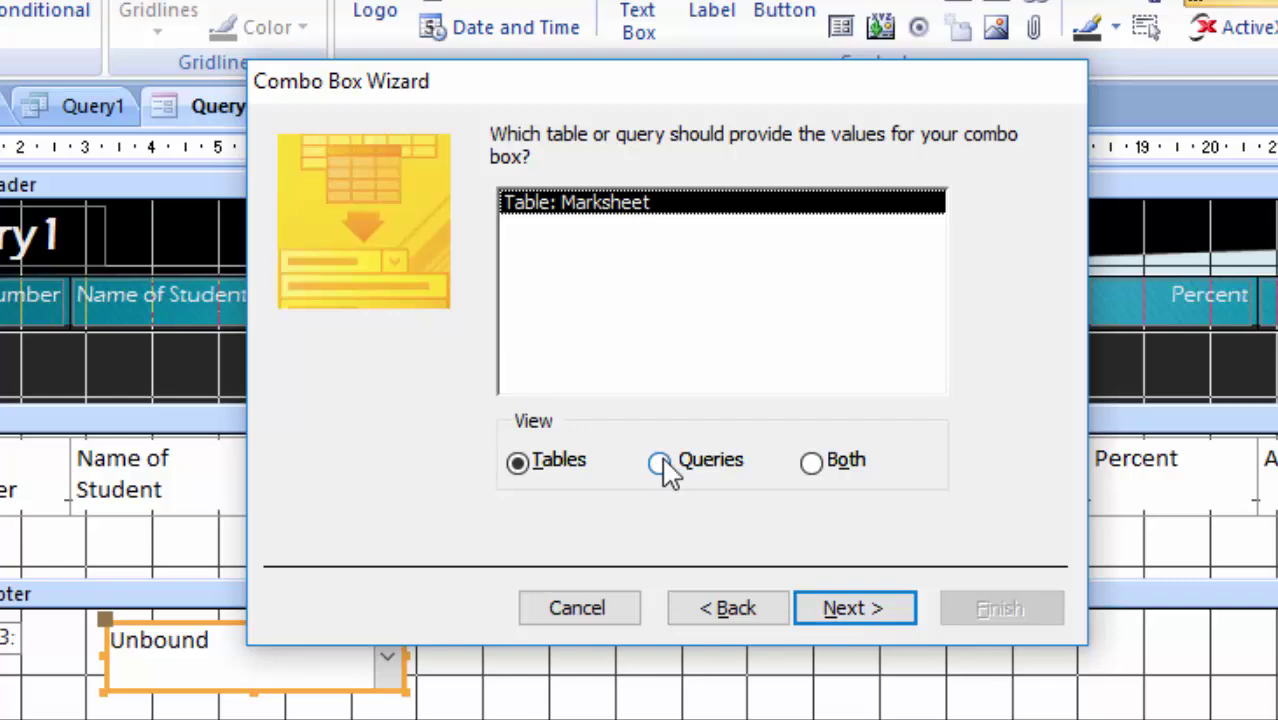
click(660, 462)
click(864, 610)
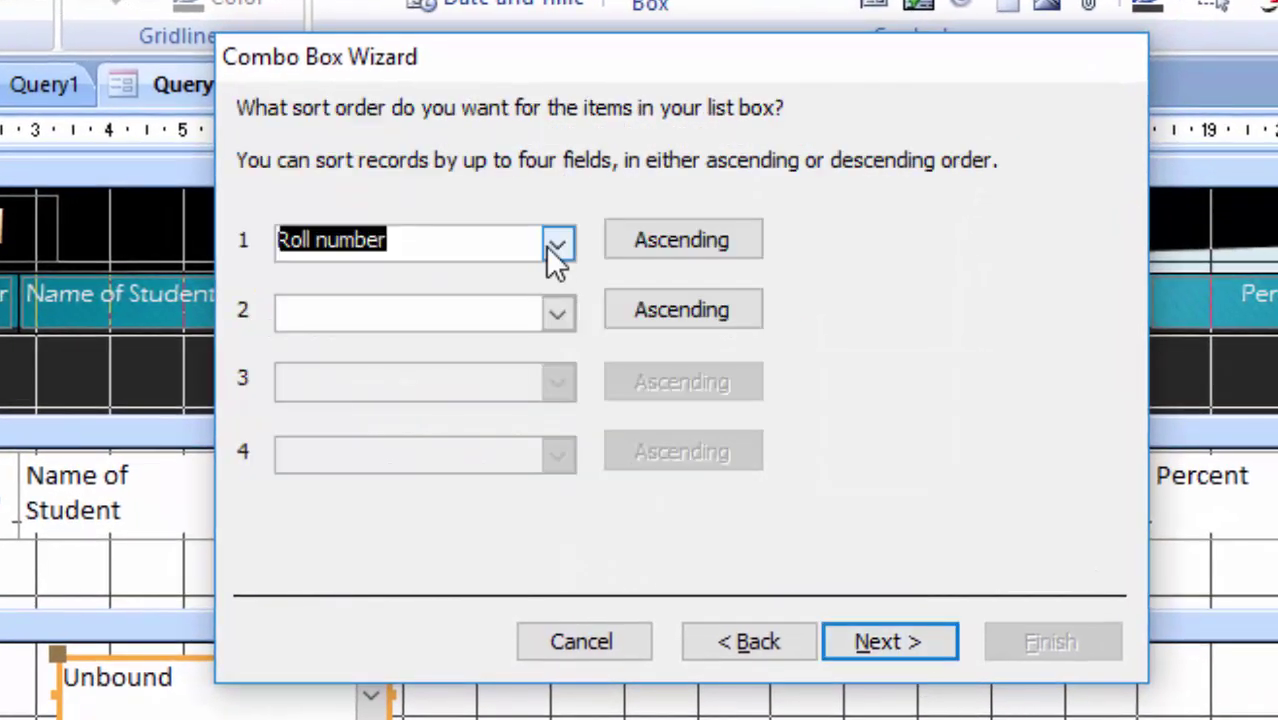
click(556, 245)
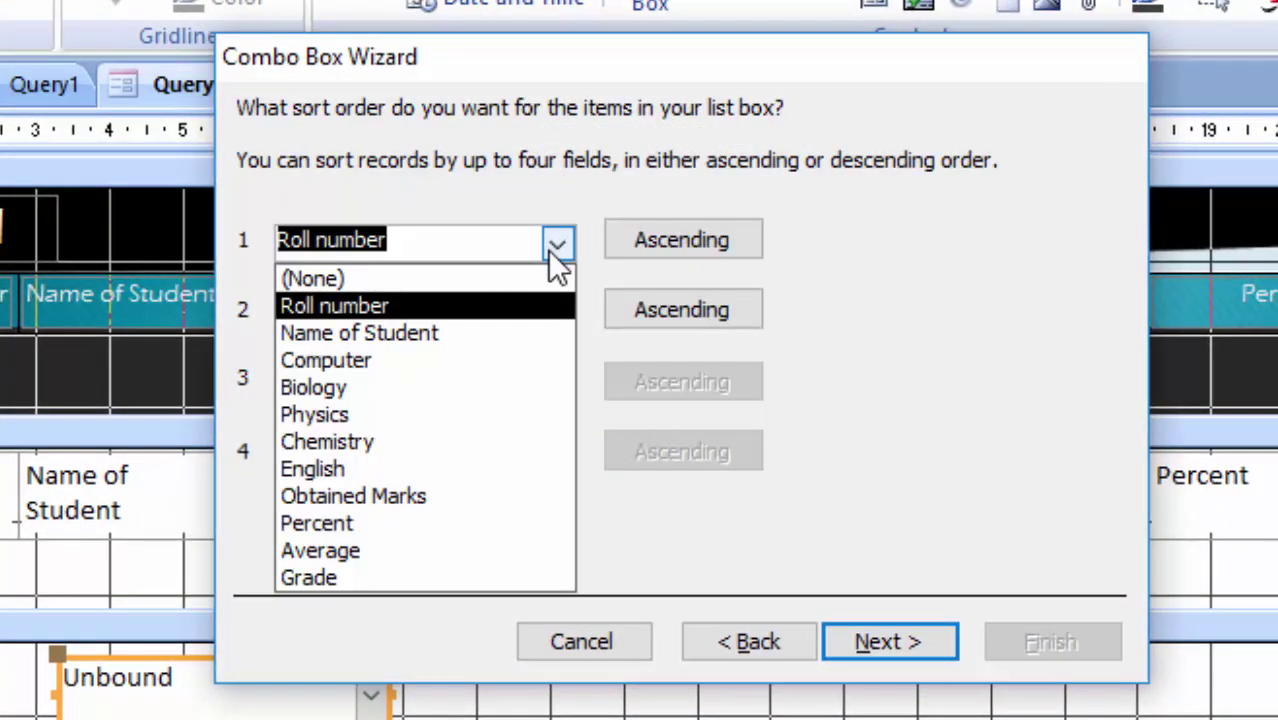
click(485, 333)
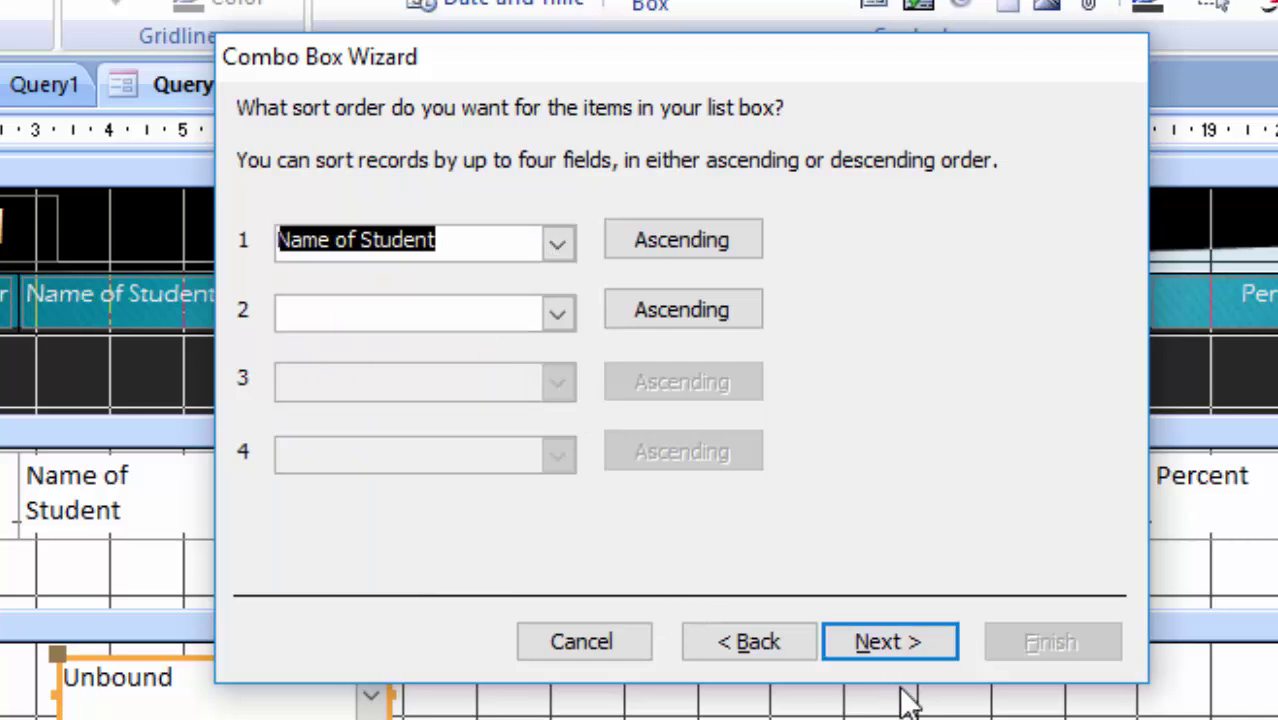
click(880, 640)
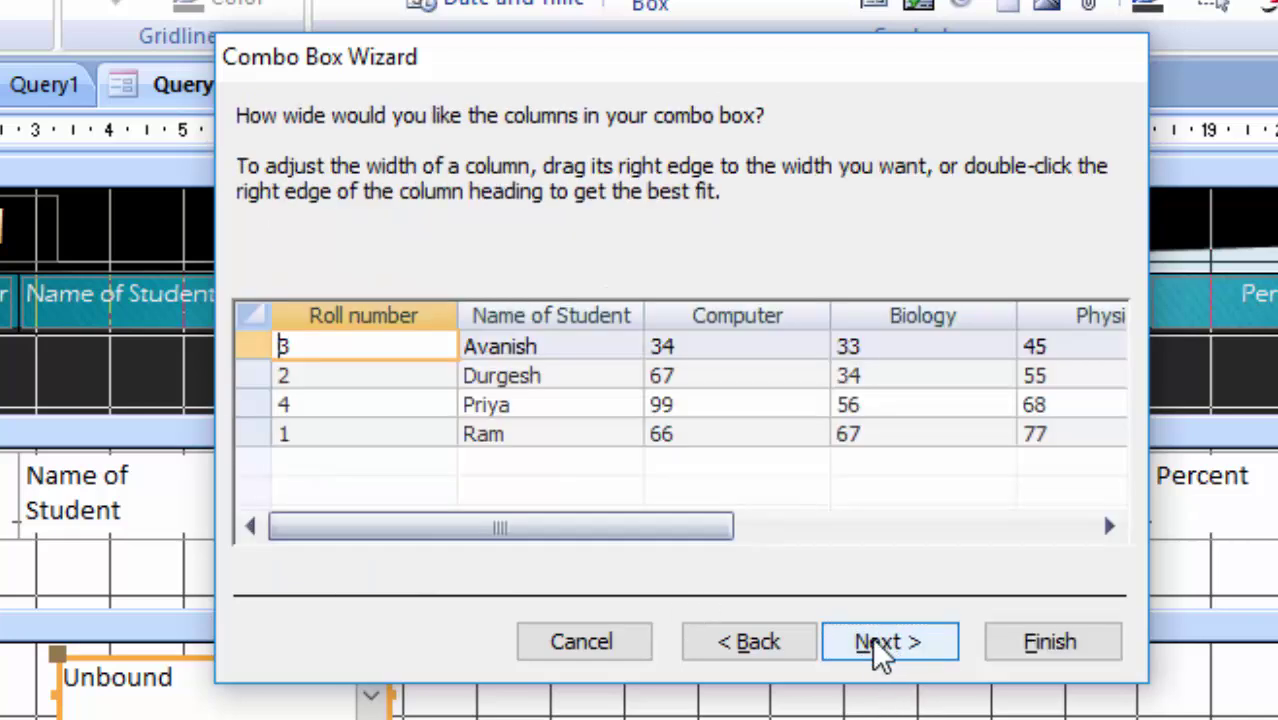
Redo the combo box fields to include only Name of Student, sorted by that field
click(748, 642)
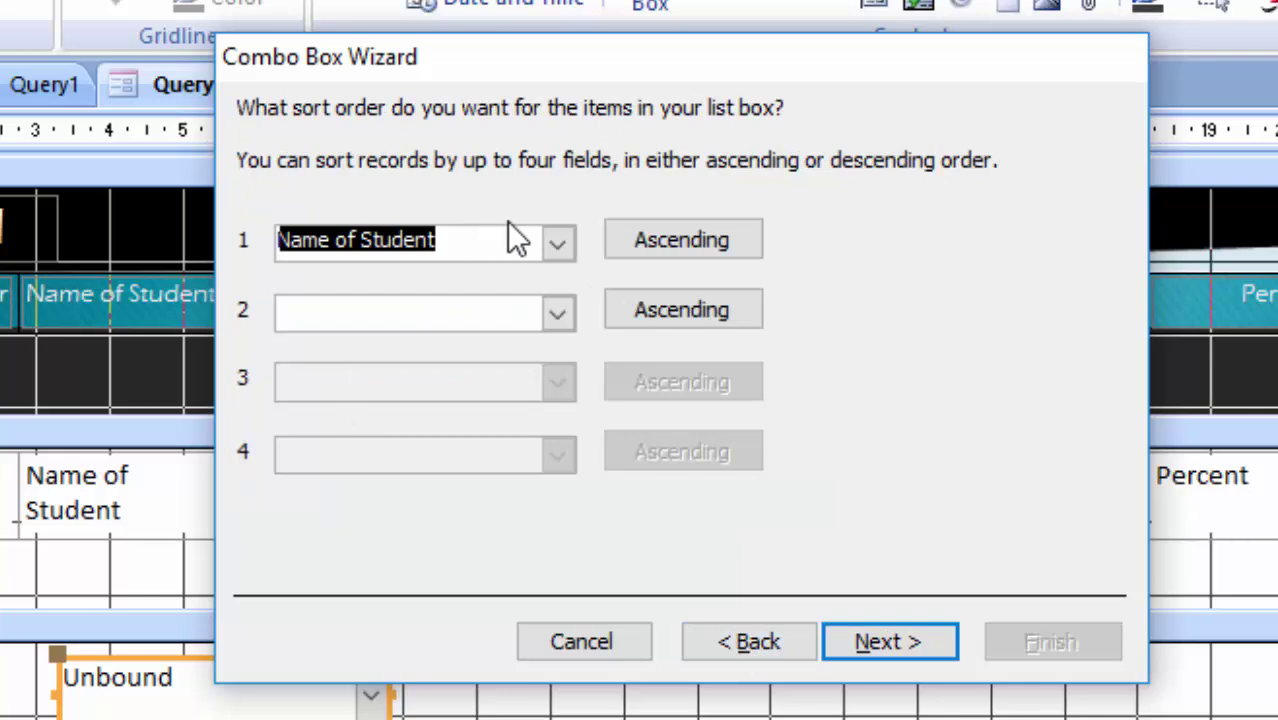
click(732, 629)
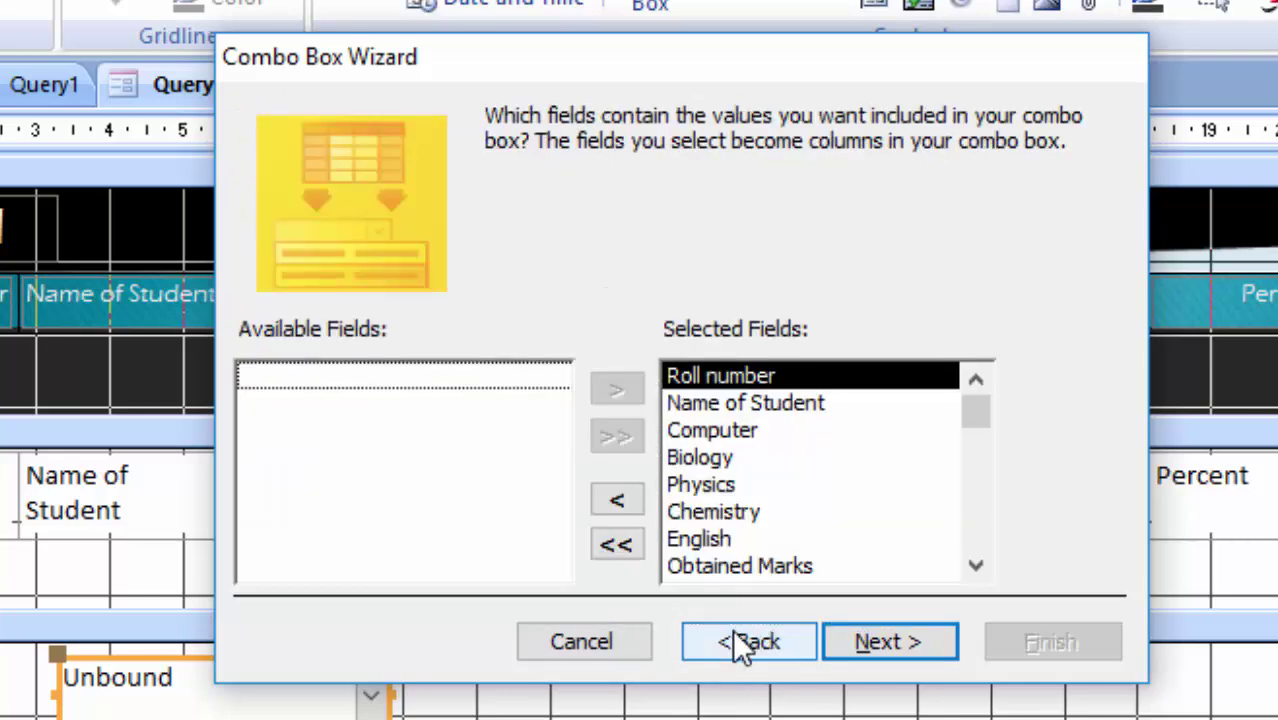
click(616, 545)
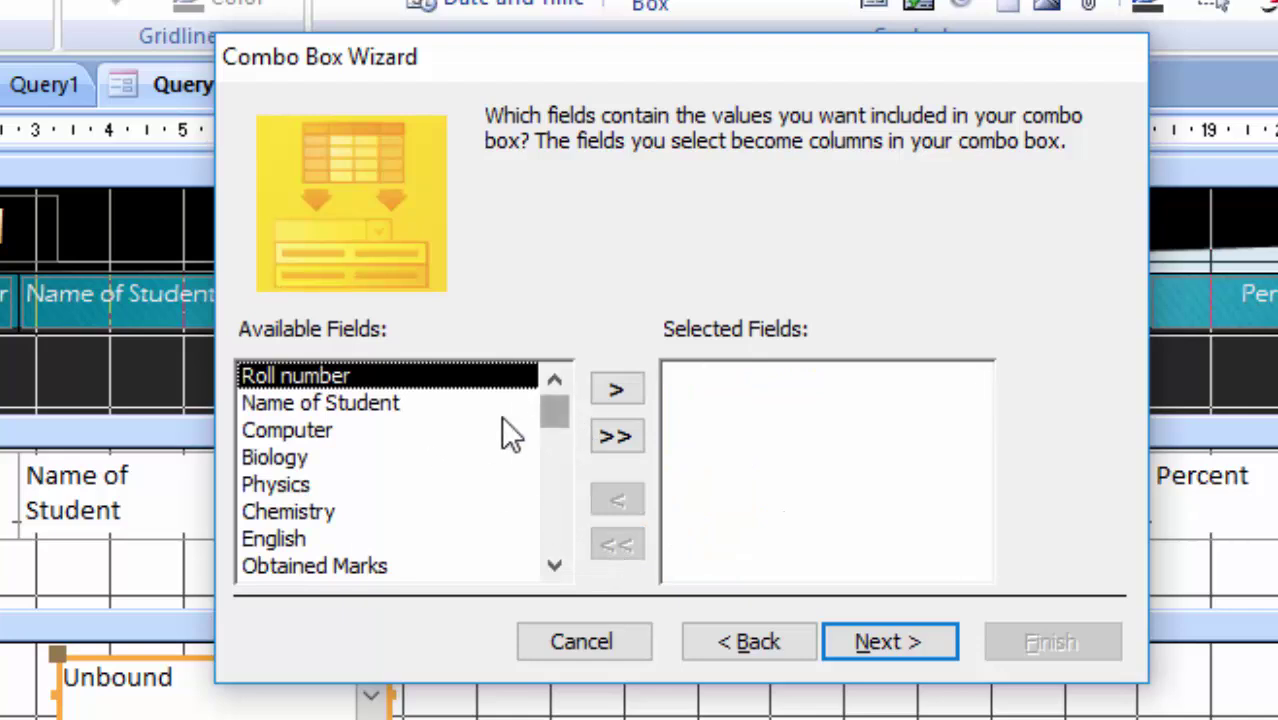
click(395, 405)
click(616, 389)
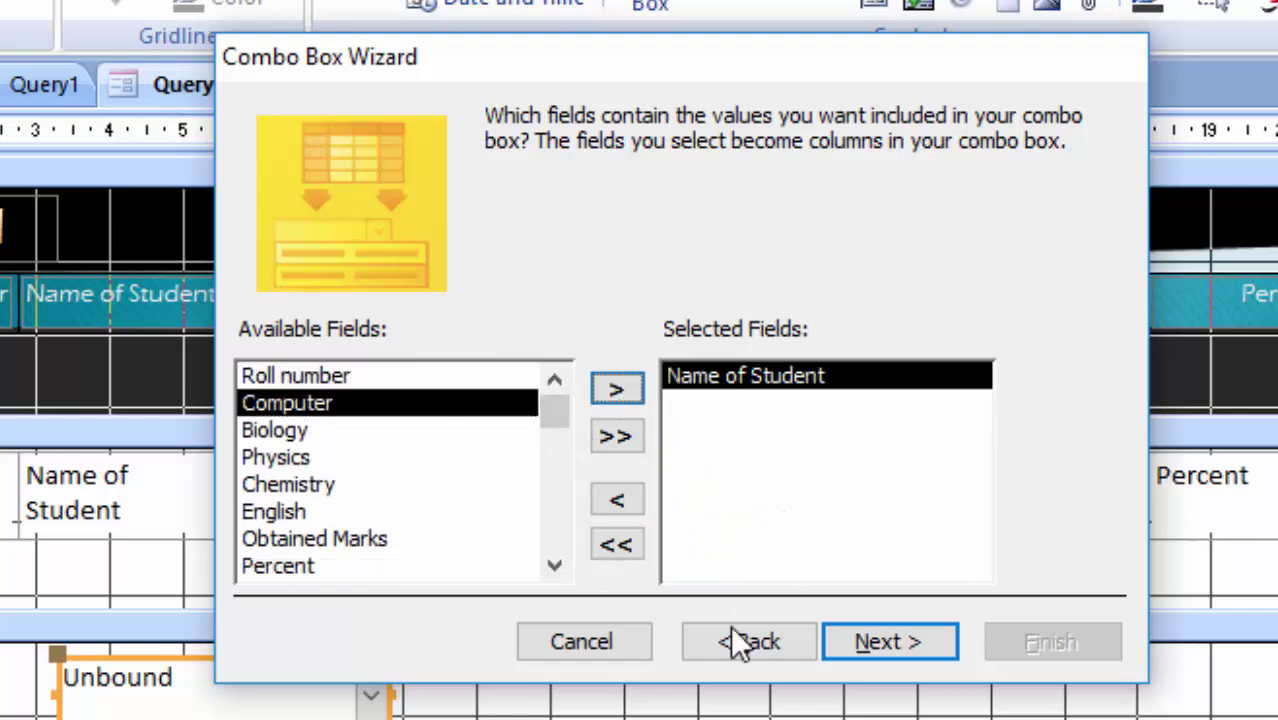
click(861, 640)
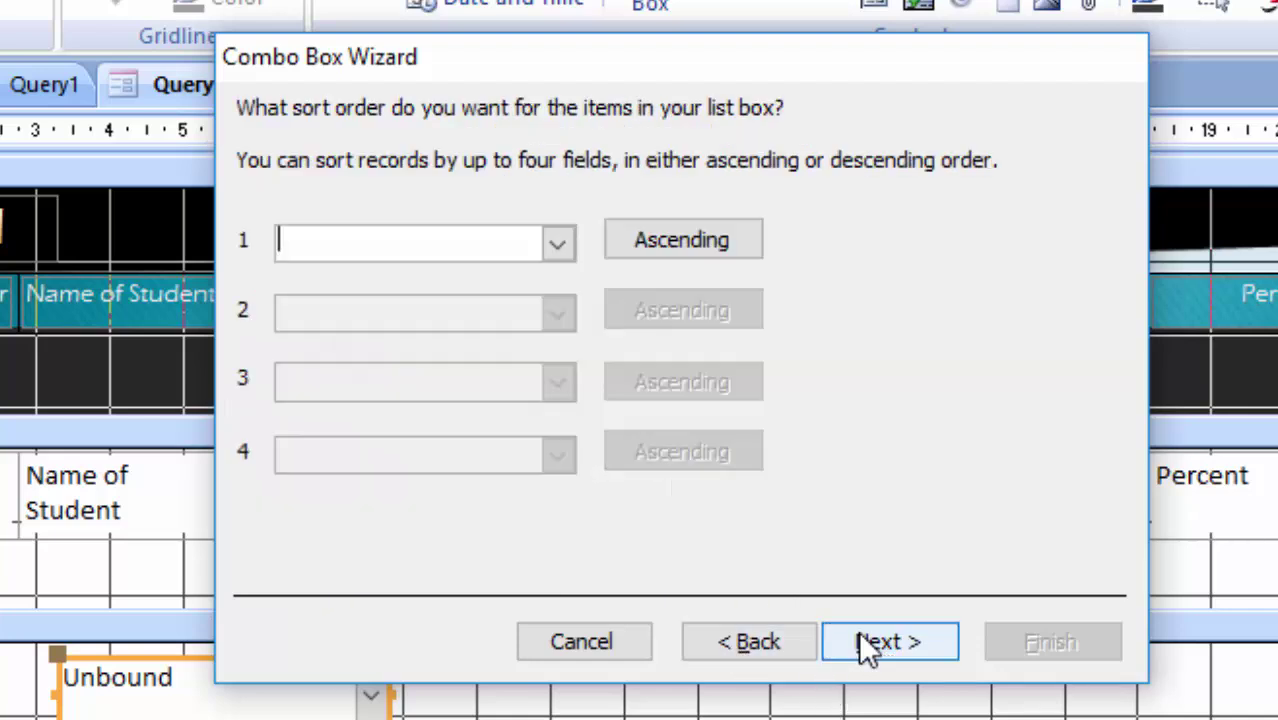
click(560, 240)
click(510, 302)
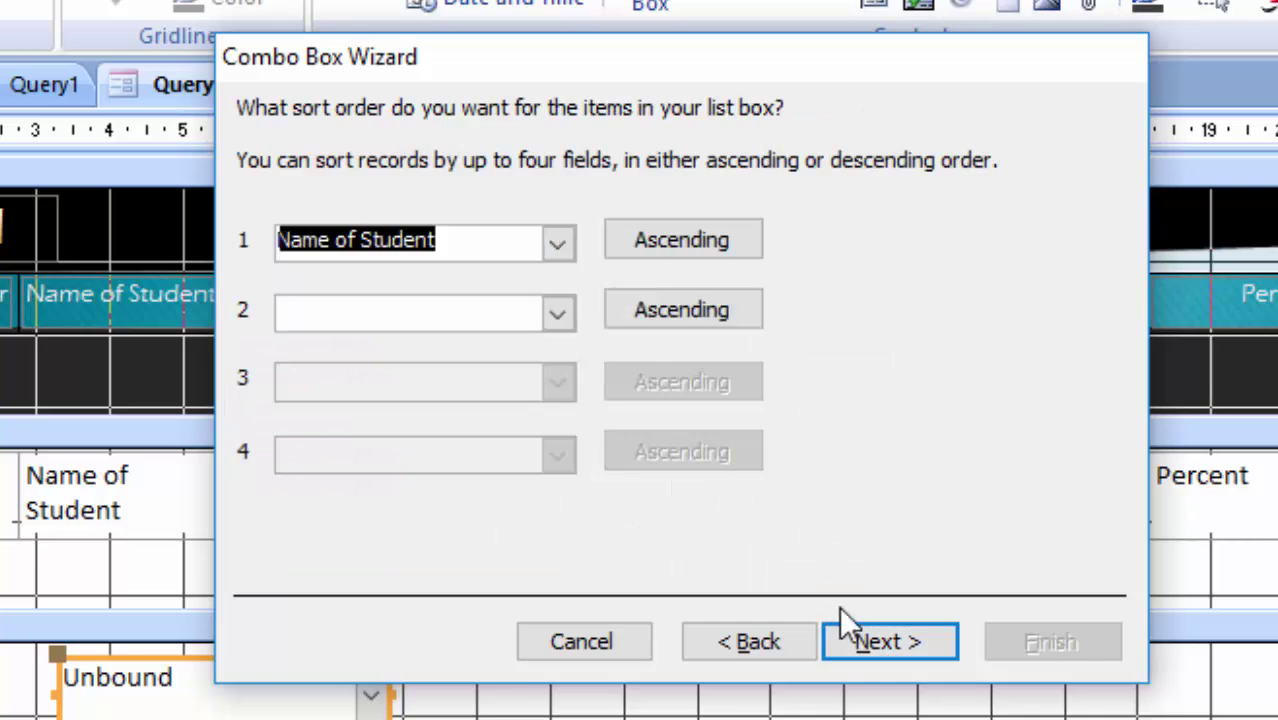
click(907, 643)
Store the selected value in the Name of Student field and finish the combo box
click(920, 664)
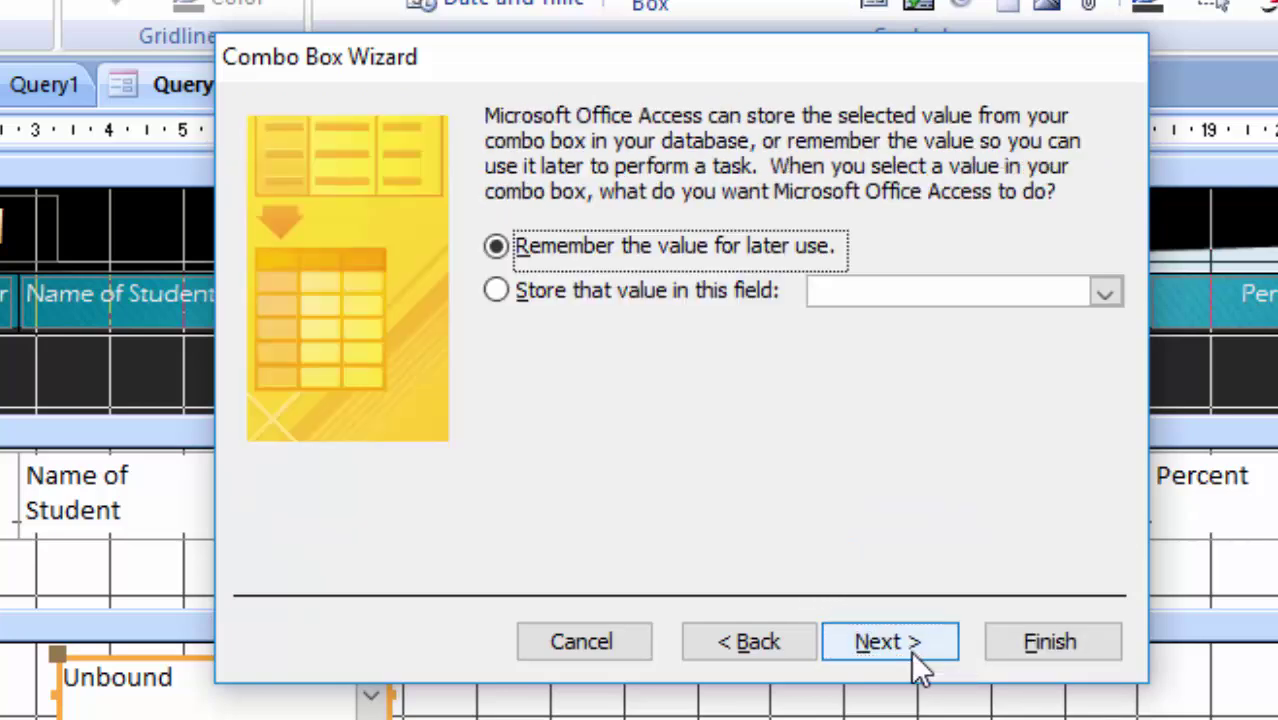
click(497, 292)
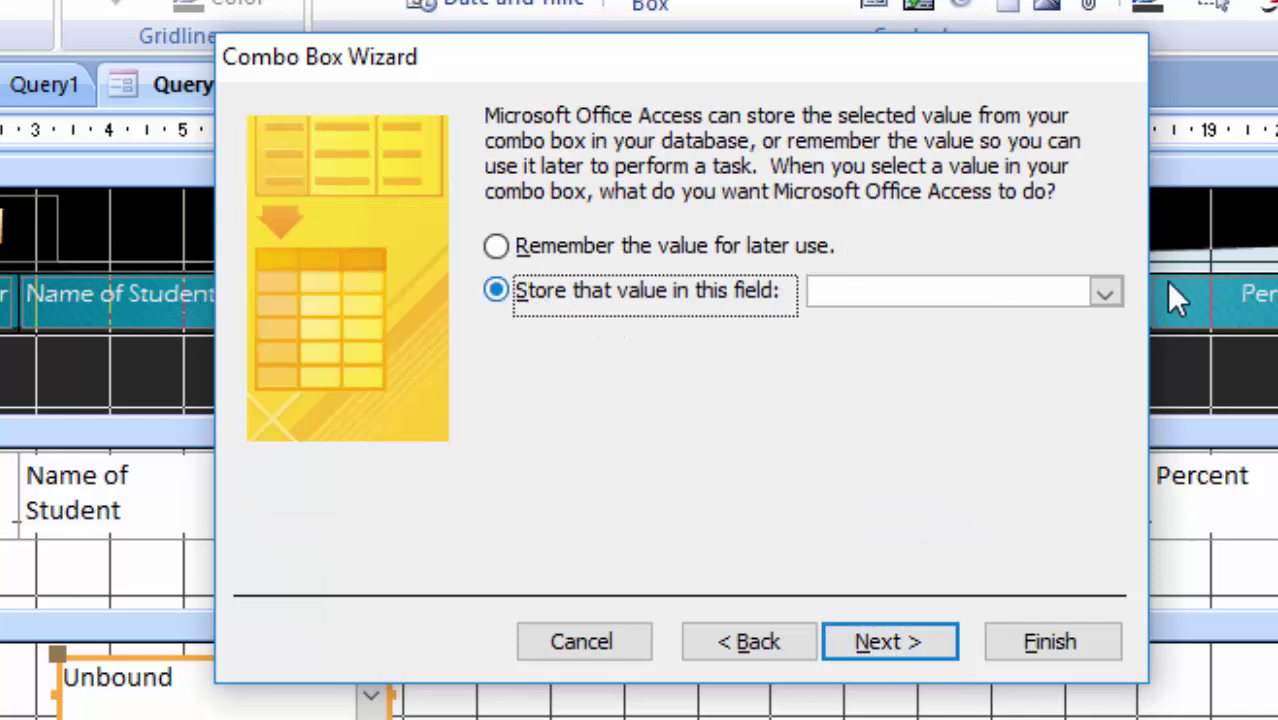
click(1104, 294)
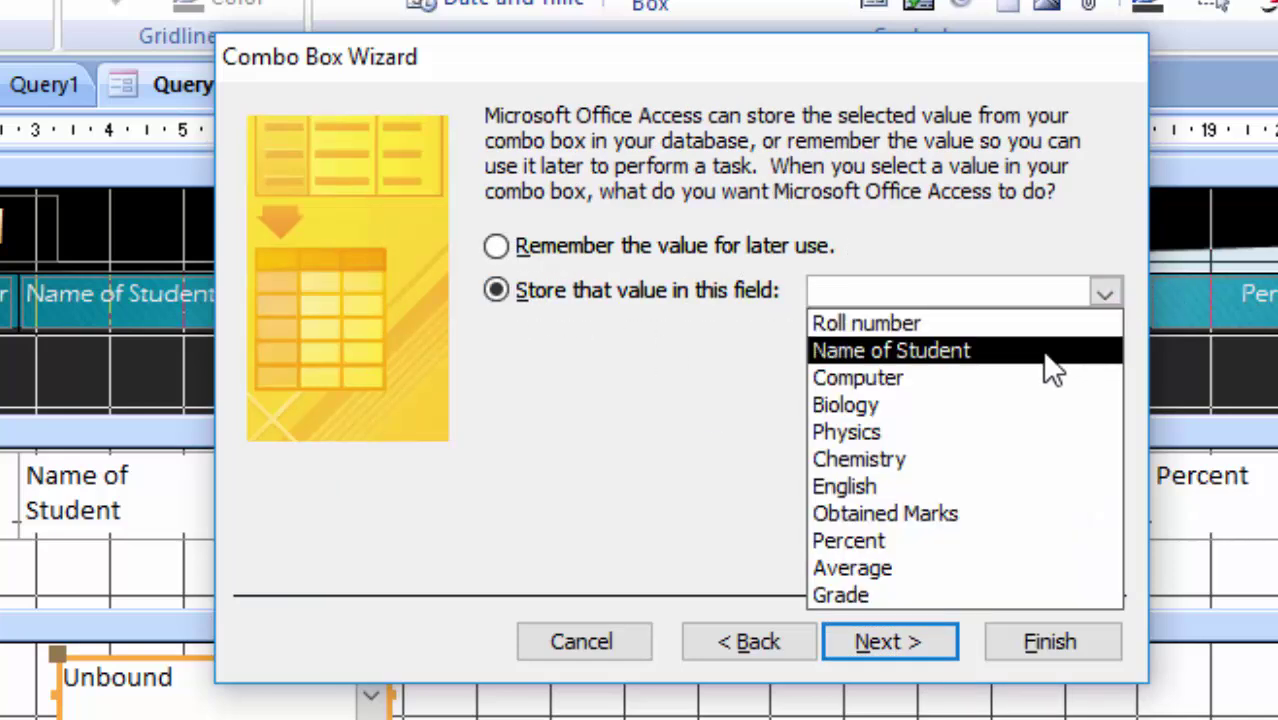
click(988, 352)
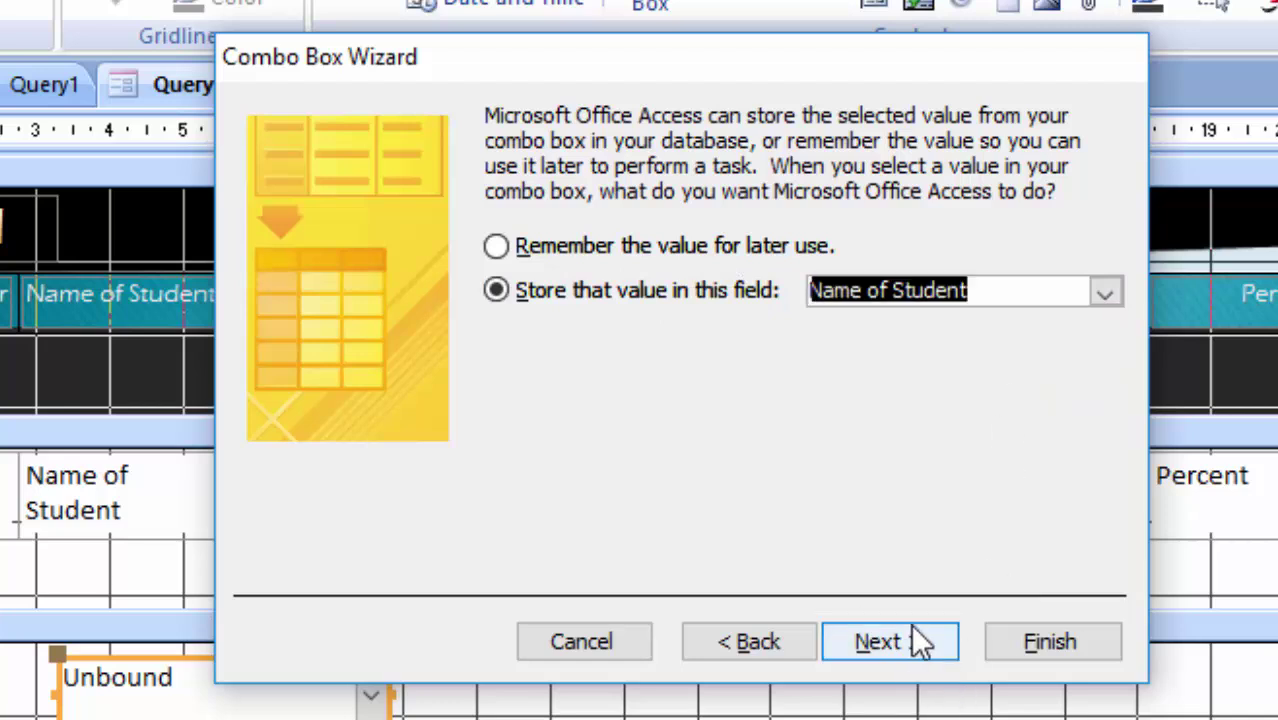
click(911, 645)
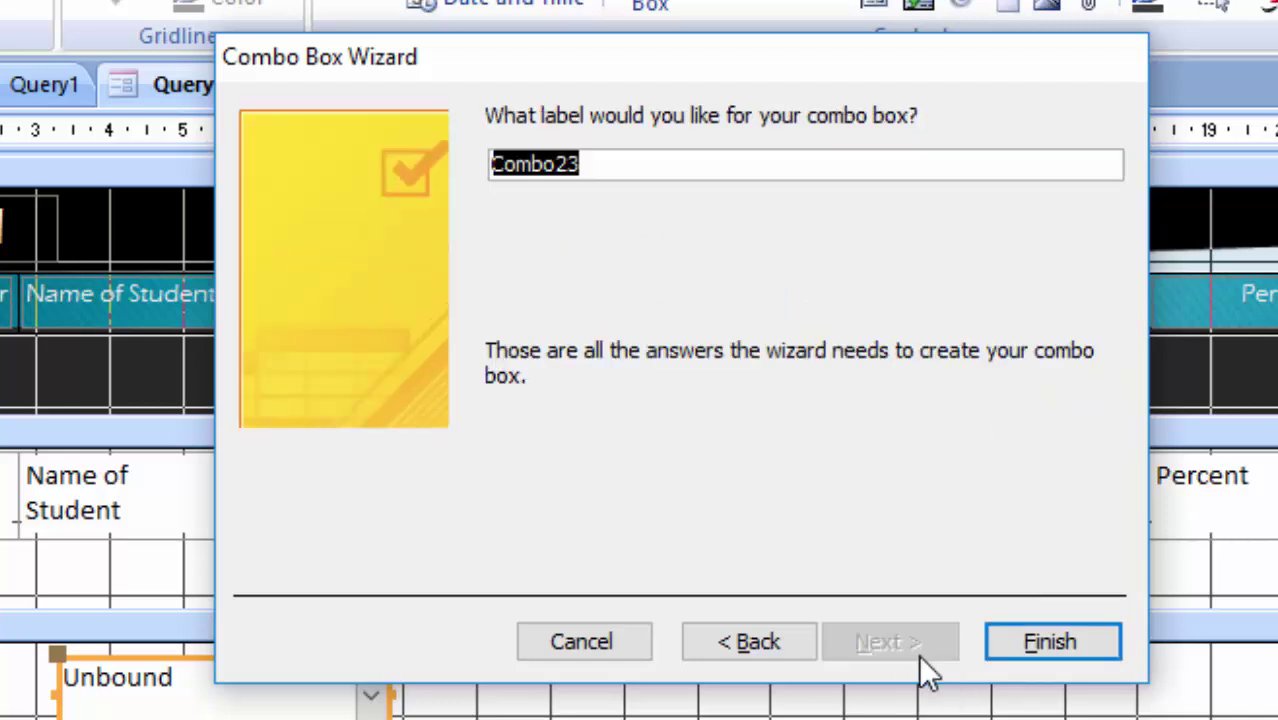
click(1041, 642)
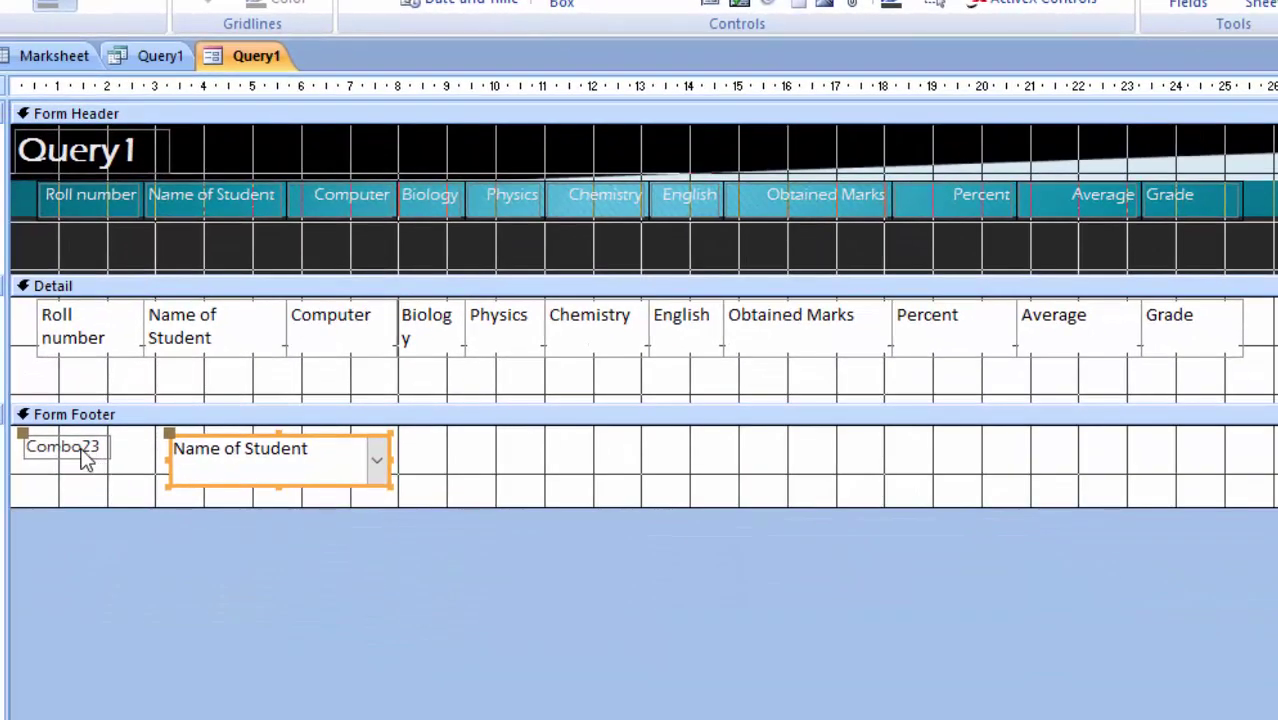
Enlarge the Combo23 label, change its text to Search, then view the form in Form View
click(86, 457)
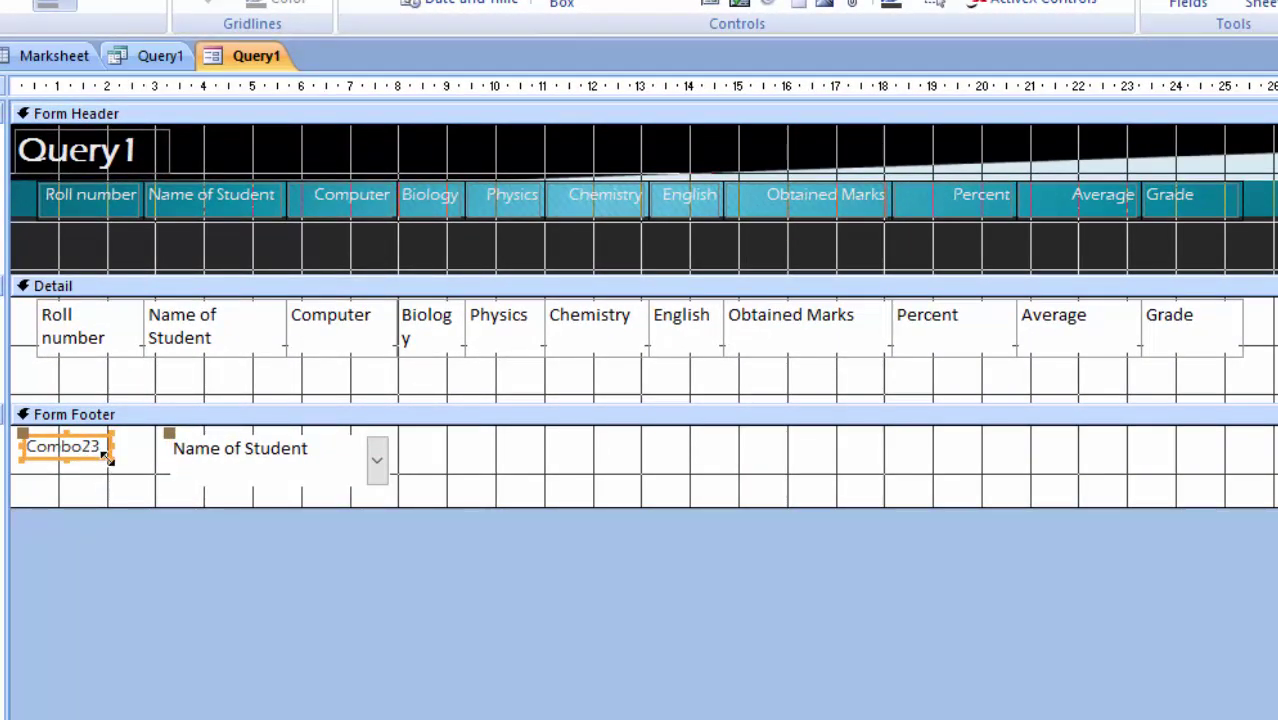
drag(113, 462, 119, 465)
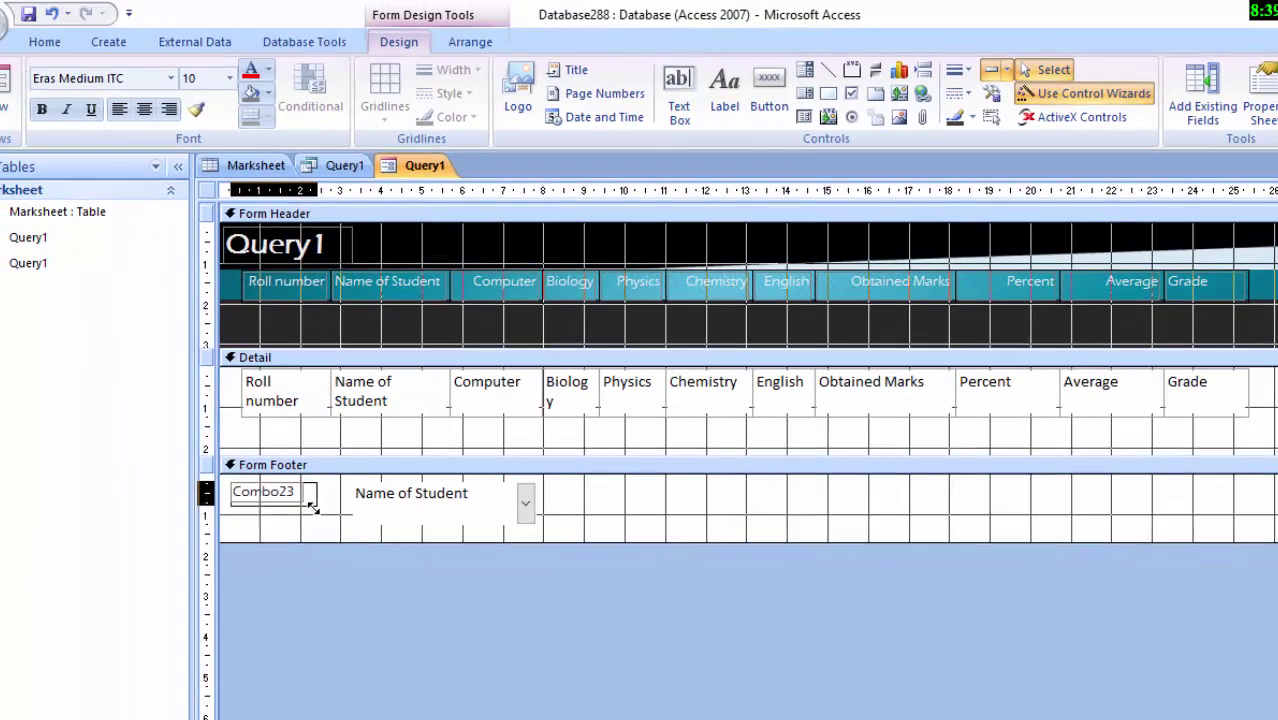
mouse_move(190, 480)
mouse_down()
mouse_move(313, 507)
mouse_move(232, 492)
mouse_up()
click(305, 492)
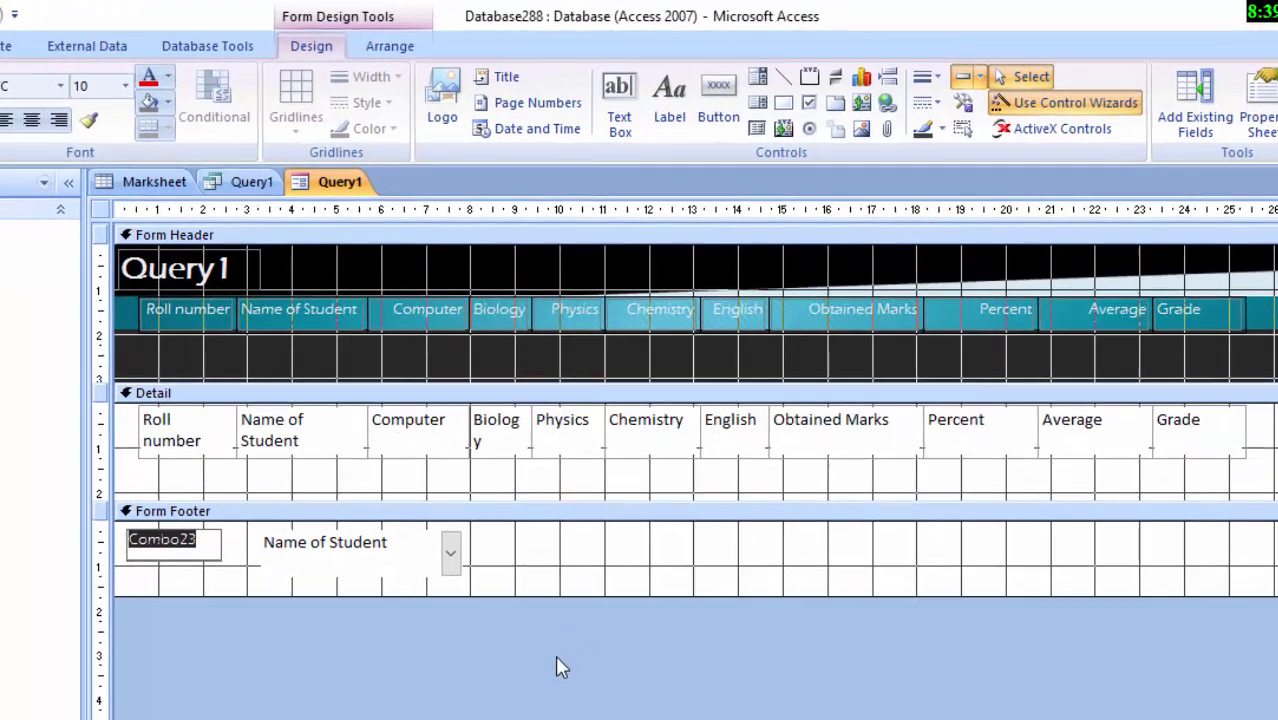
key(Delete)
text(Sea)
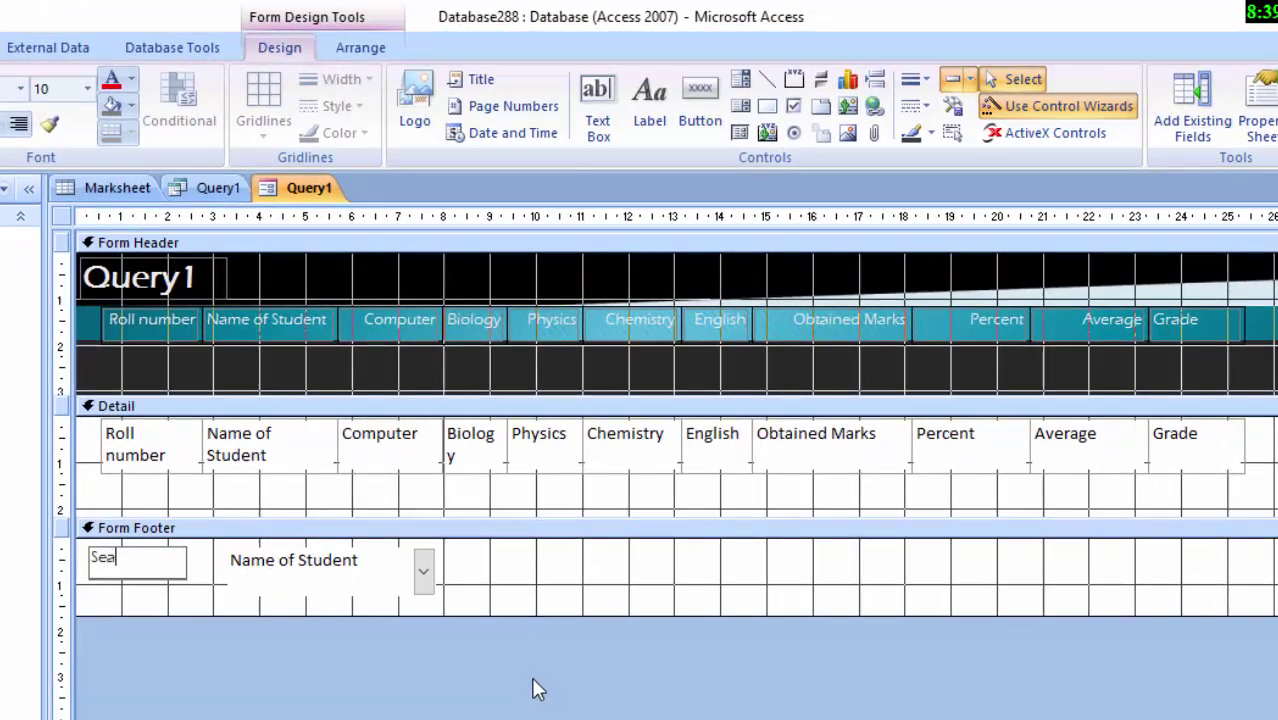
text(rch)
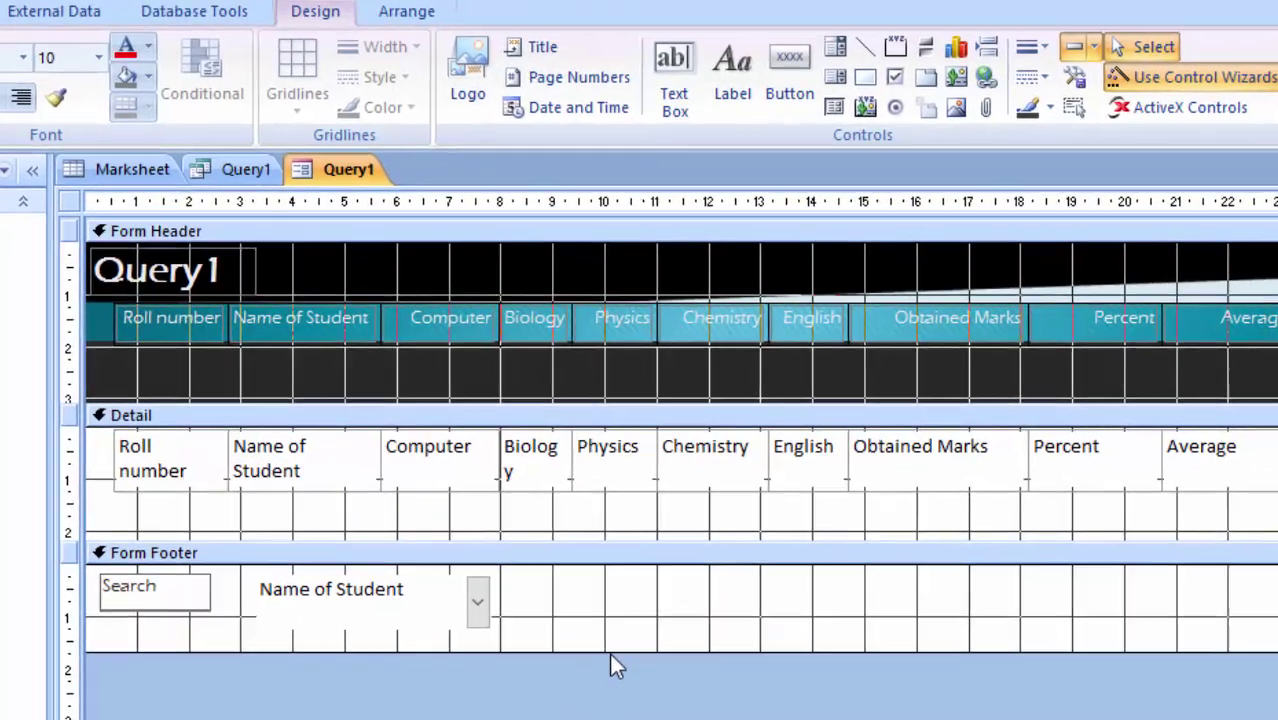
click(525, 603)
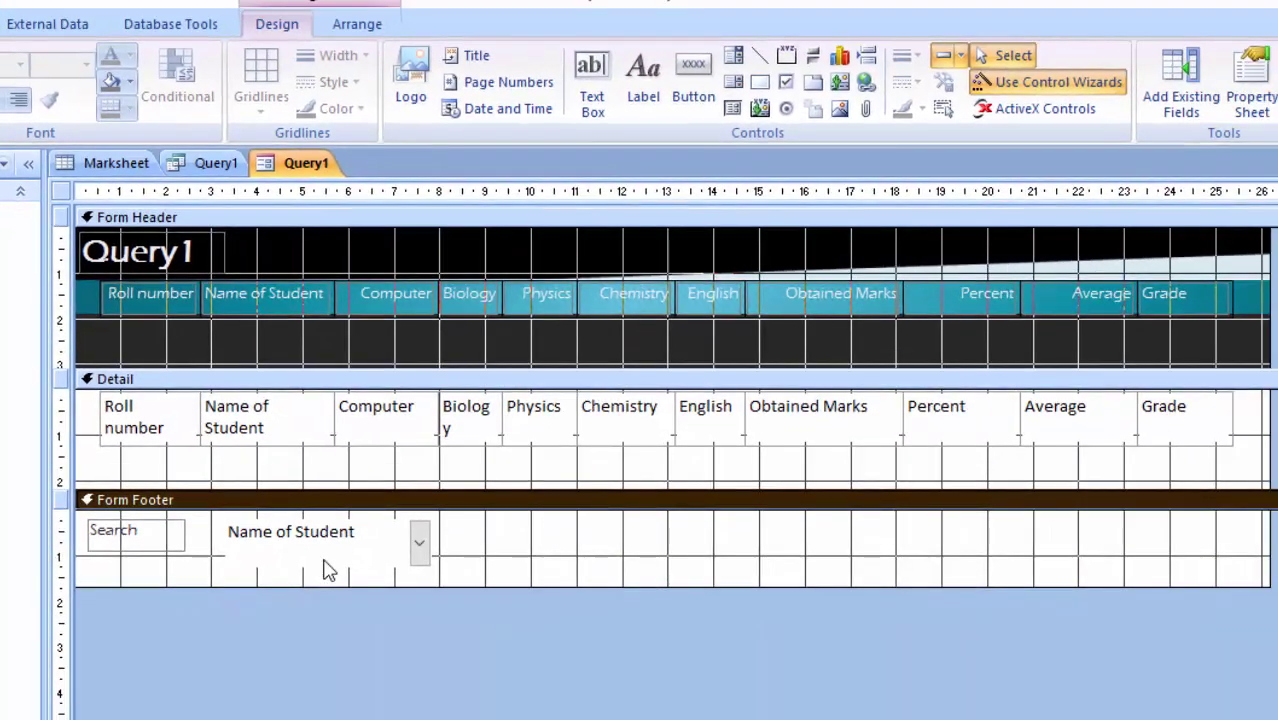
click(345, 590)
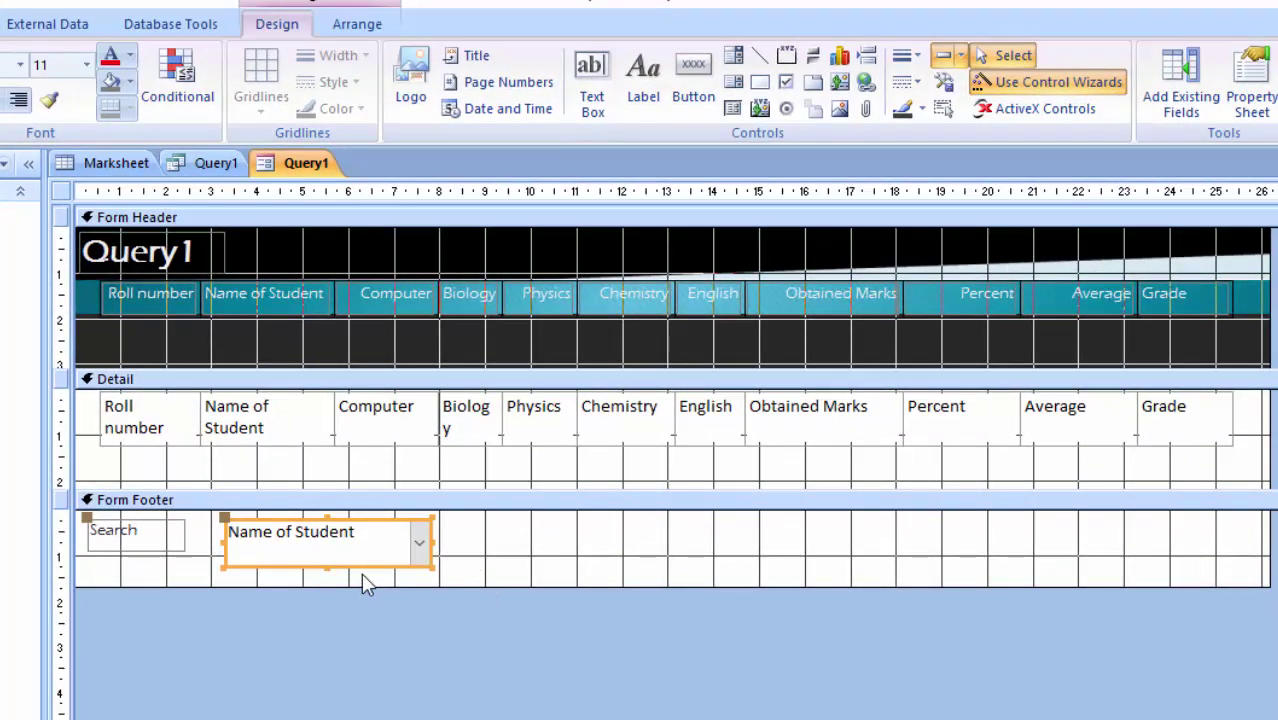
key(F5)
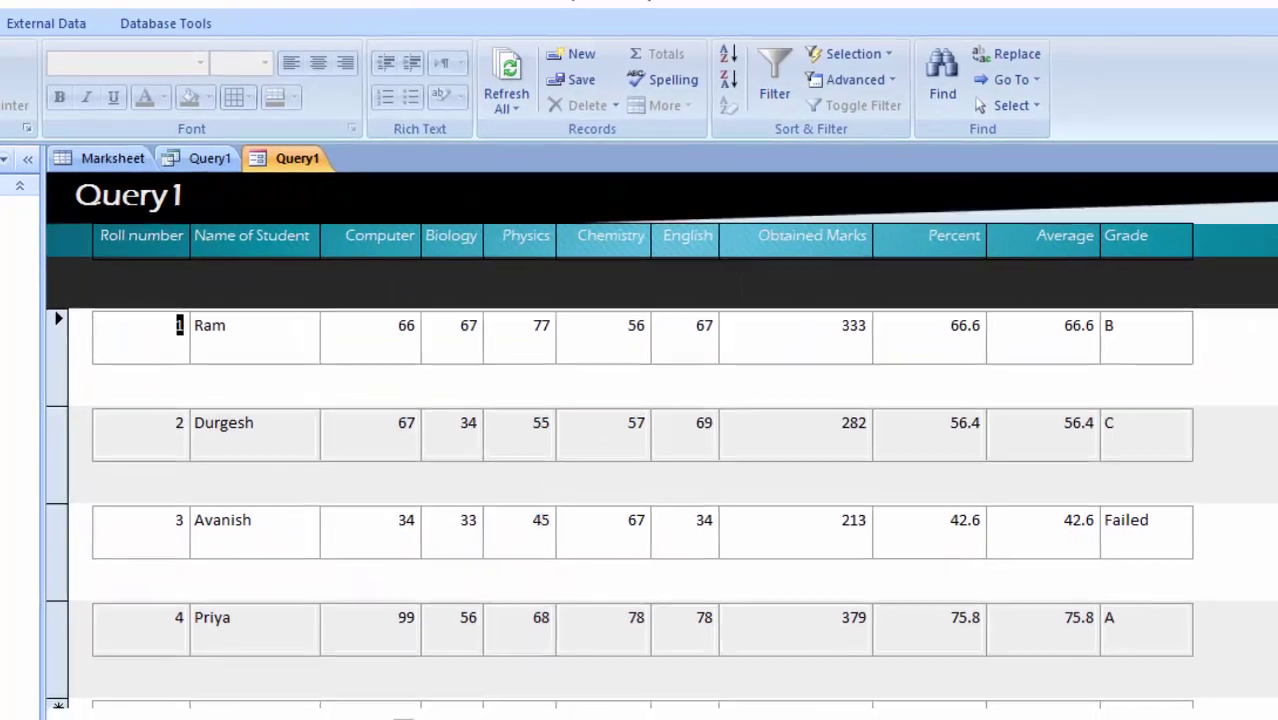
Pick Priya, Avanish, Ram, then Avanish from the Search combo box list
click(331, 712)
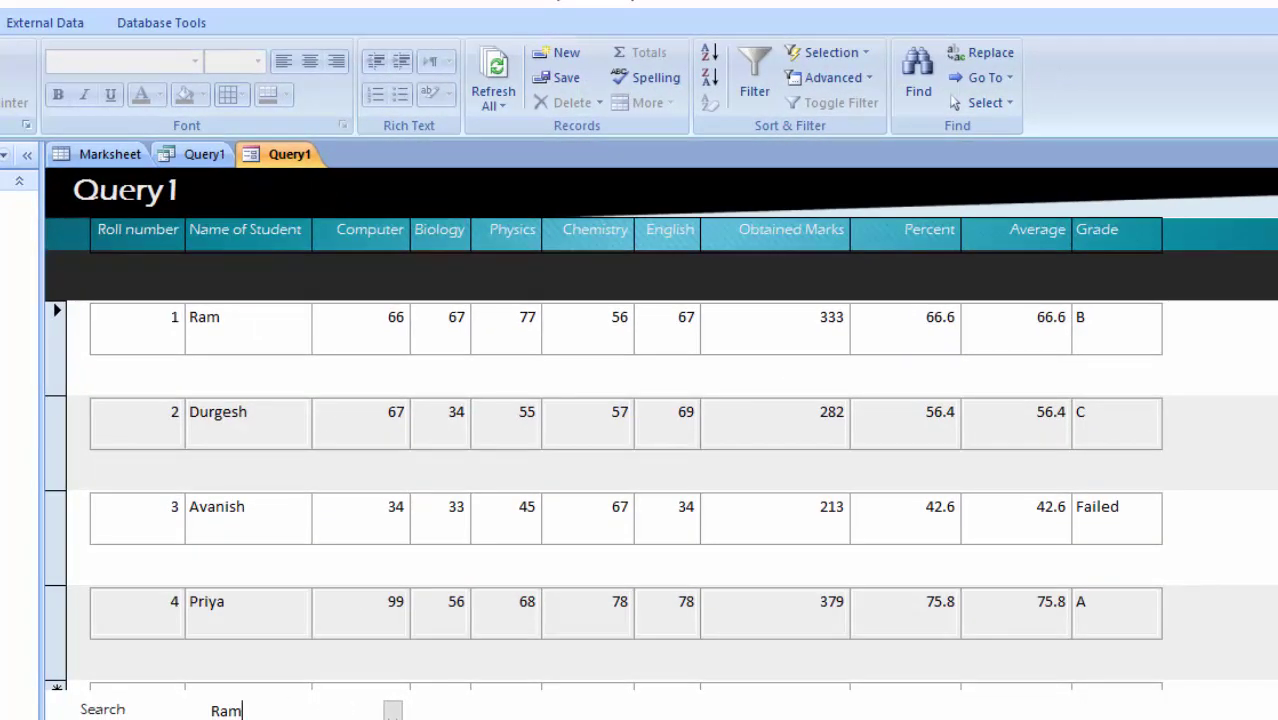
click(393, 711)
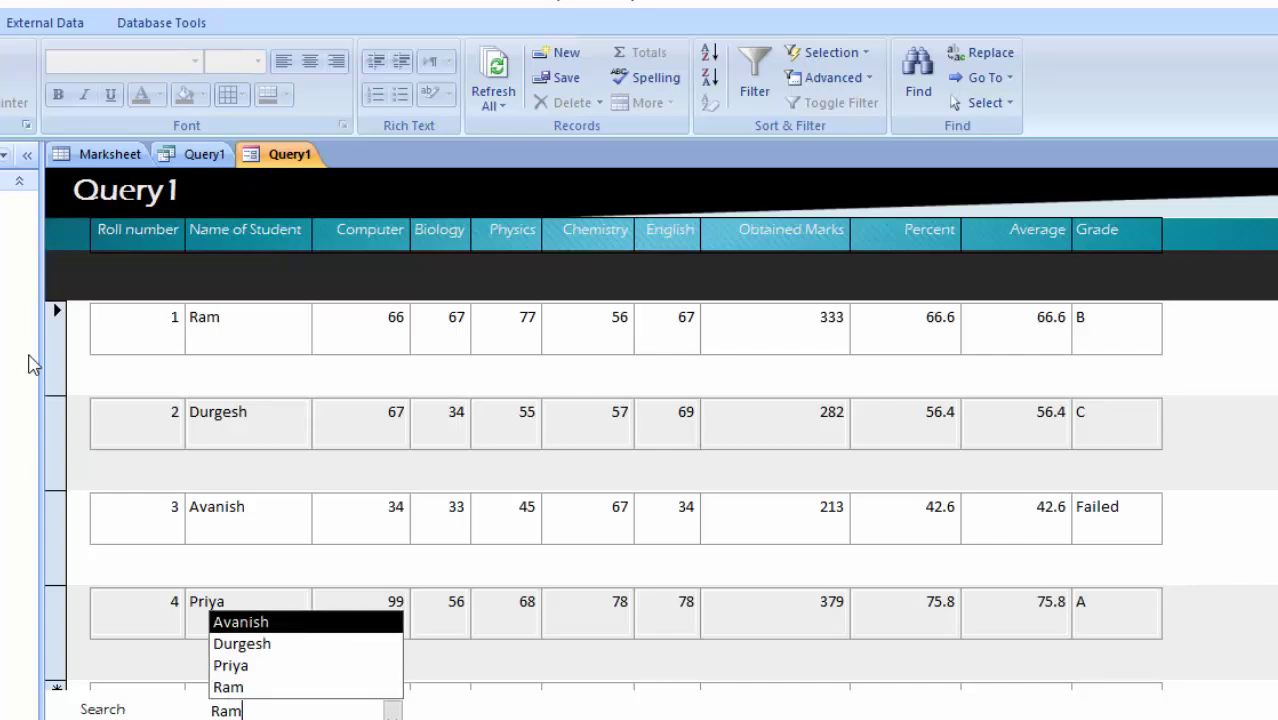
click(226, 666)
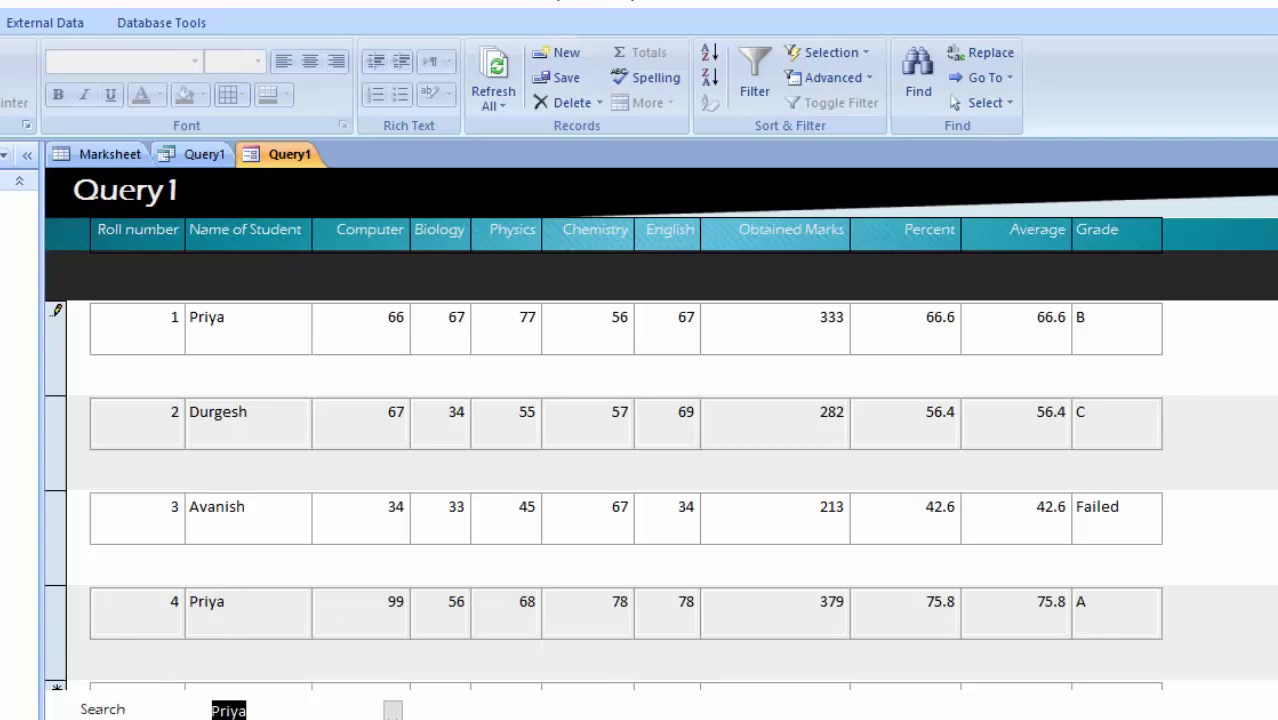
click(392, 710)
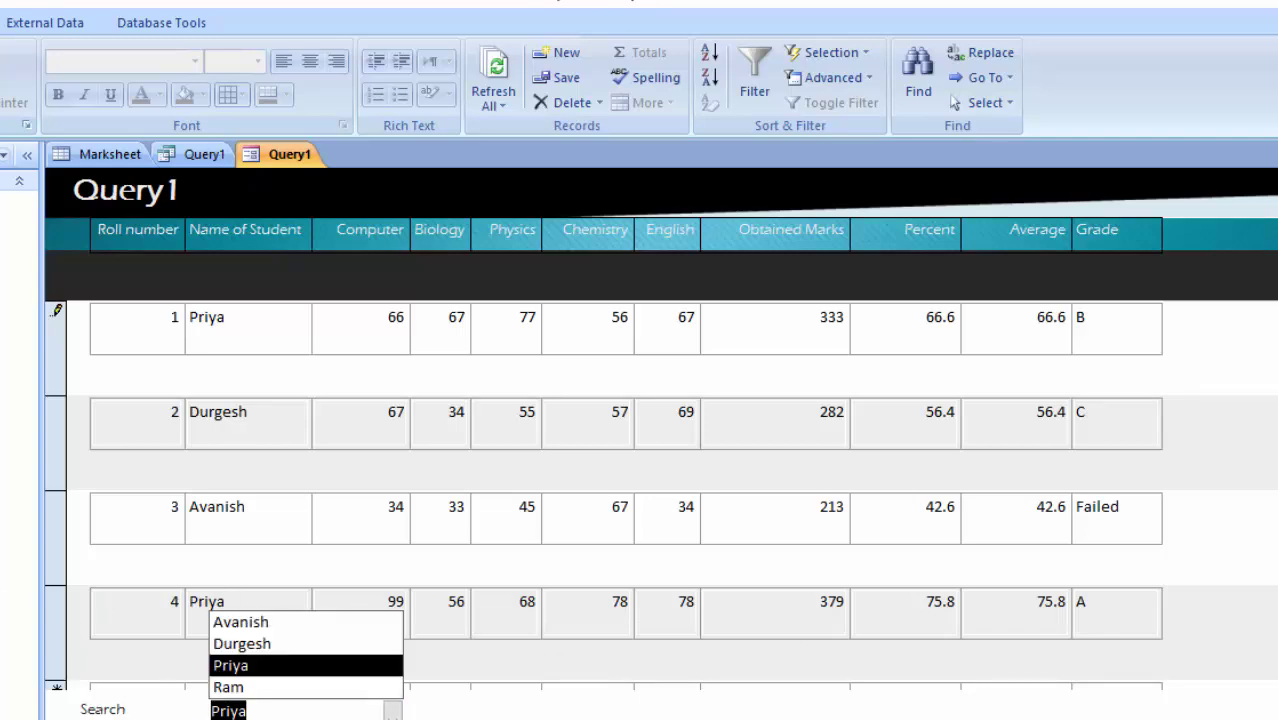
click(294, 621)
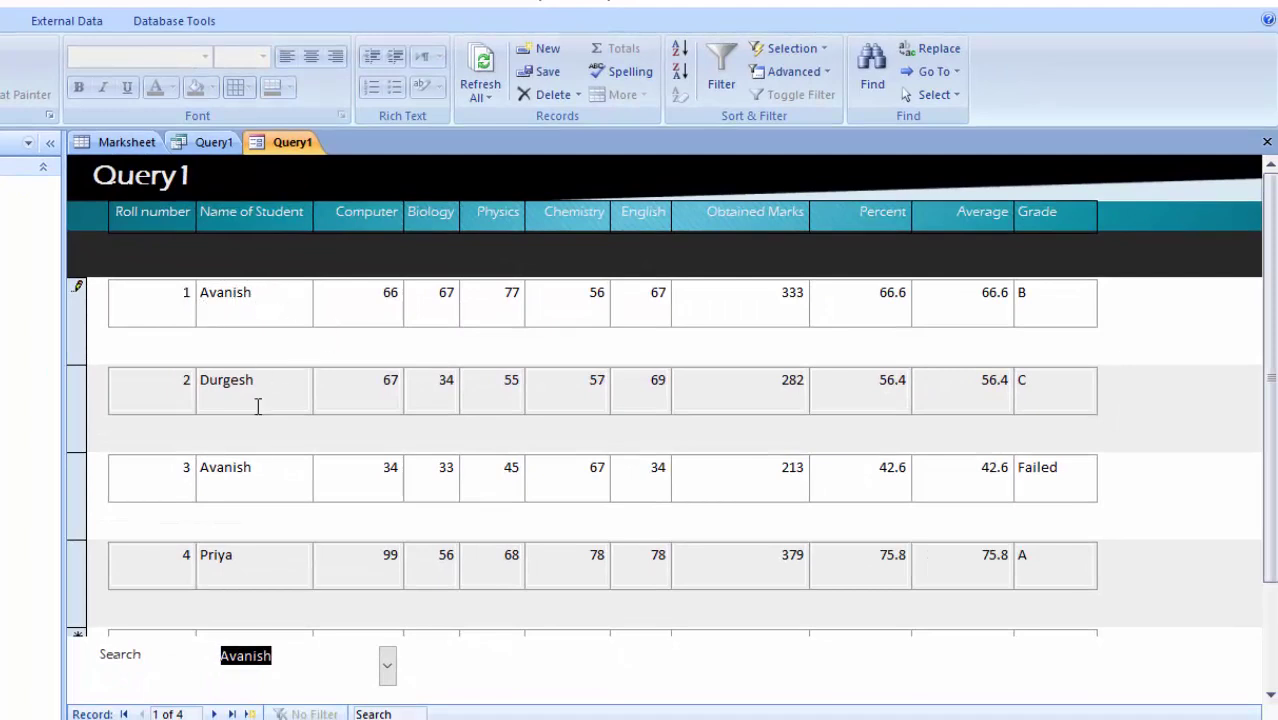
click(388, 668)
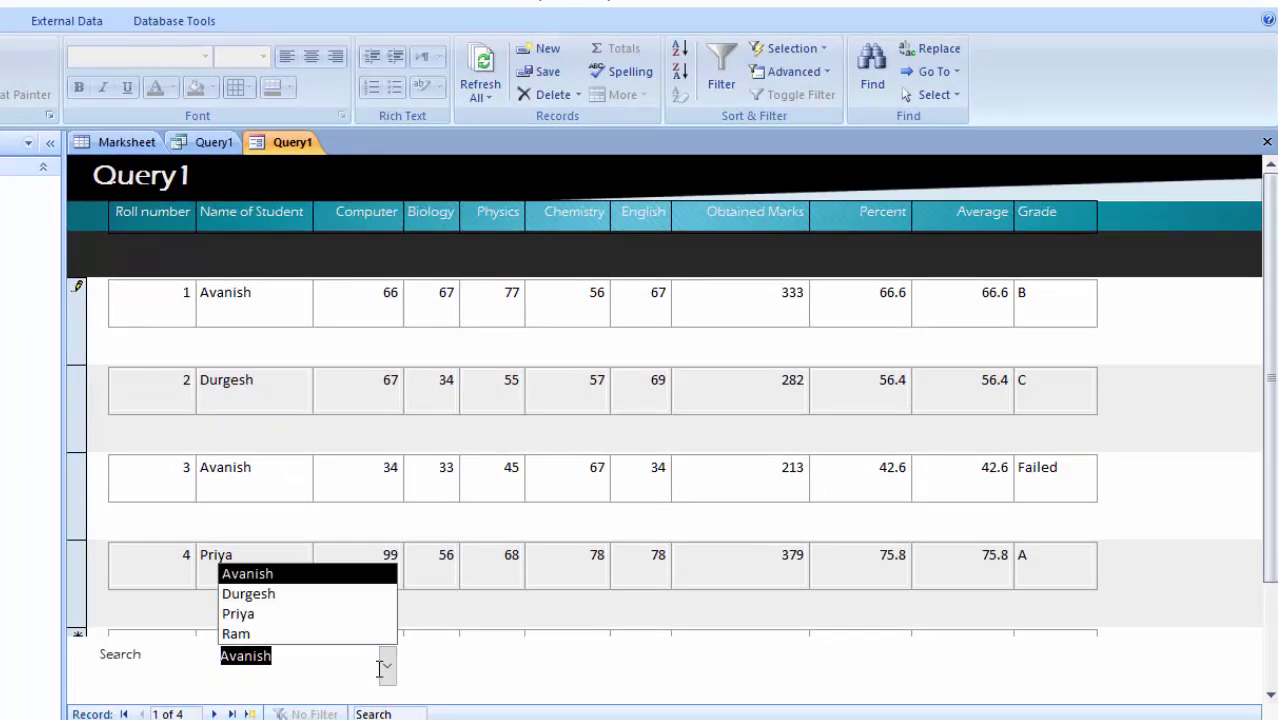
click(285, 636)
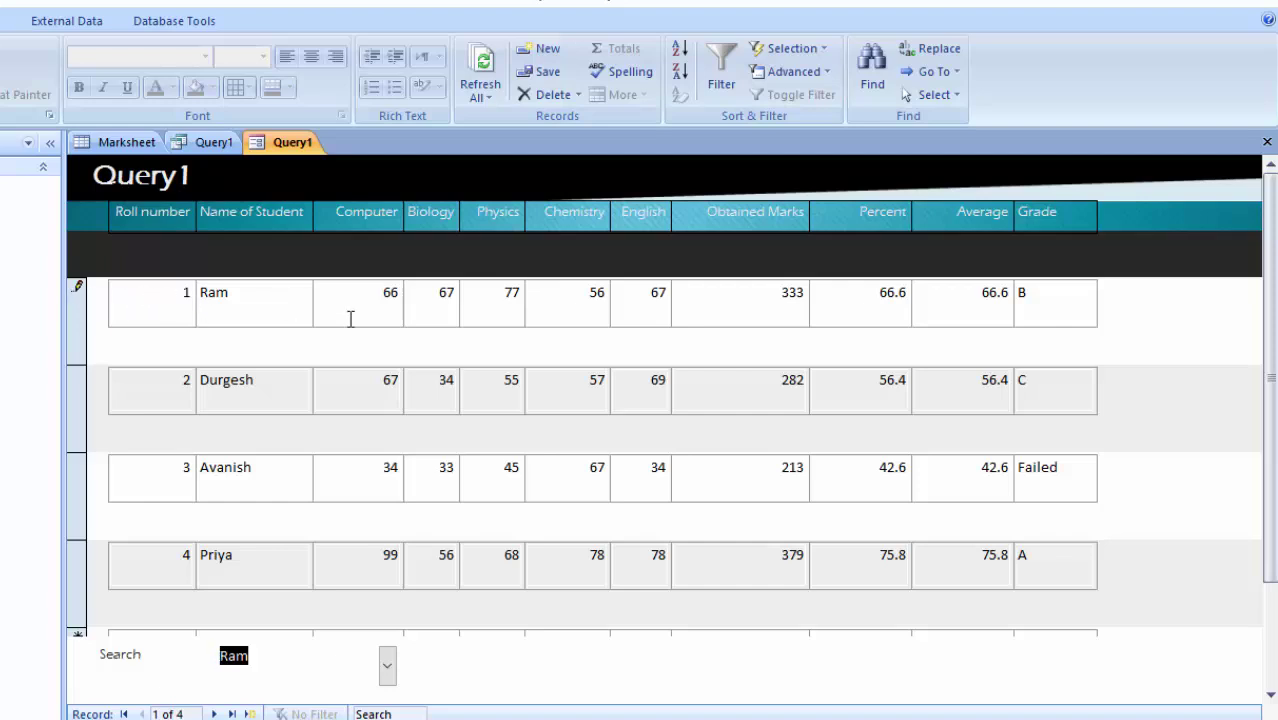
click(388, 668)
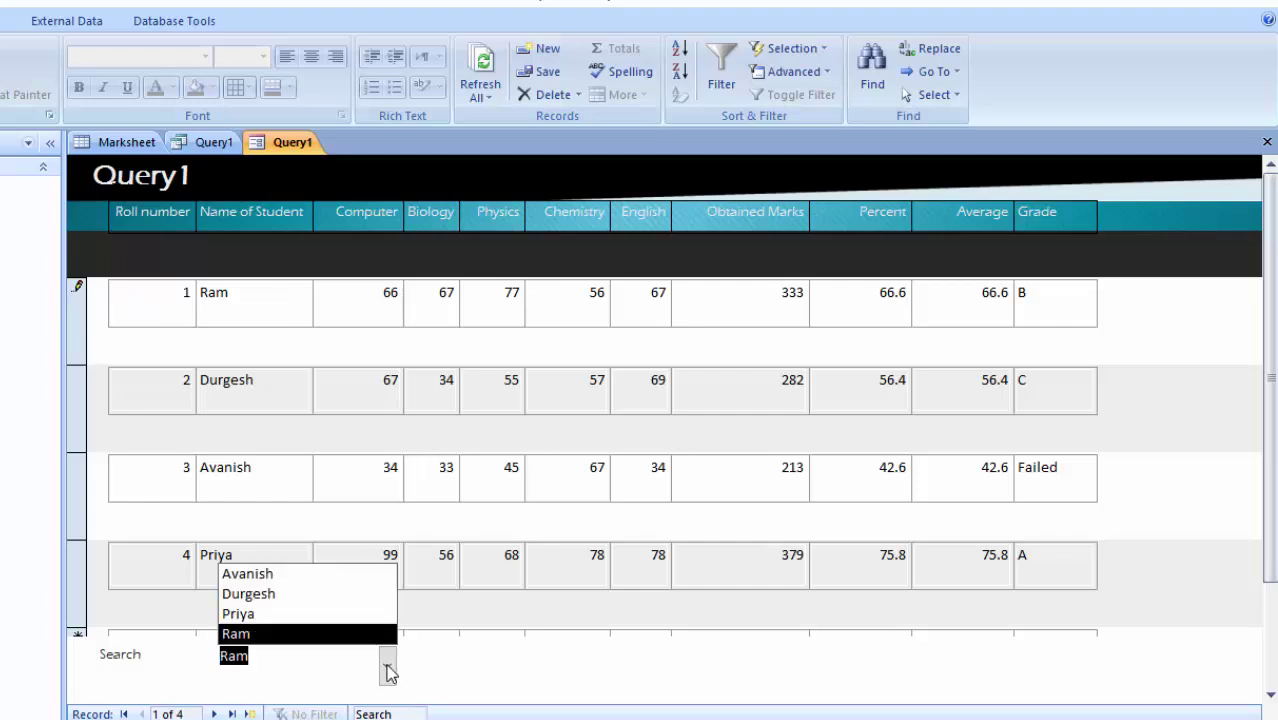
click(270, 574)
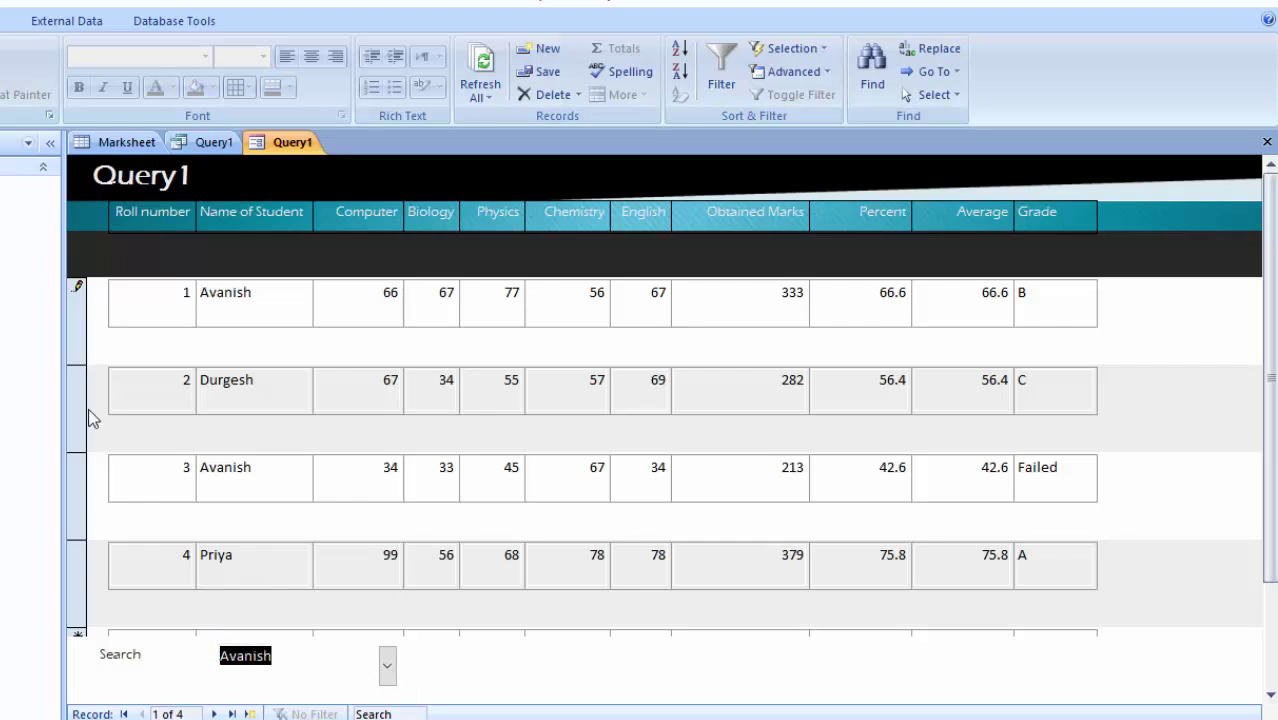